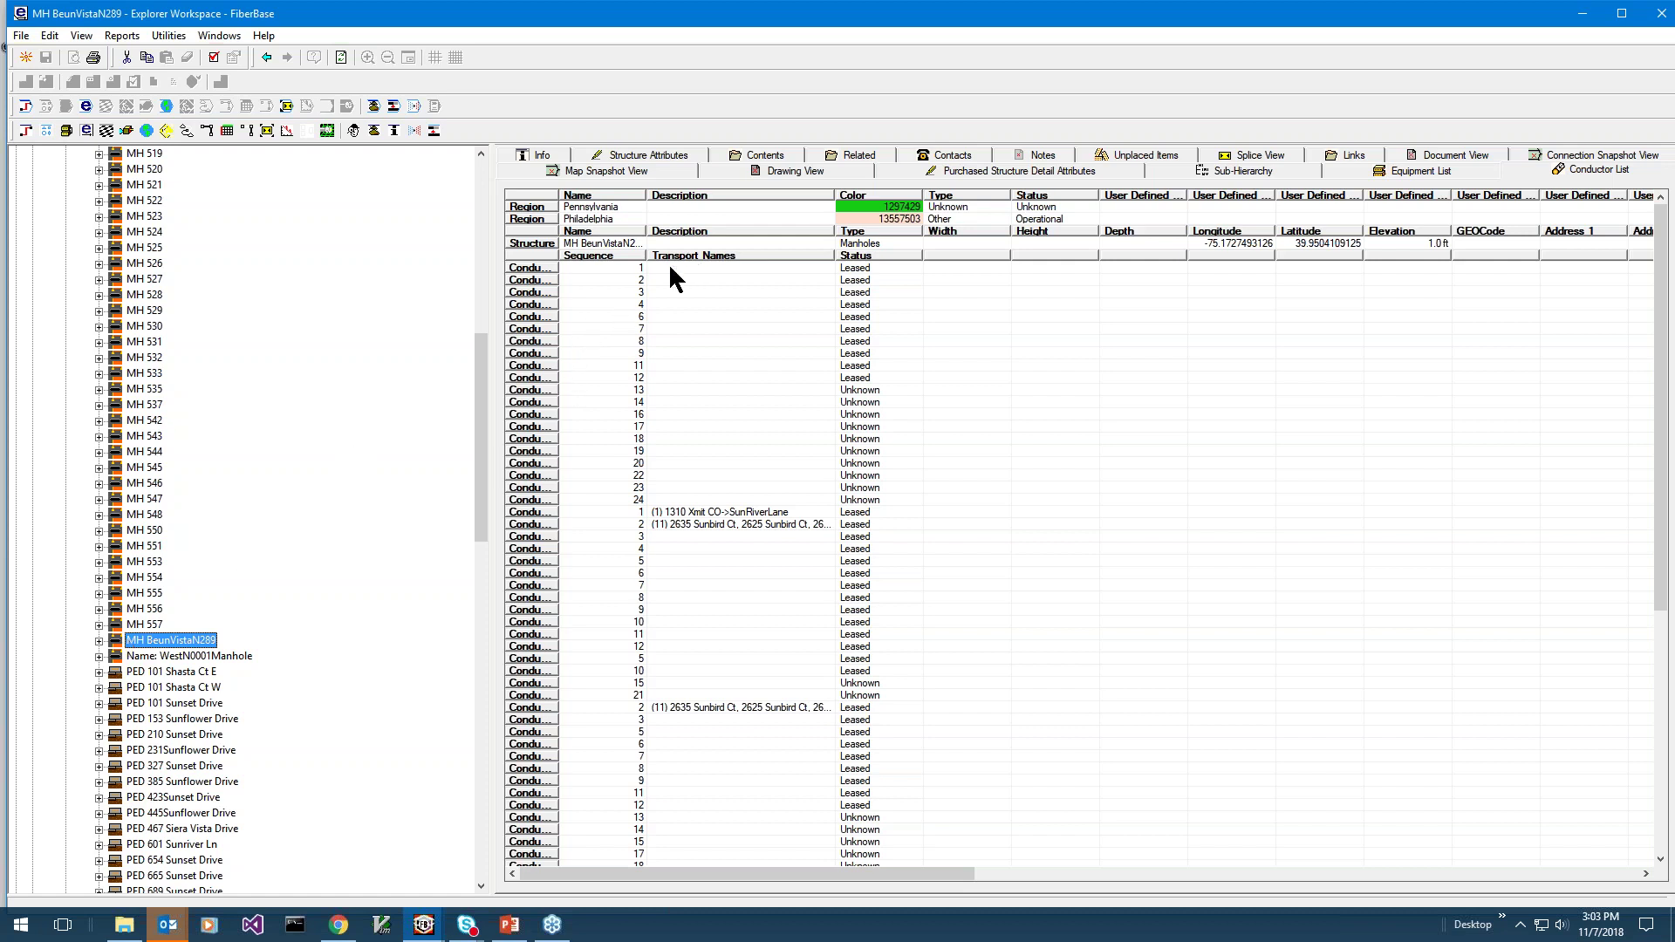
From the manhole's Info view, edit the tab preferences so that Related is removed and re-added as the last visible tab.
click(1587, 175)
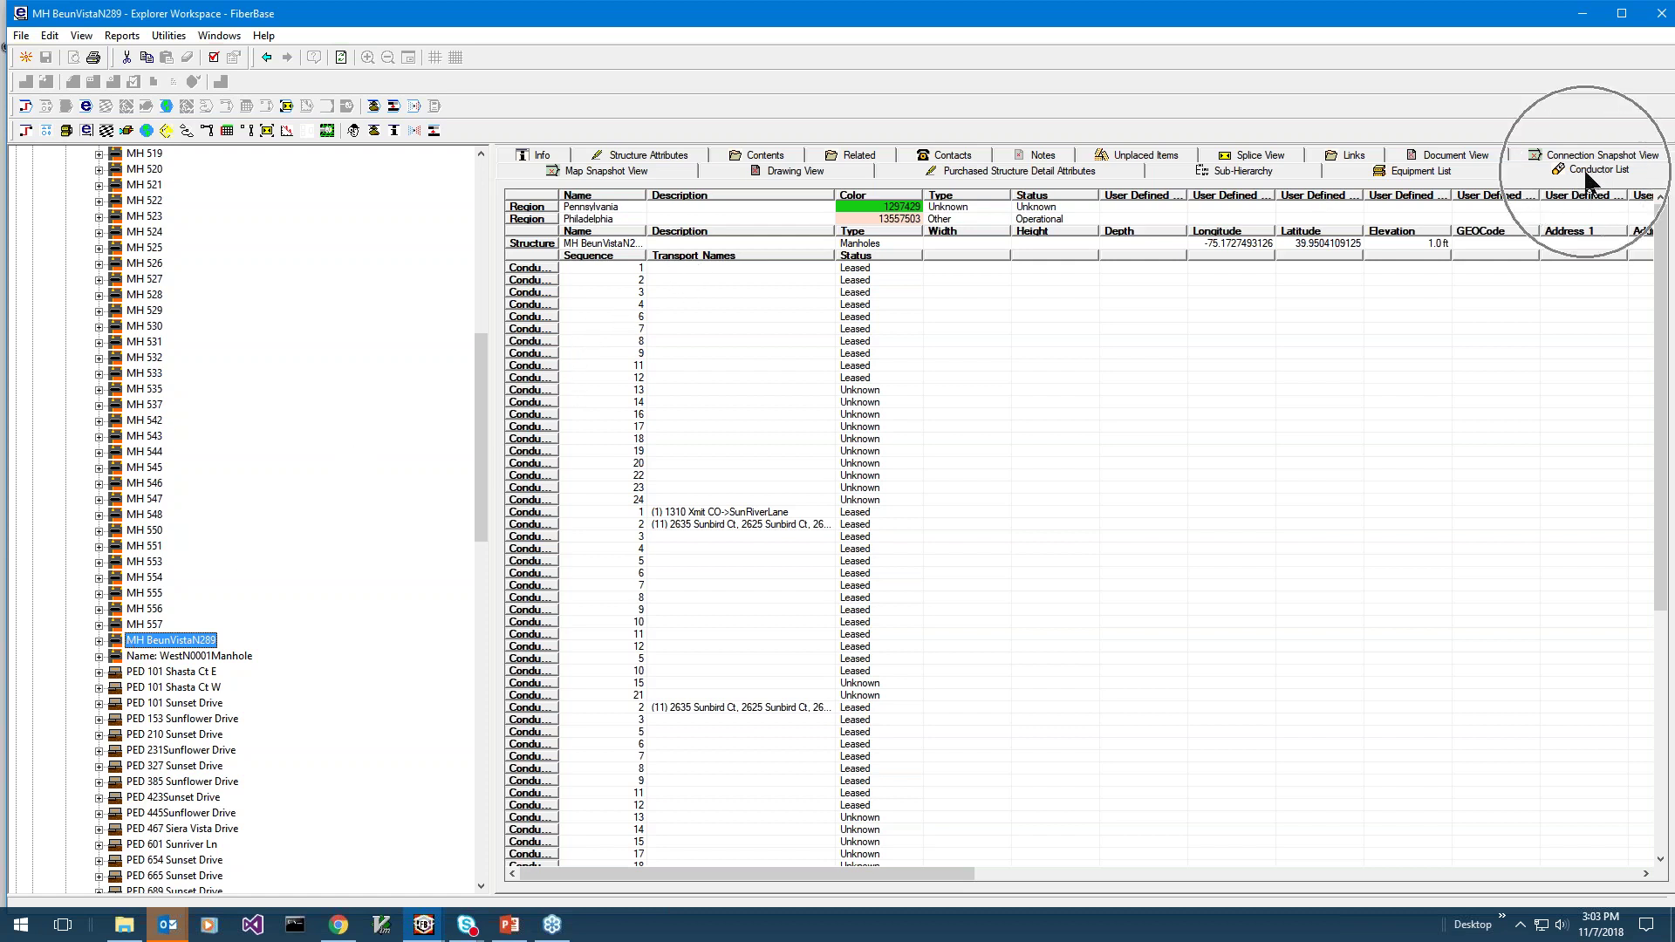
click(1588, 175)
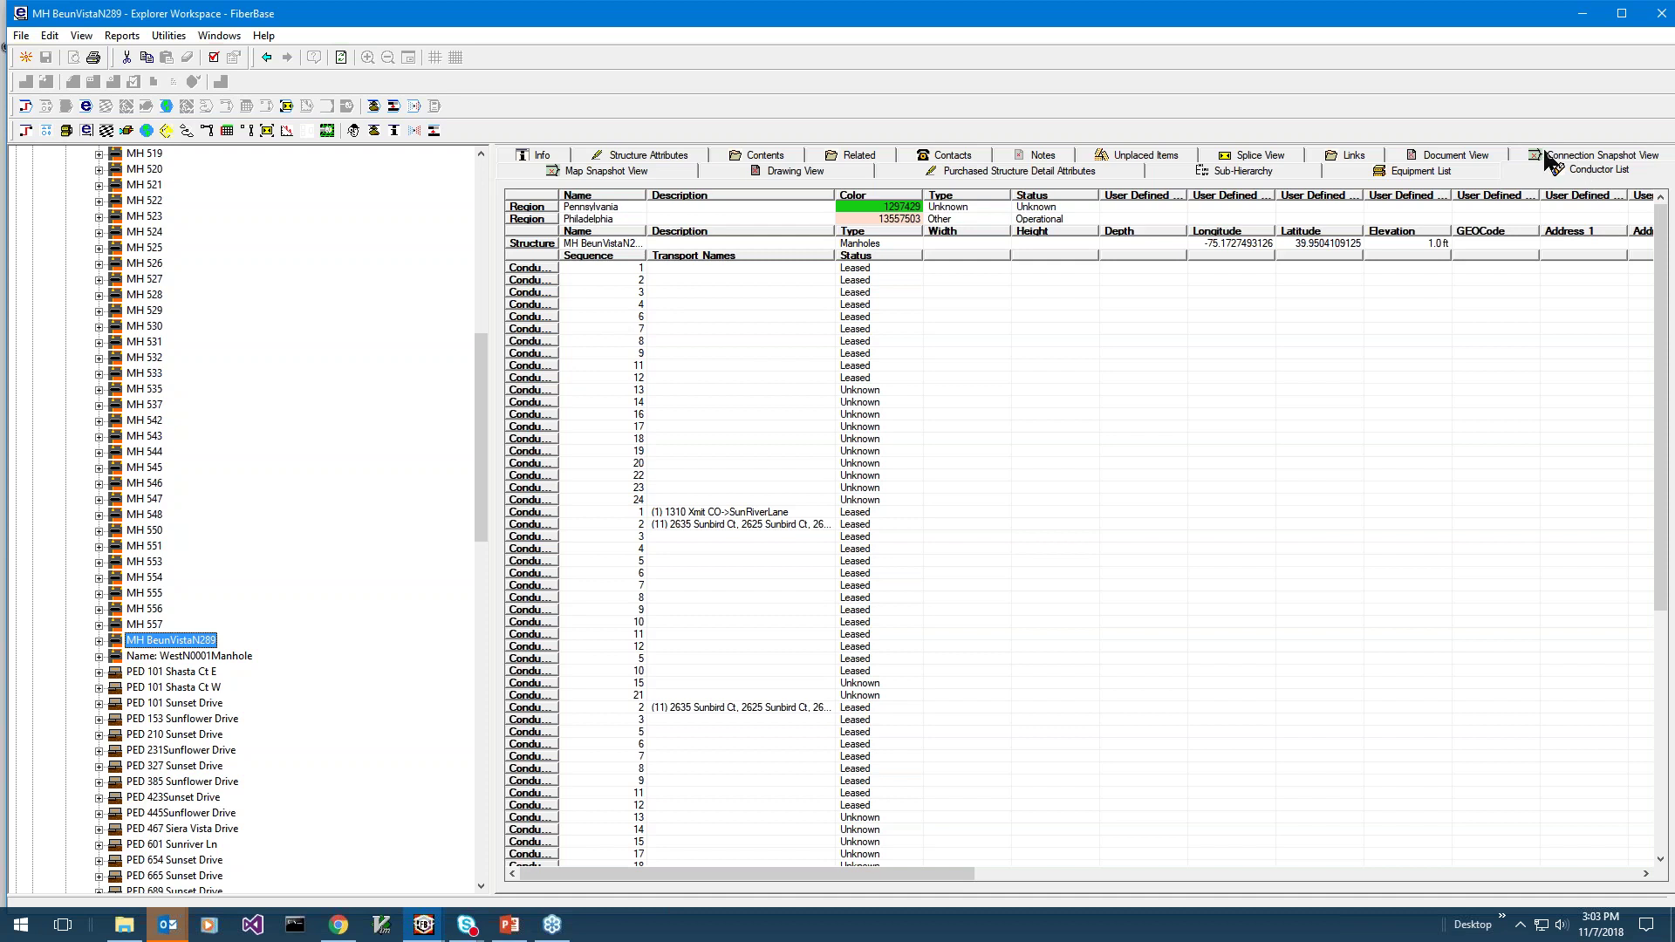
click(550, 161)
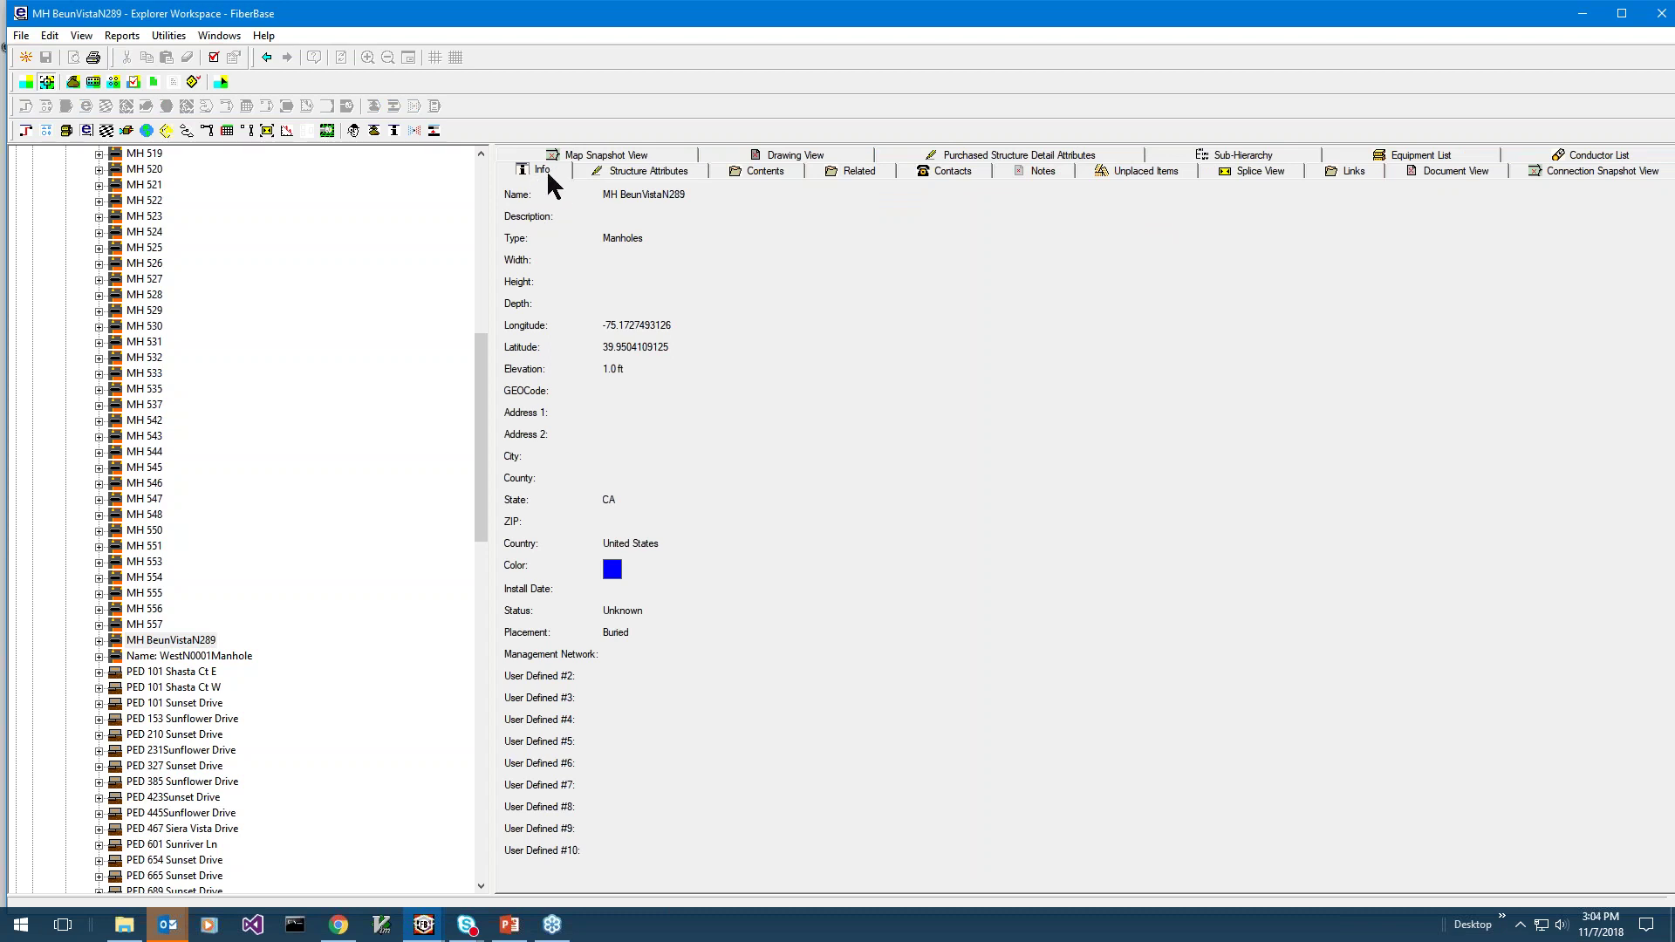
right_click(530, 250)
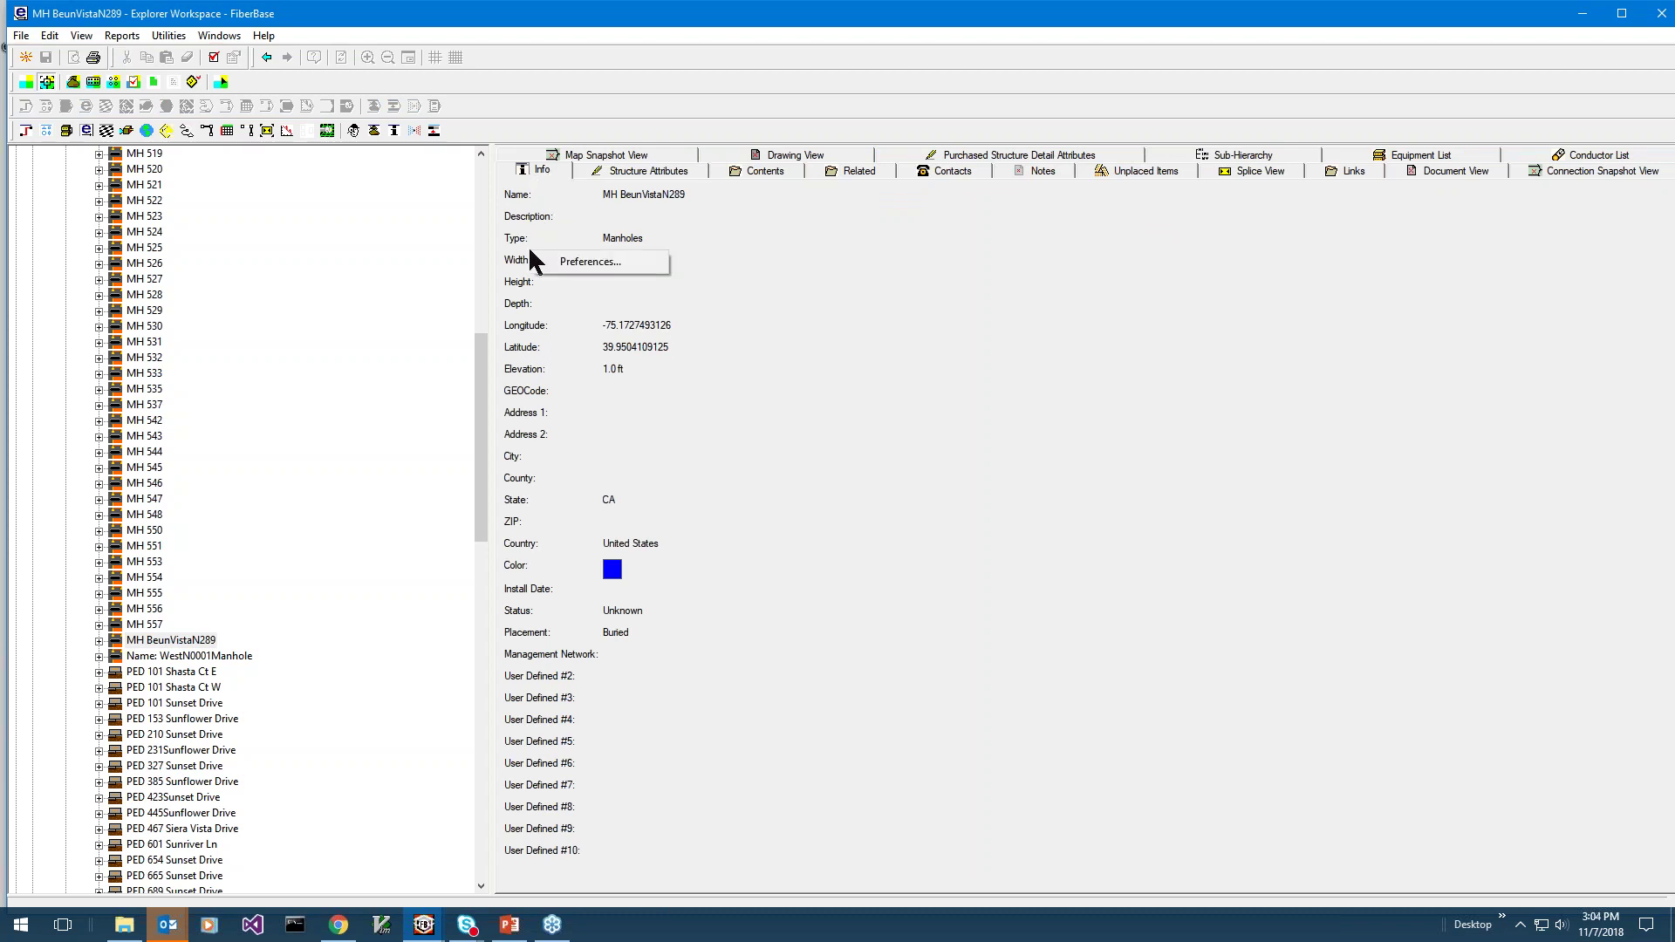
click(597, 263)
click(750, 342)
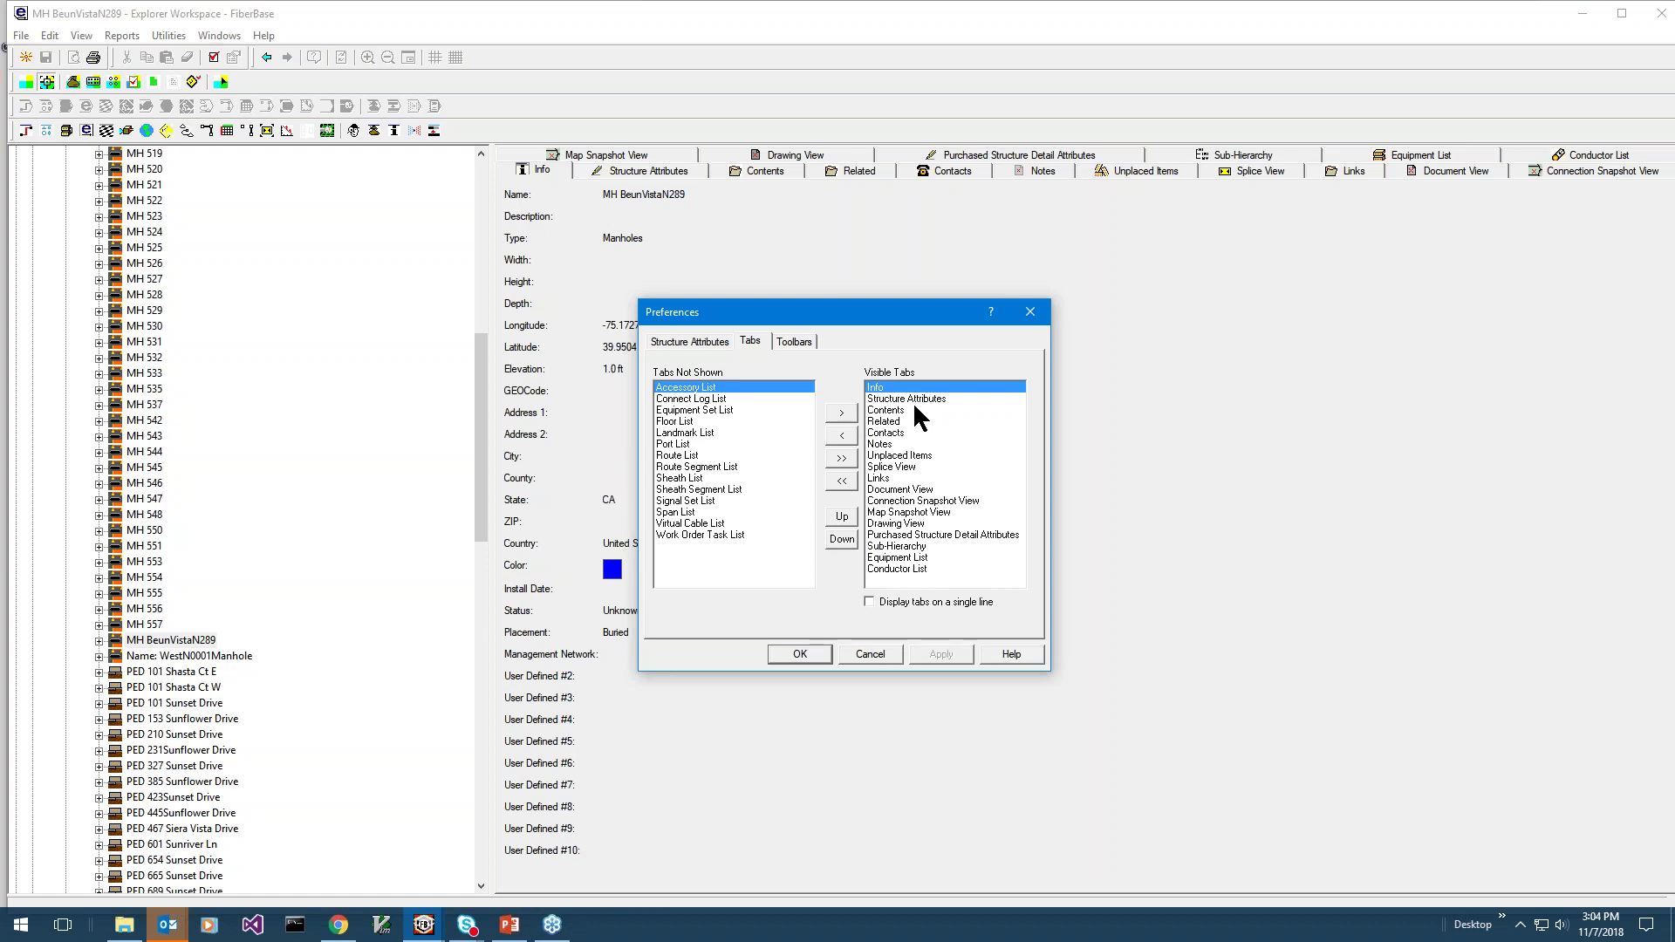
click(894, 423)
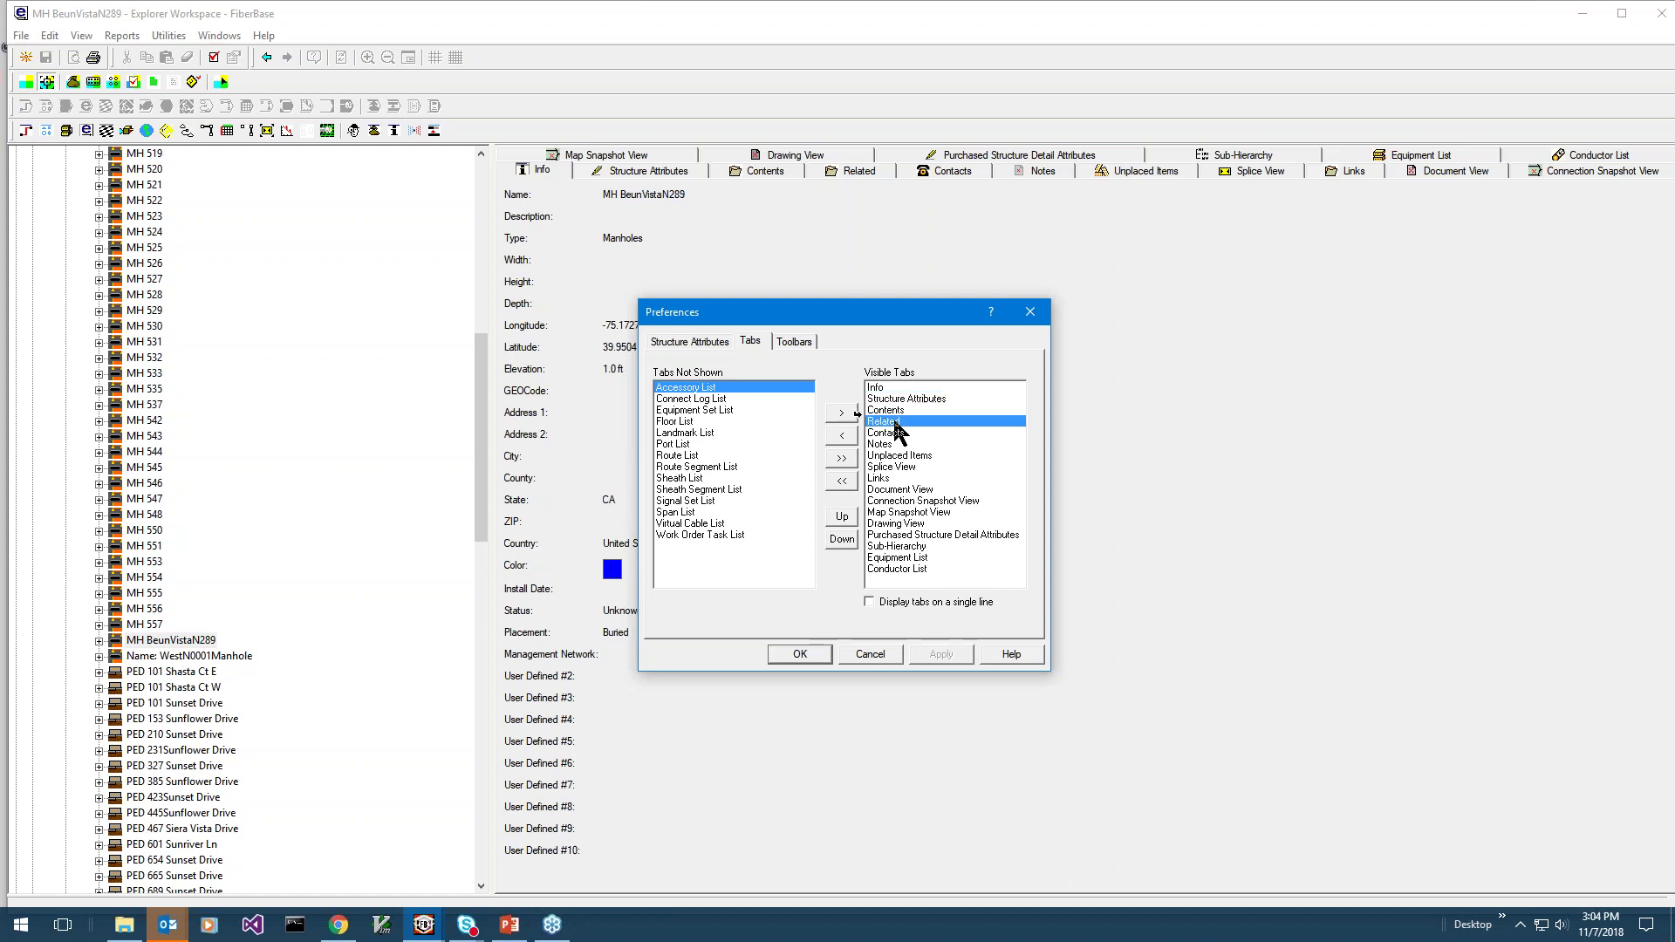
click(843, 434)
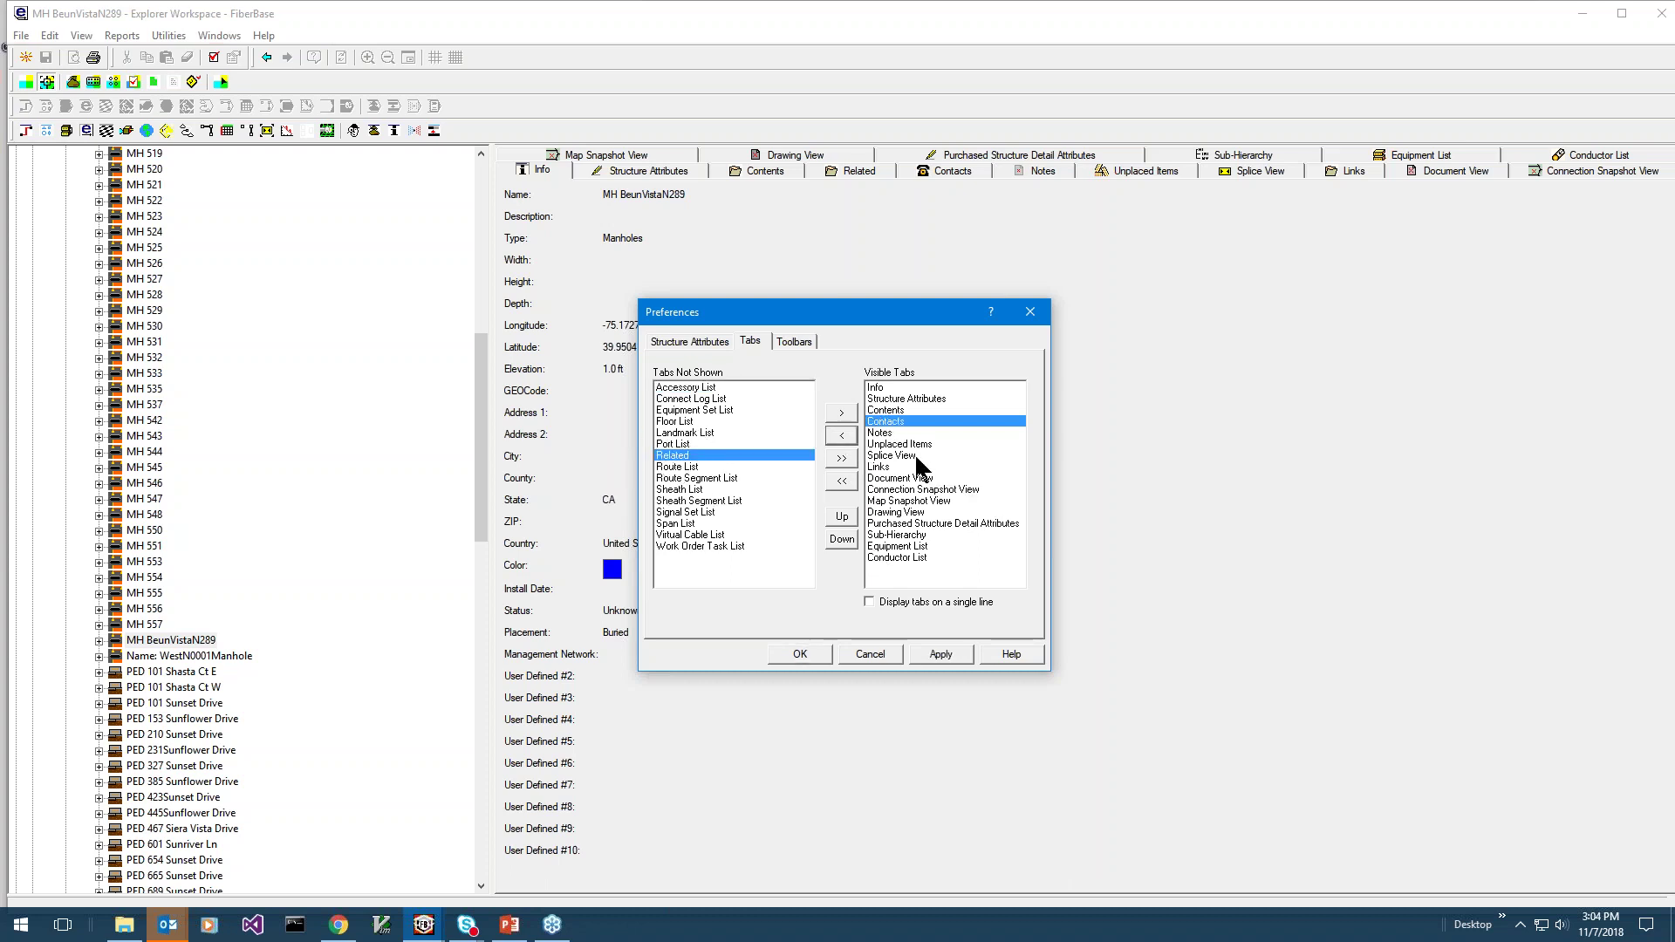
click(842, 413)
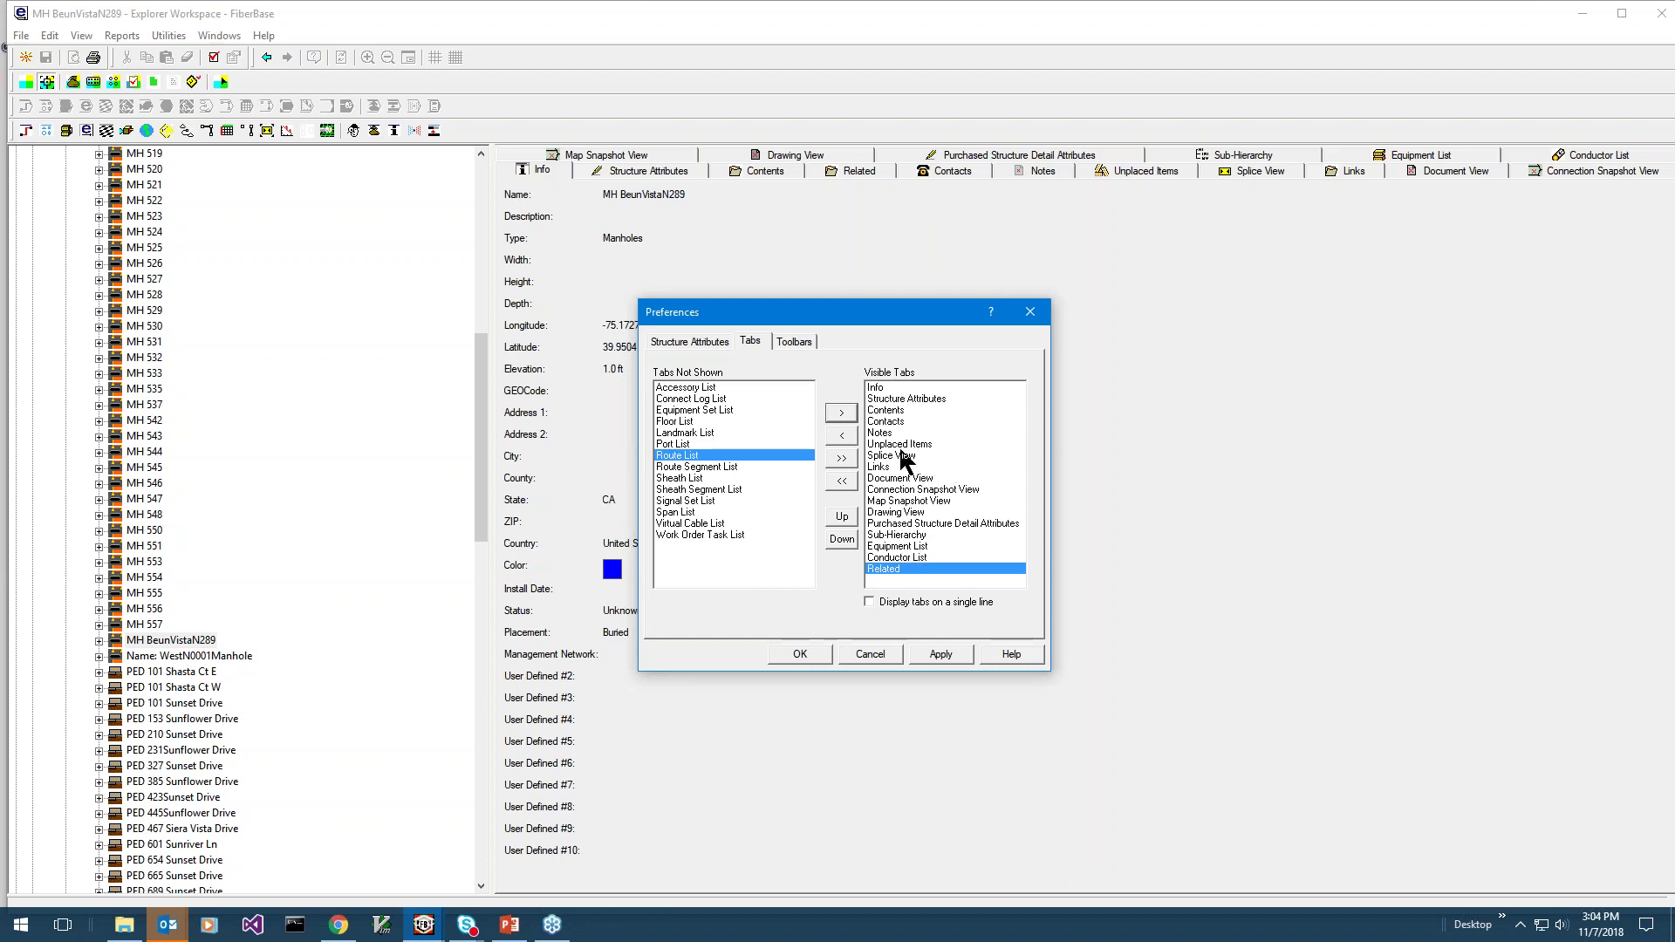
click(800, 653)
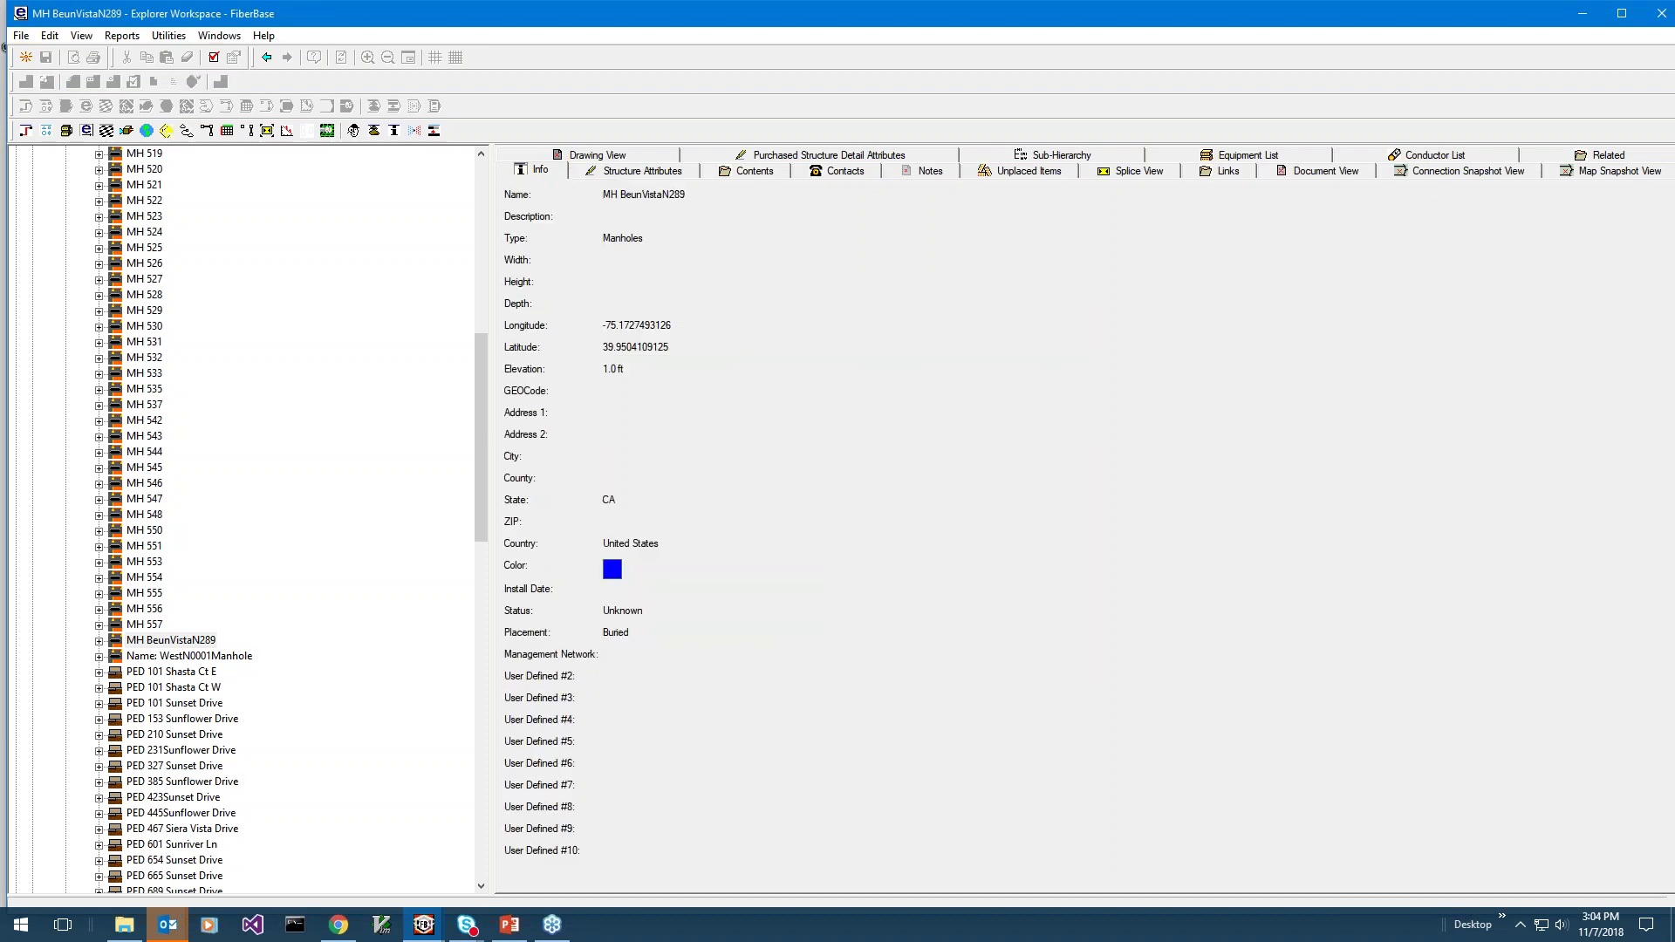
Display the manhole's conductor list and select the Pennsylvania region row in it.
click(1434, 155)
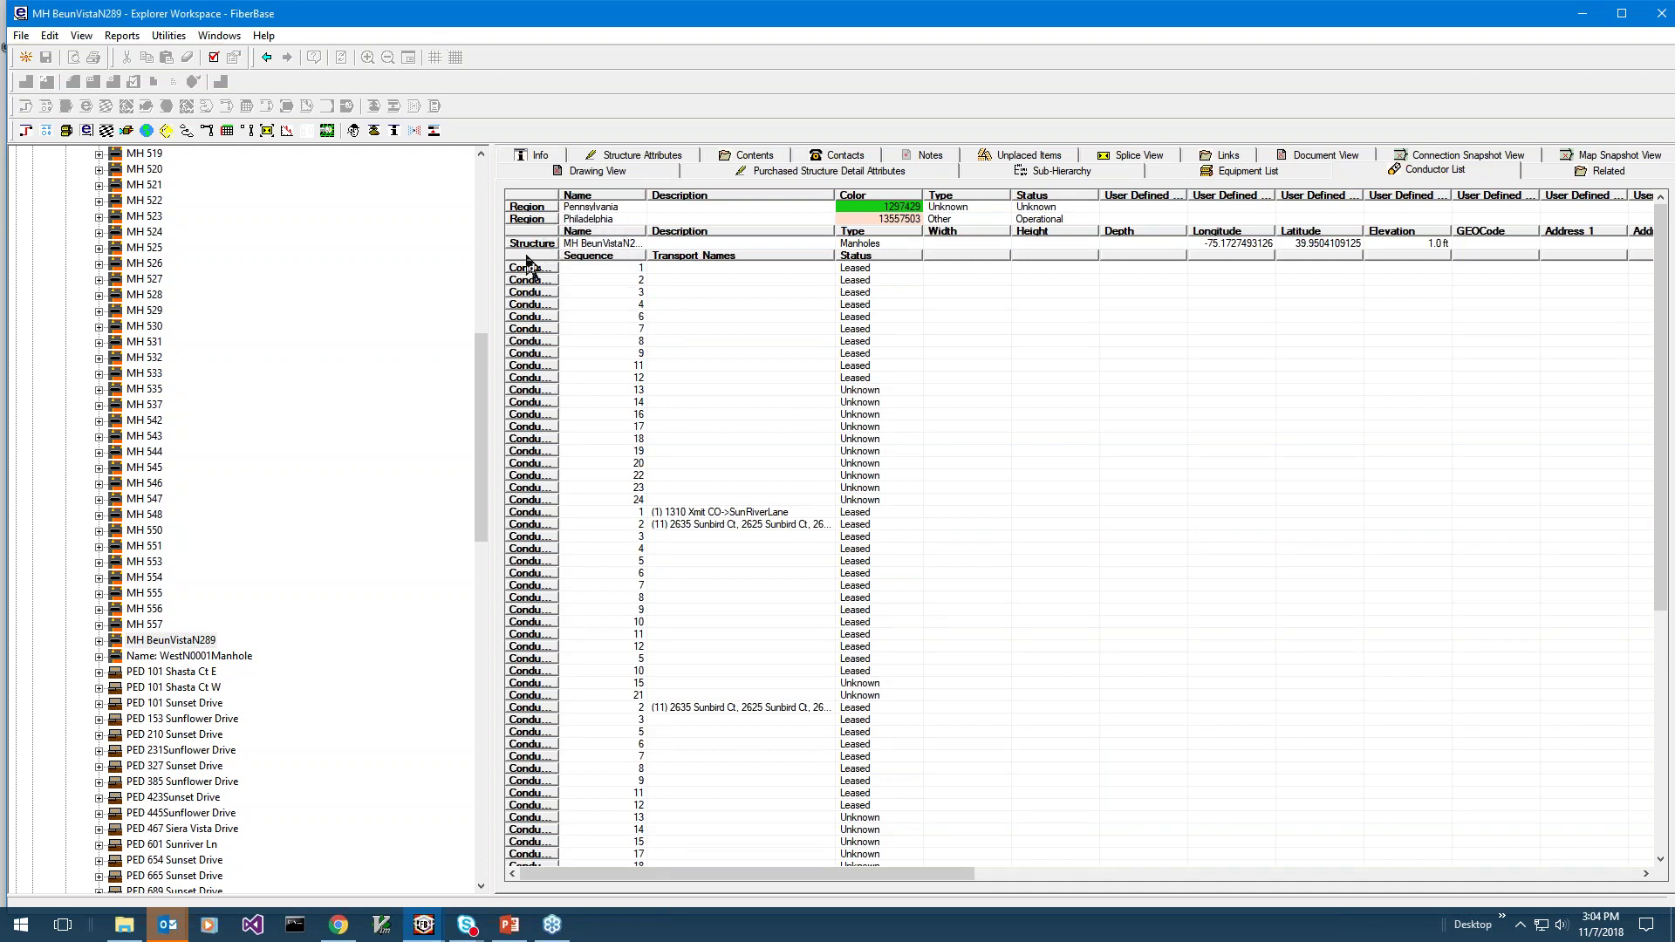
scroll(484, 376, up, 1)
drag(480, 359, 192, 142)
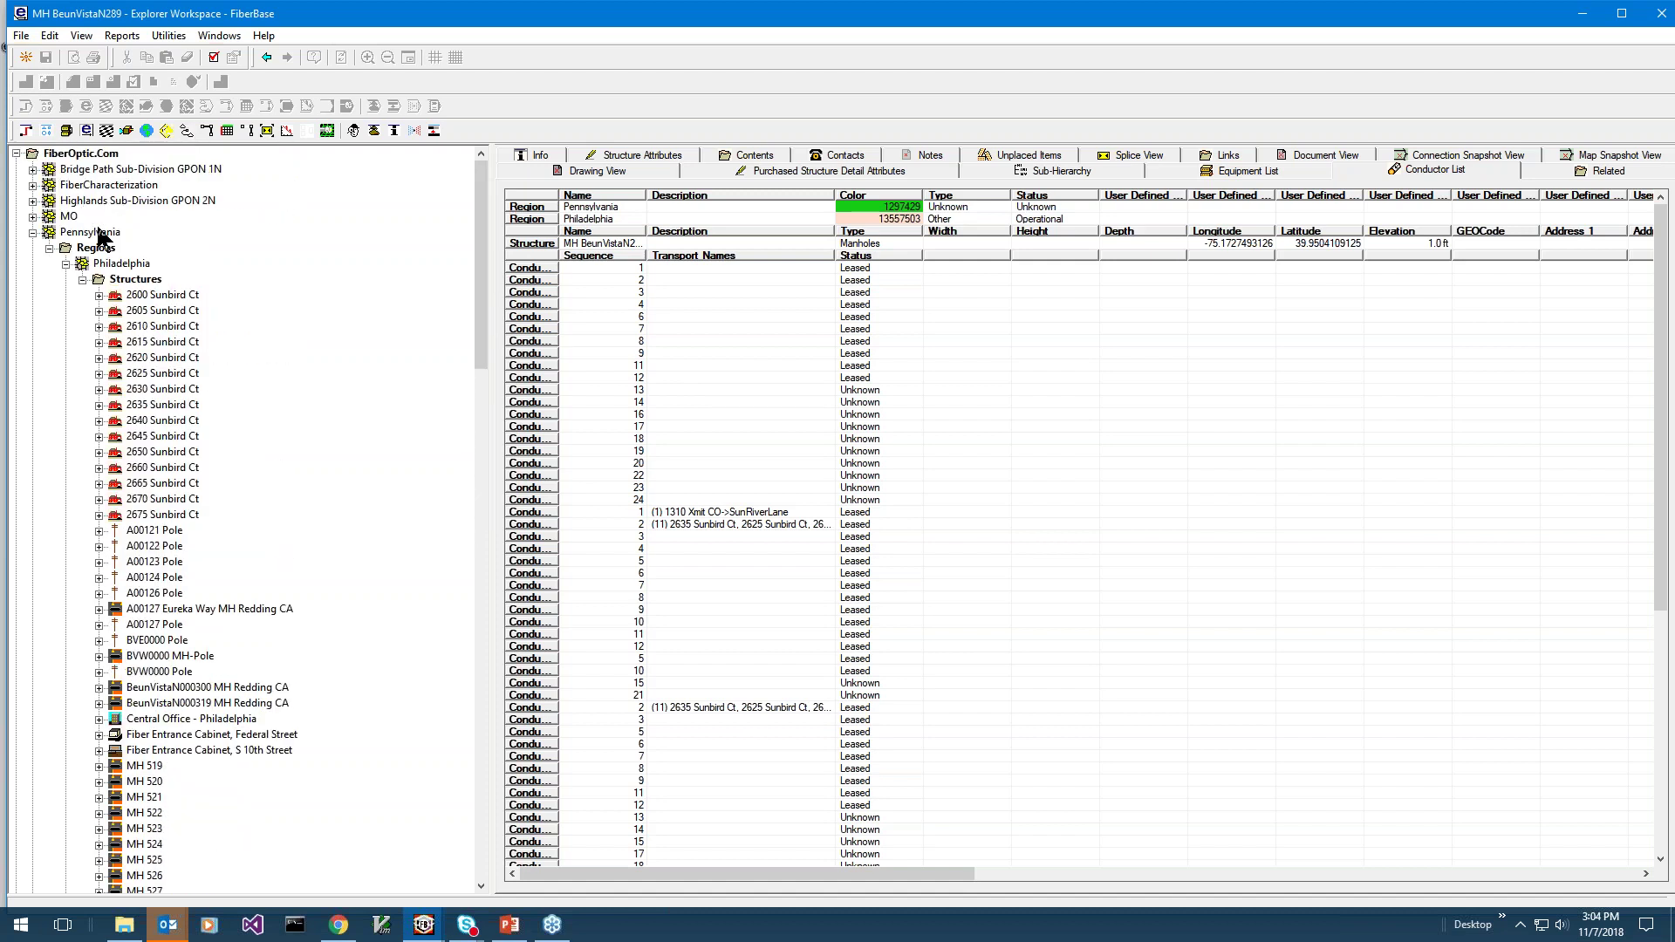
key(ctrl)
key(ctrl)
key(ctrl)
click(590, 210)
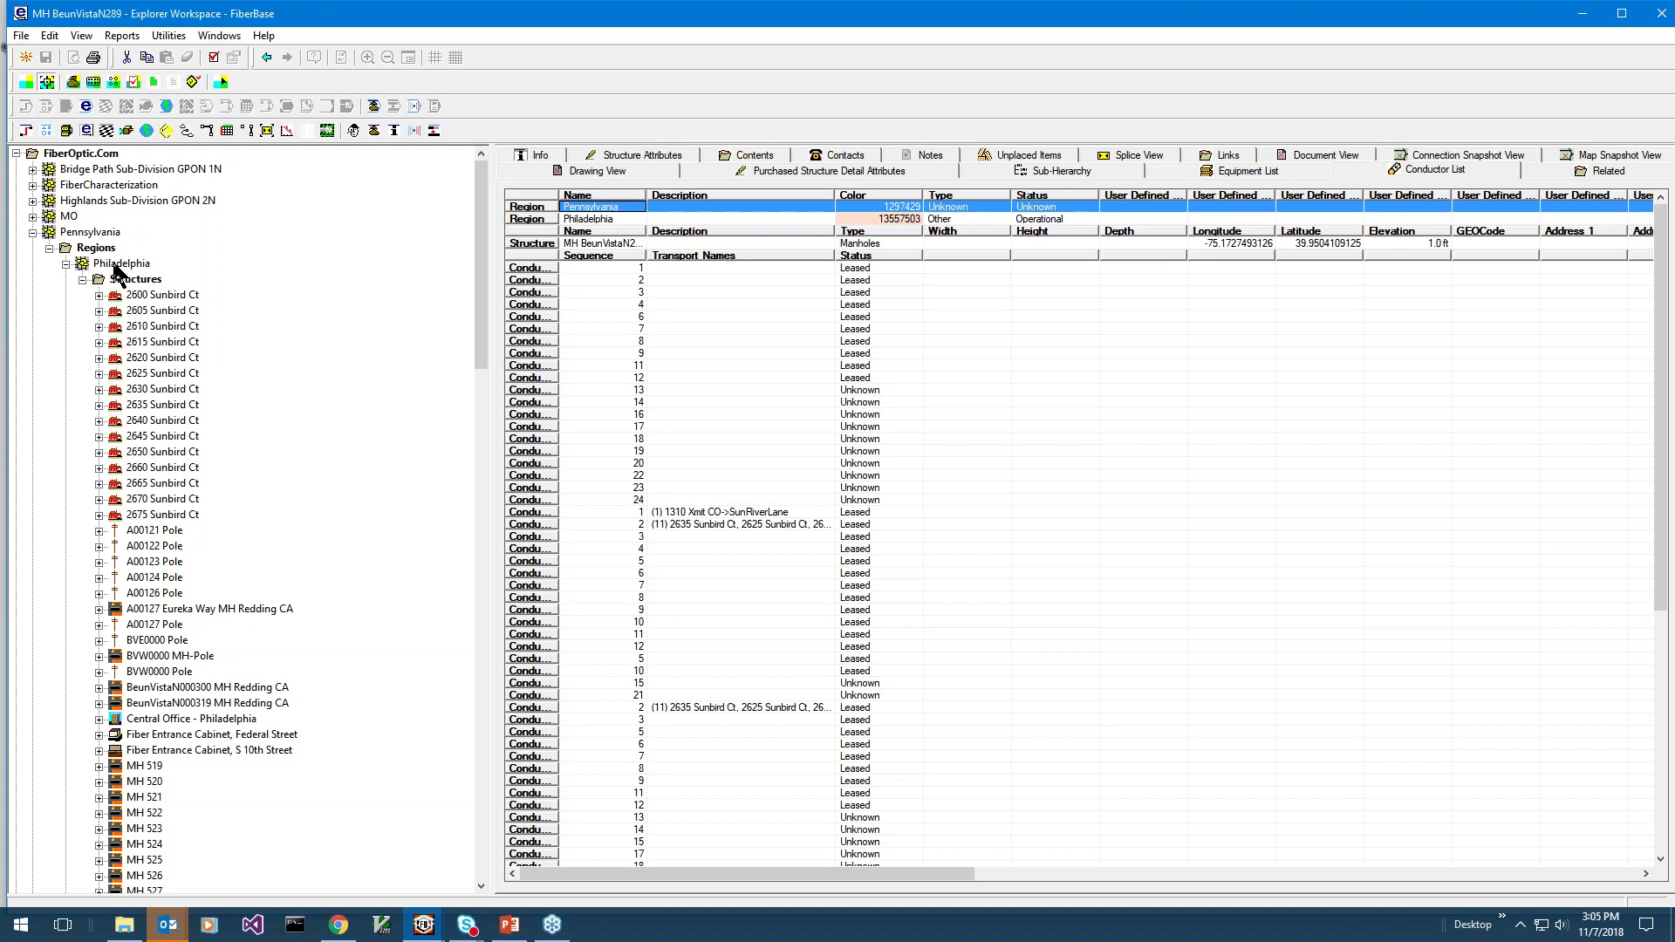
Open the attributes of the Philadelphia region and look through its list of structures.
click(121, 264)
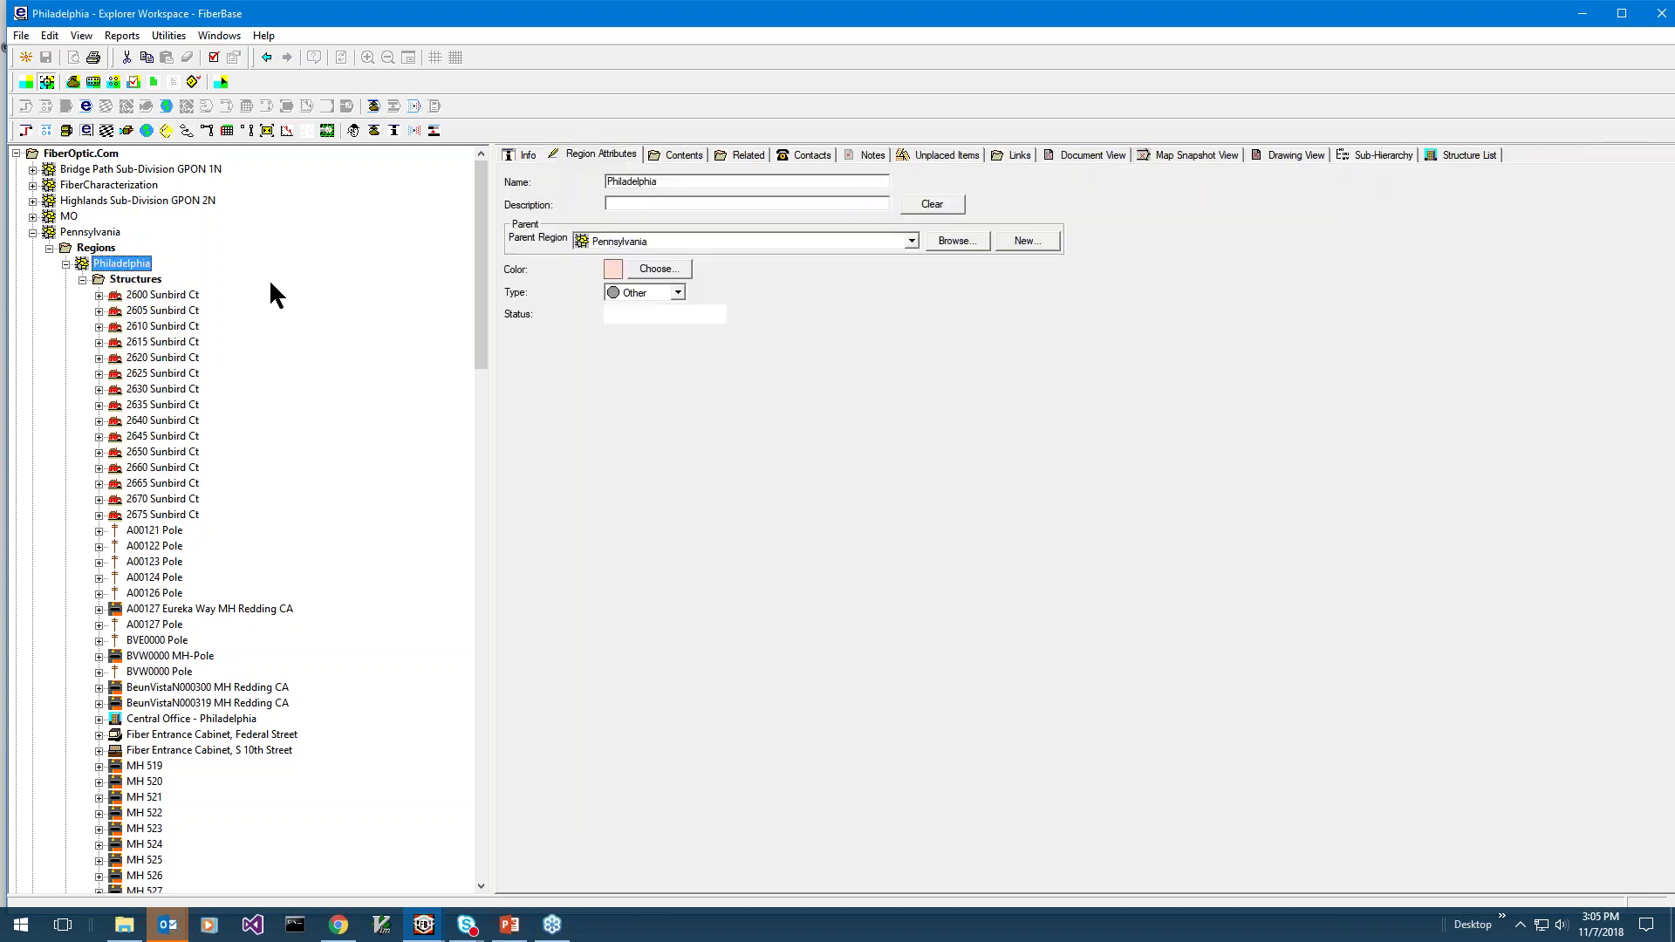
scroll(189, 330, down, 7)
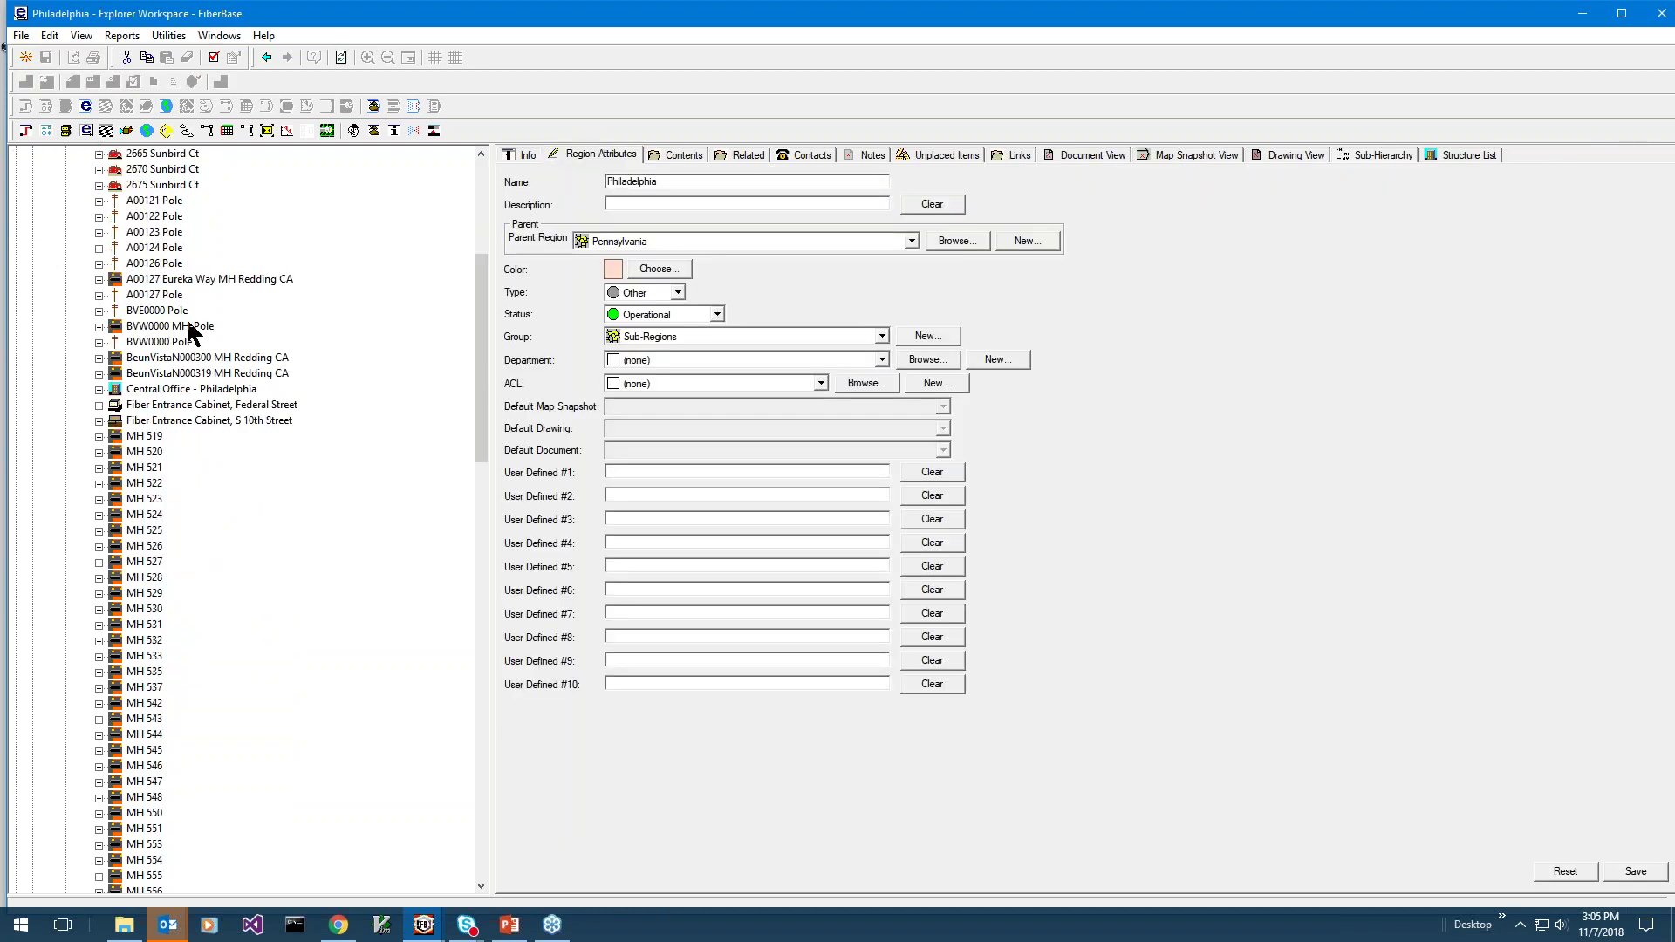
scroll(189, 330, down, 20)
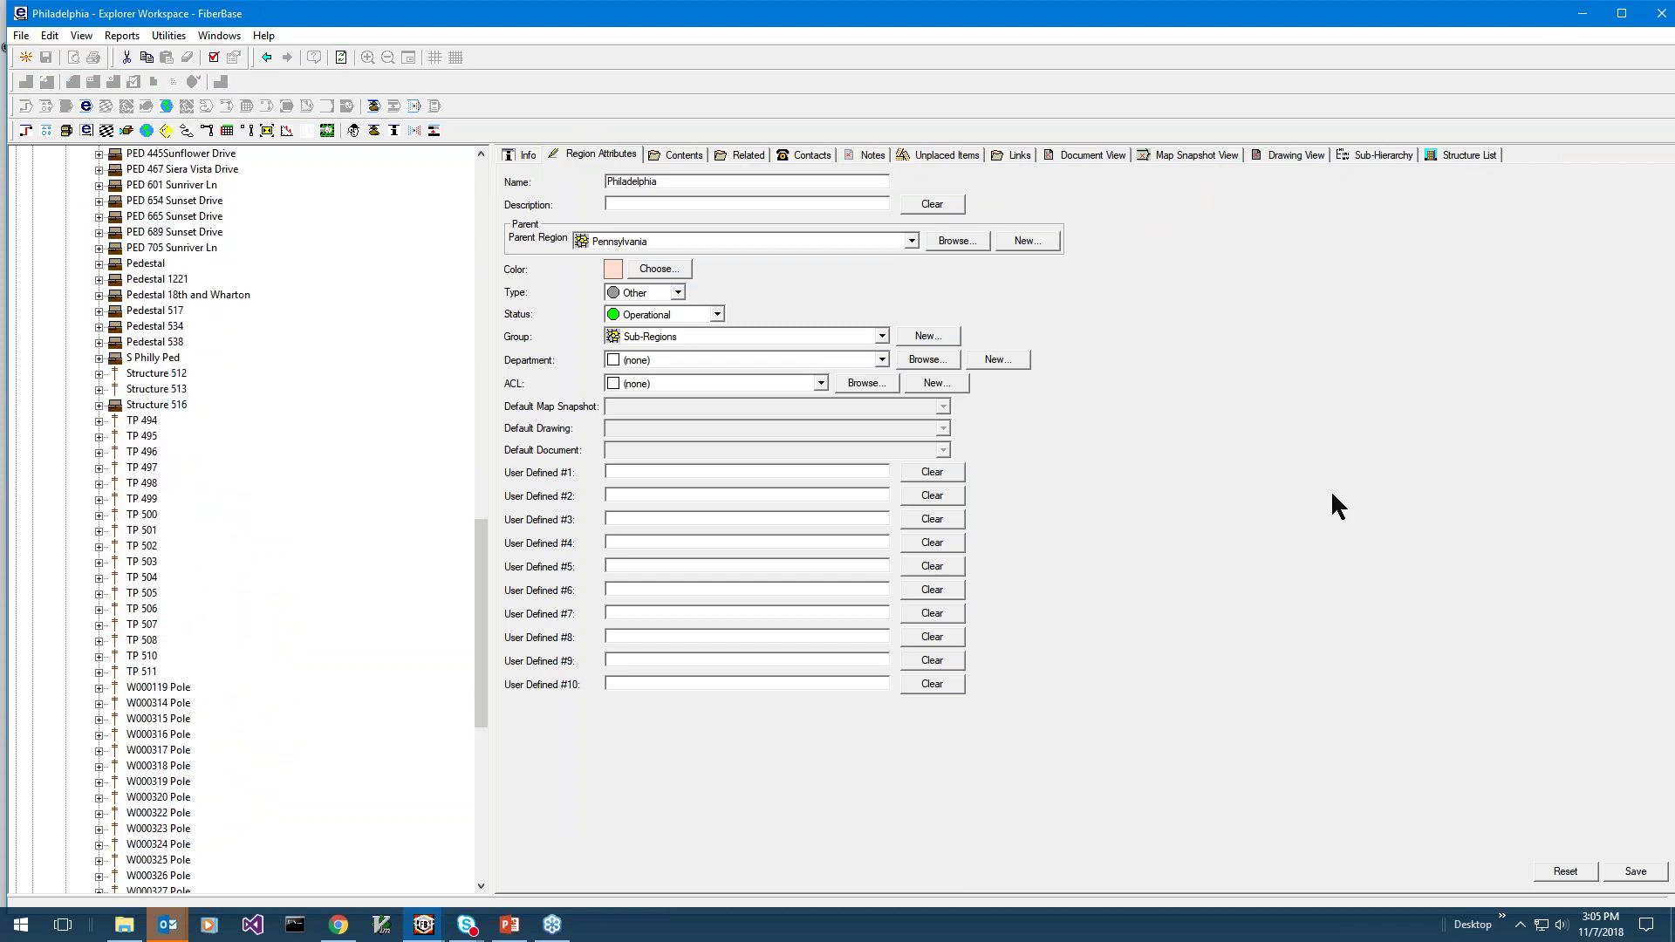
Switch to the Philadelphia Demo folder workspace and open its walls item.
mouse_move(424, 929)
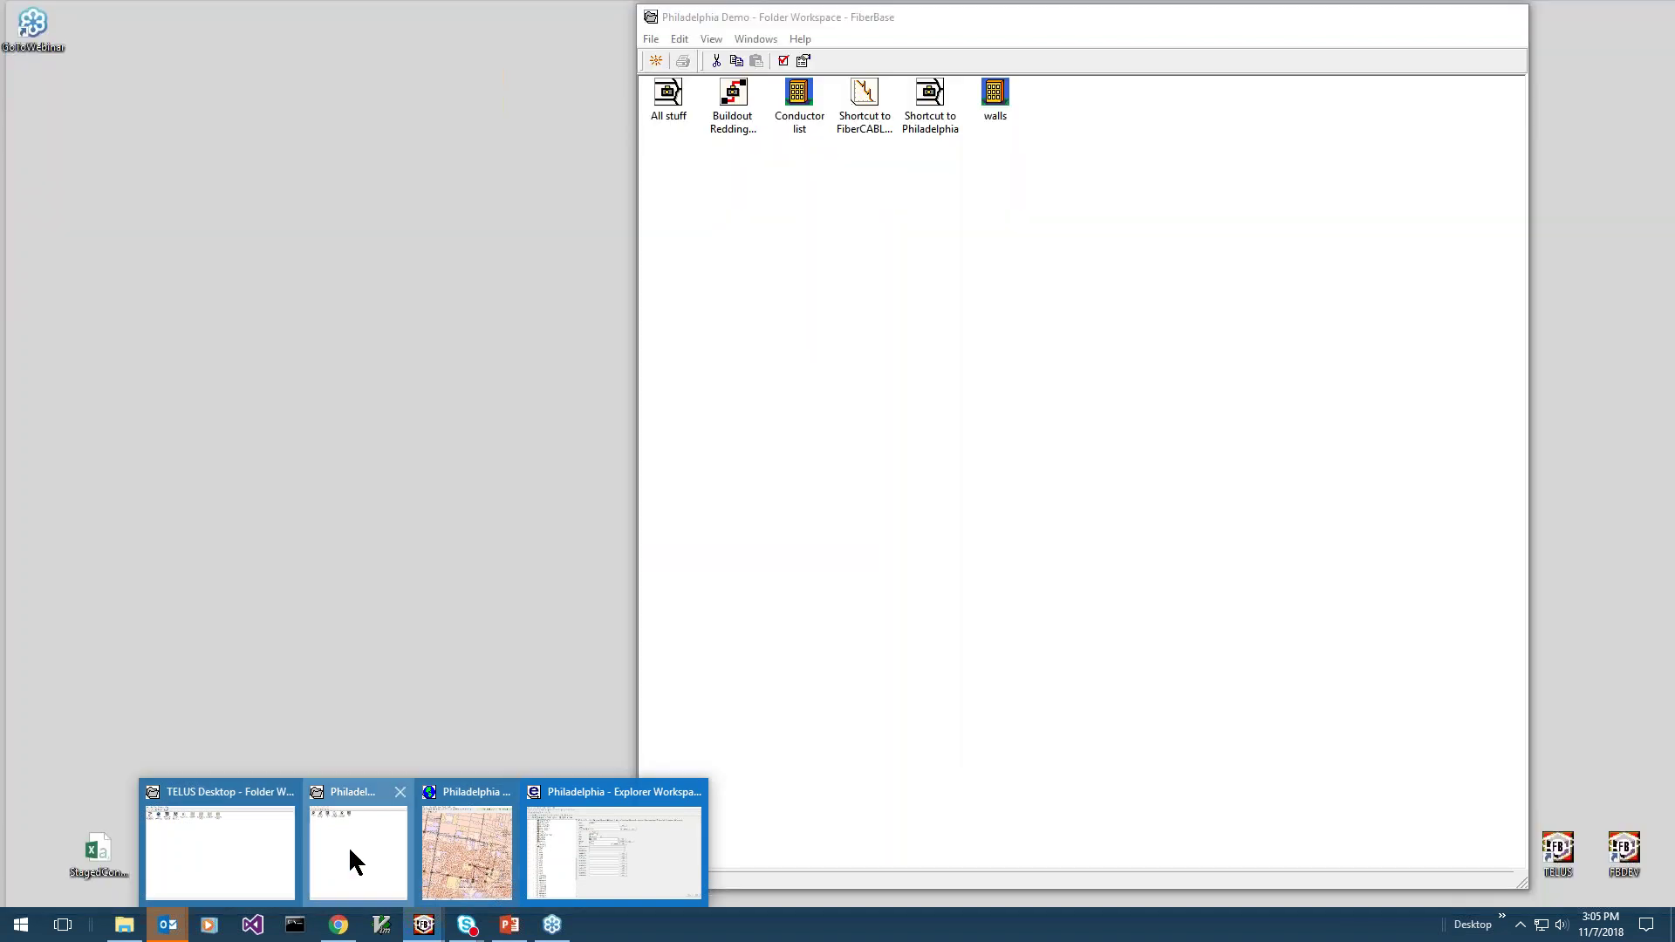
click(348, 845)
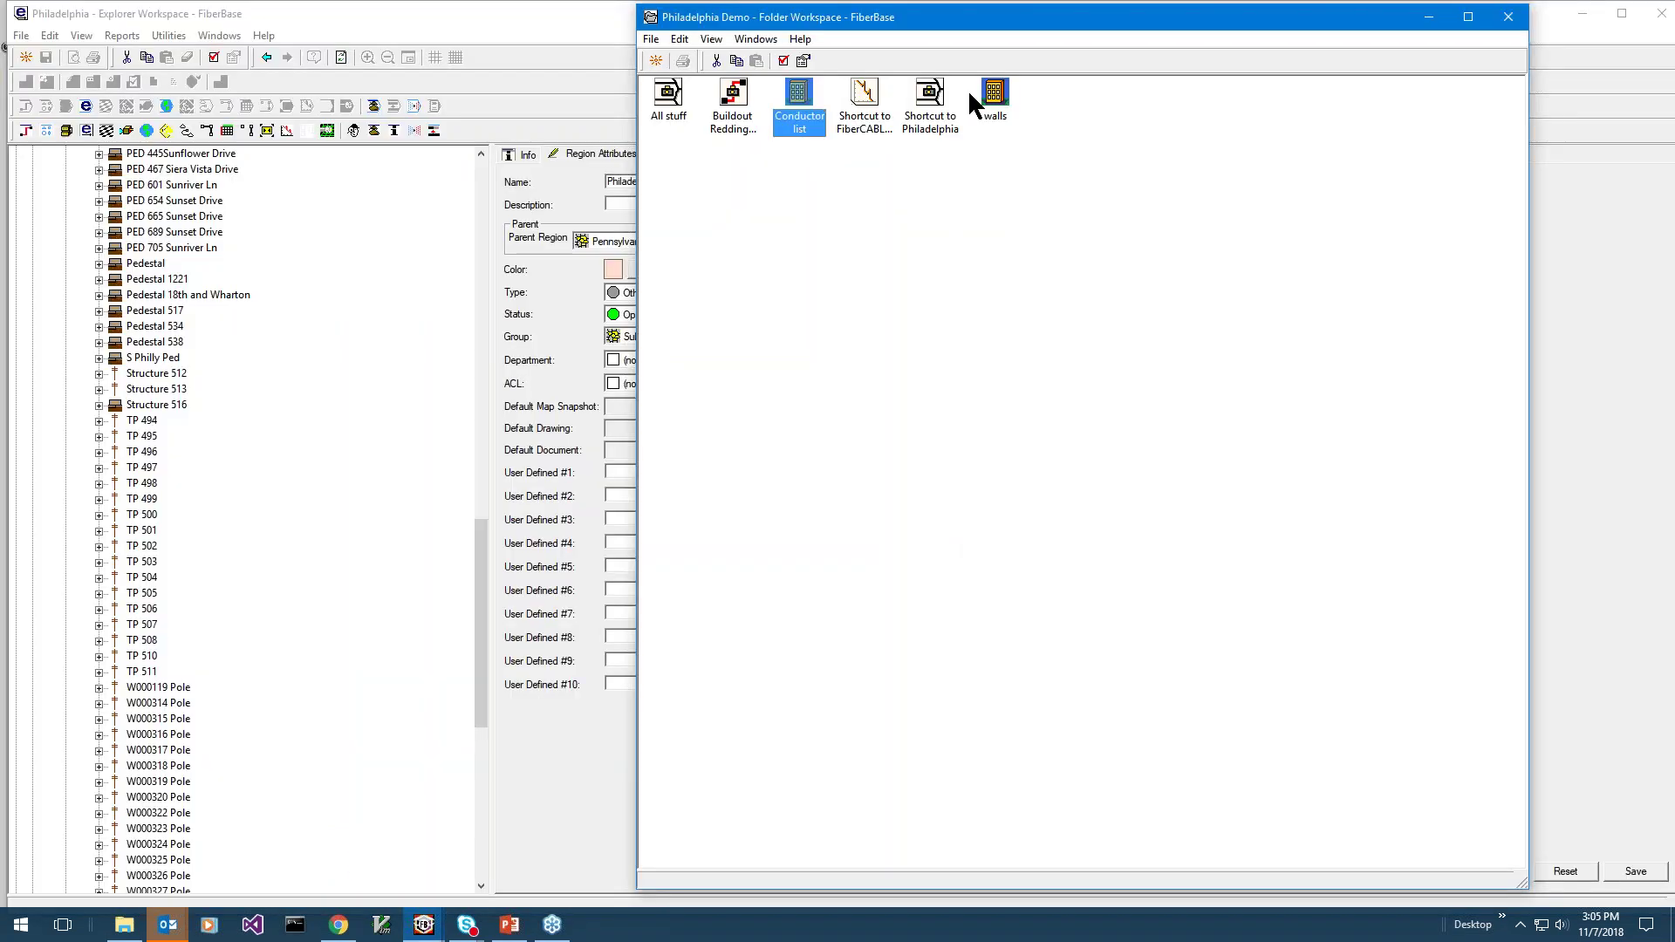
double_click(993, 94)
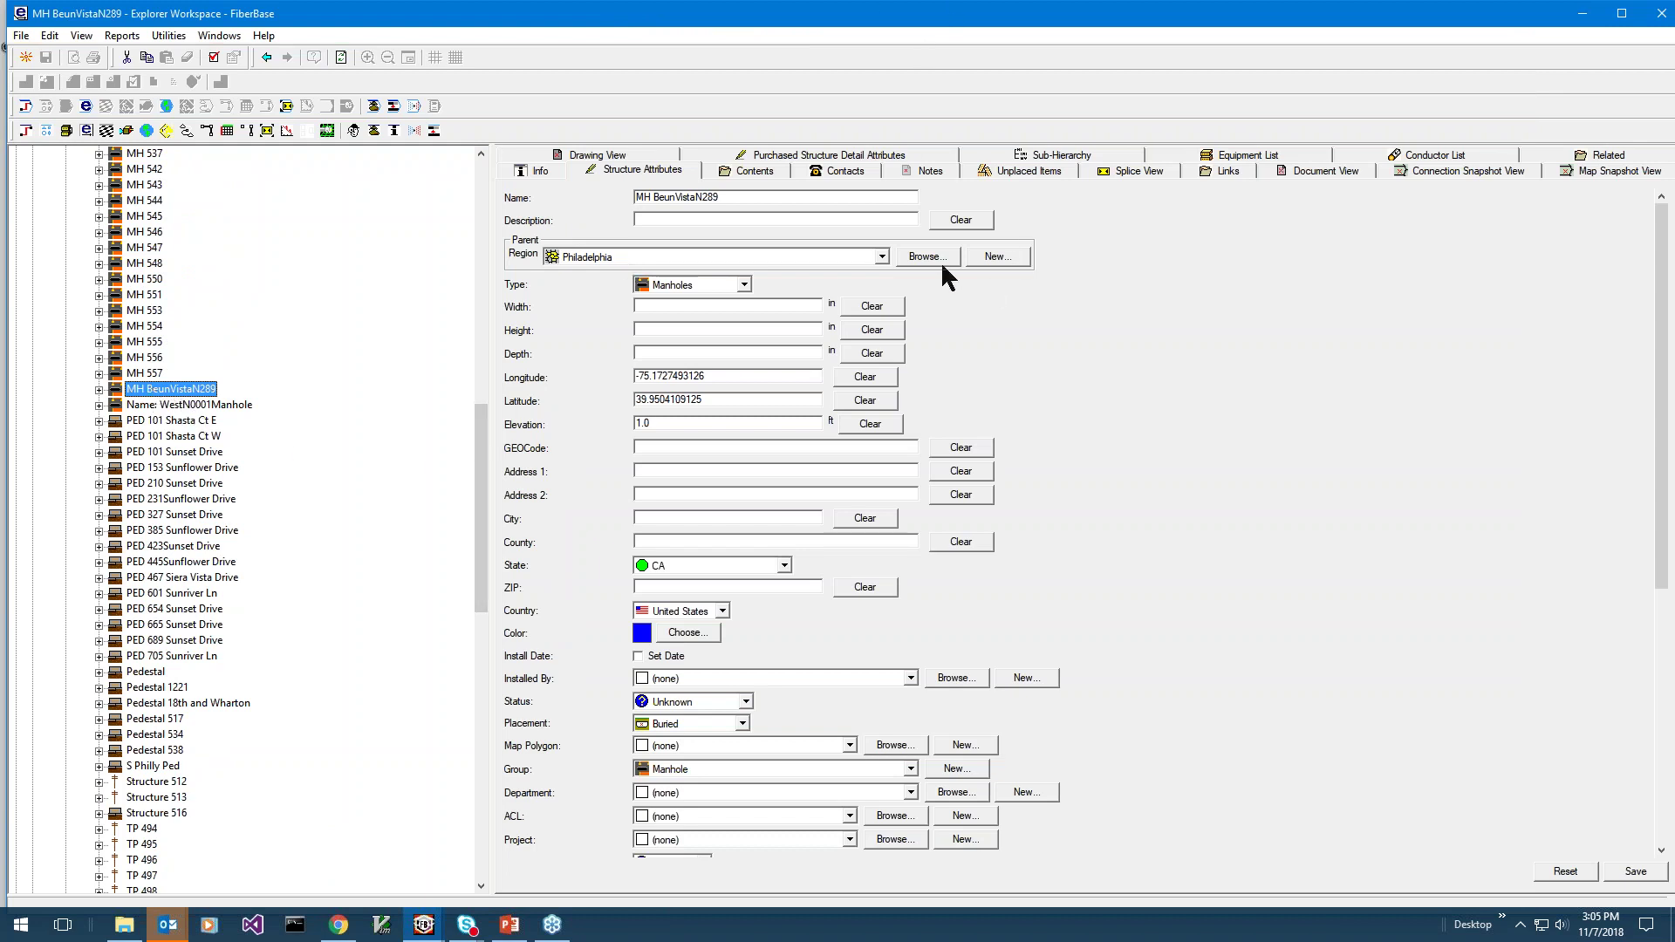
Display the conductor list of manhole MH BeunVistaN289 and load the Demo Conductor list report for it.
click(1434, 156)
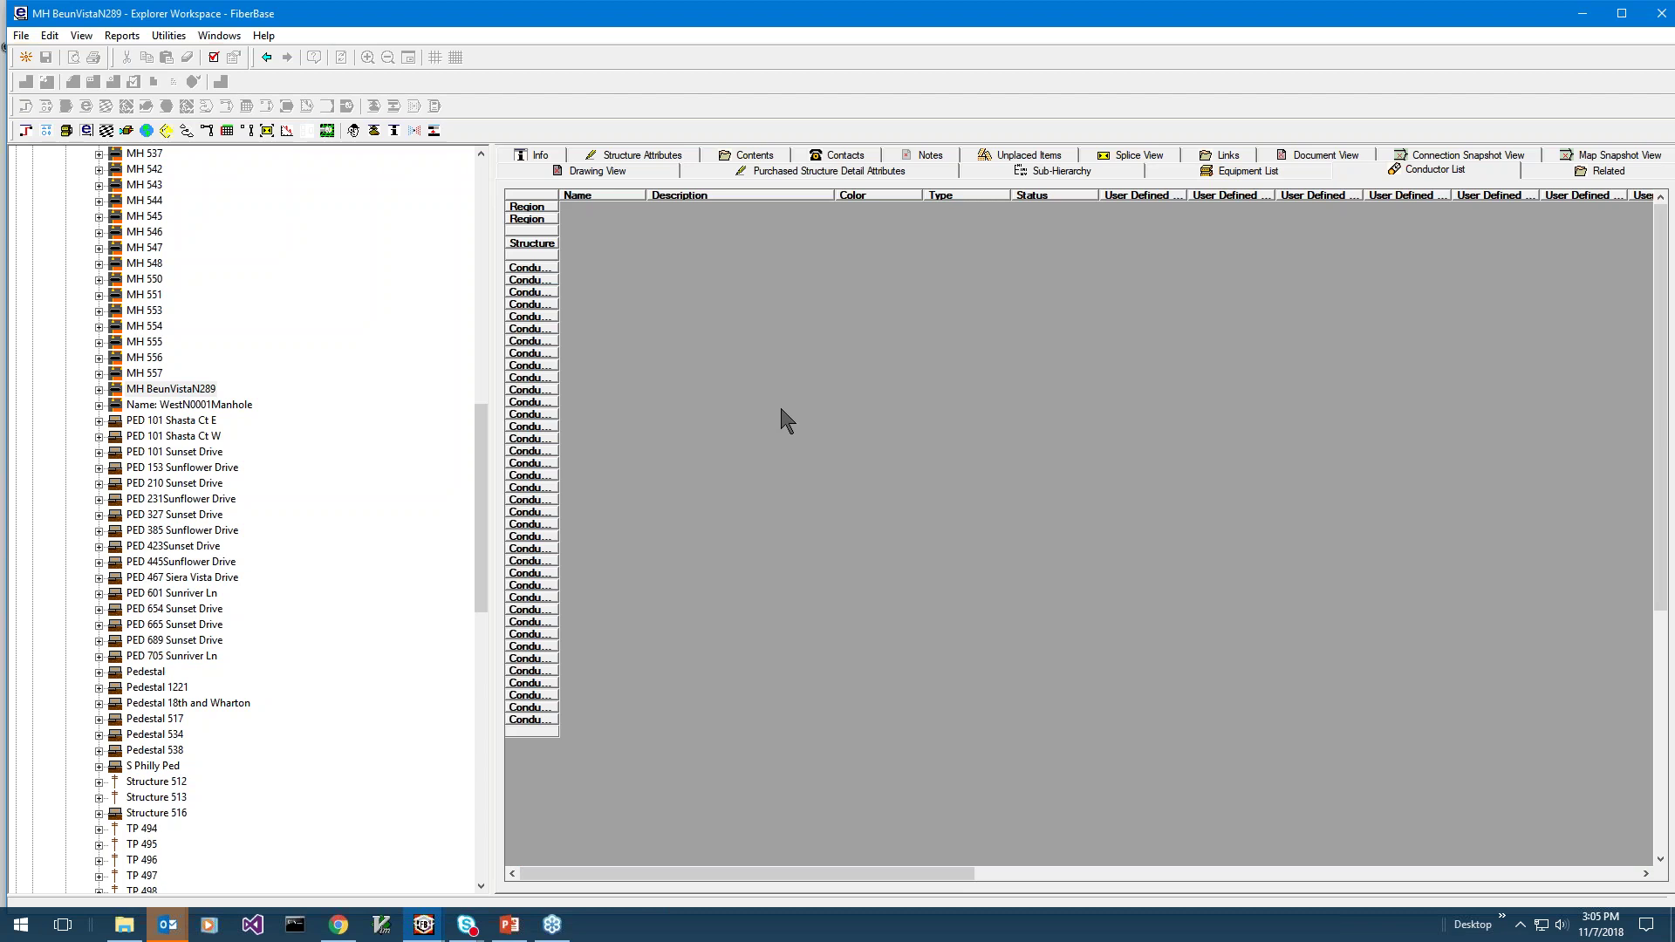
click(782, 412)
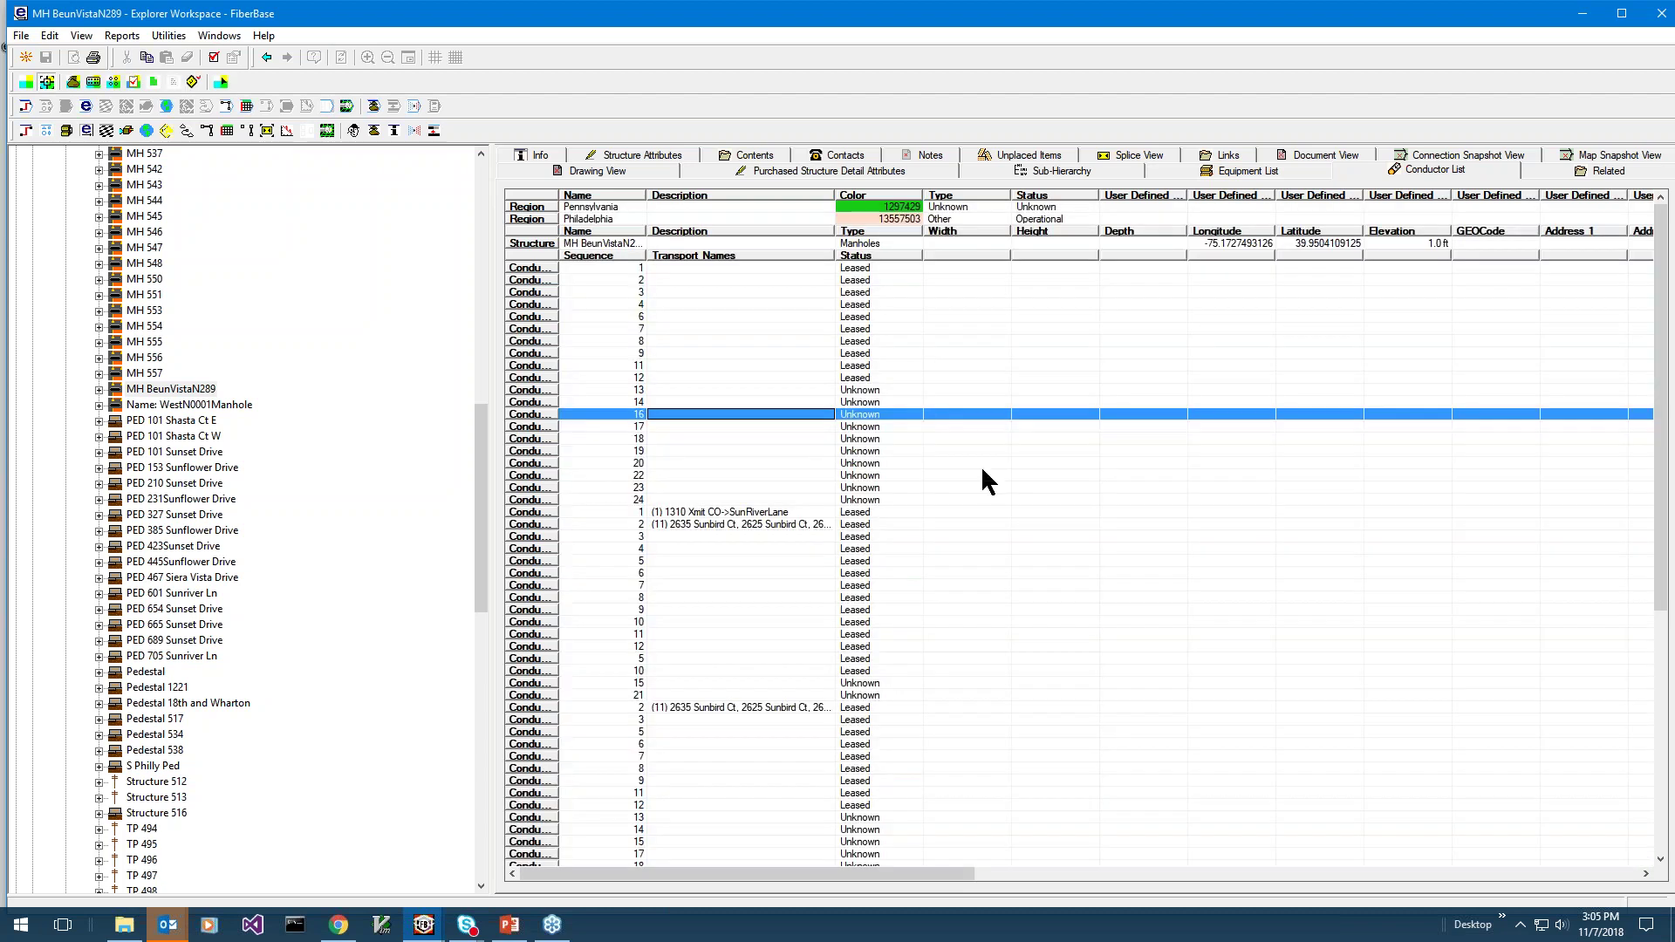
click(123, 36)
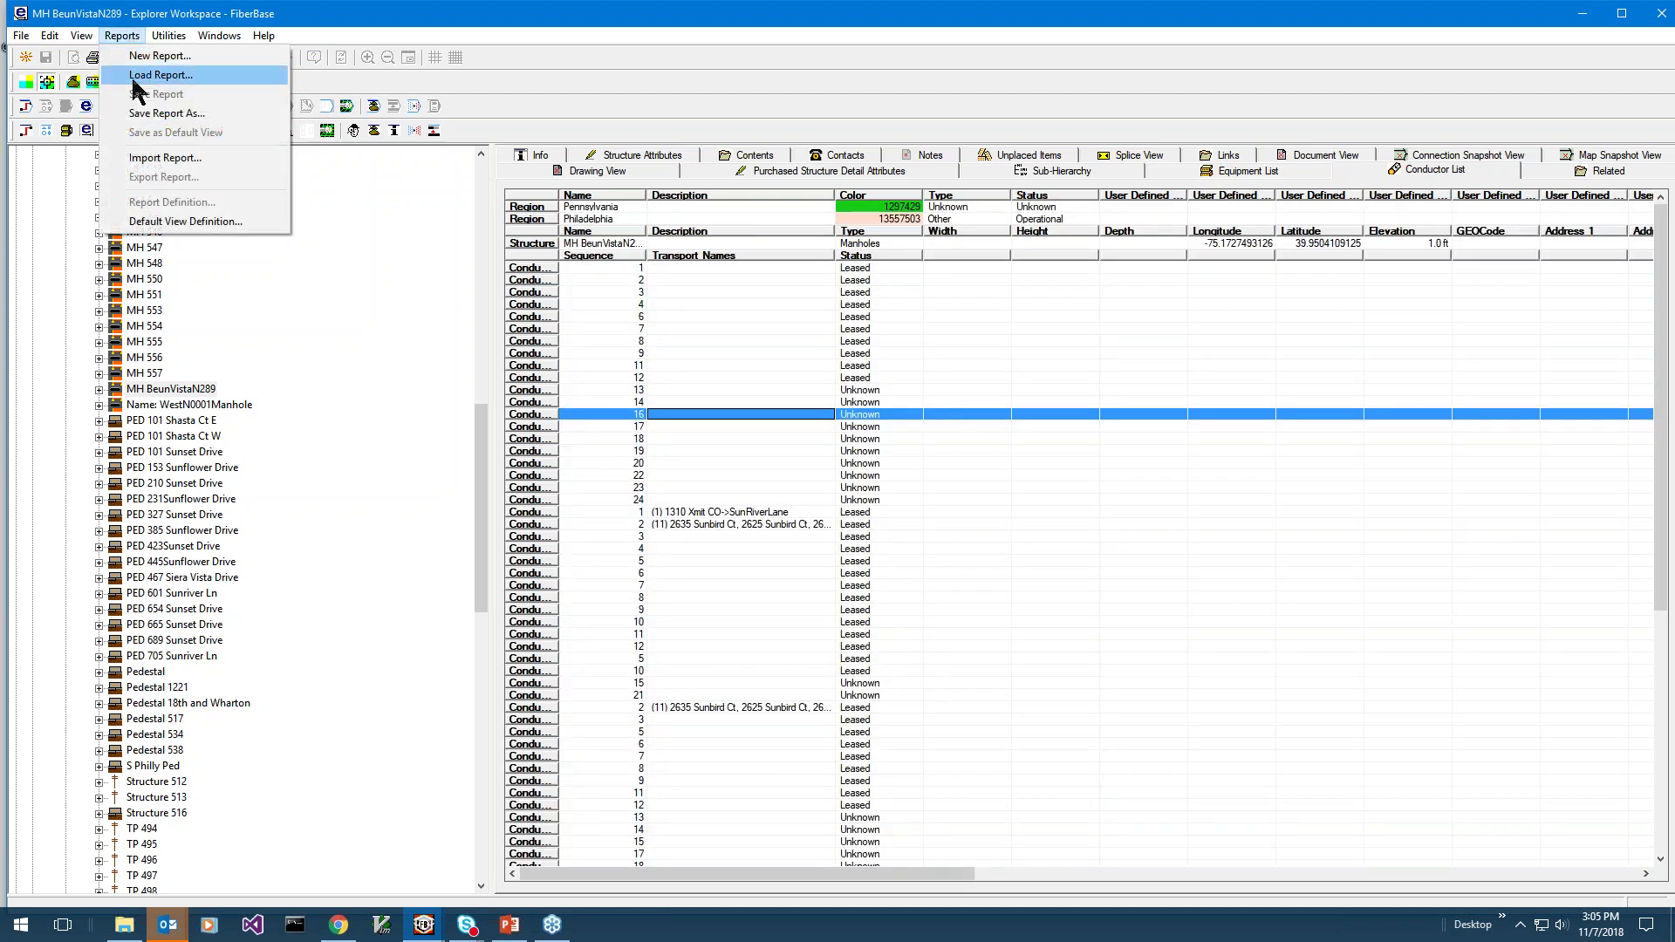
click(157, 75)
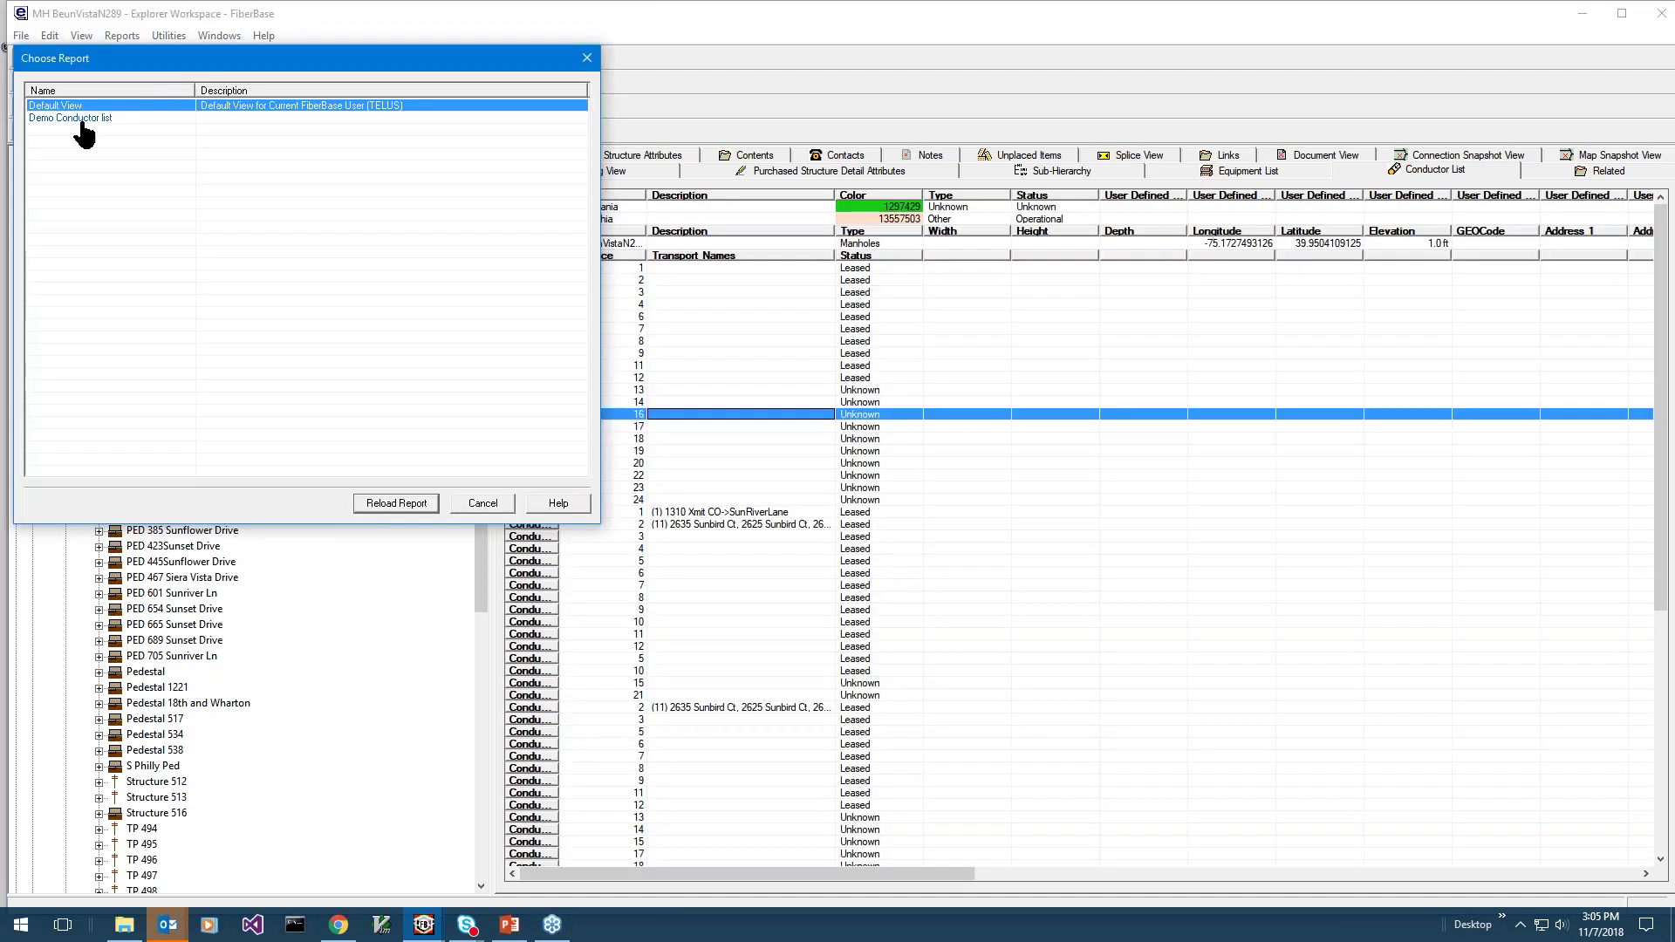
click(77, 118)
click(383, 505)
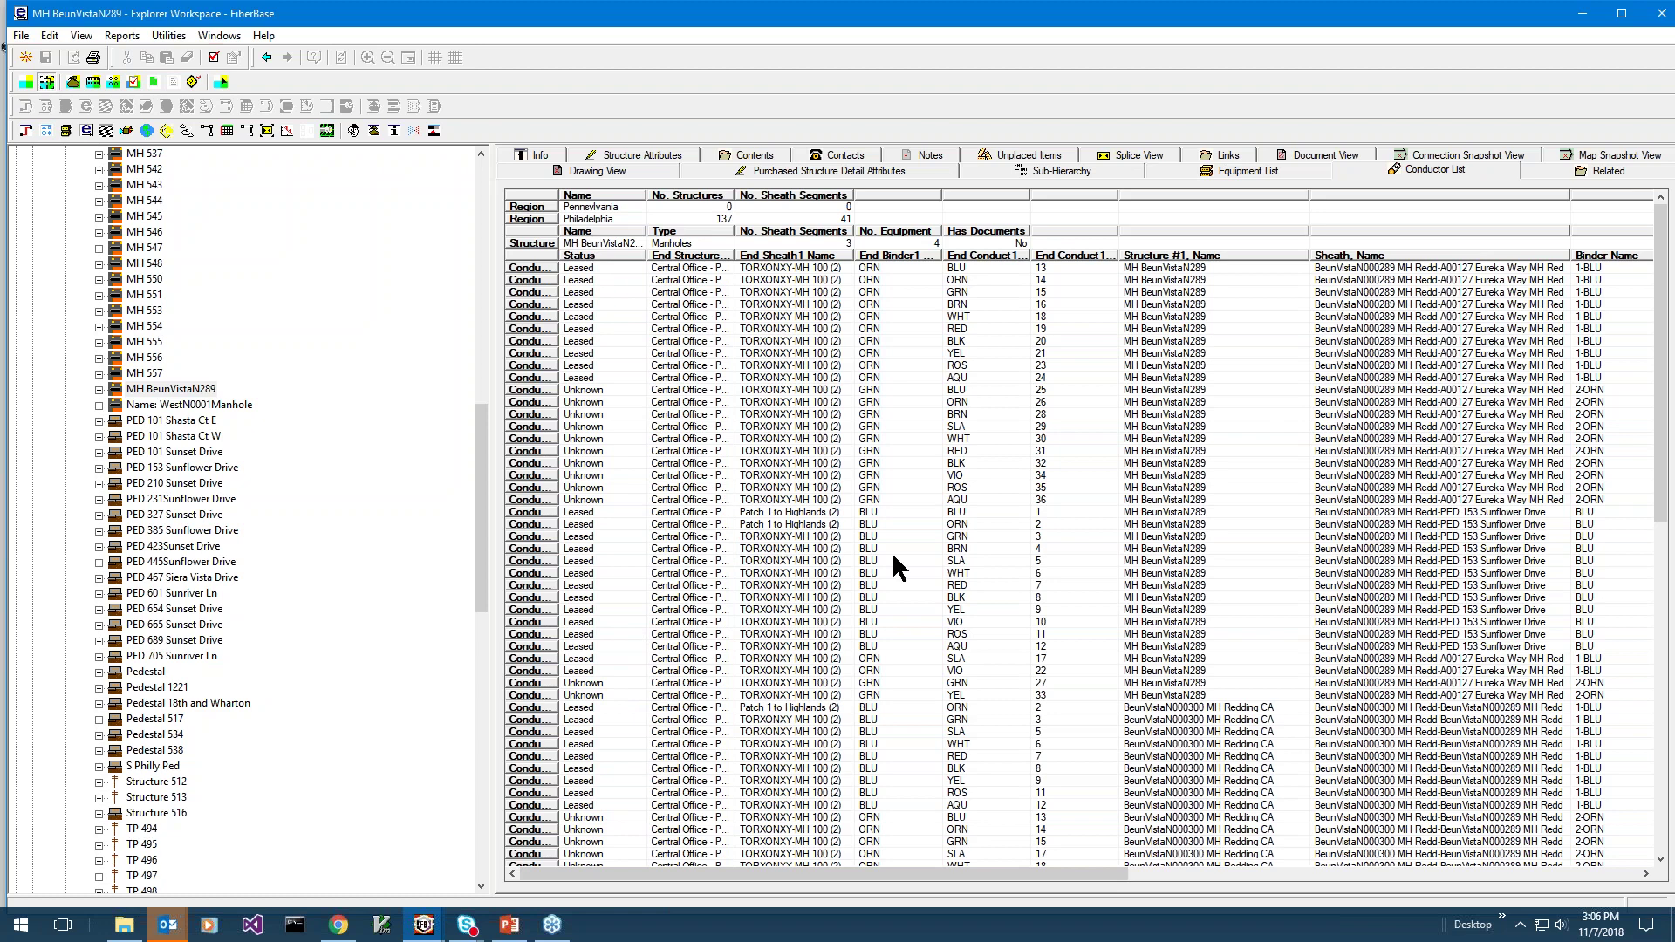
Examine the conductor report's columns for end structures, sheaths, binders, conductor colours and numbers on both sides of the manhole.
drag(945, 877, 920, 873)
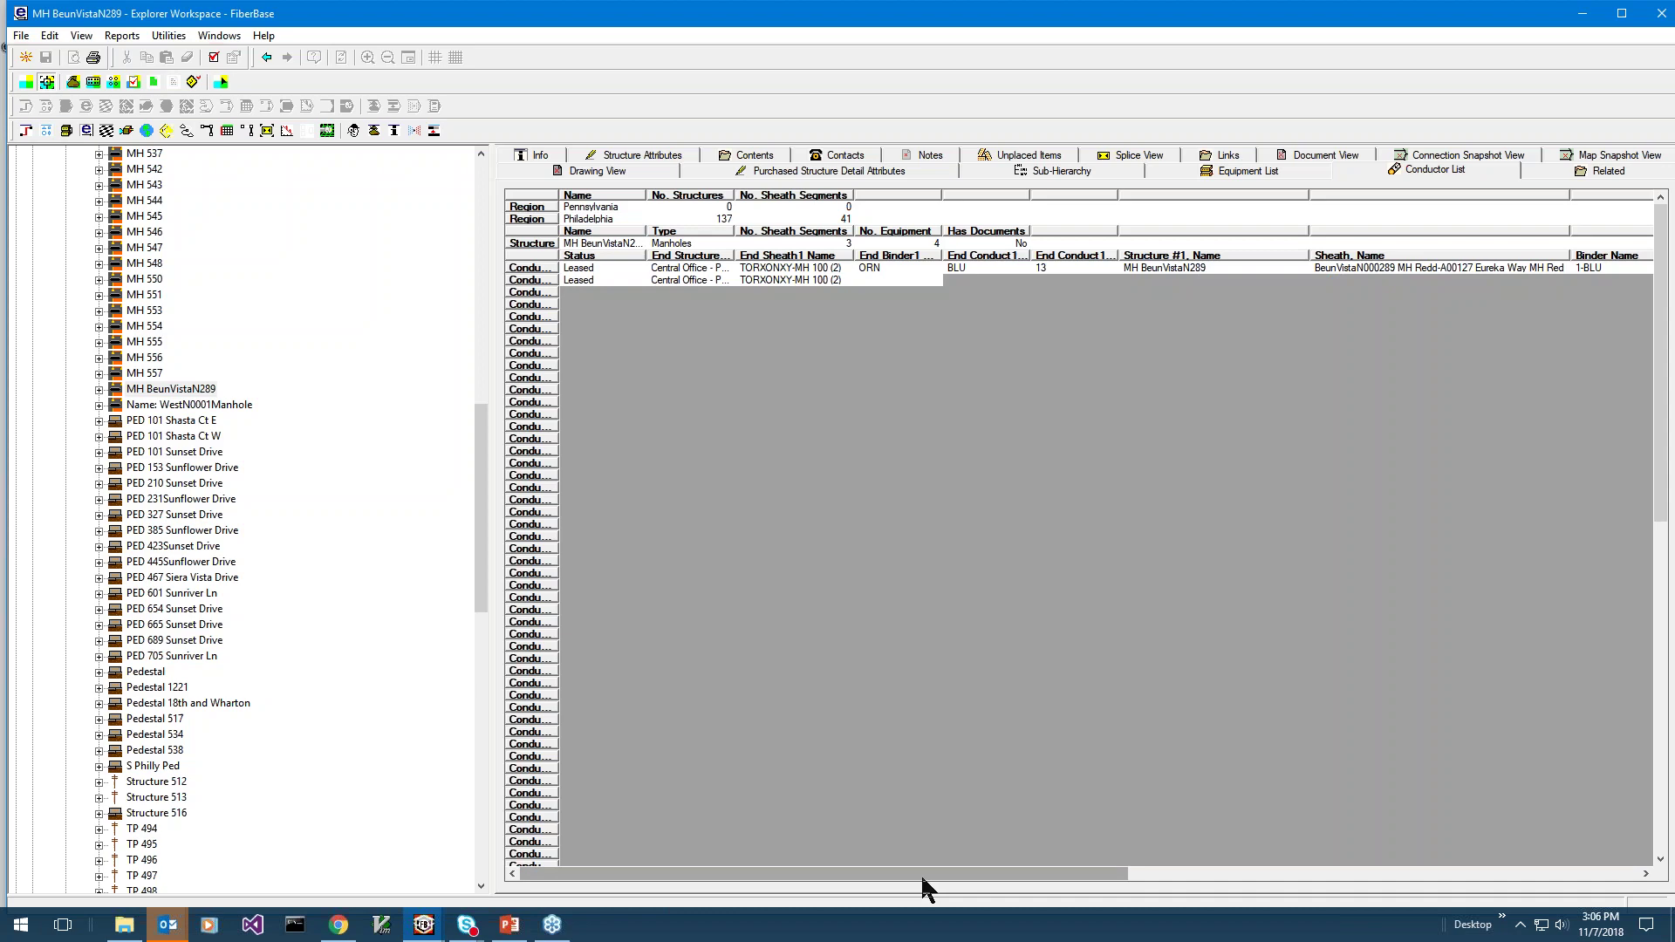
drag(921, 876, 968, 879)
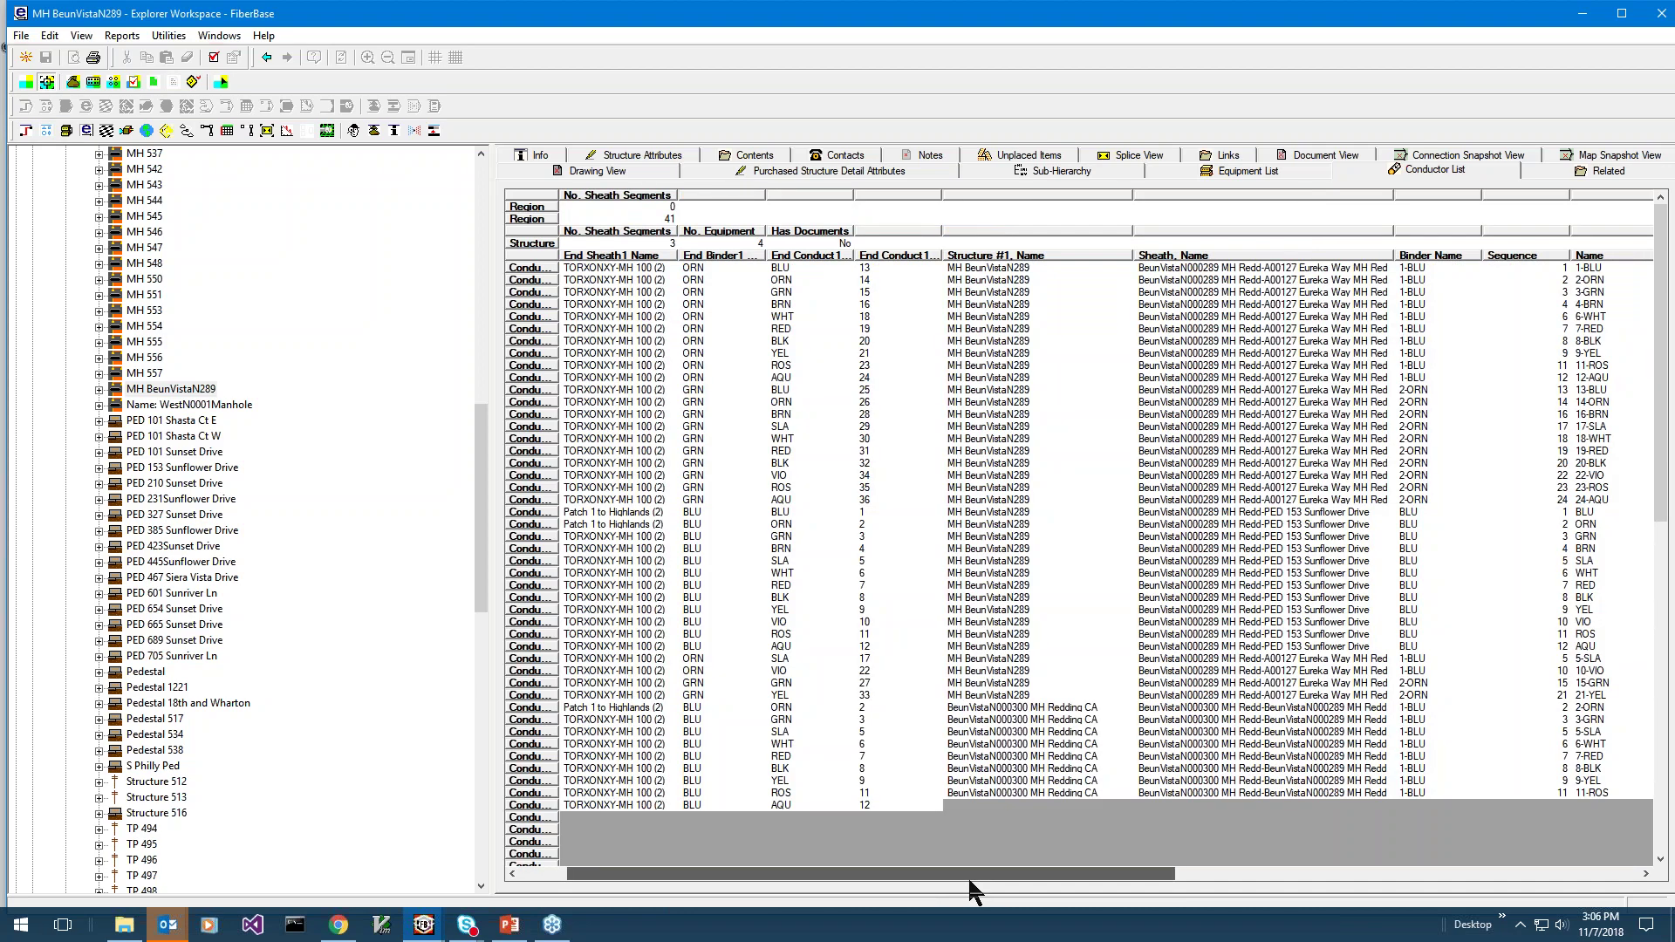
drag(970, 876, 1100, 876)
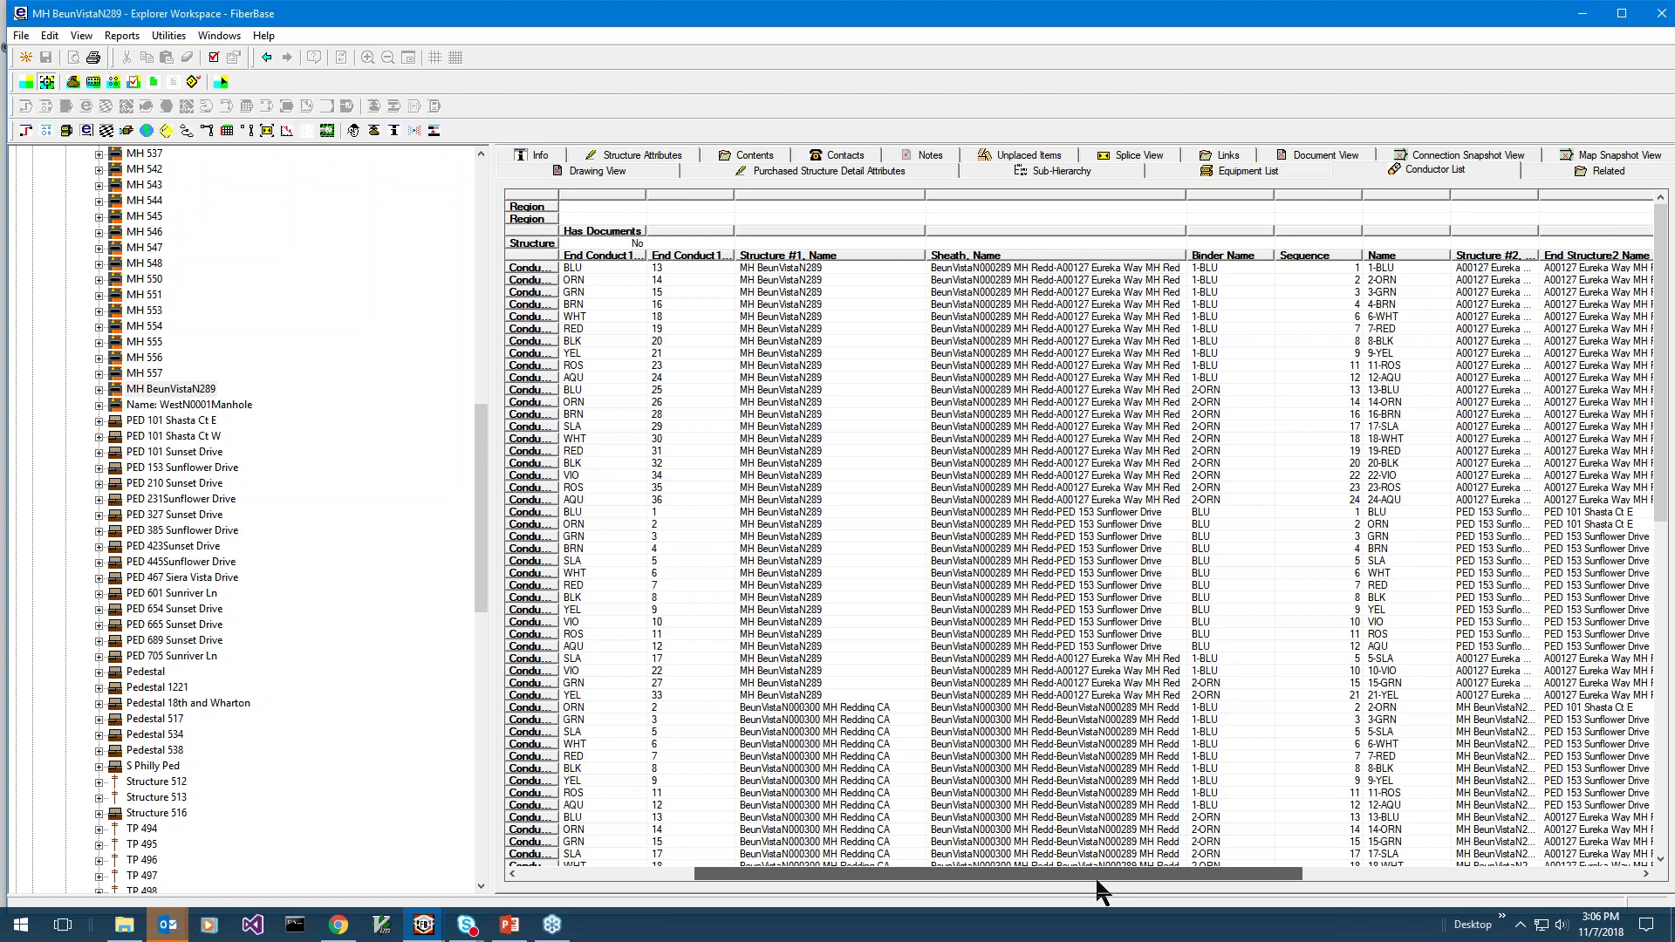
drag(1095, 876, 1096, 876)
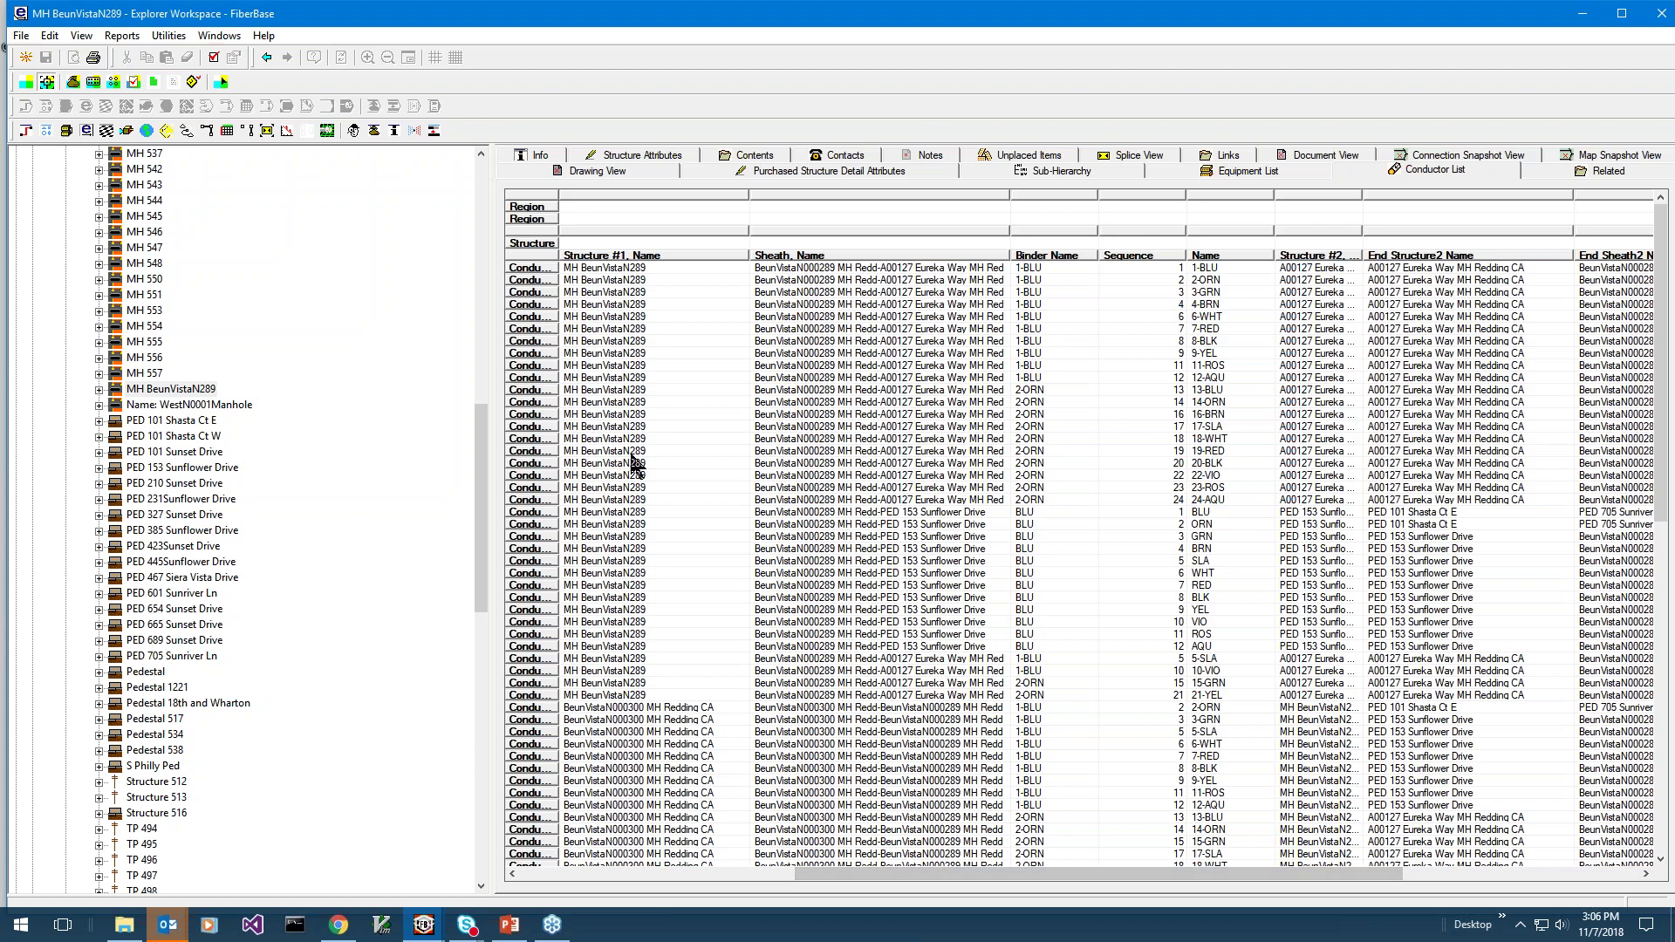
click(1328, 311)
click(1334, 269)
click(1335, 272)
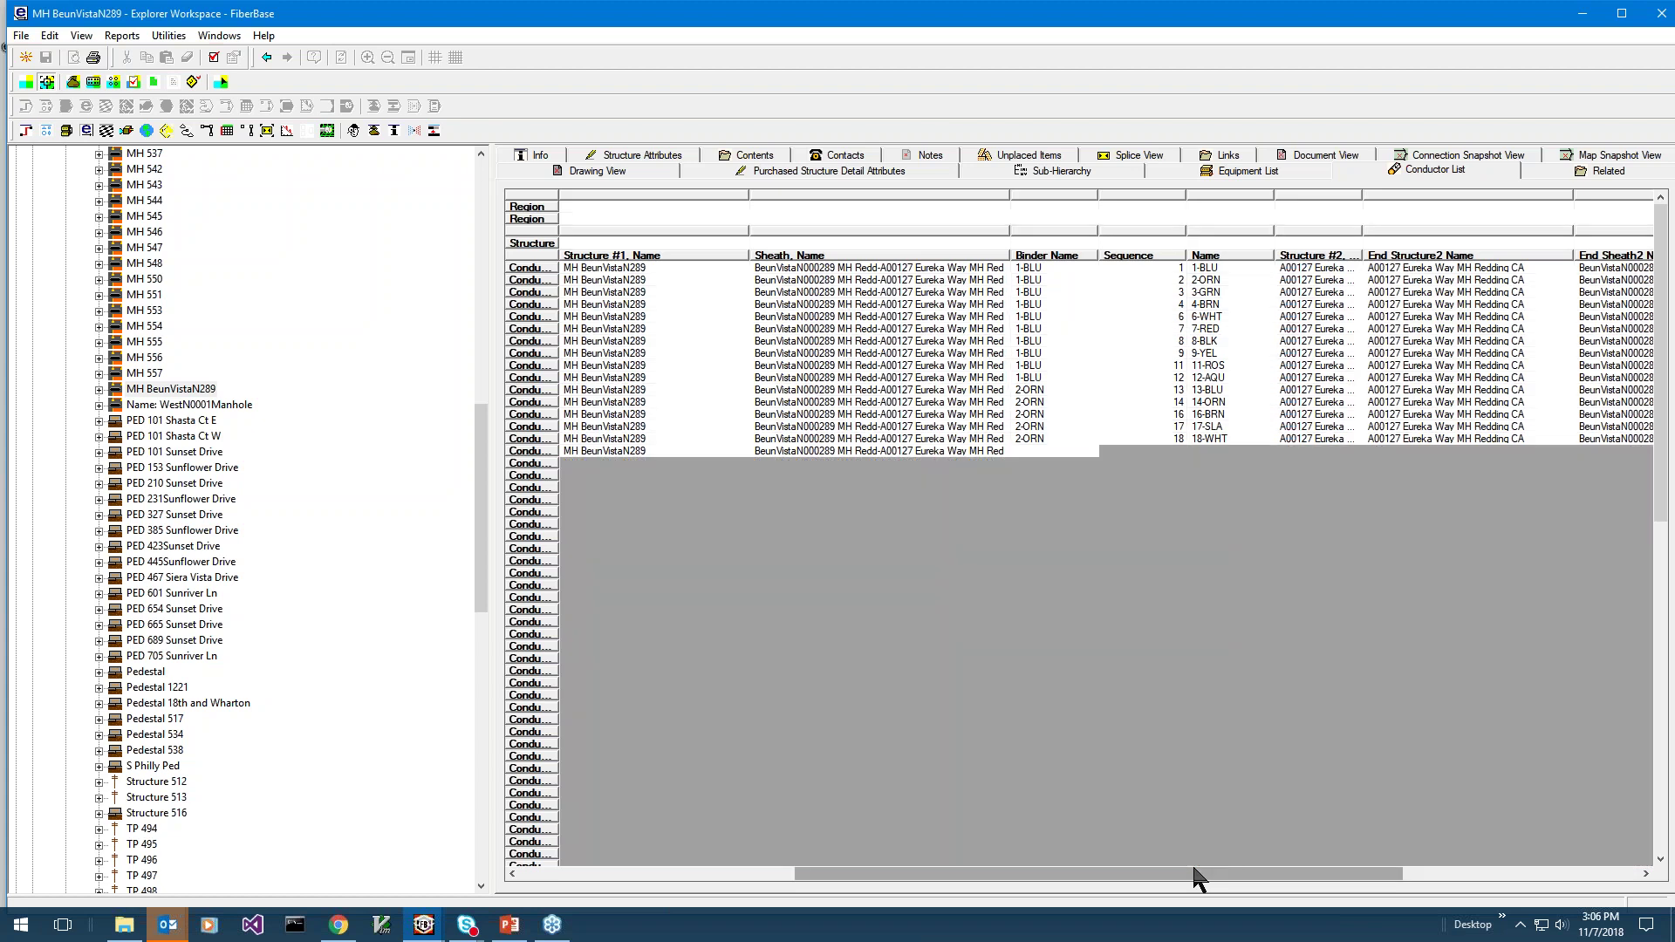
drag(1169, 873, 1155, 873)
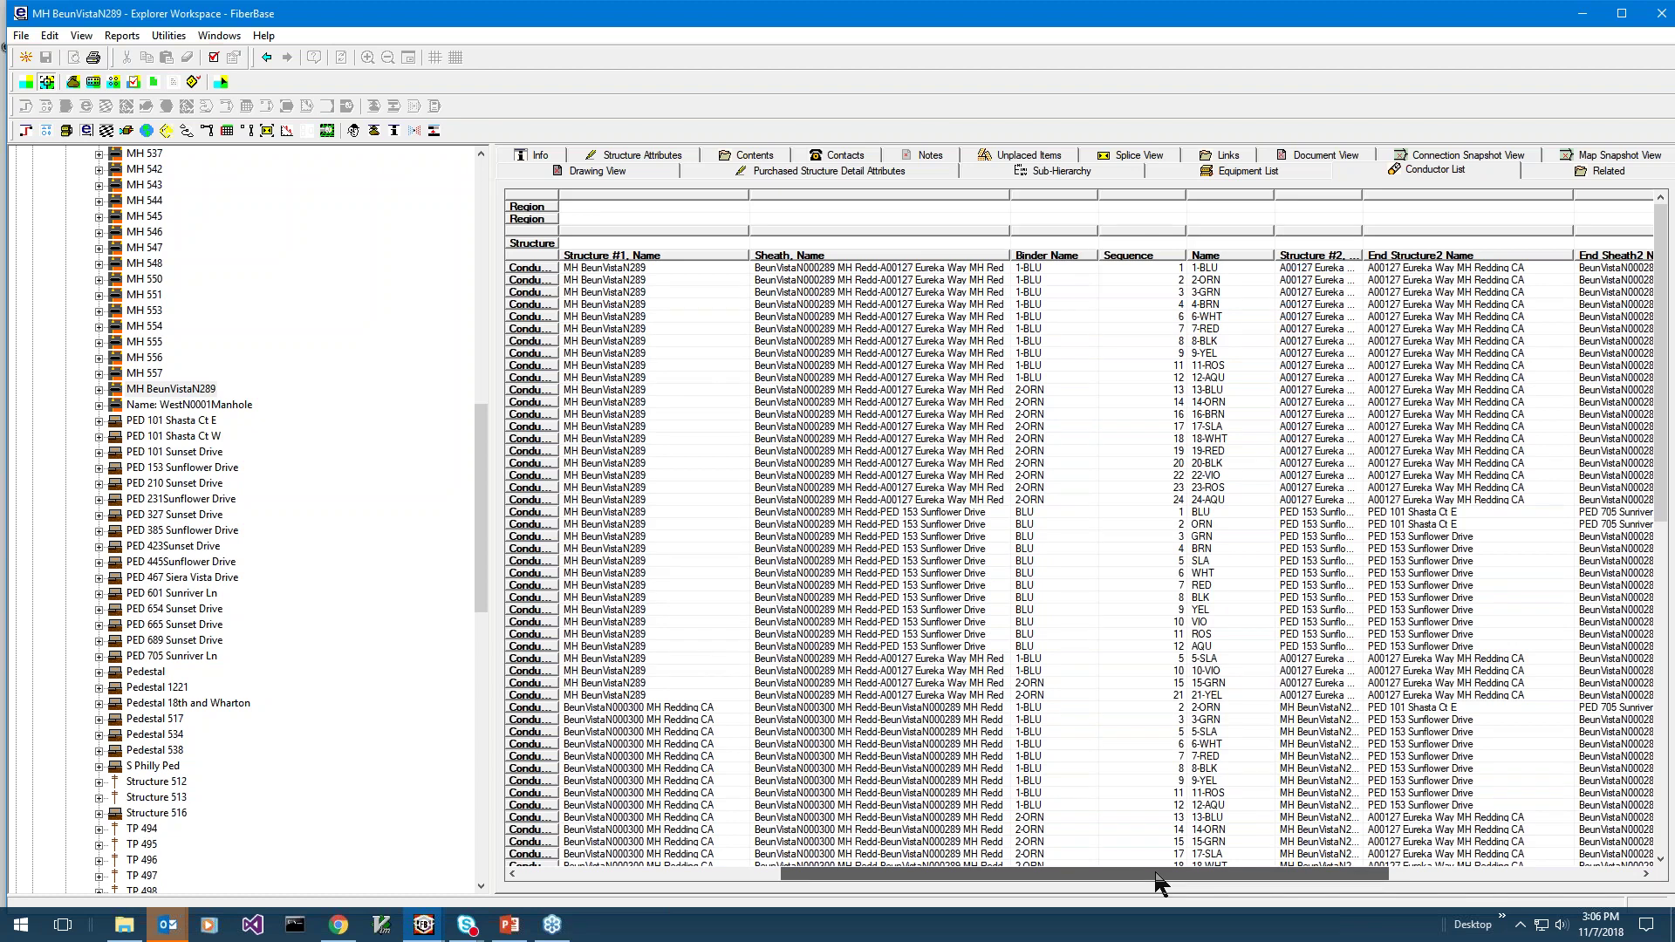
drag(1160, 878, 881, 873)
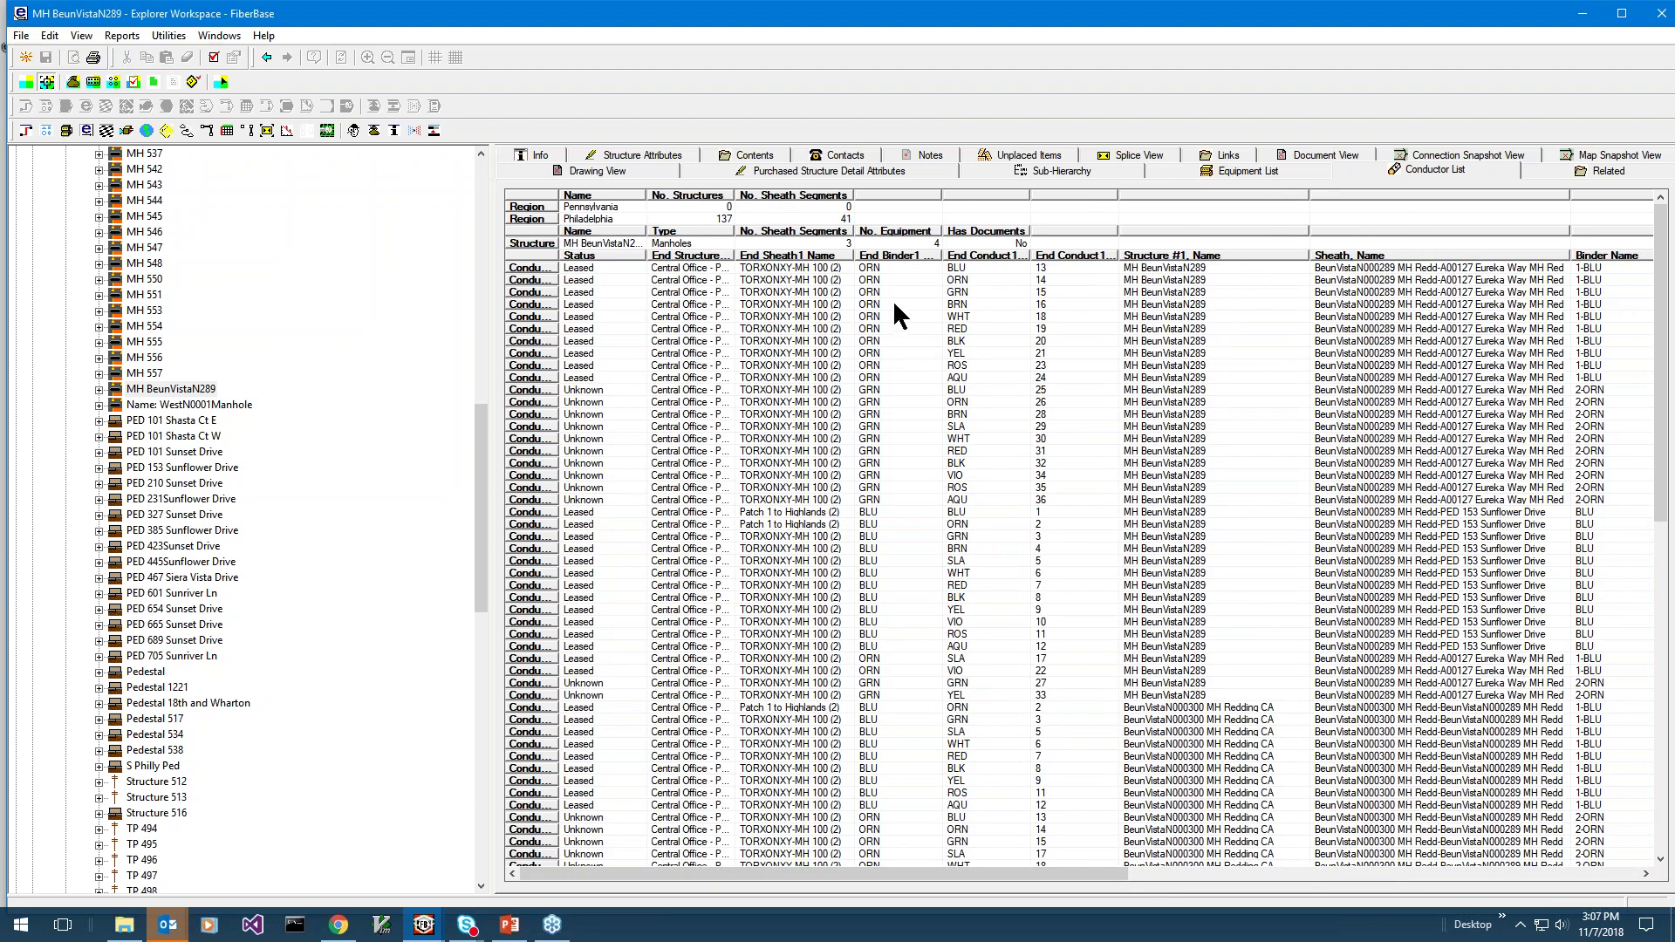
click(797, 268)
click(872, 277)
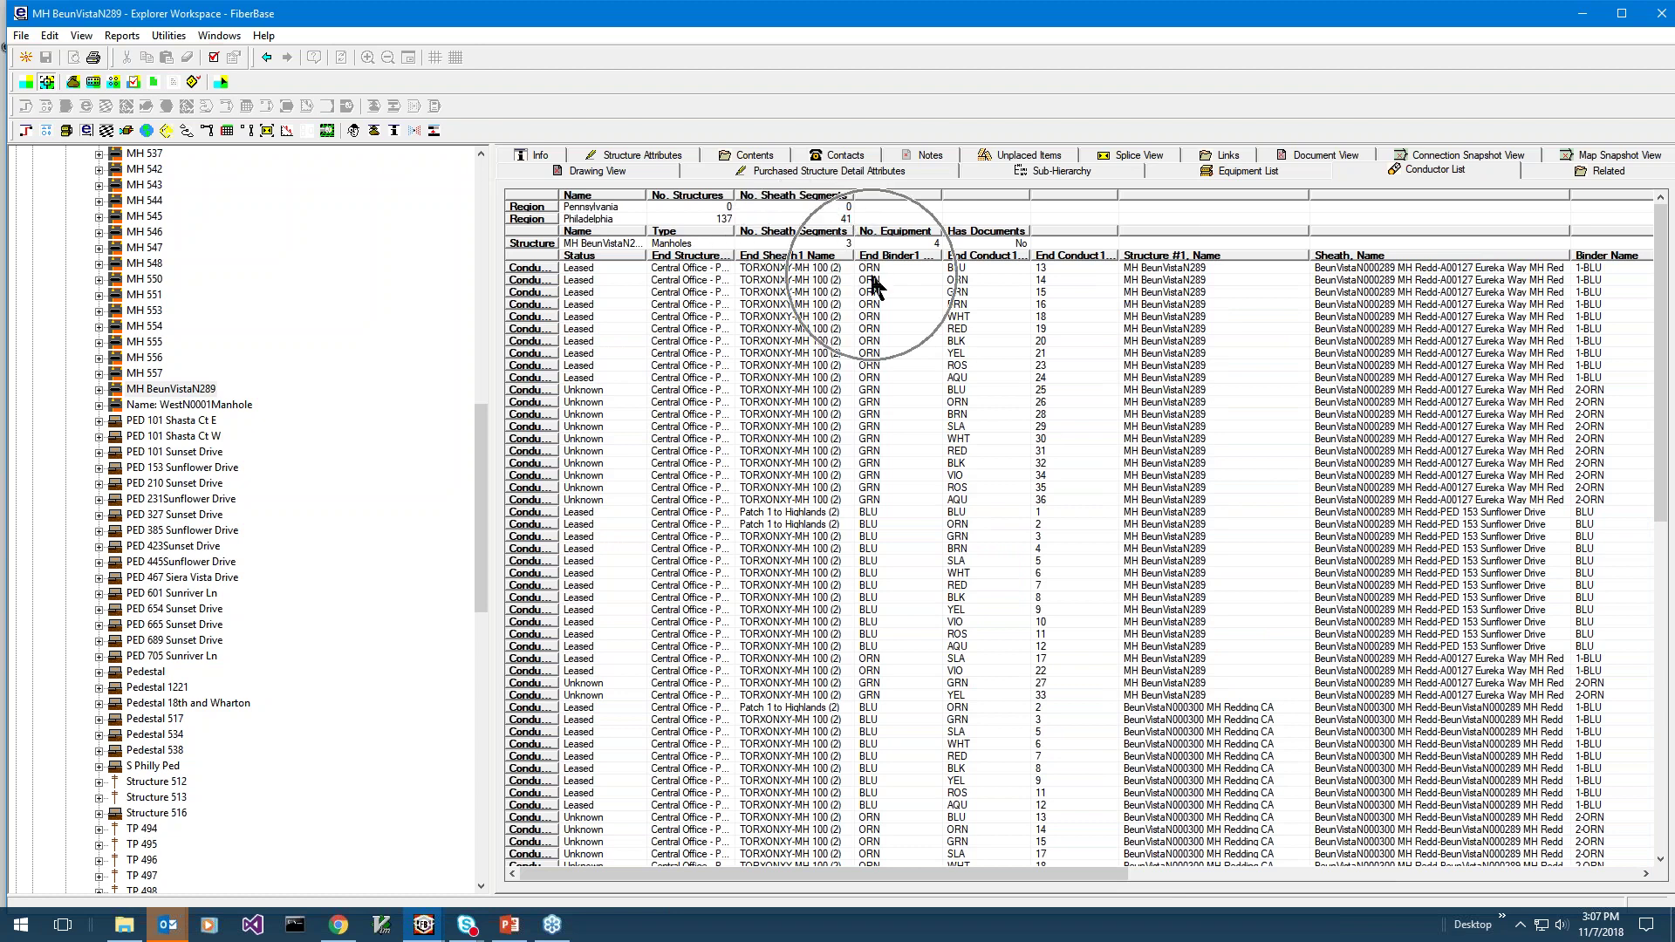
Open the transport topology of conductor BLU 1 from sheath Patch 1 to Highlands (2) and show balloon info for its red transmitter end node.
double_click(955, 598)
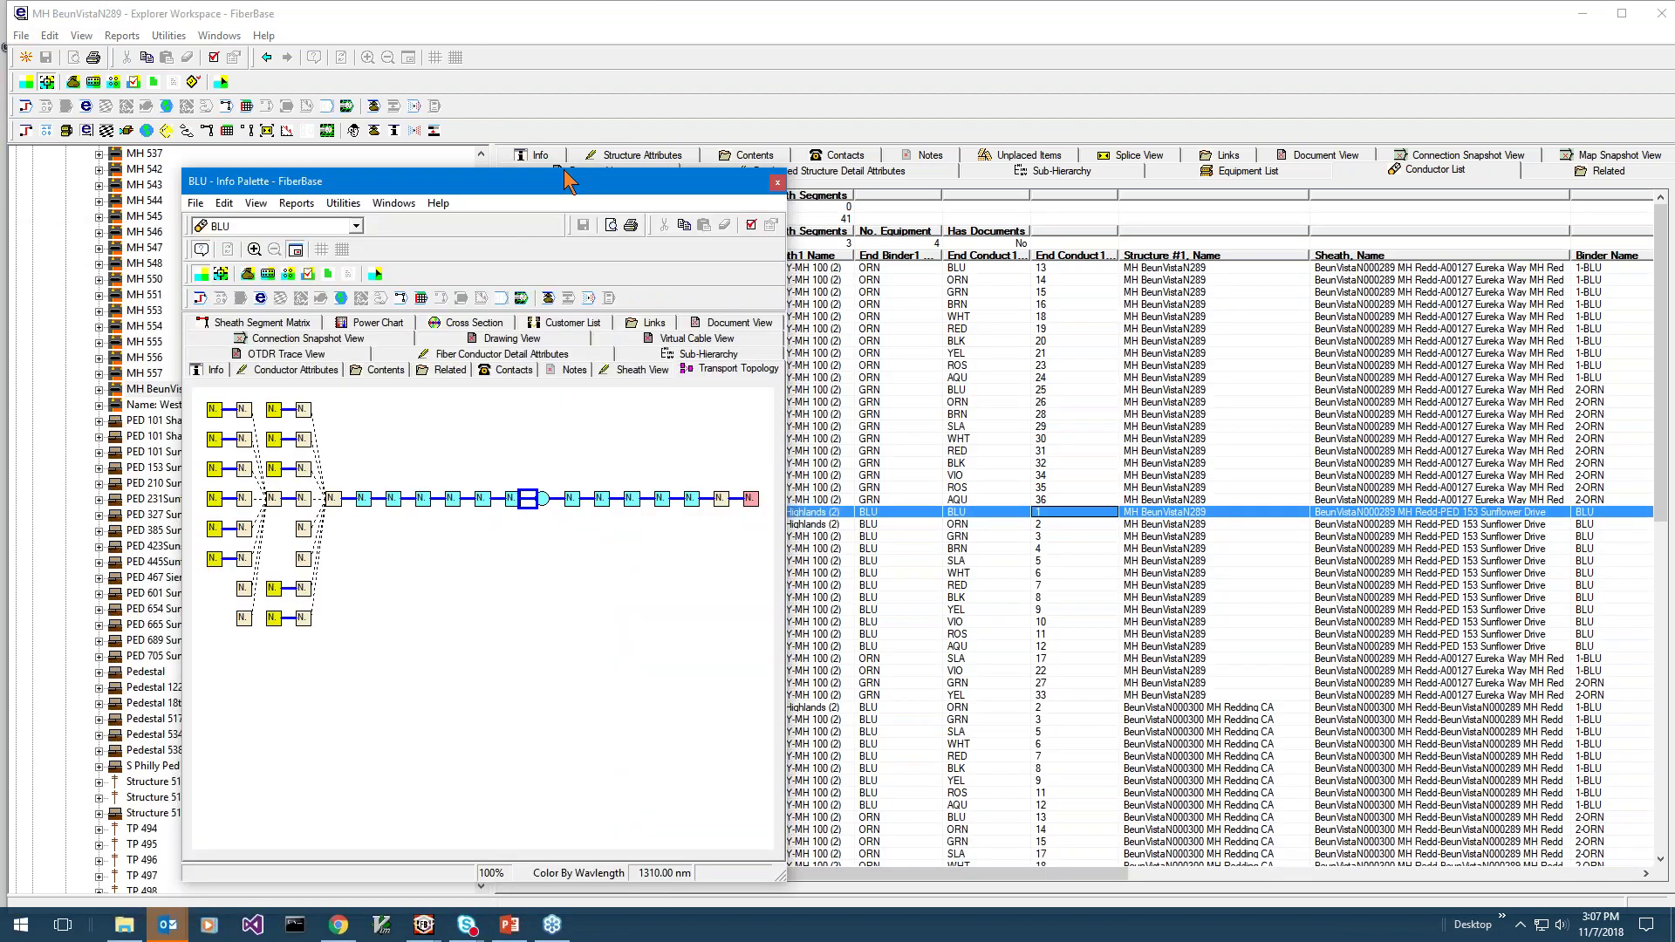
drag(567, 180, 567, 129)
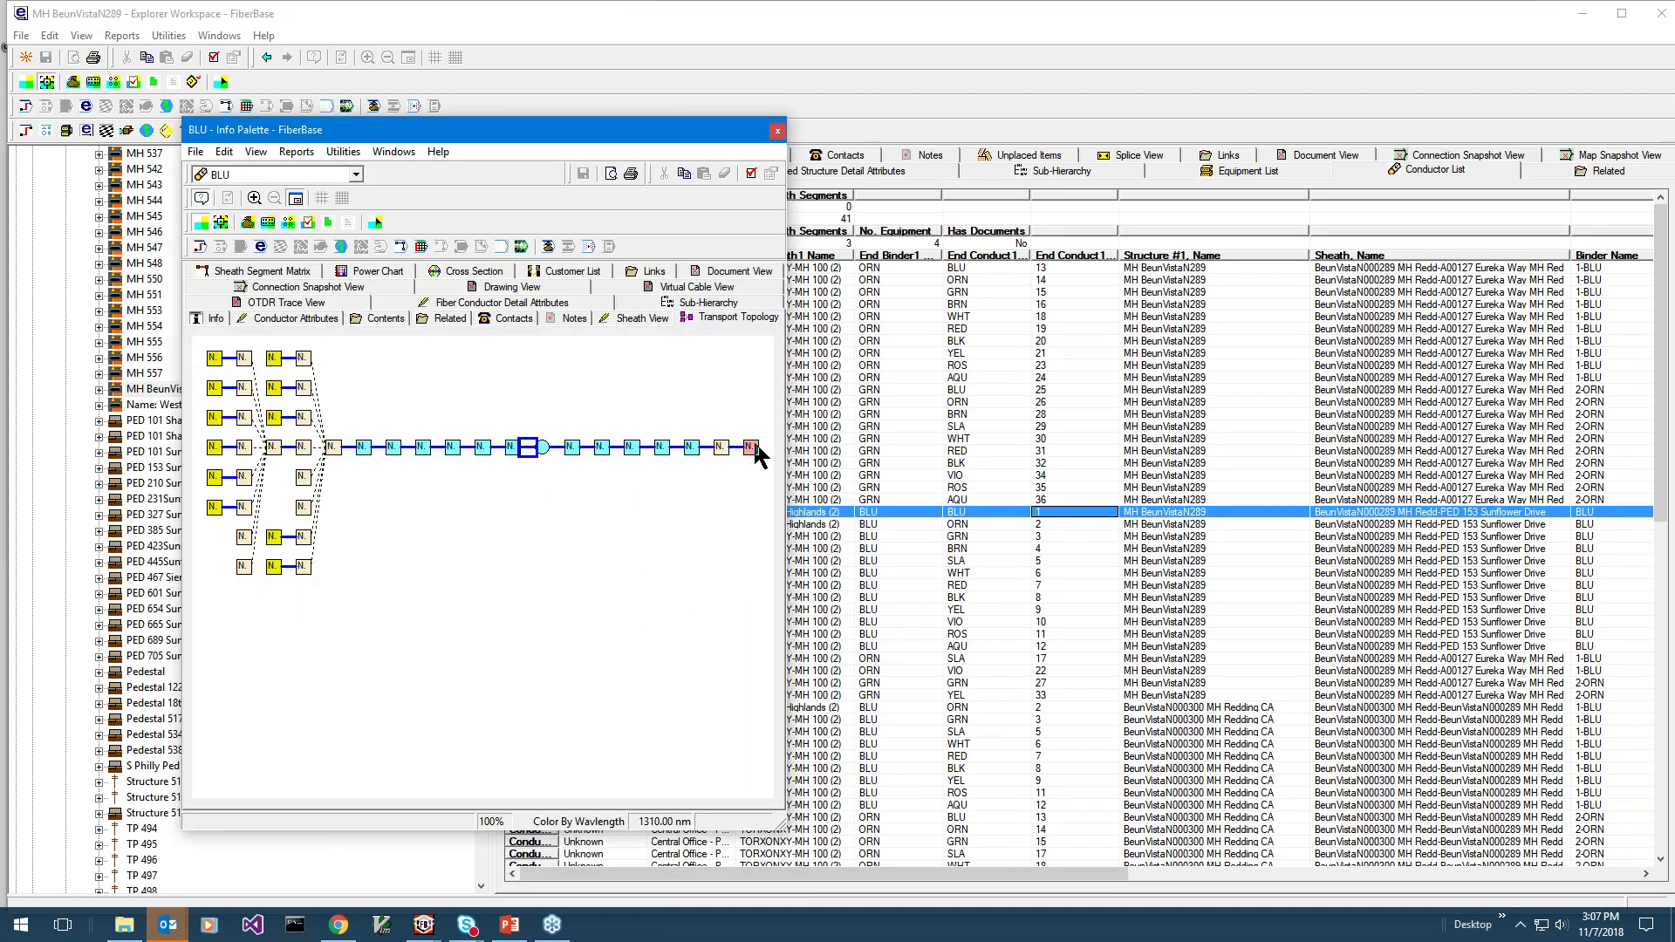
mouse_move(753, 447)
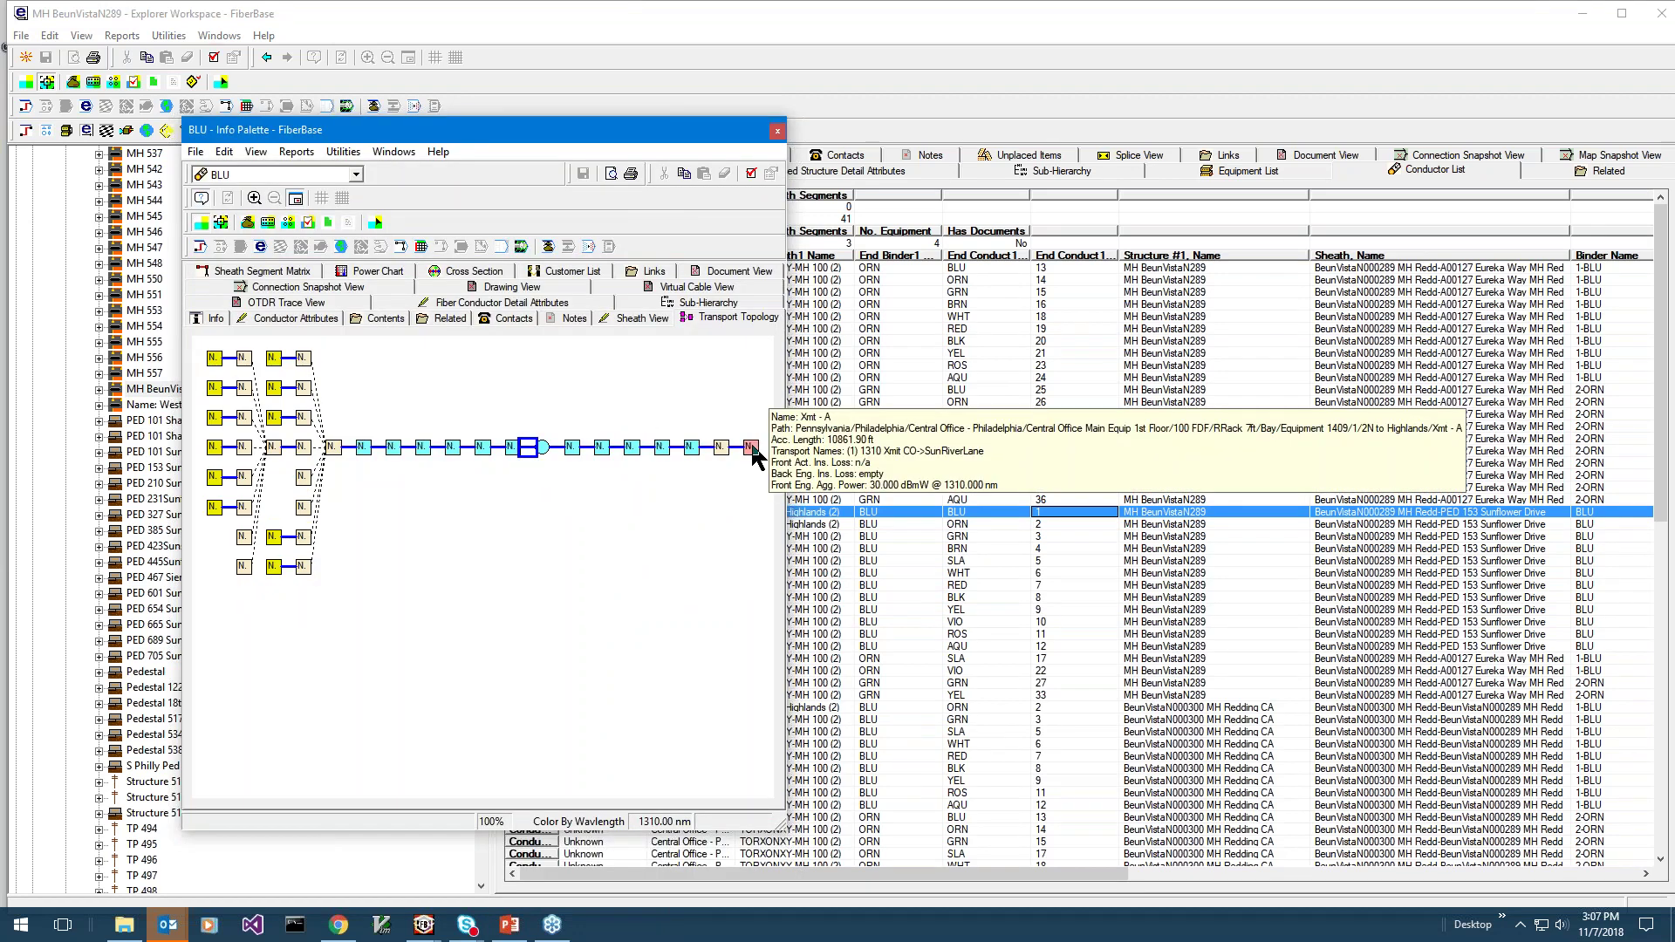
right_click(751, 447)
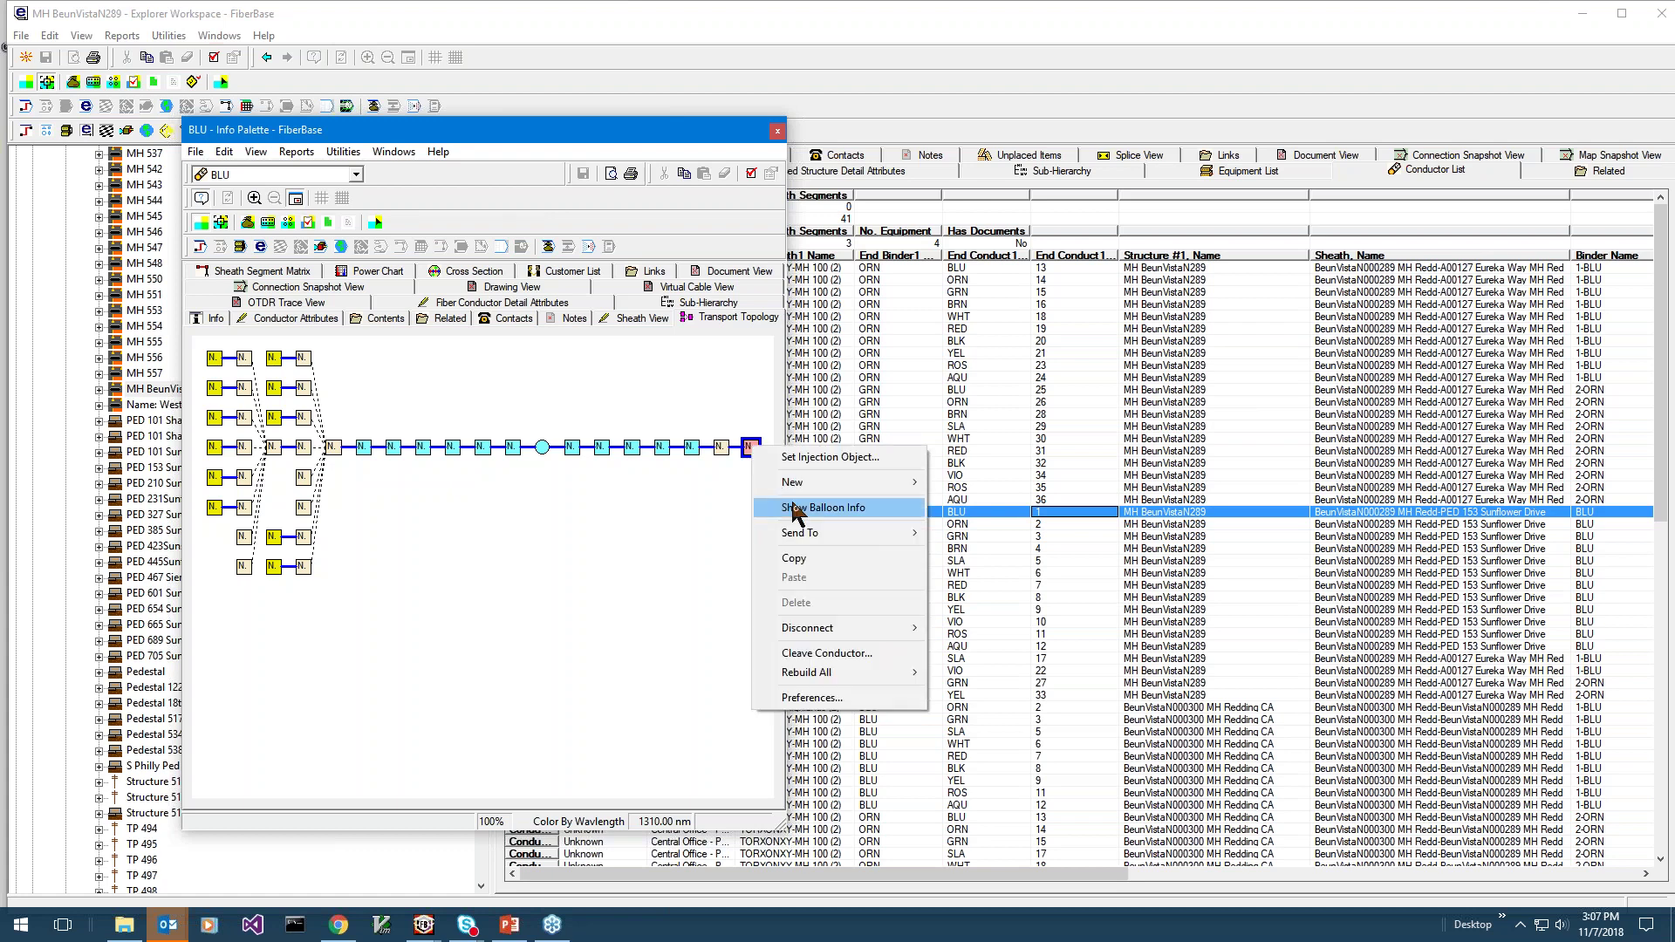
click(795, 508)
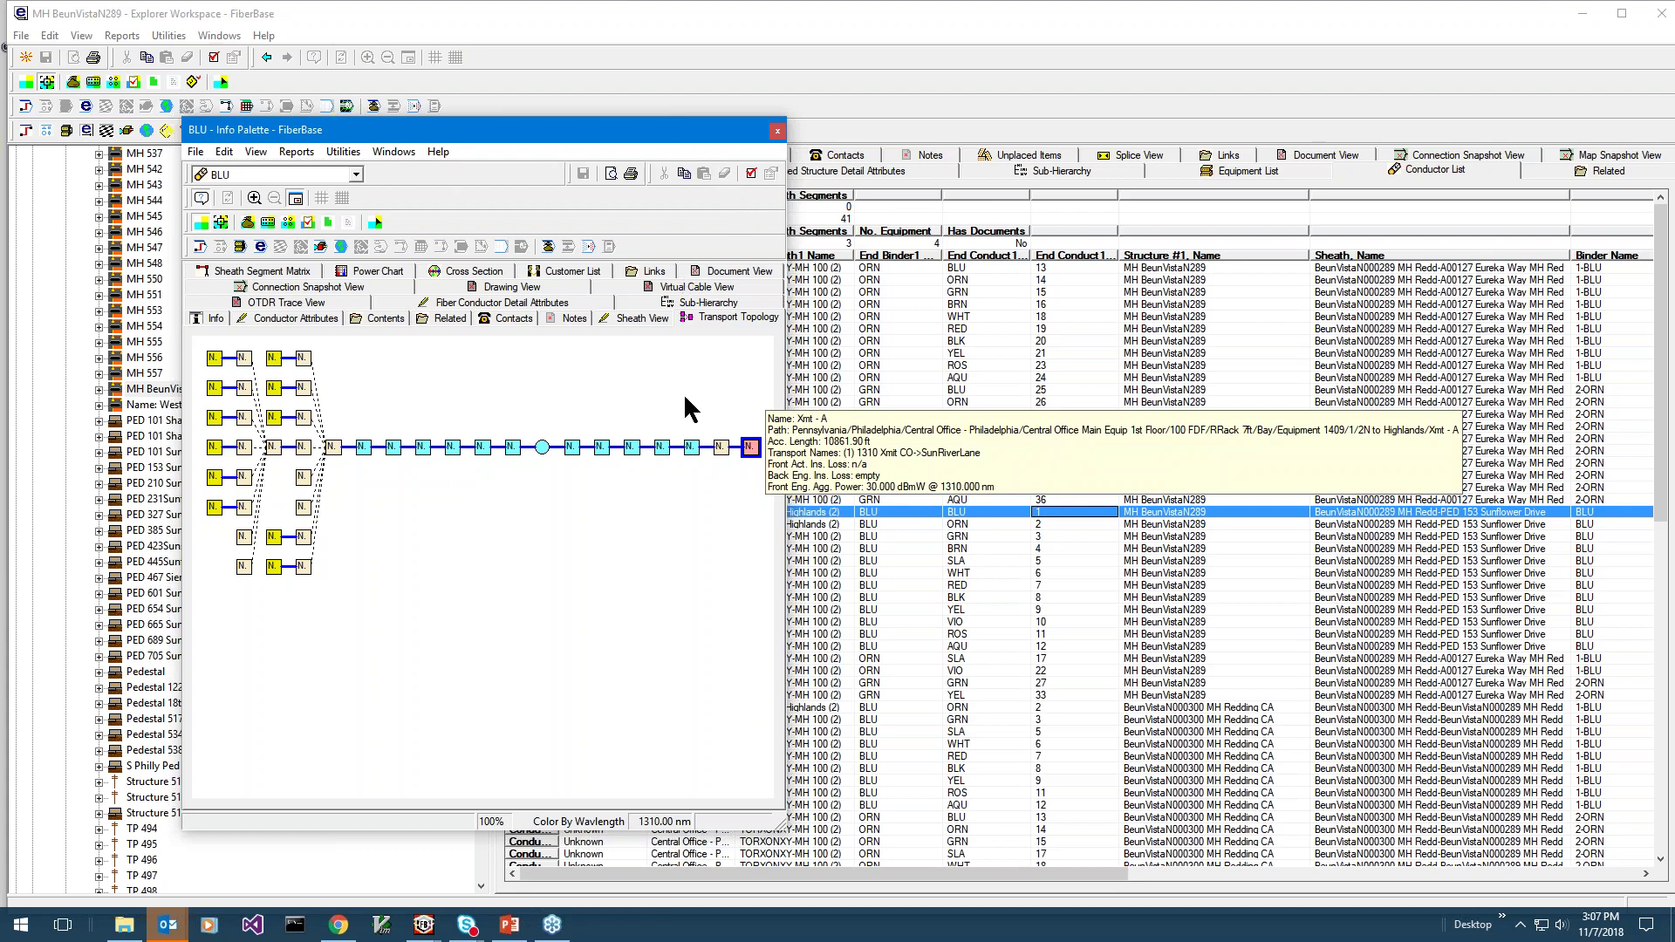
click(616, 646)
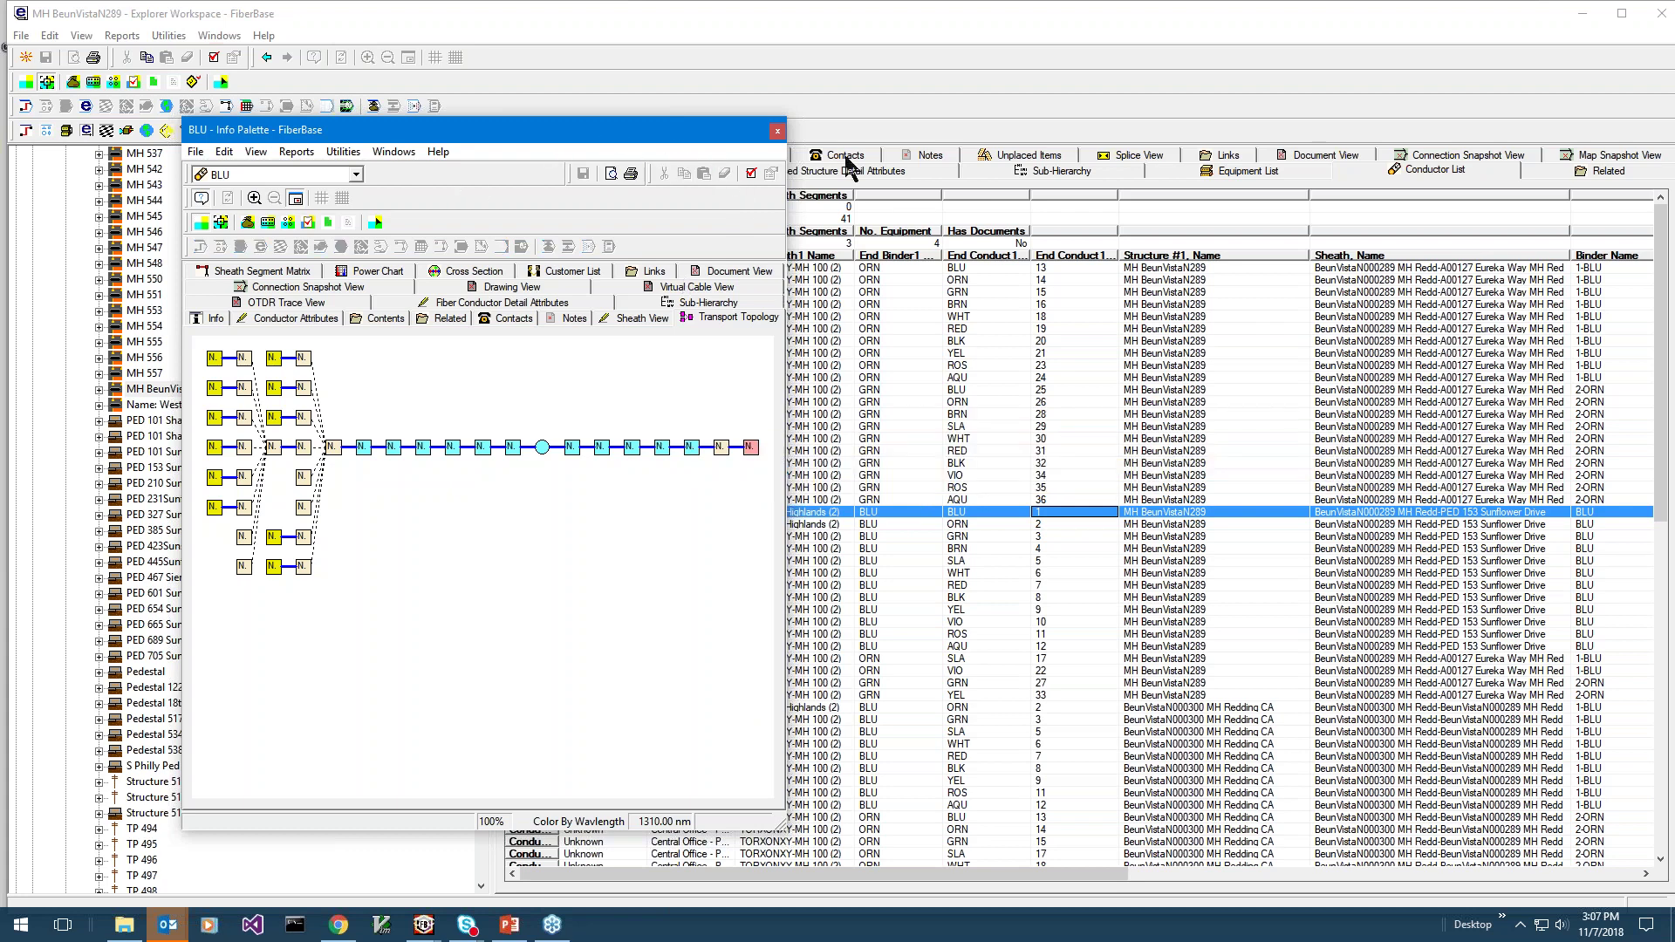
Move the topology palette clear of the report's first columns, show balloon info for the node where the path branches, and close the palette.
click(916, 55)
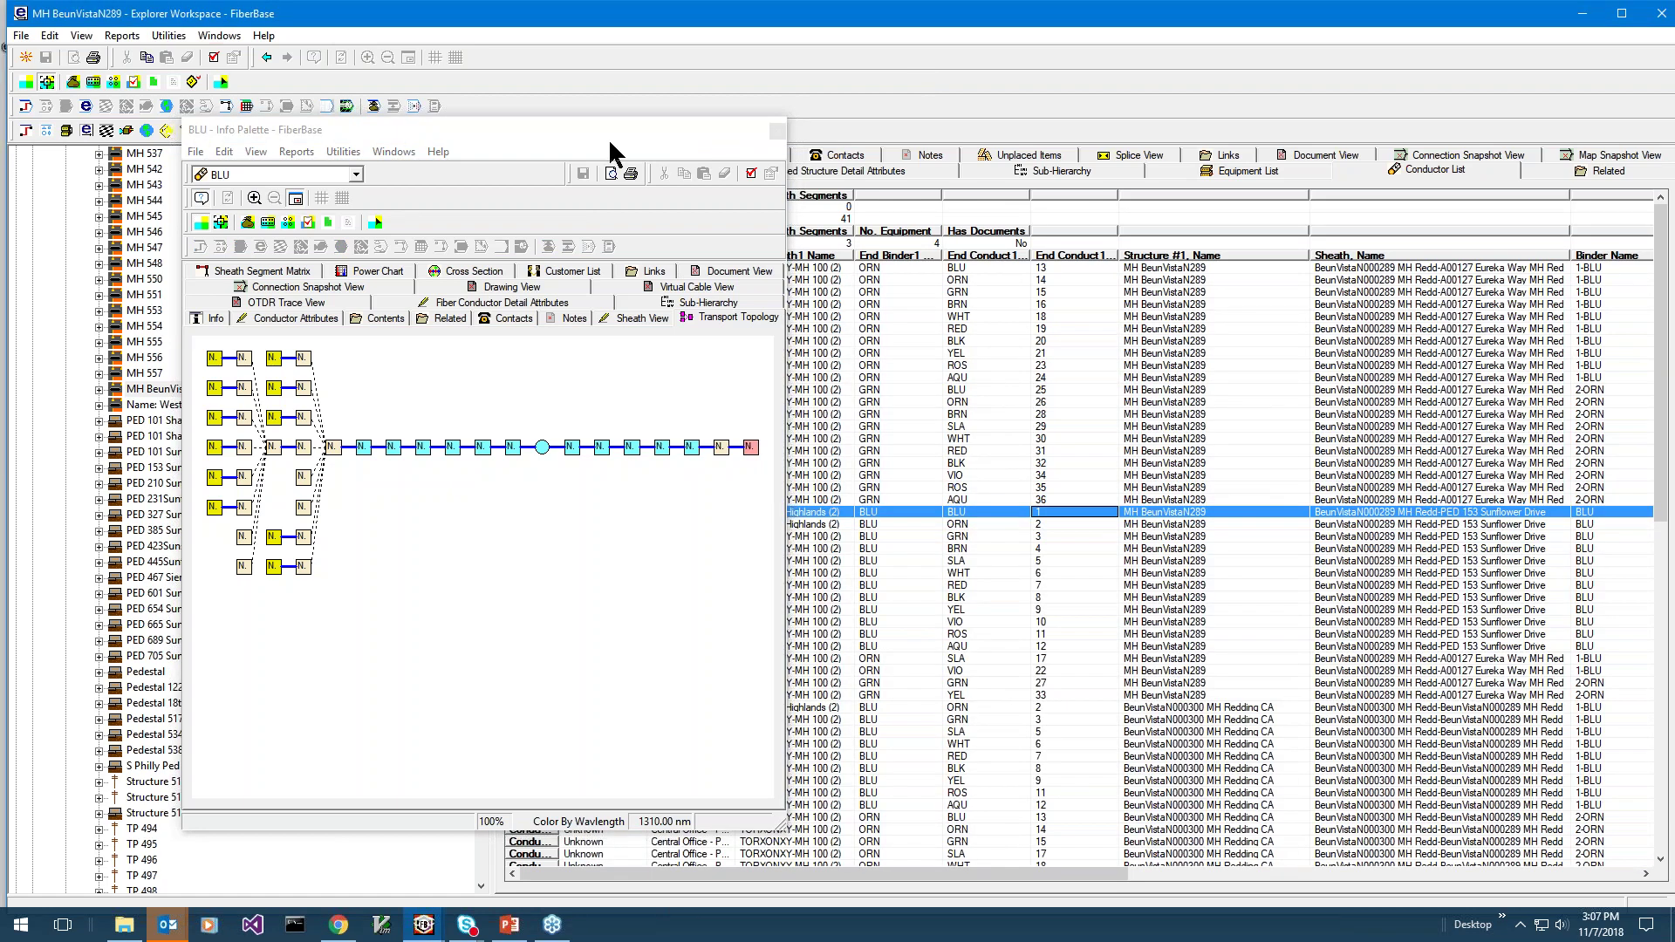
drag(609, 138, 1500, 375)
mouse_move(1221, 693)
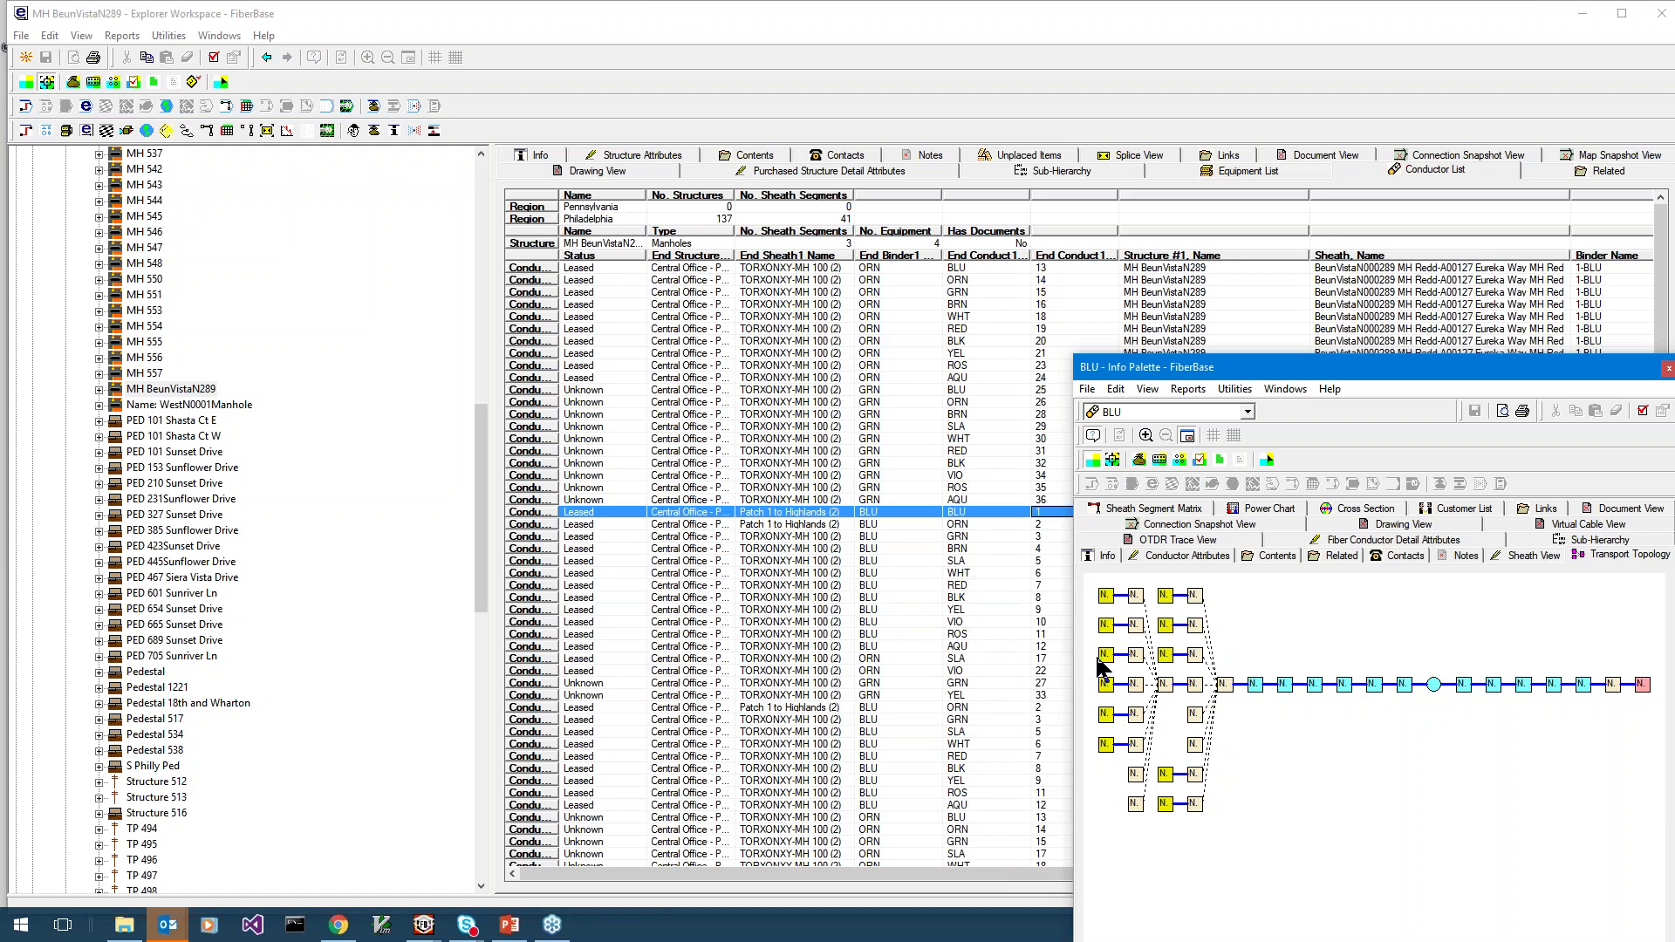
click(1230, 687)
mouse_move(1231, 692)
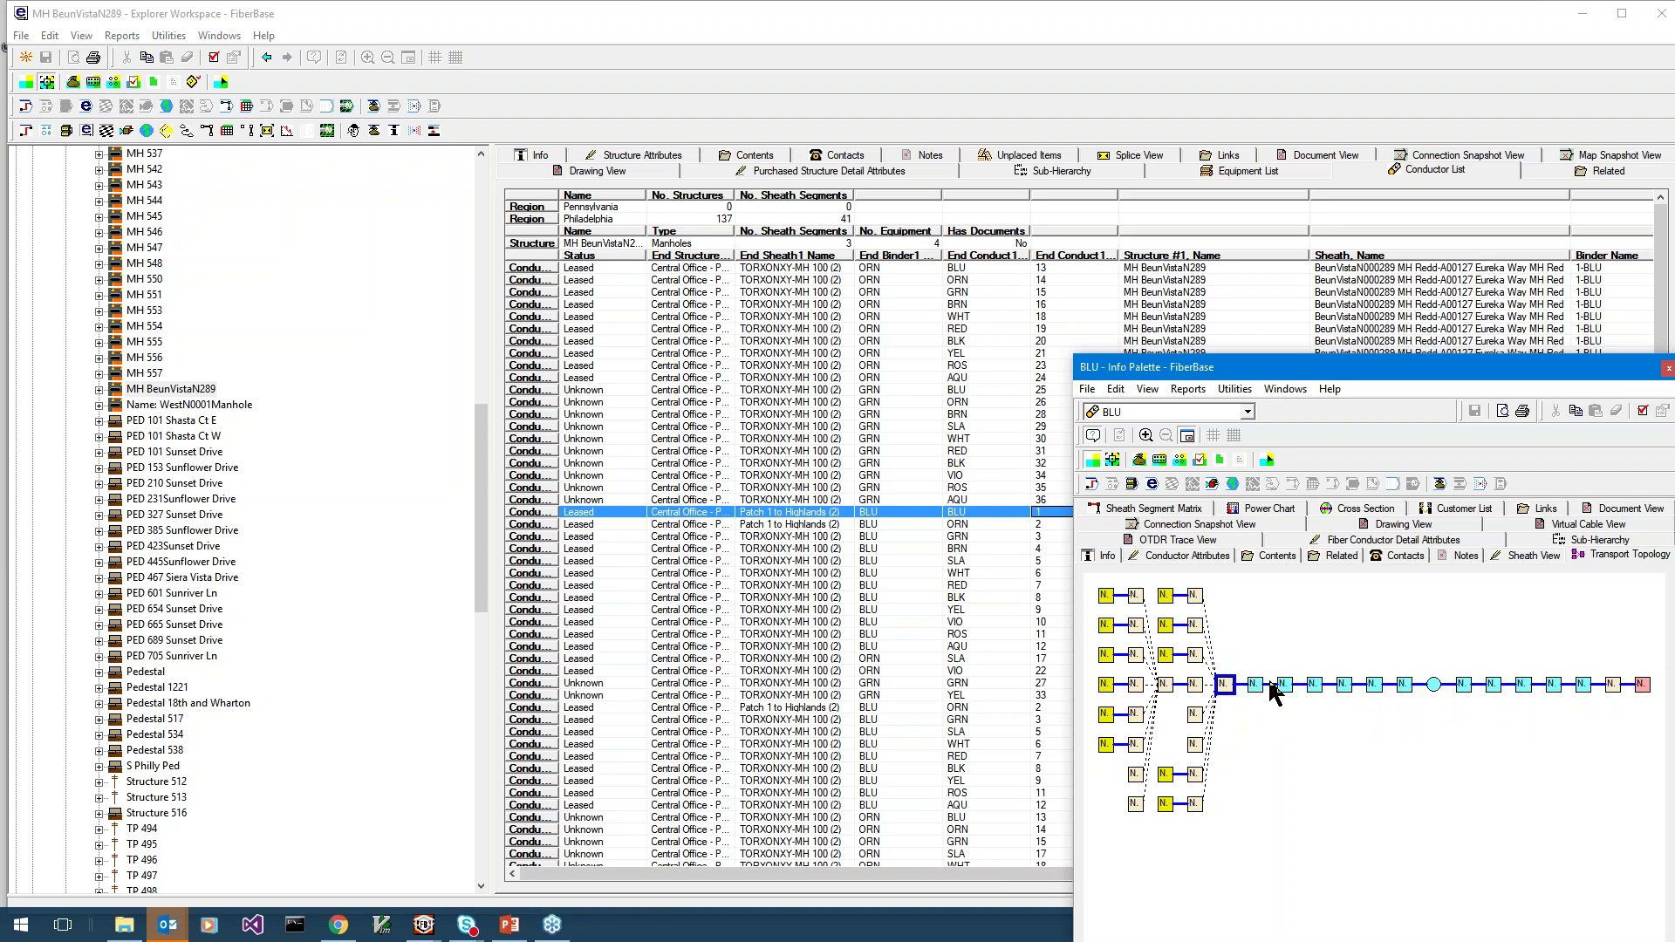
right_click(1233, 686)
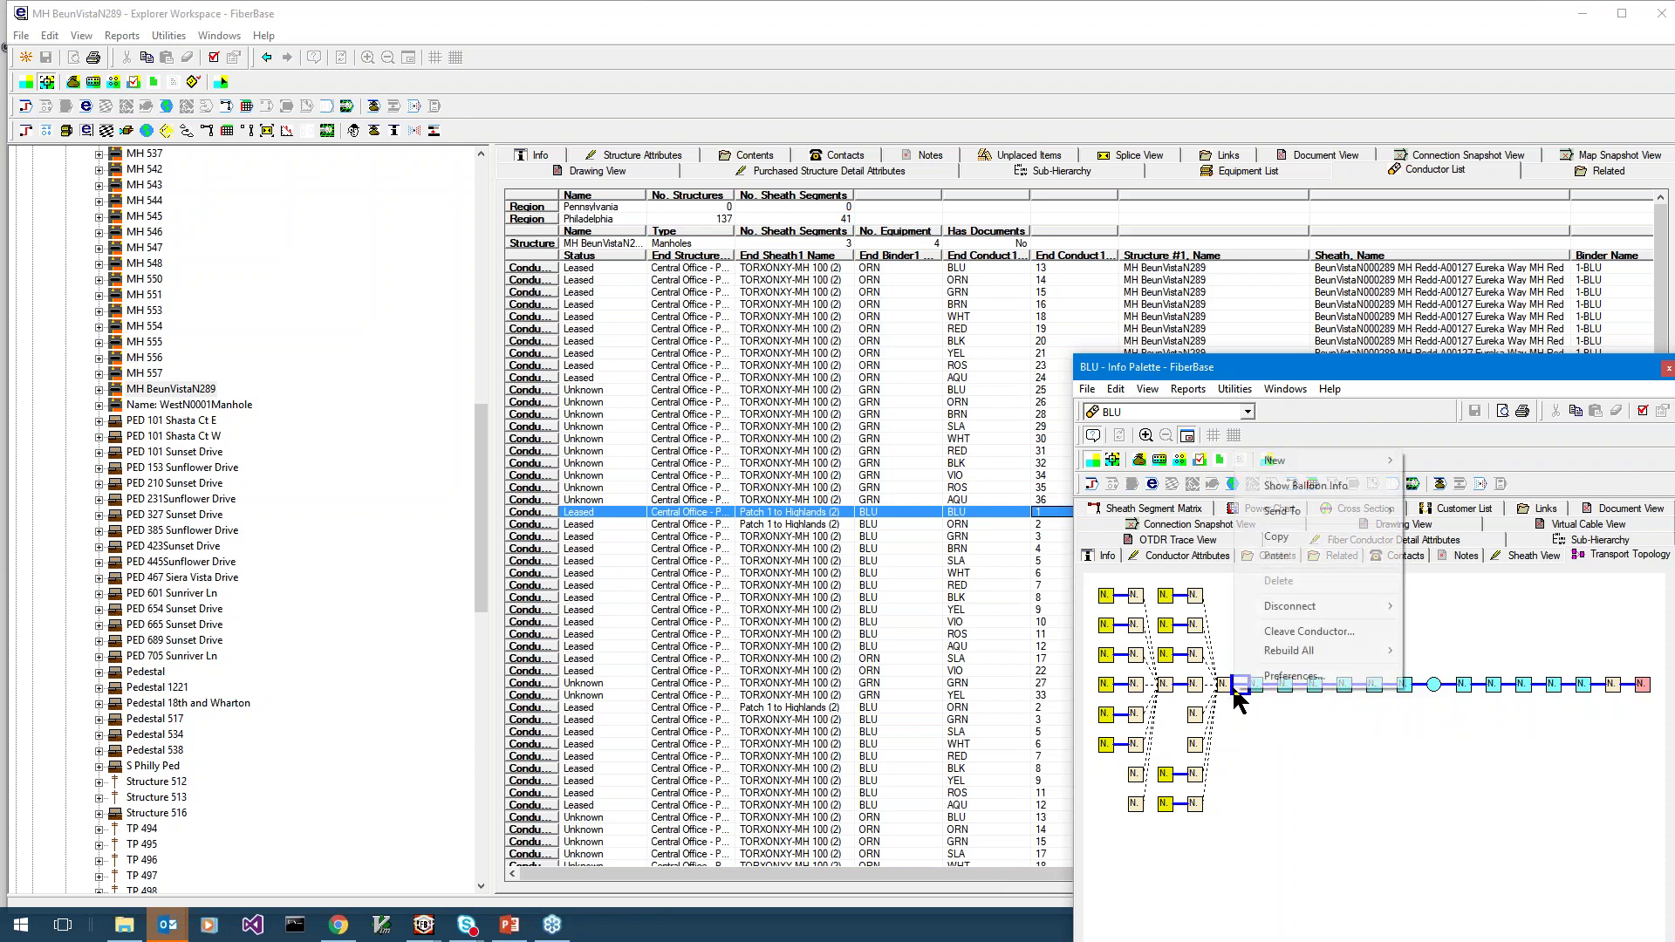
click(1226, 688)
right_click(1226, 689)
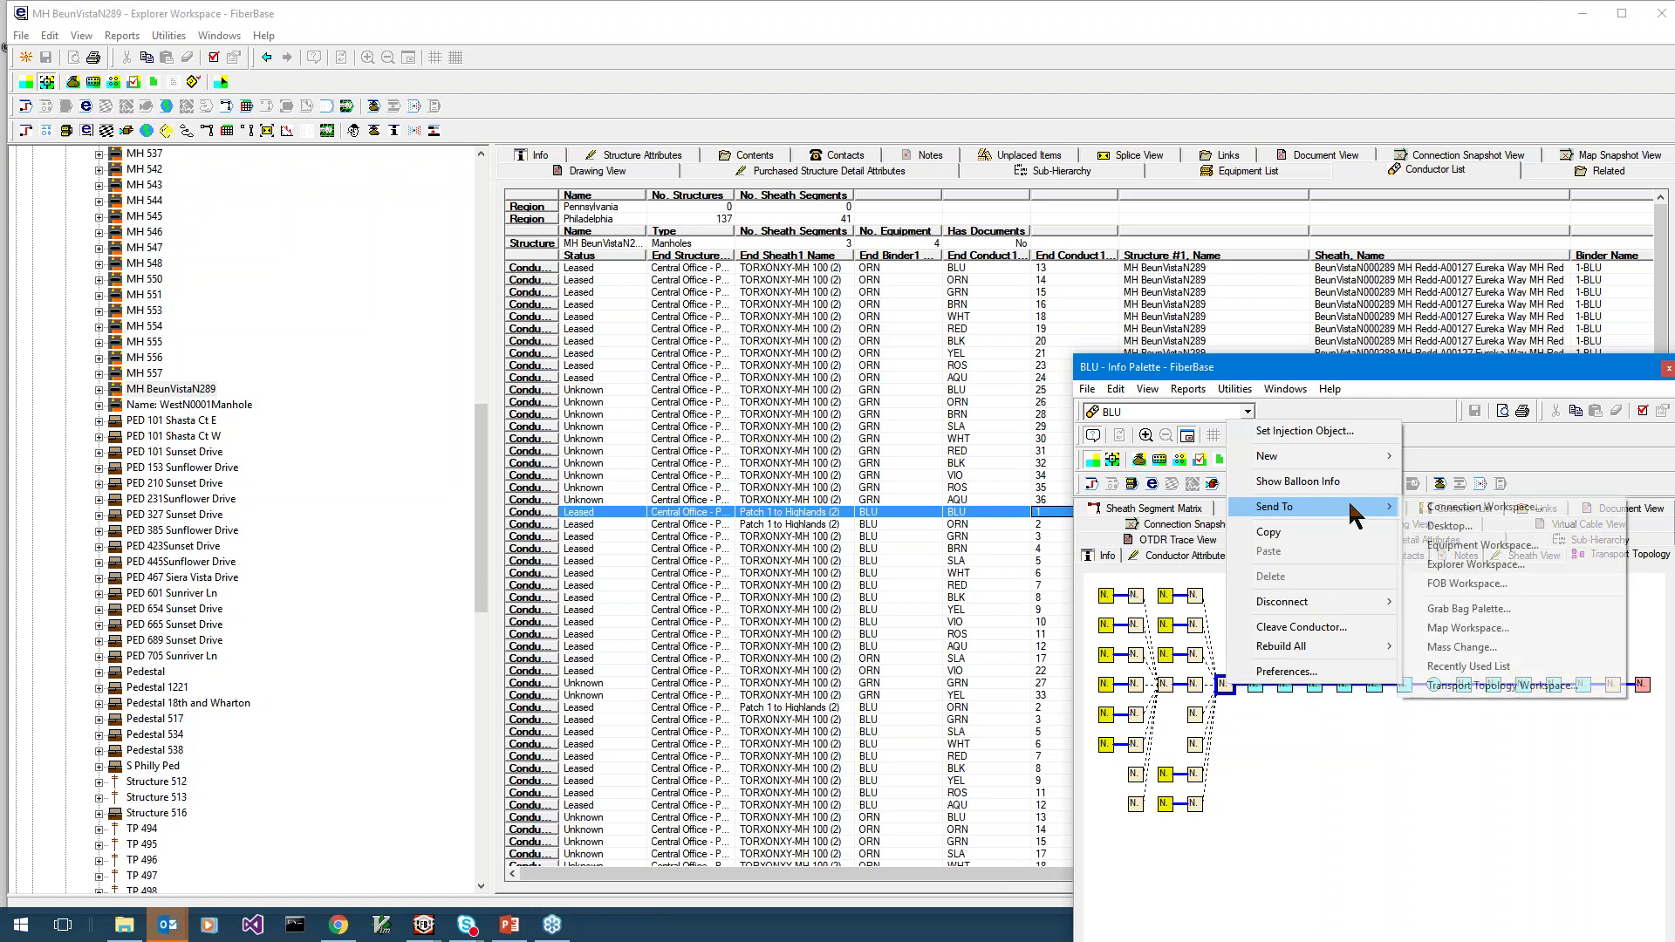
click(1372, 491)
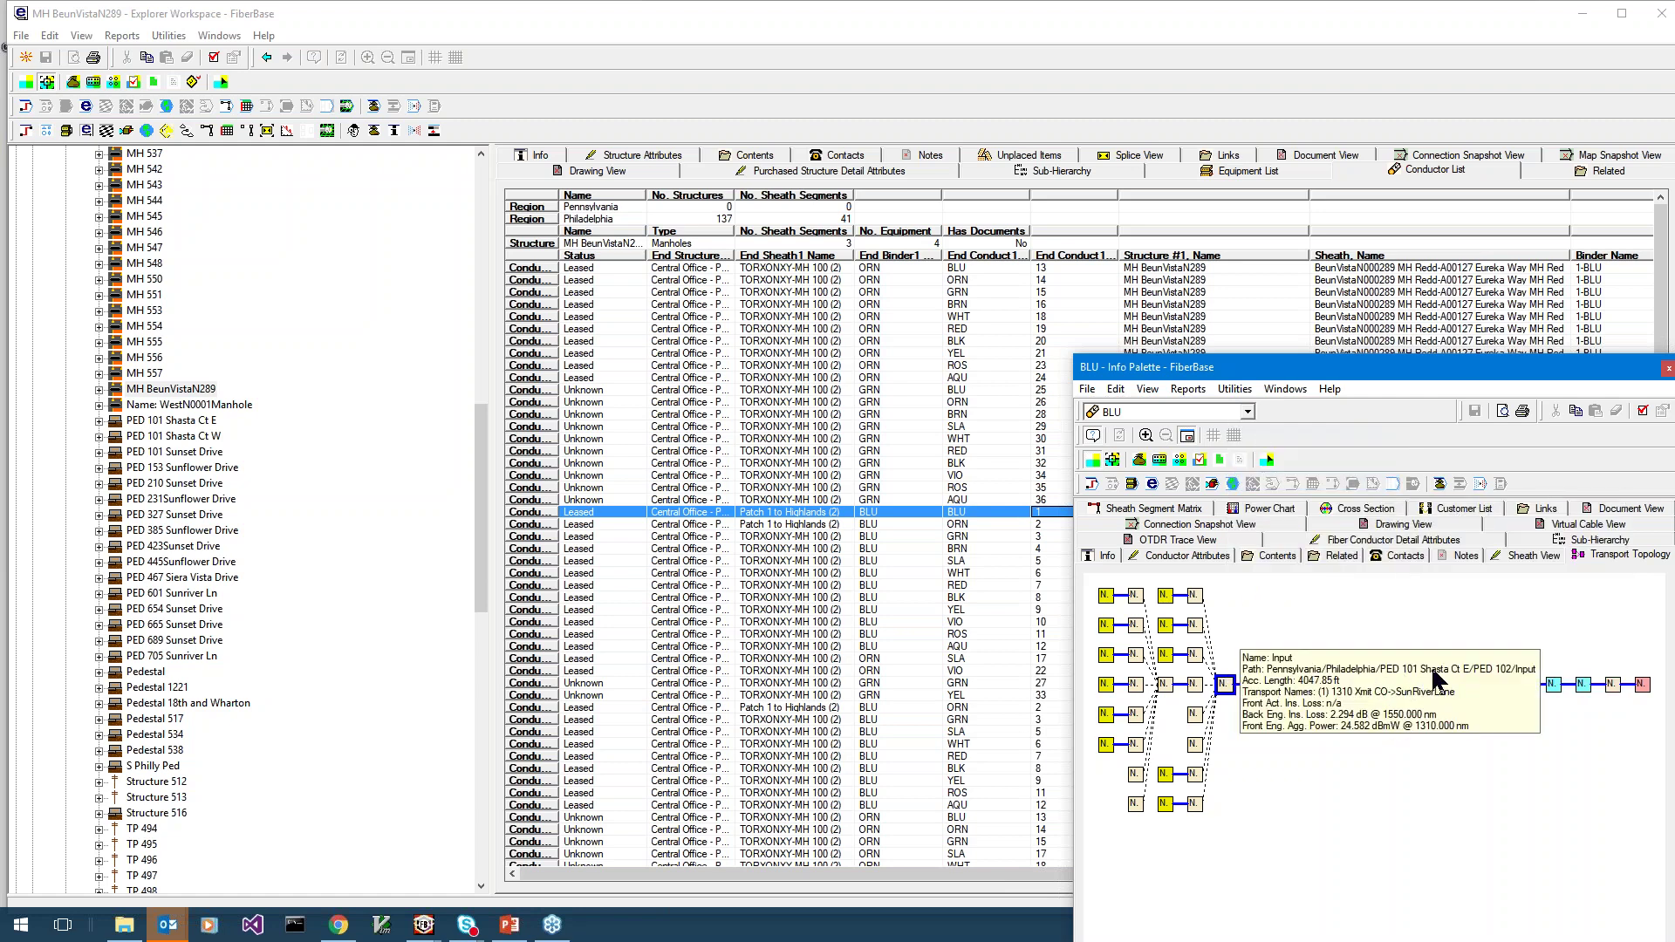
click(1668, 368)
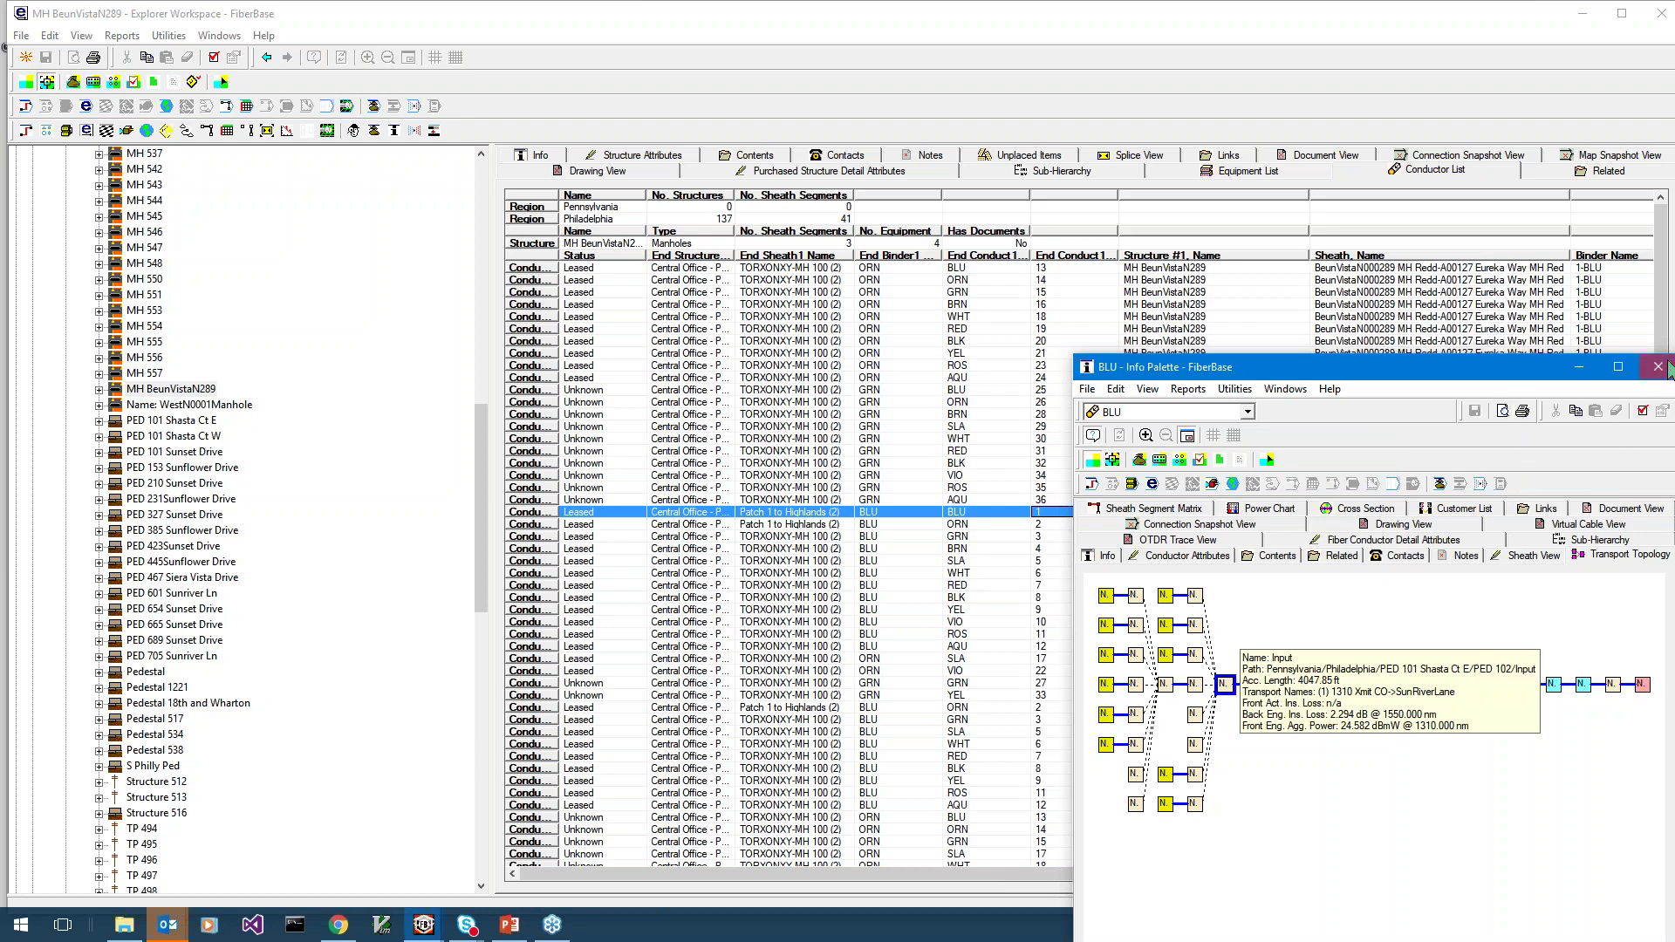
click(1668, 368)
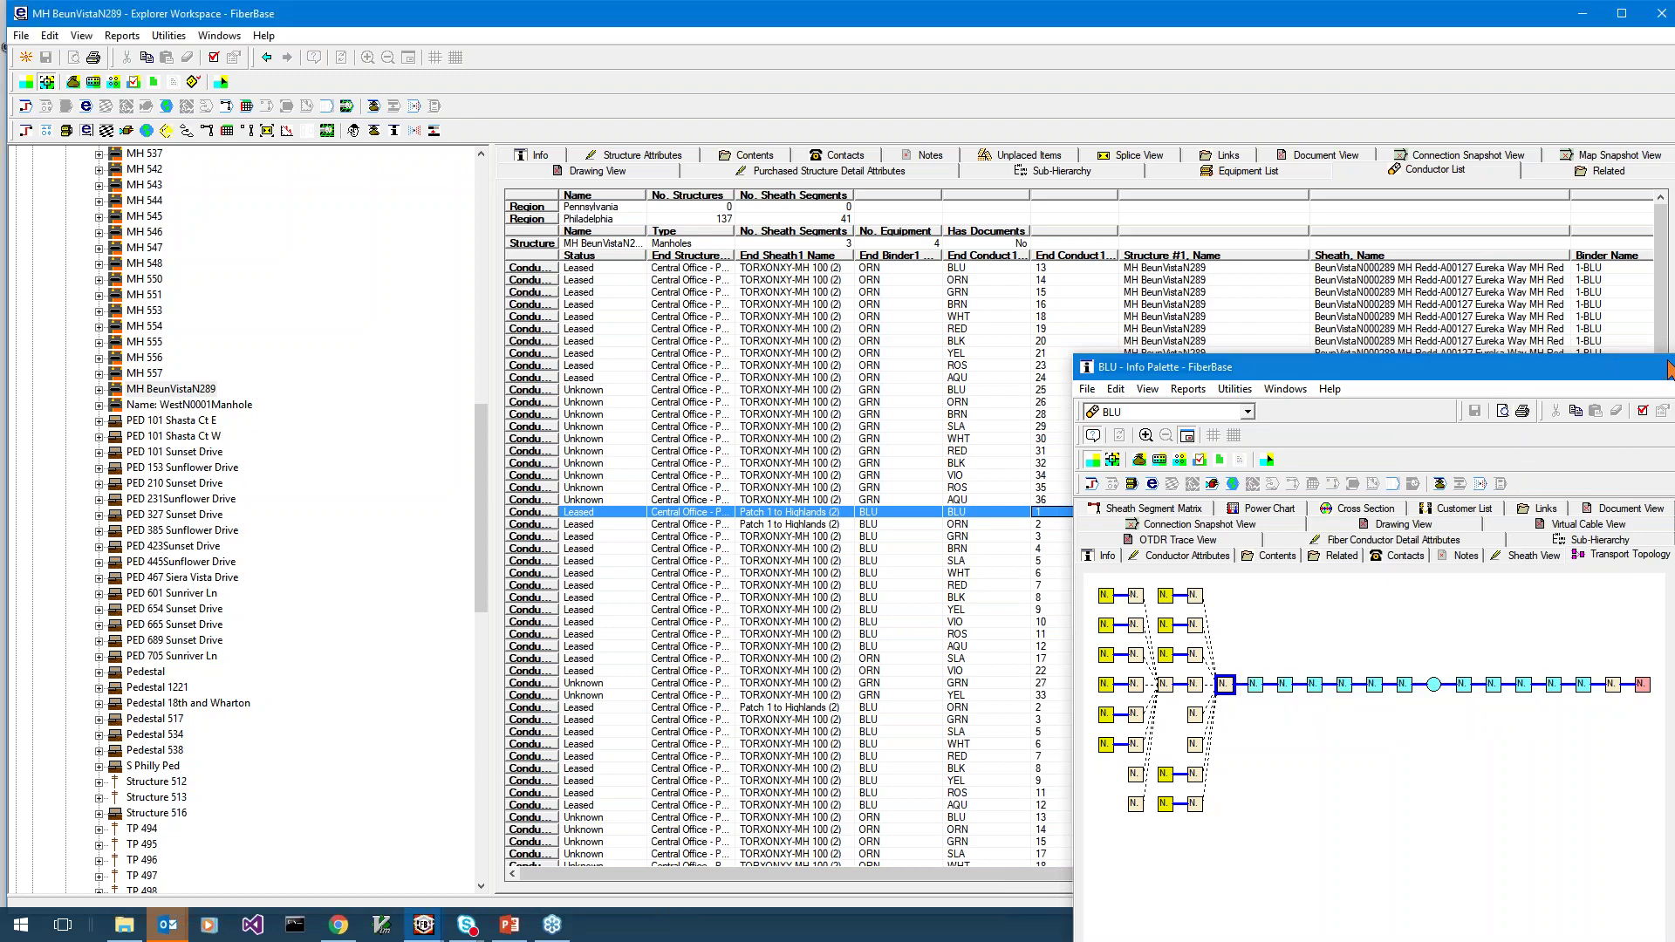
click(1668, 367)
Examine the report's second-side end structure, sheath, binder and conductor columns, and return to the first columns.
click(1444, 872)
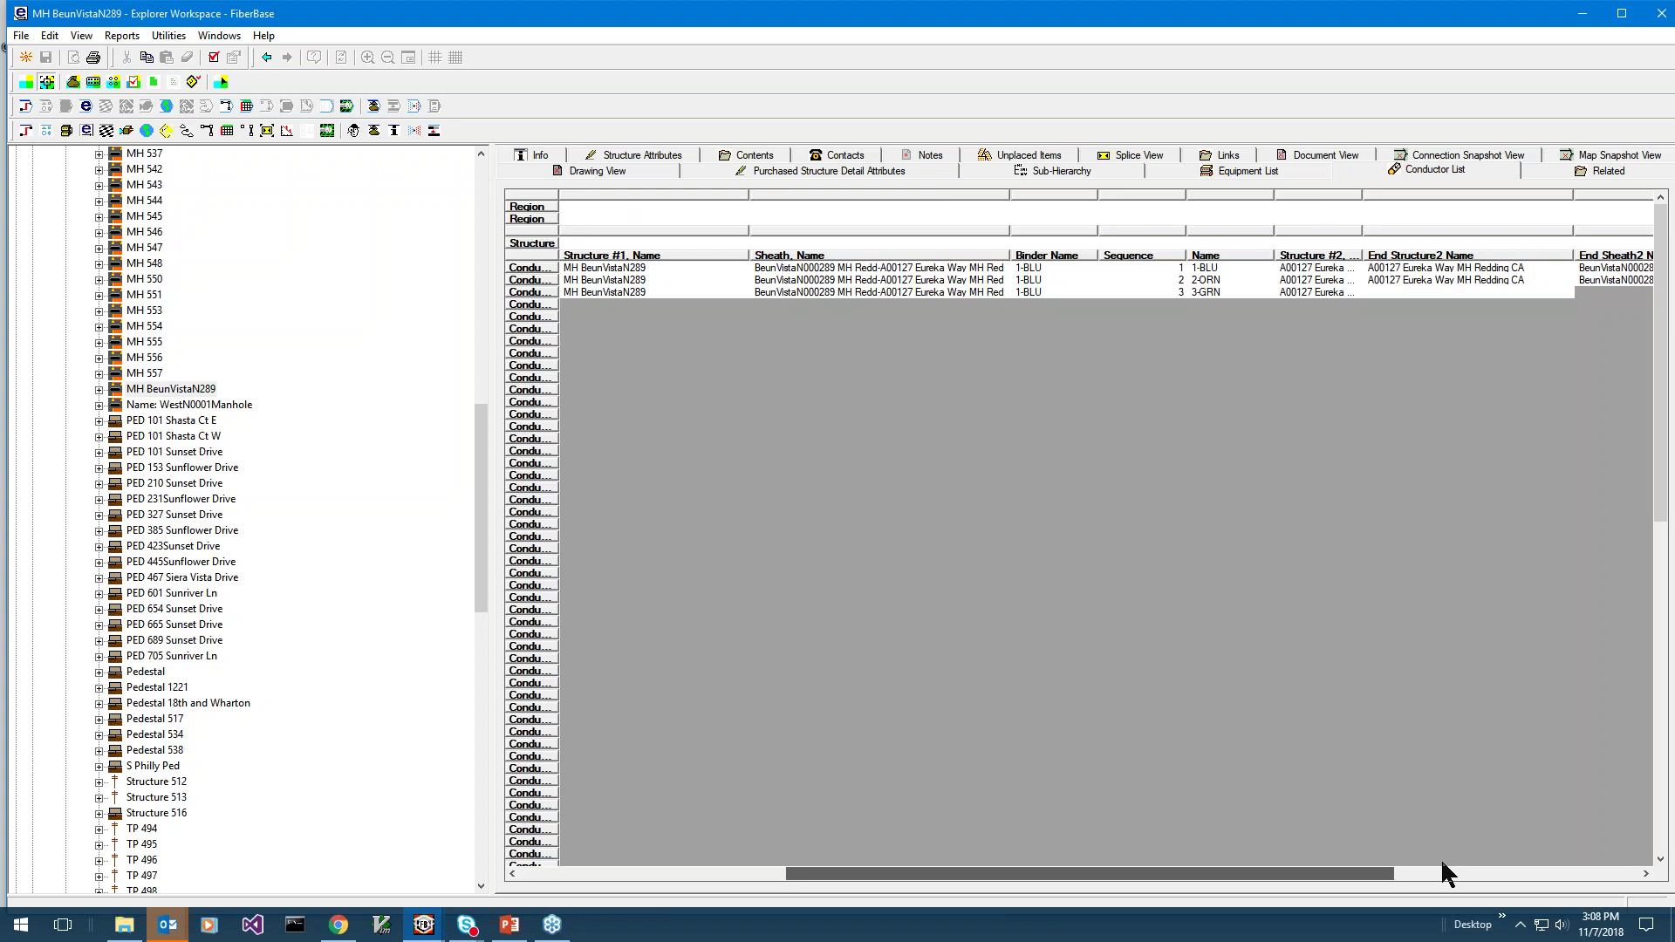
click(1441, 872)
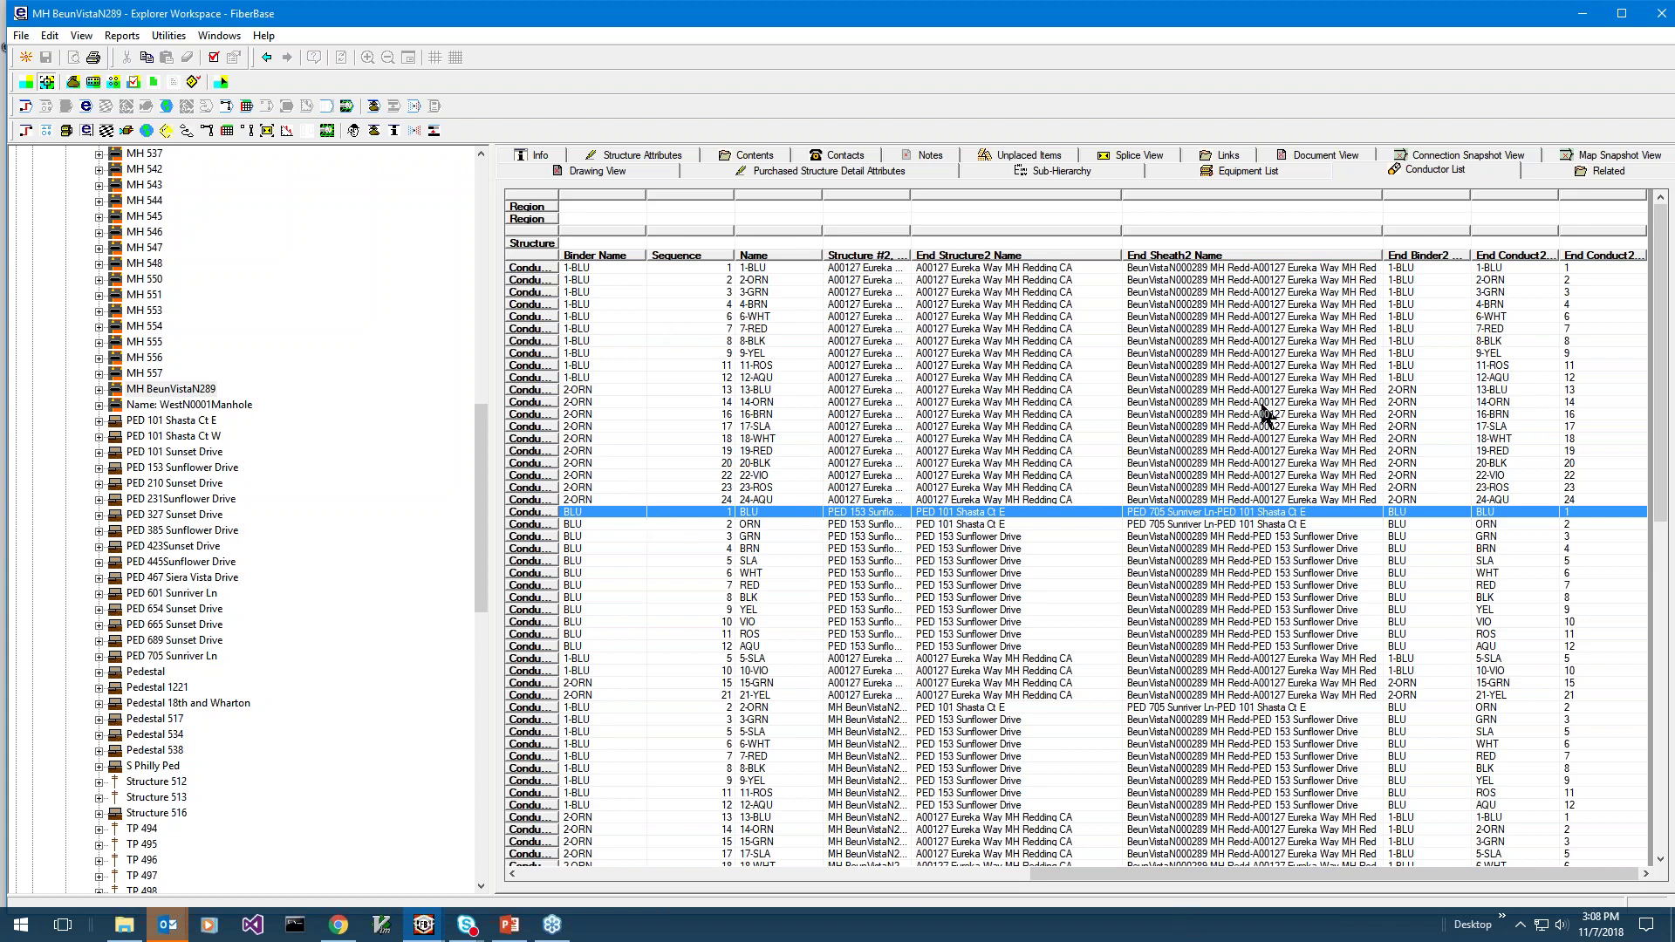
click(1147, 875)
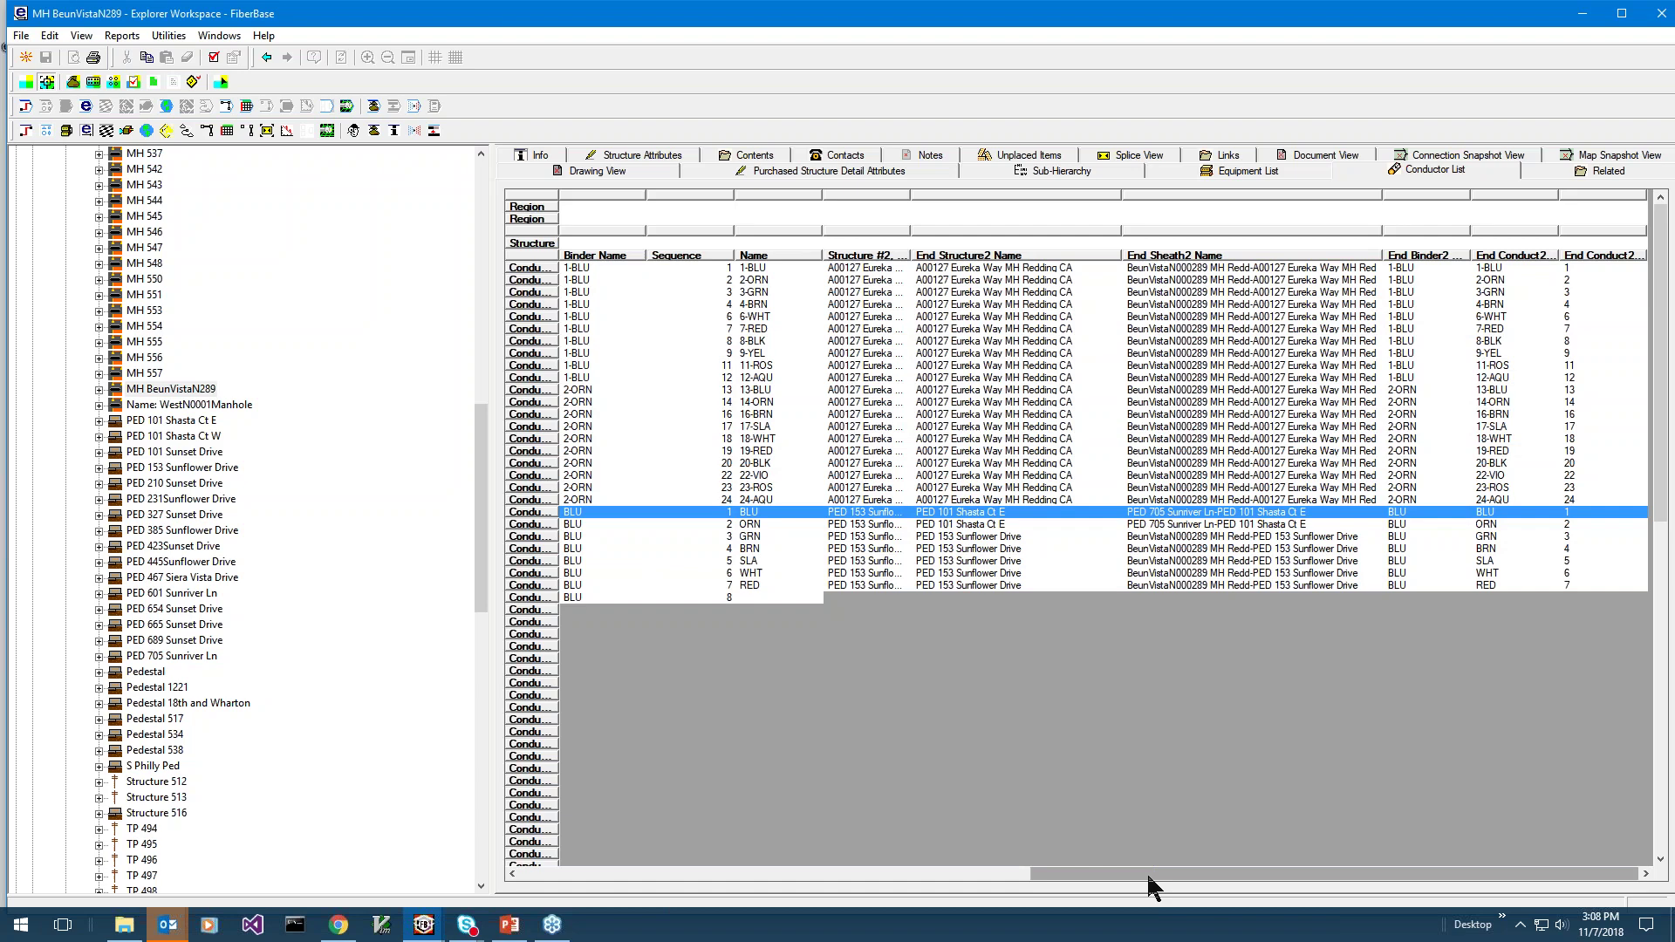
drag(1146, 873, 605, 907)
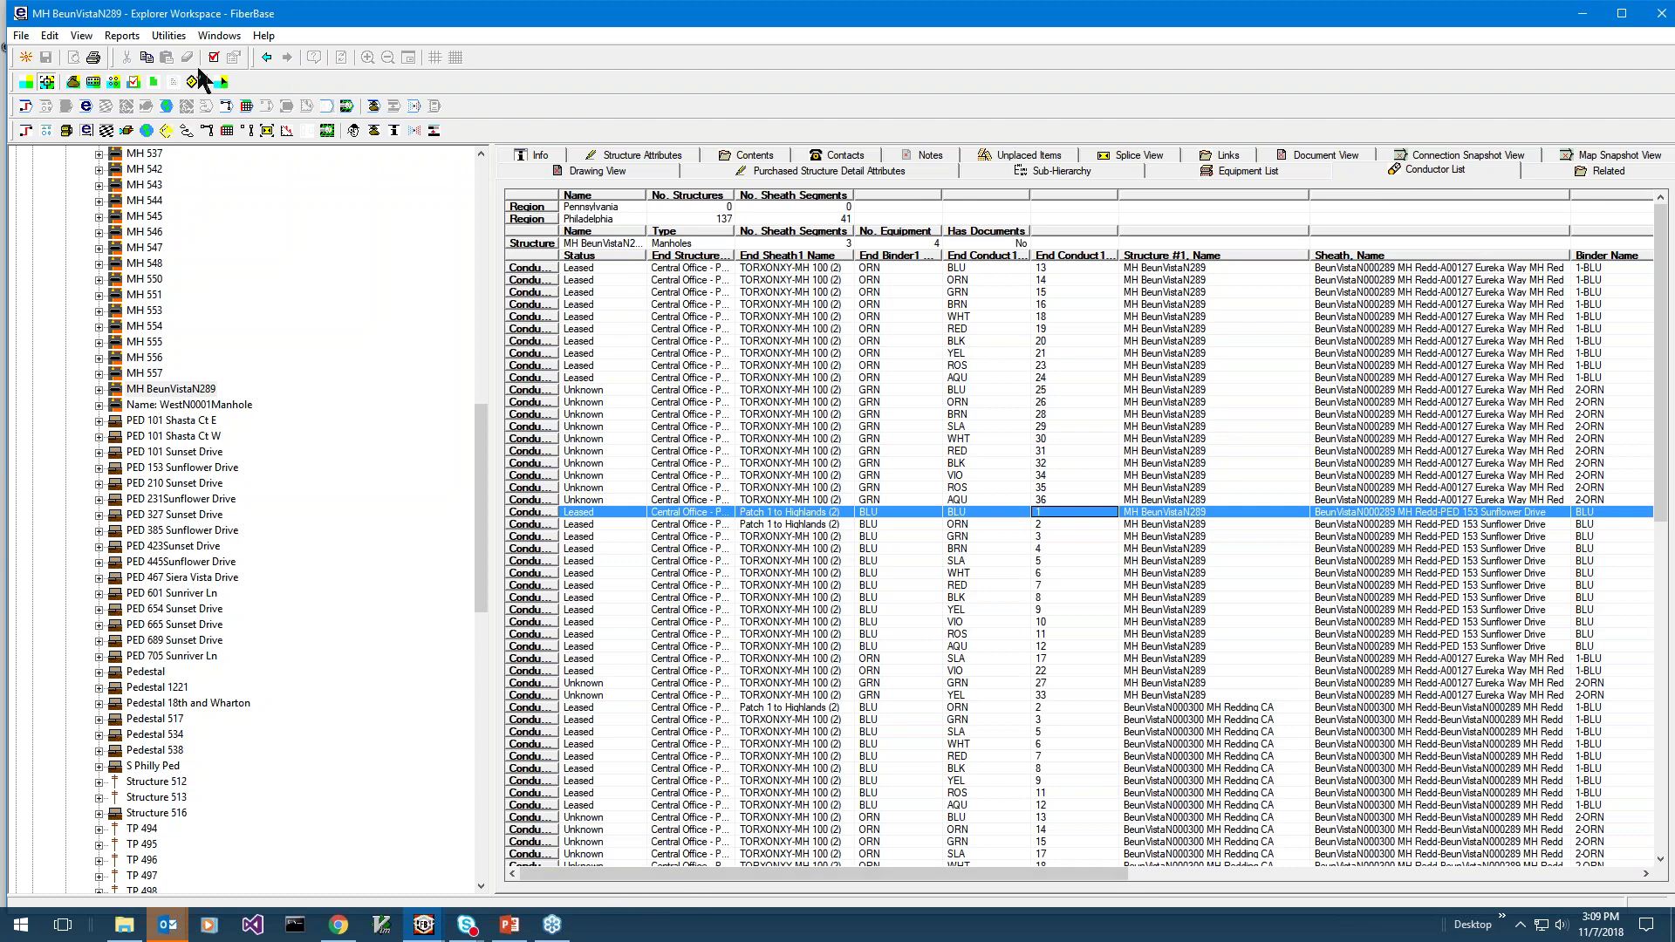
Open the definition of the Demo Conductor list report and review its region, structure, heading and conductor attribute settings.
click(129, 37)
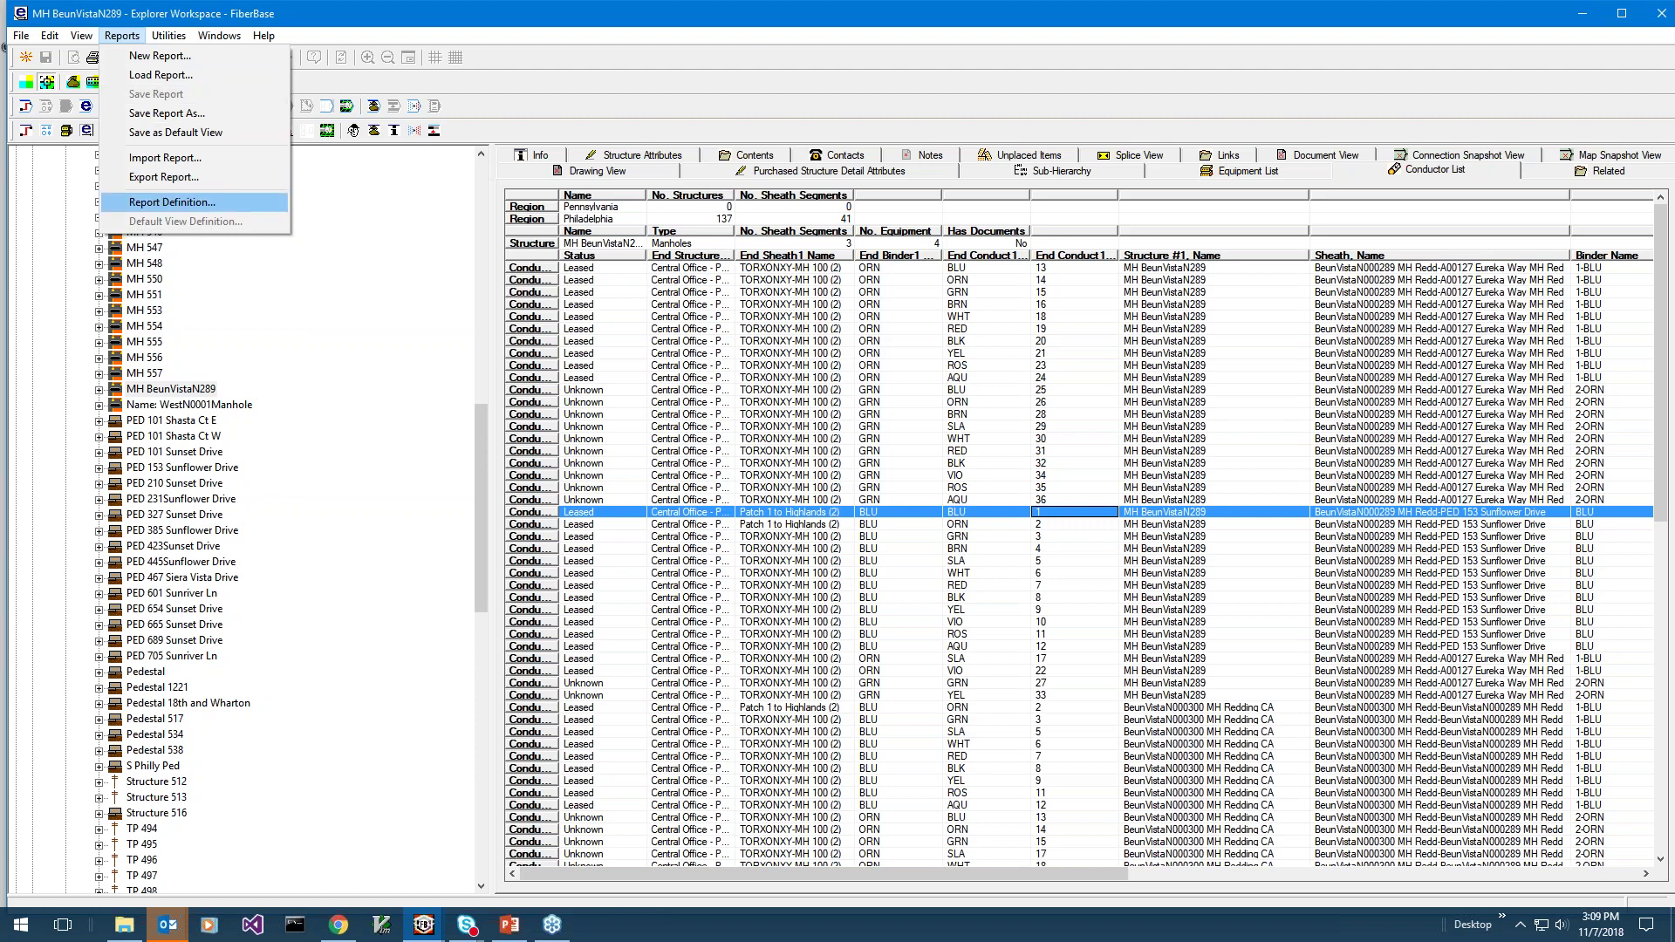
key(Return)
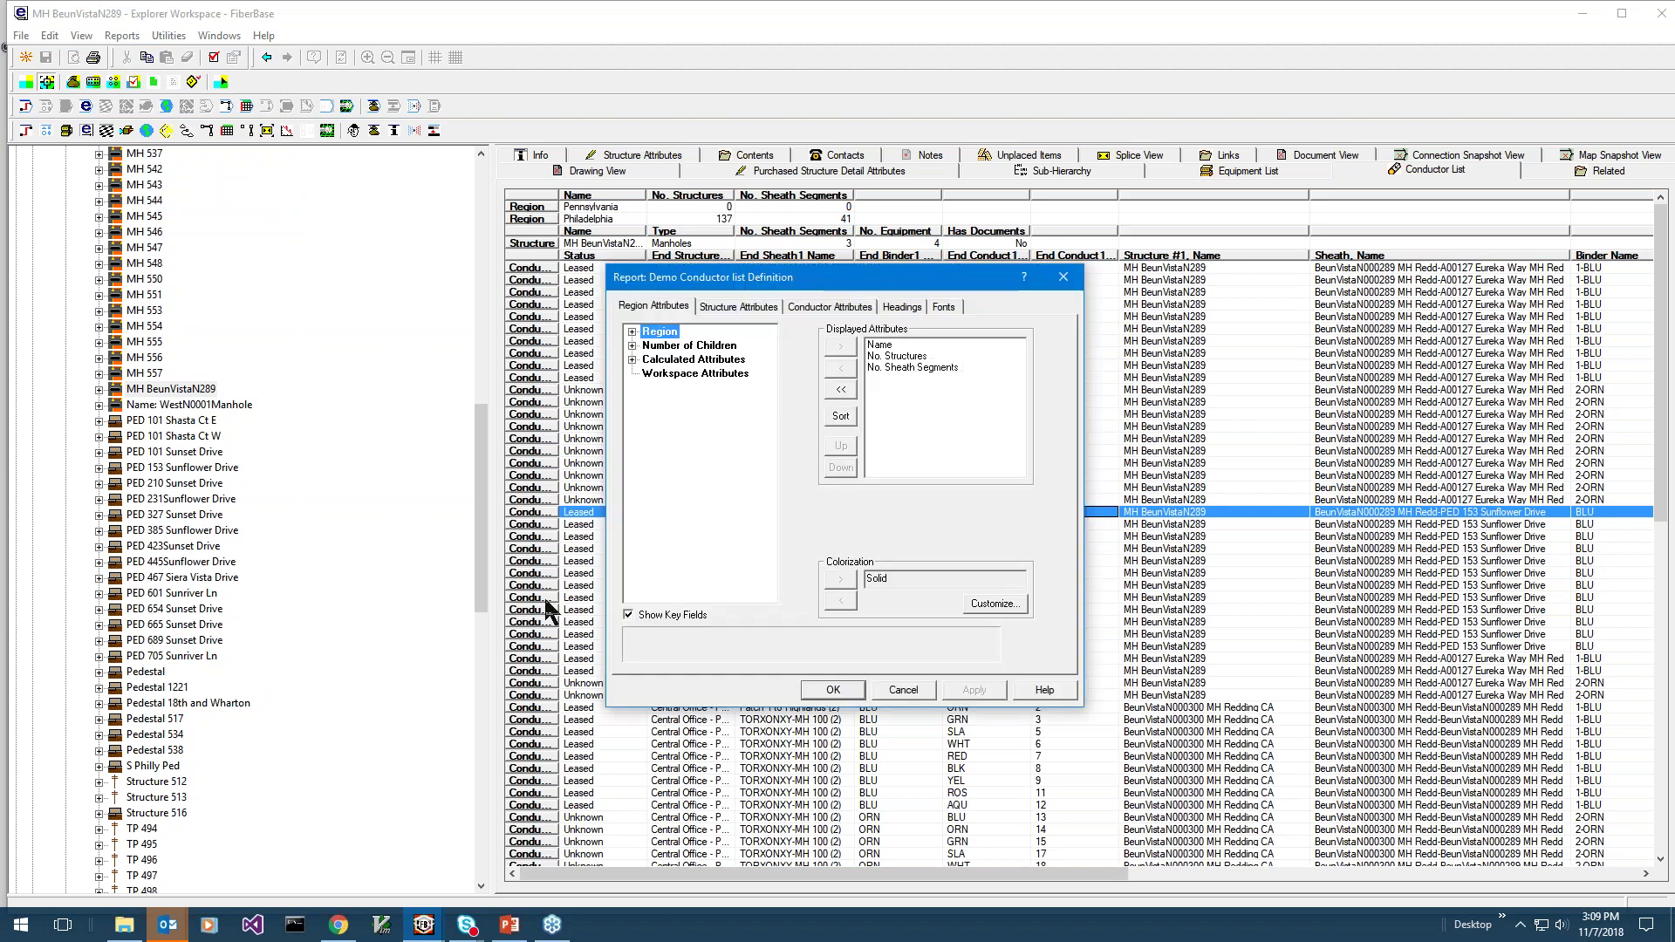
click(668, 309)
click(743, 310)
click(839, 309)
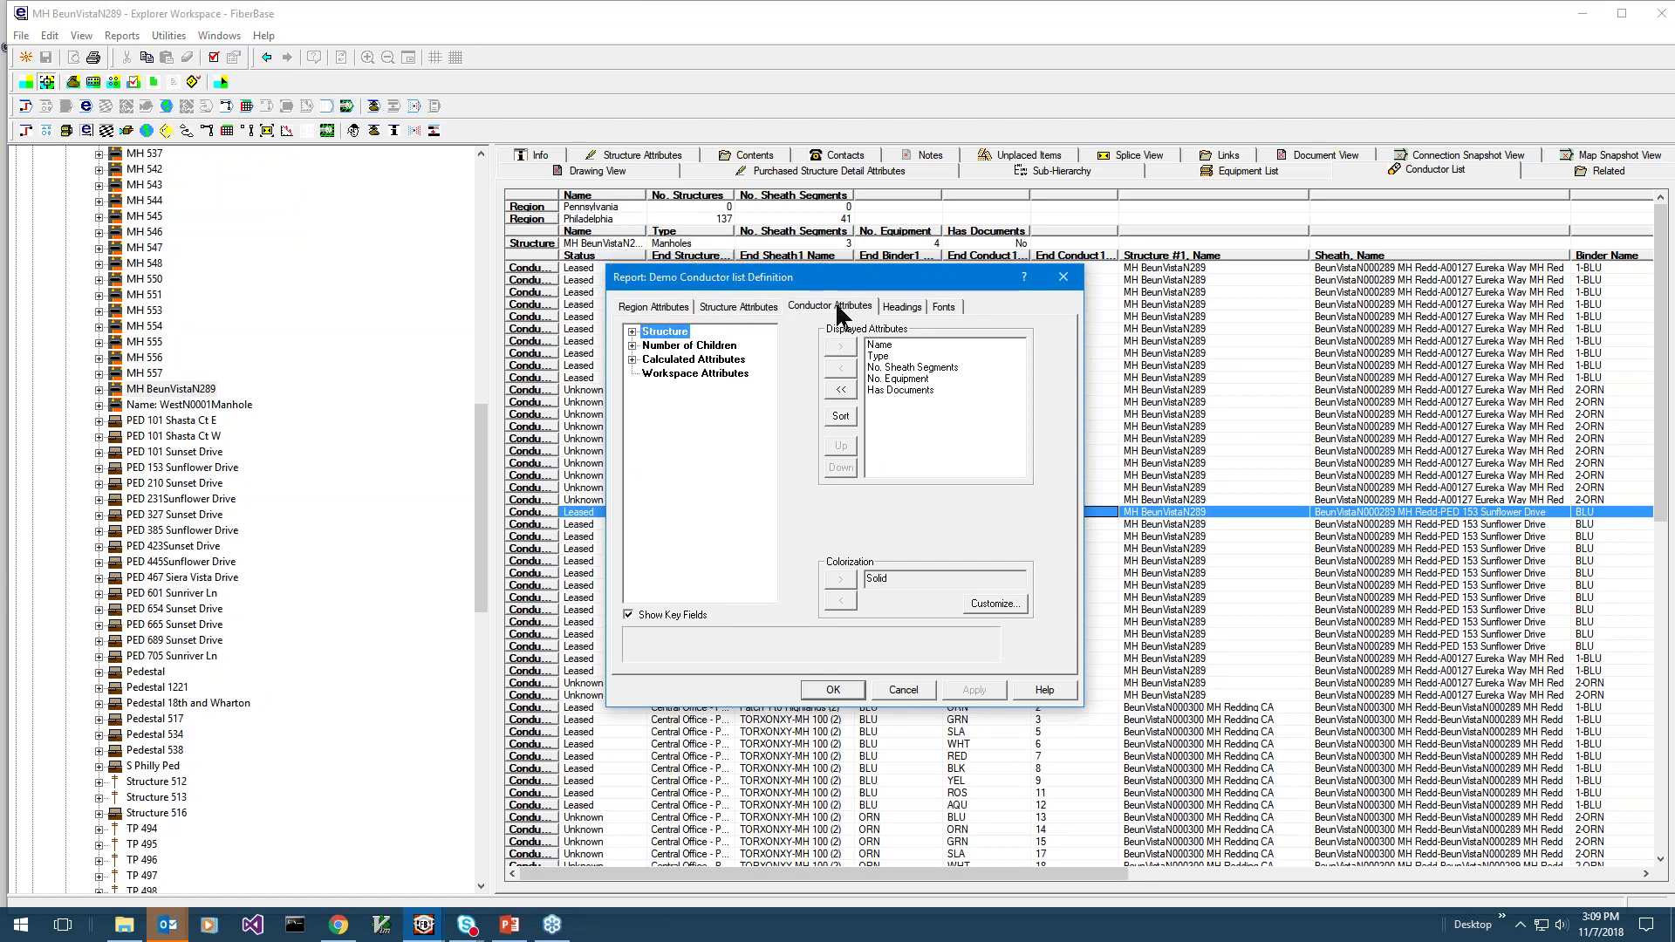
click(908, 306)
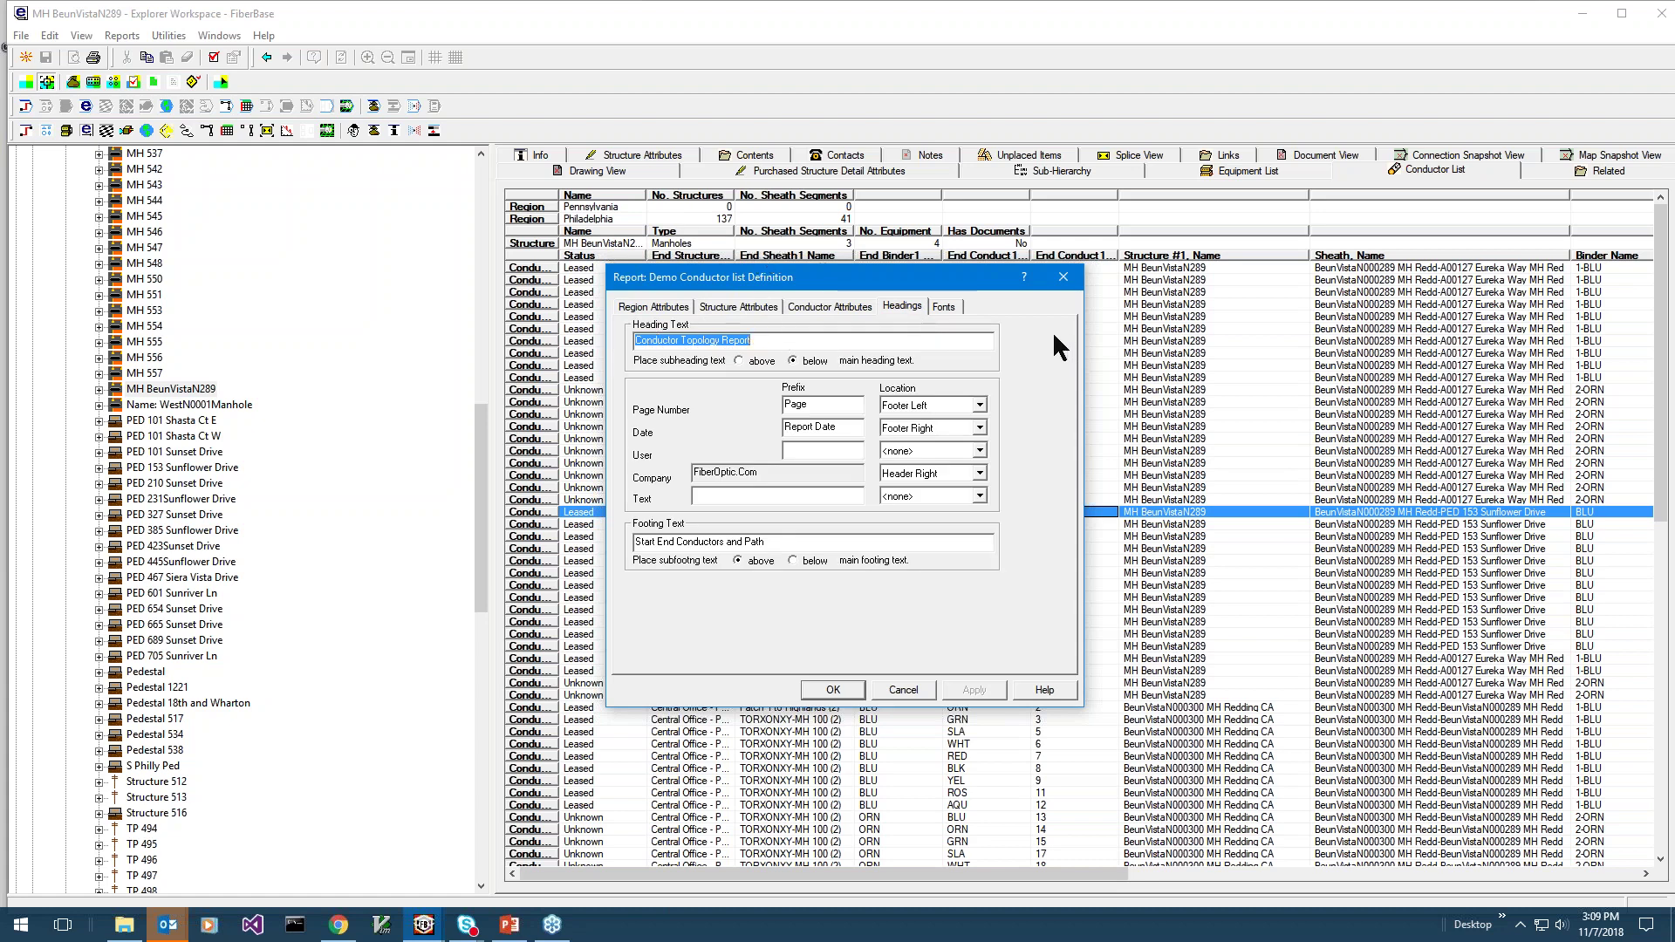
click(799, 307)
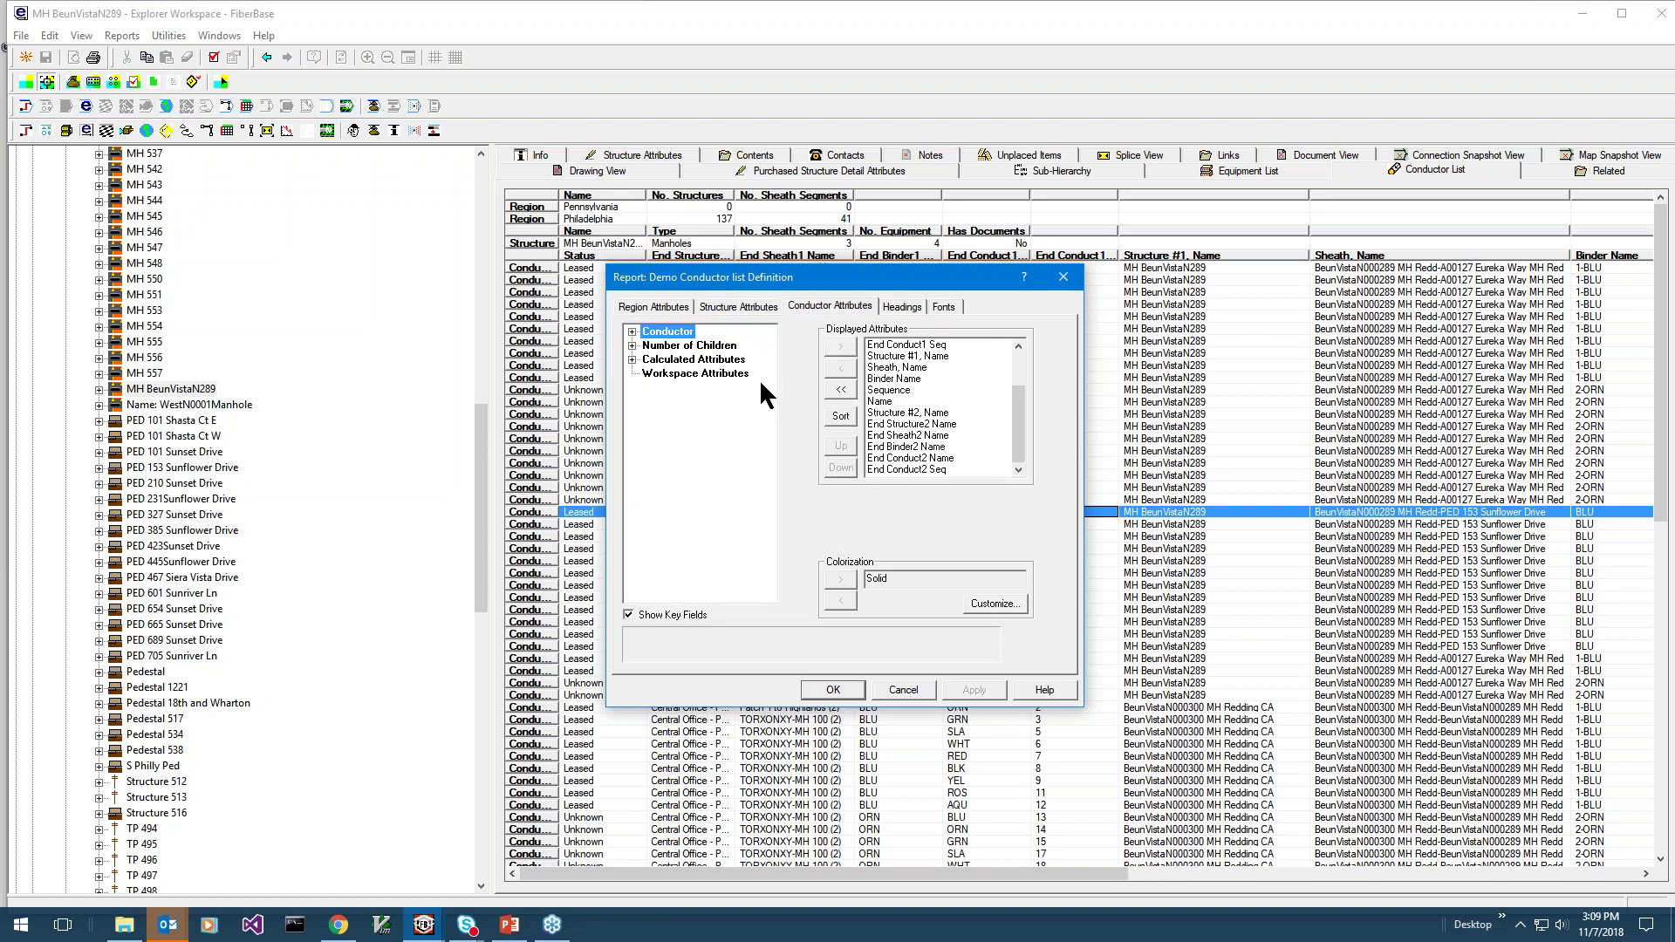
Look through the displayed conductor attributes and the available Conductor and Calculated Attributes, selecting End Structure1 Name to read its description.
drag(804, 285, 784, 123)
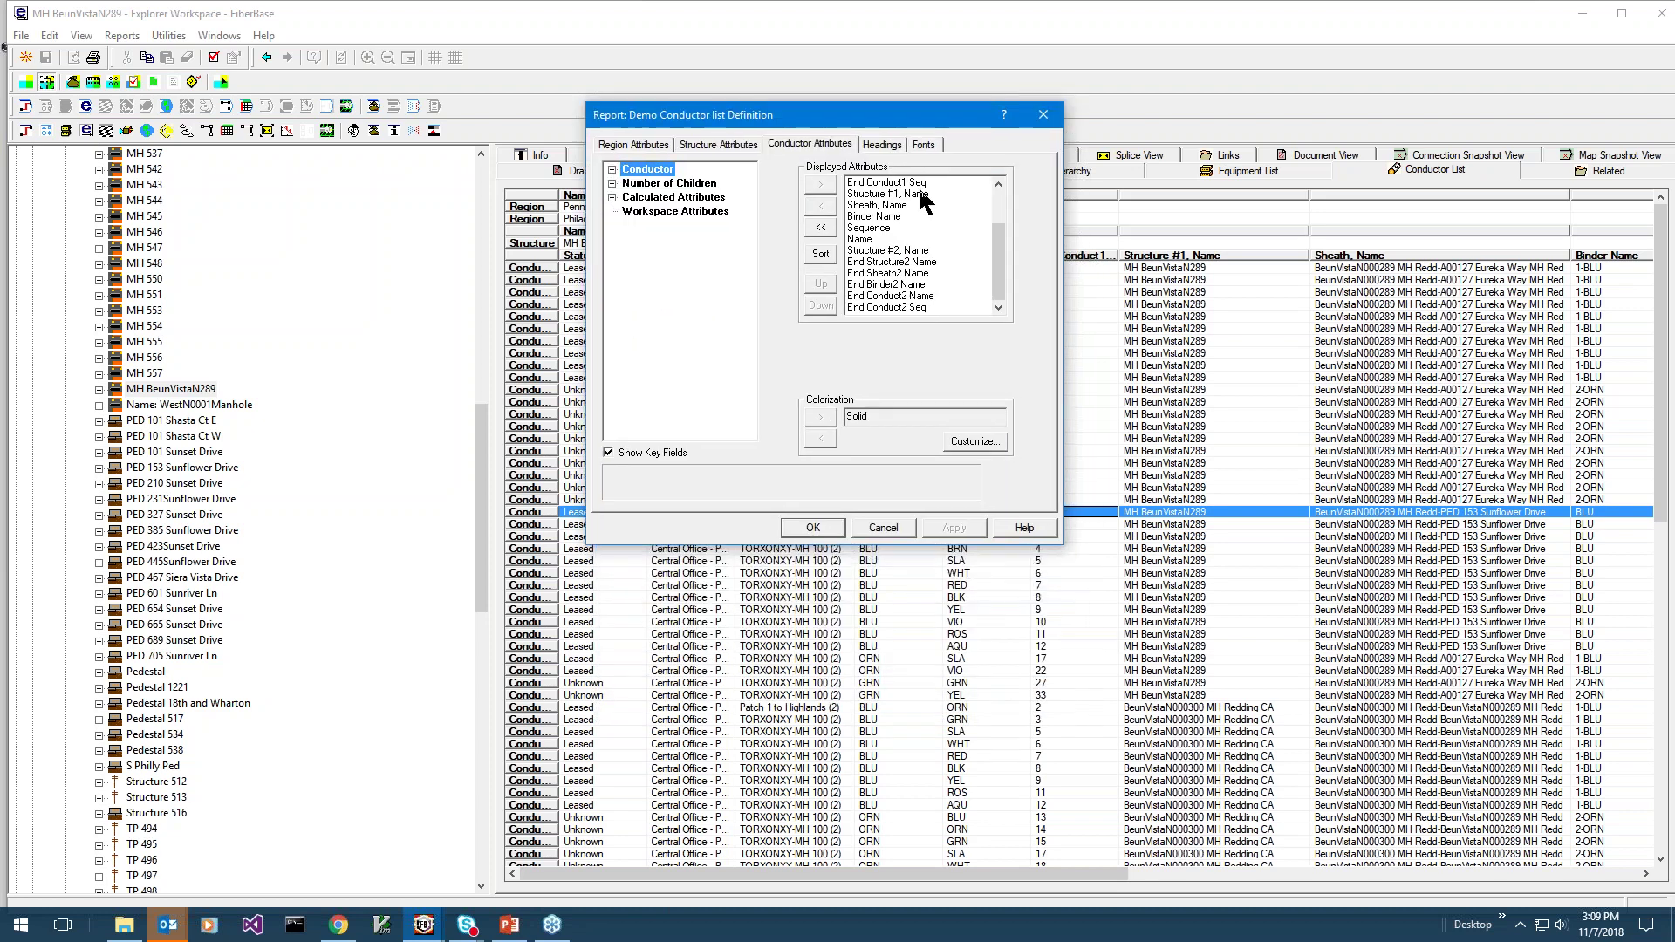
drag(992, 239, 993, 206)
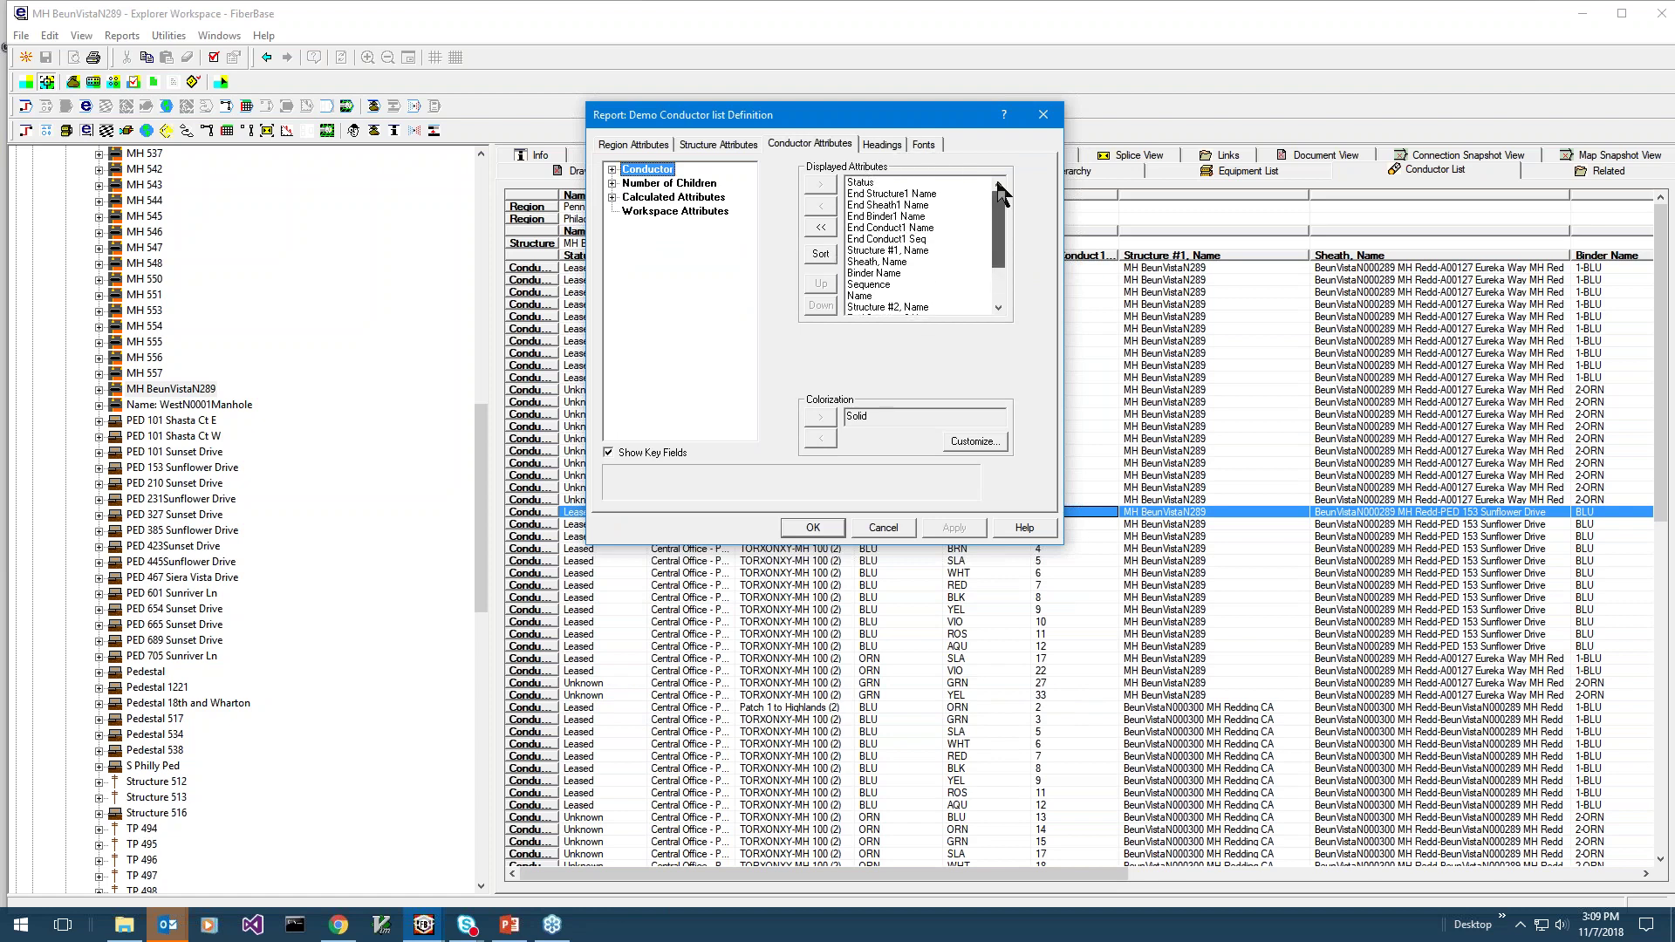
click(611, 170)
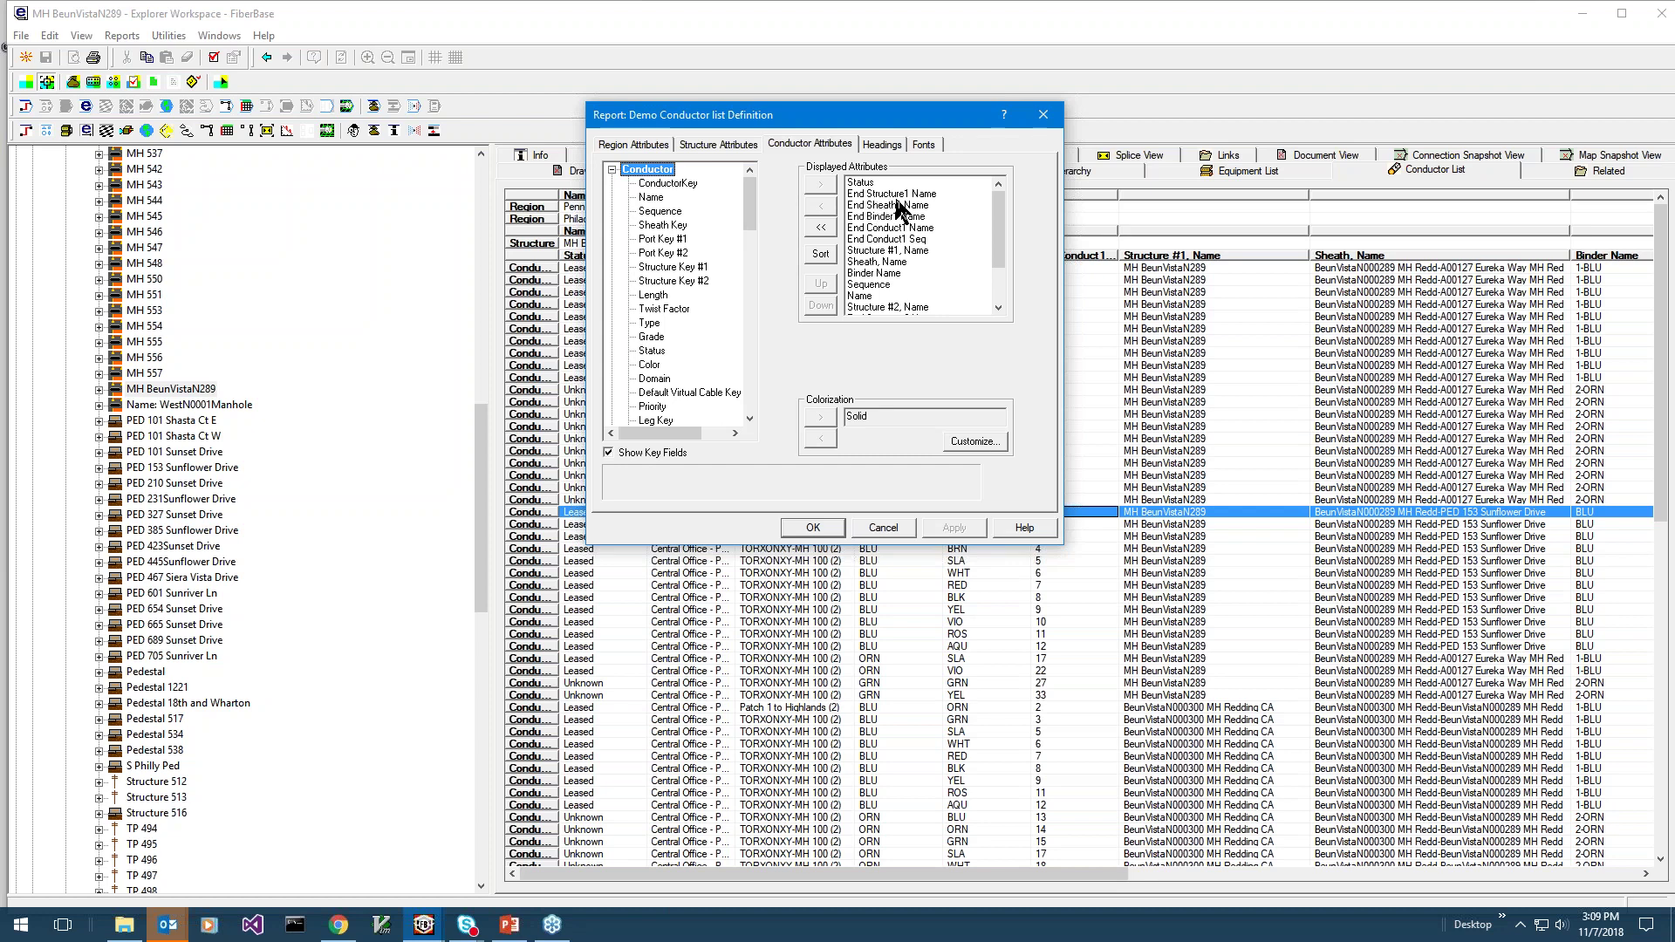
drag(747, 235, 692, 442)
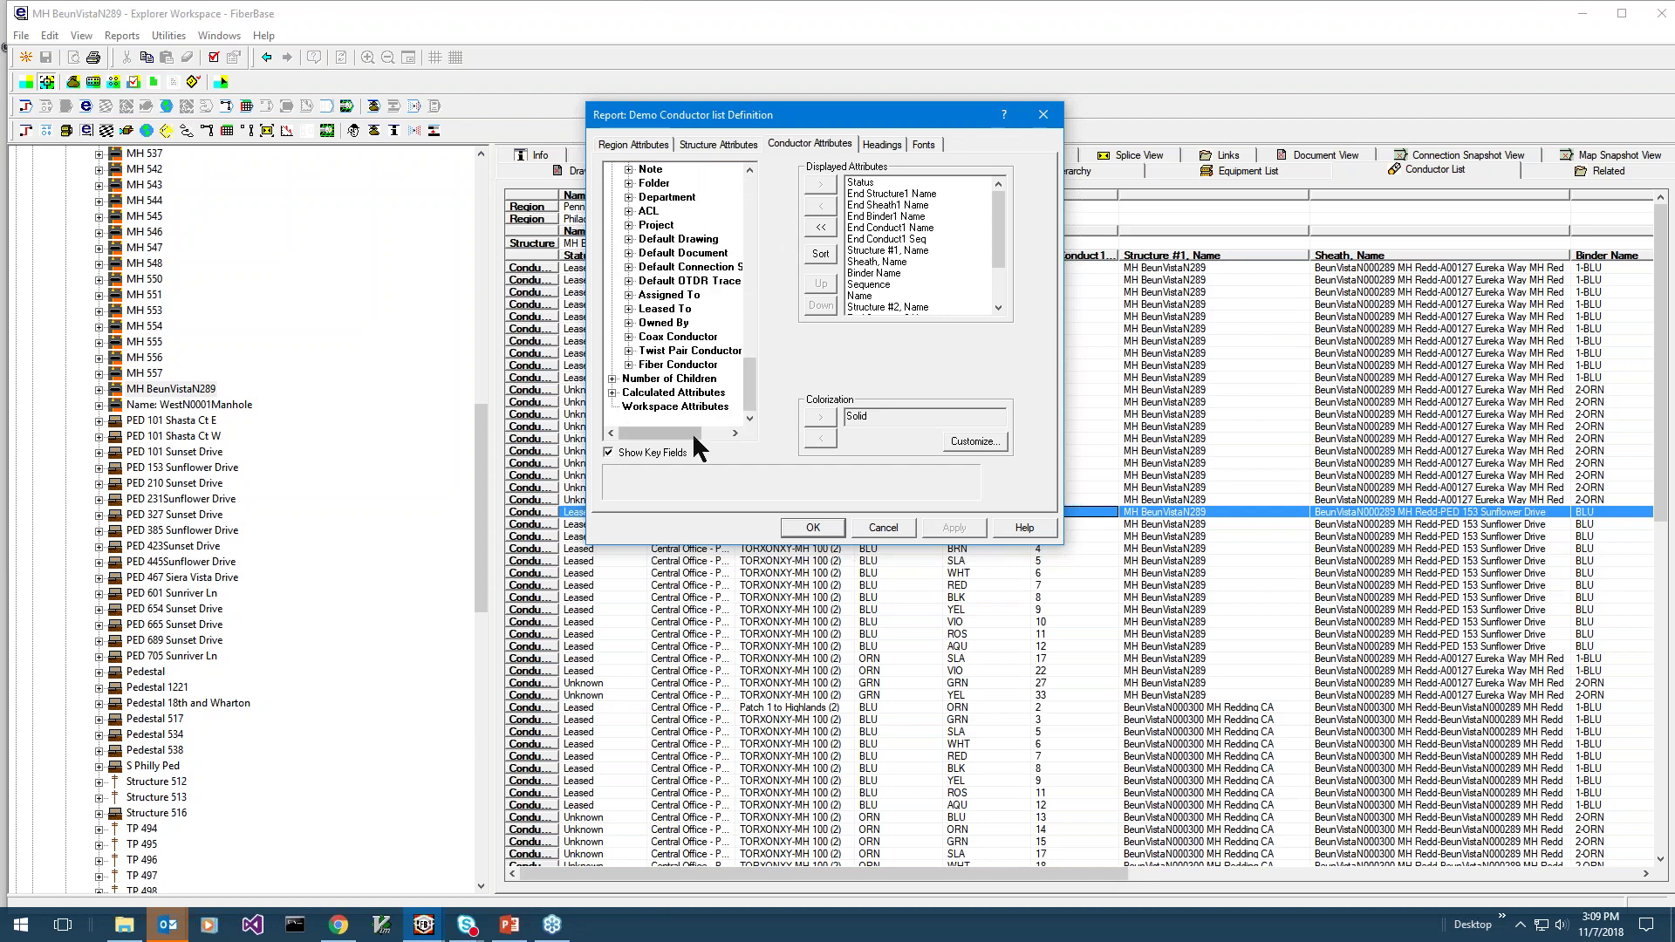
click(612, 393)
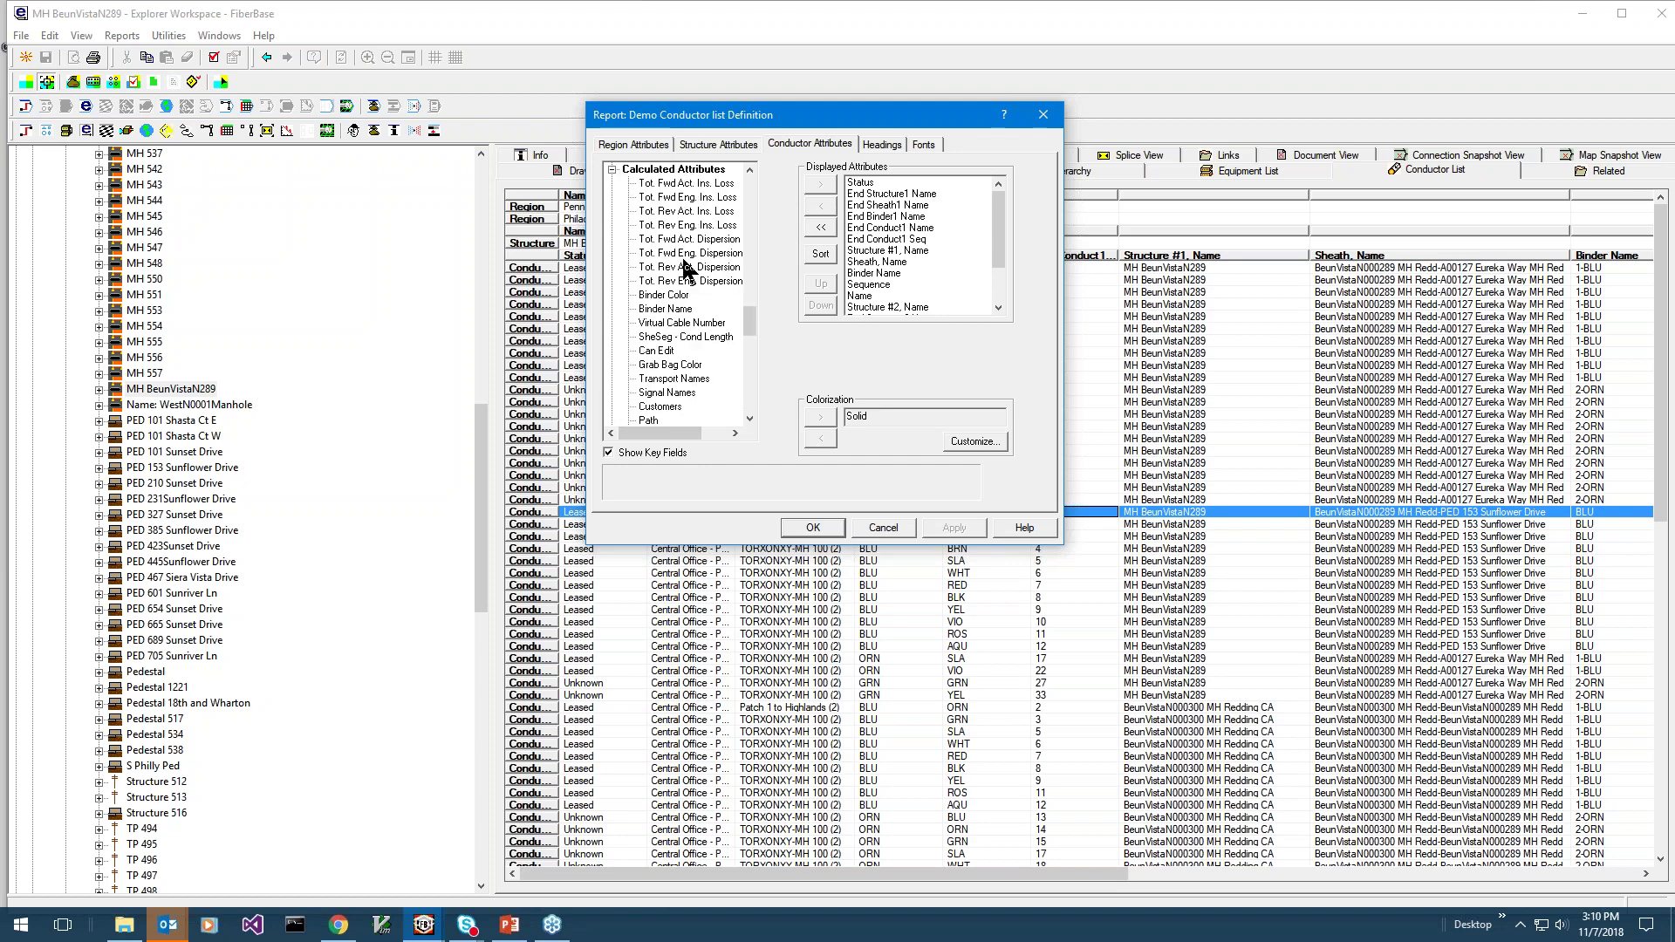
scroll(692, 237, down, 4)
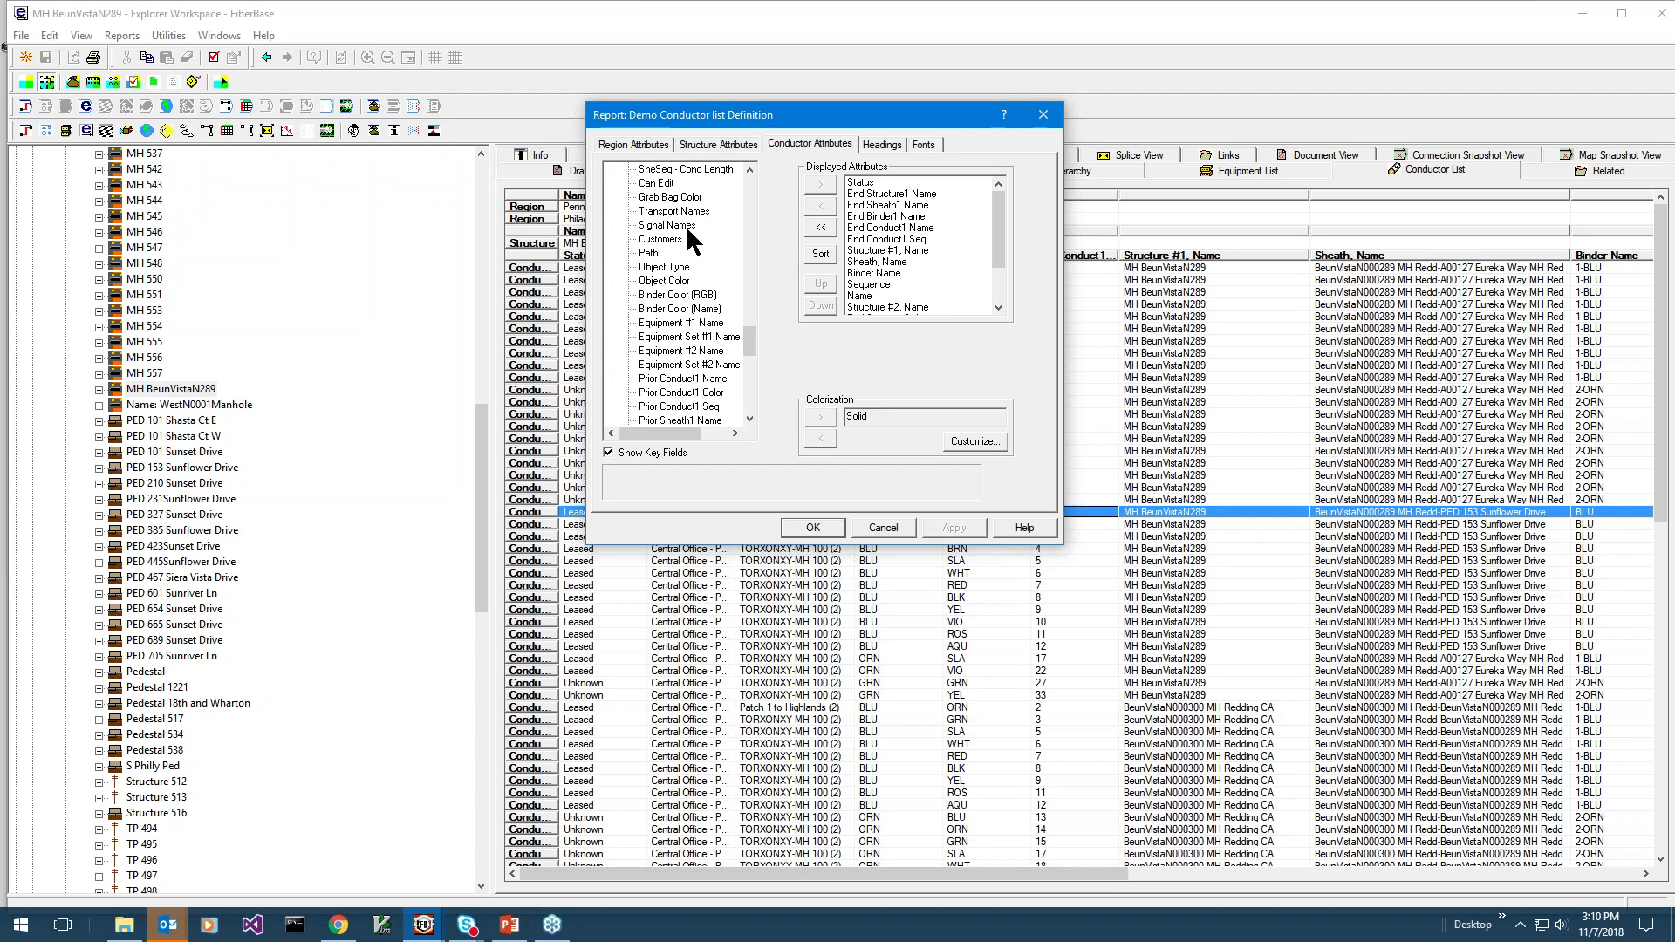
scroll(691, 237, down, 3)
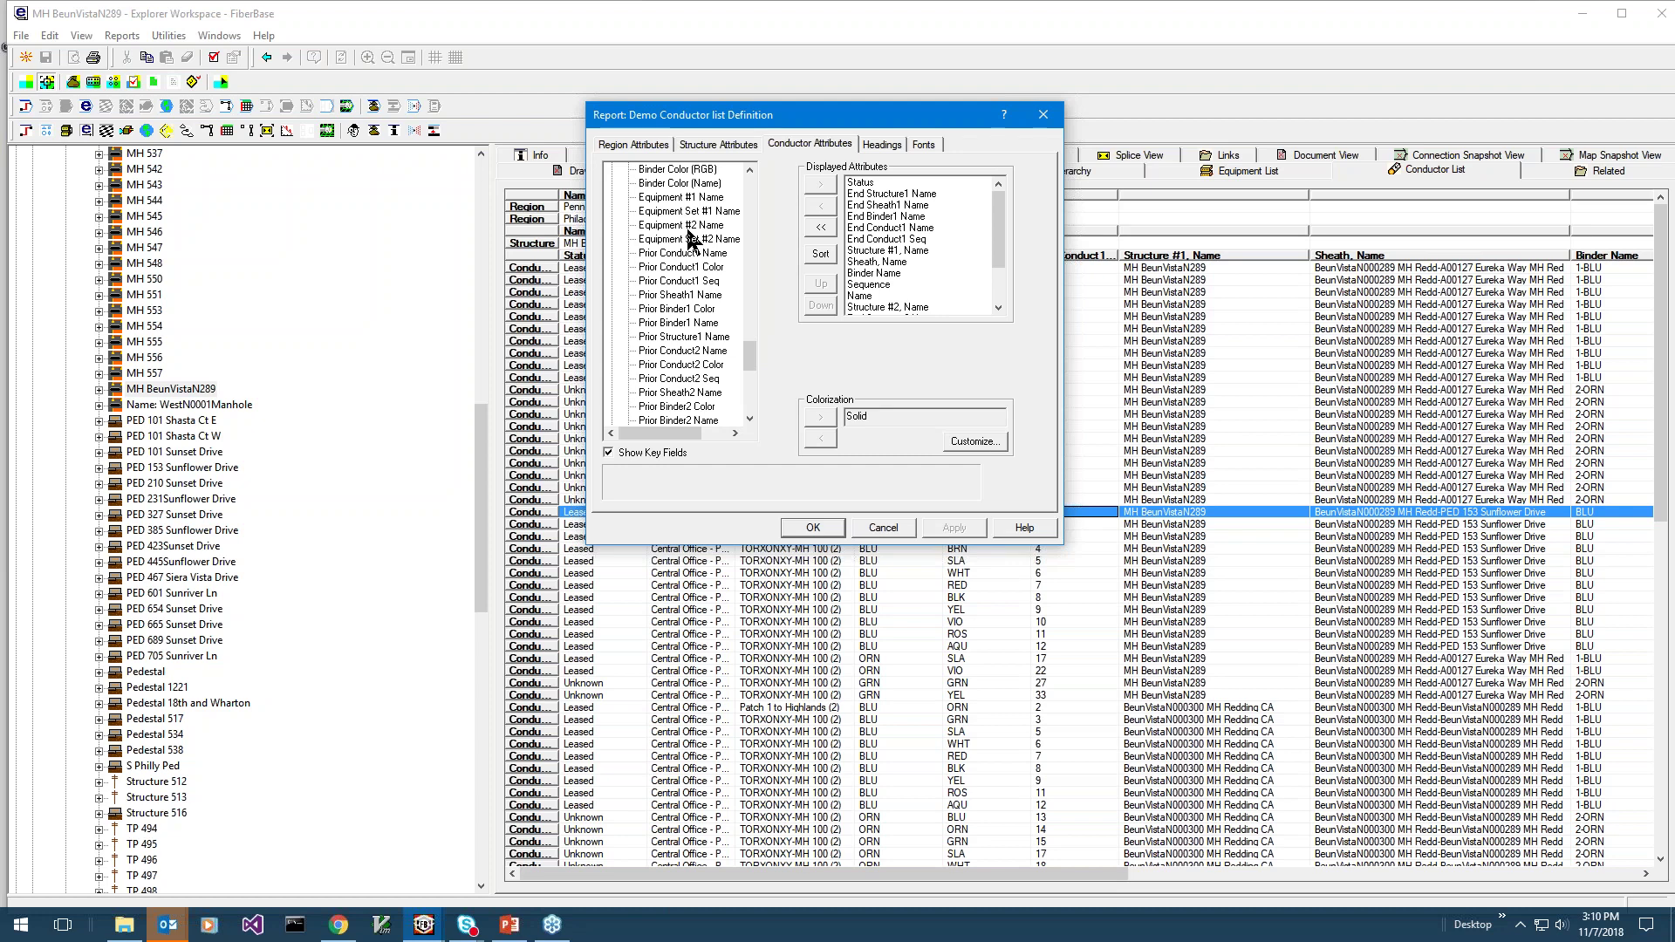
scroll(714, 262, down, 5)
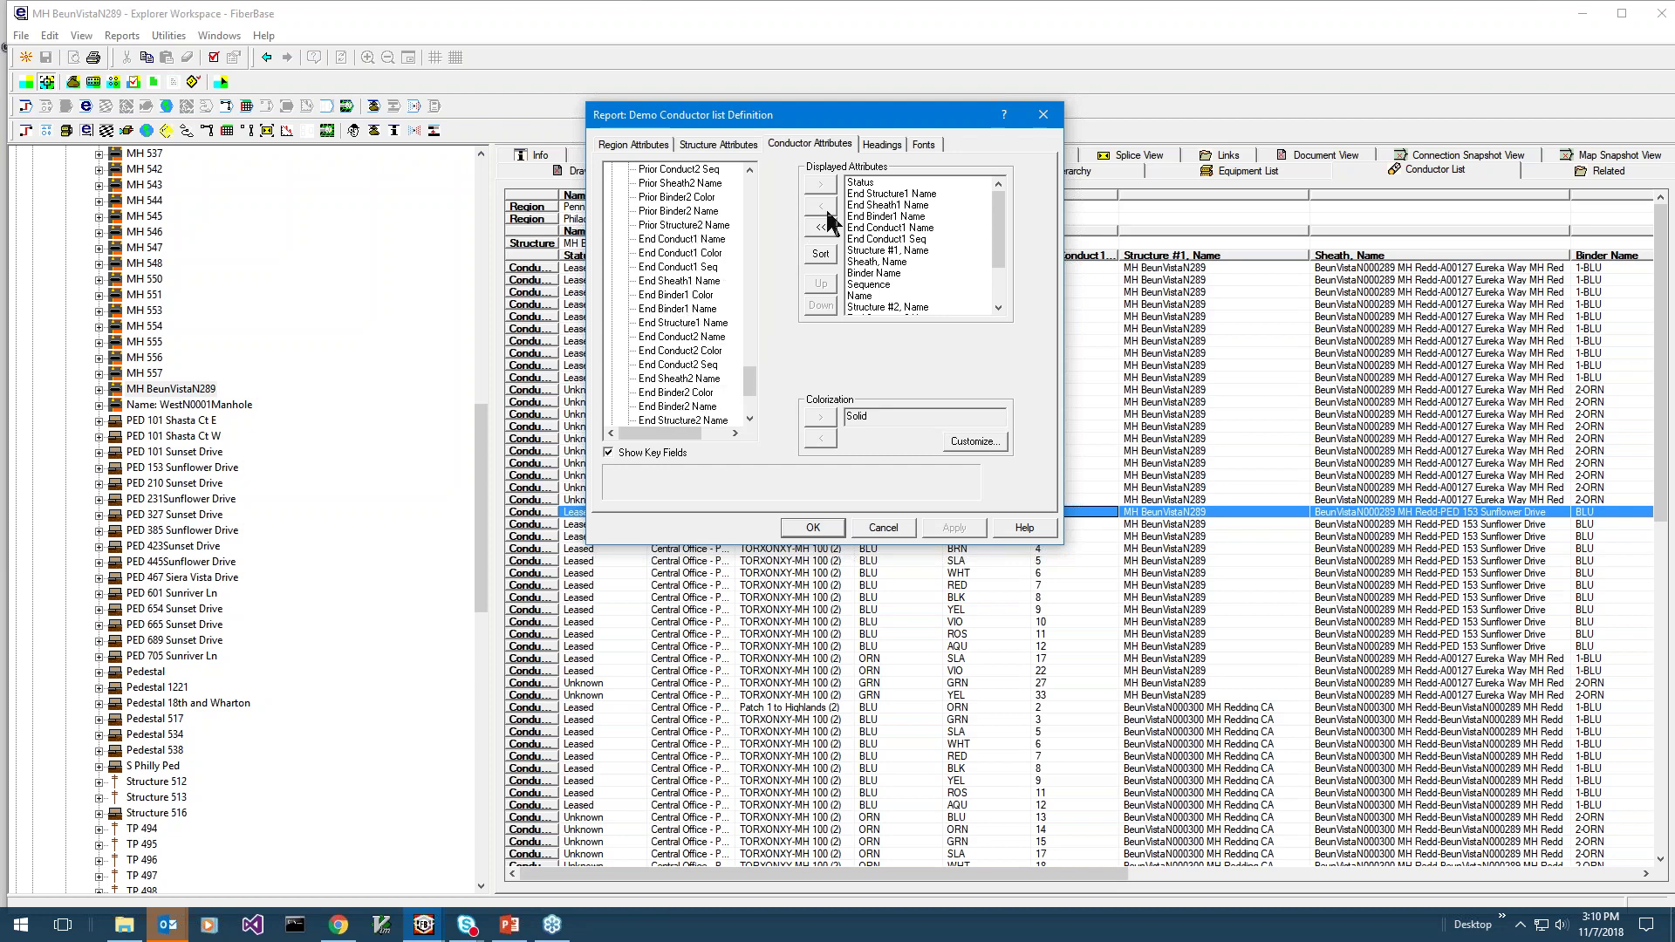
click(698, 322)
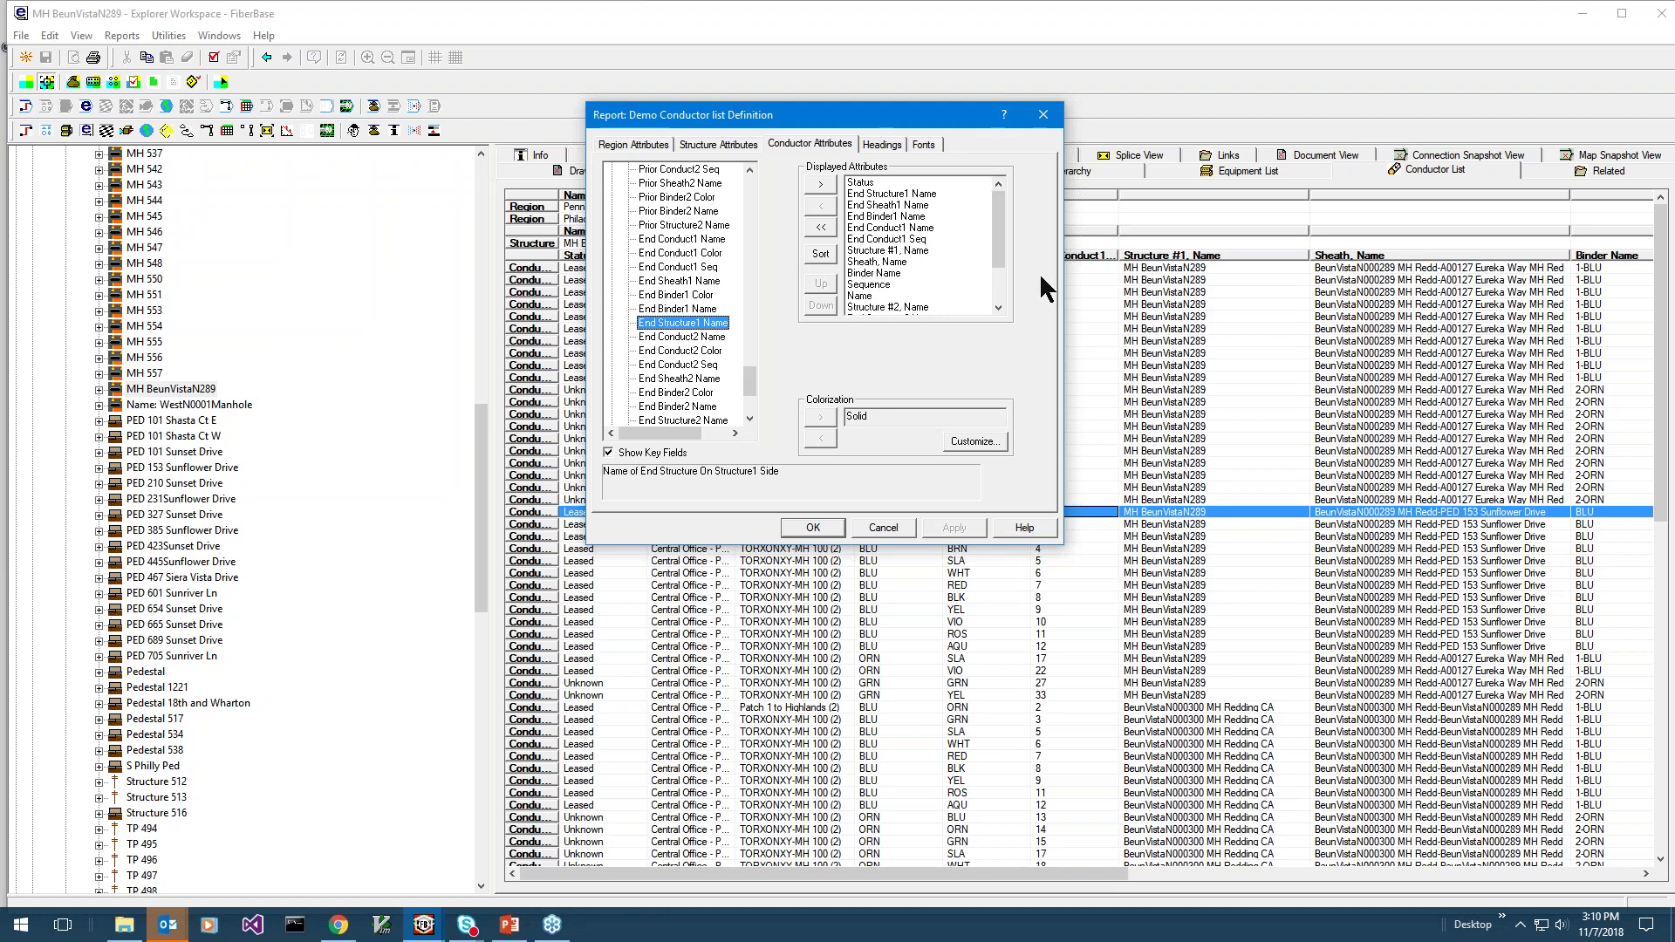
Review the report's heading and footing text settings and close the report definition without saving changes.
click(883, 144)
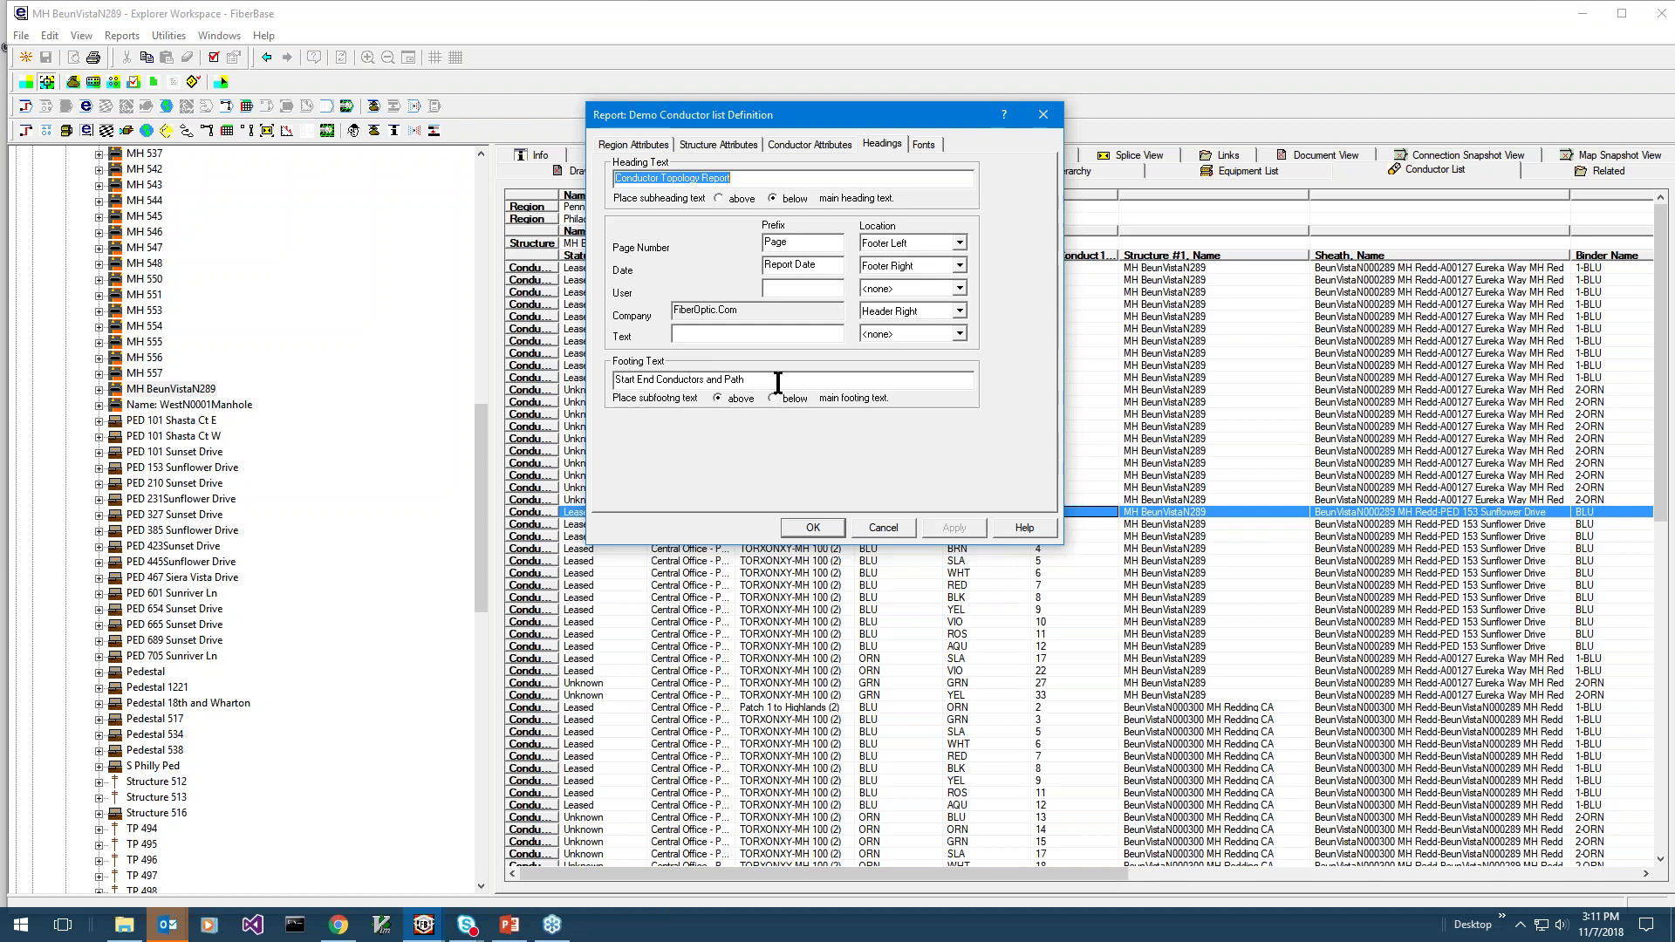
click(893, 529)
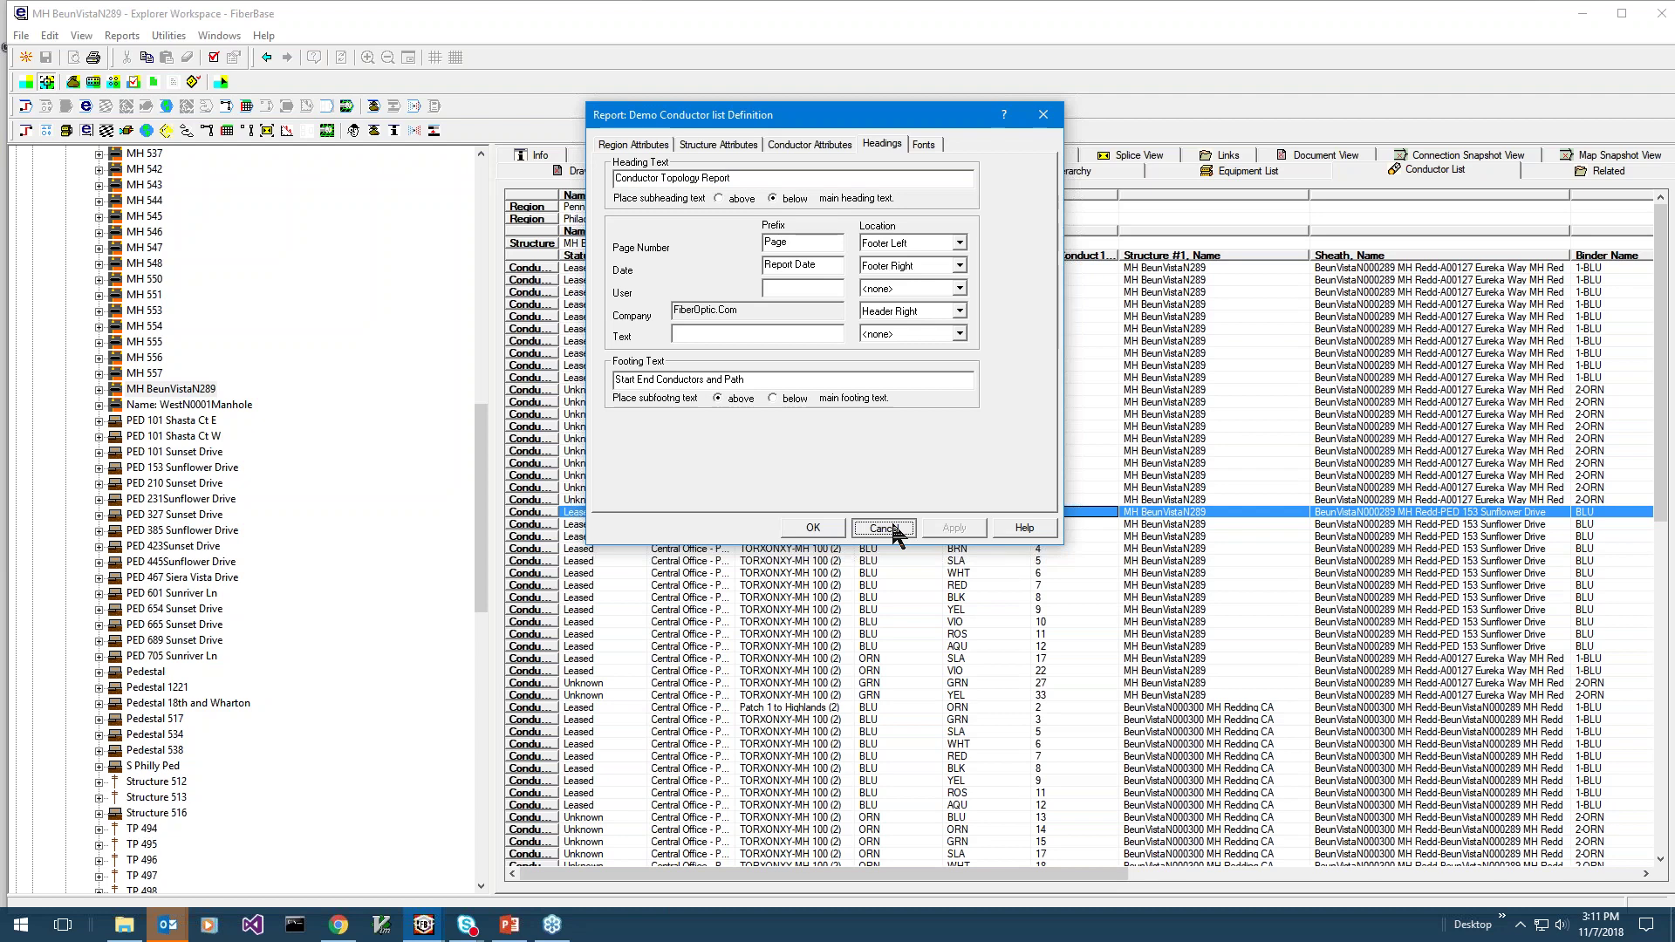
click(883, 529)
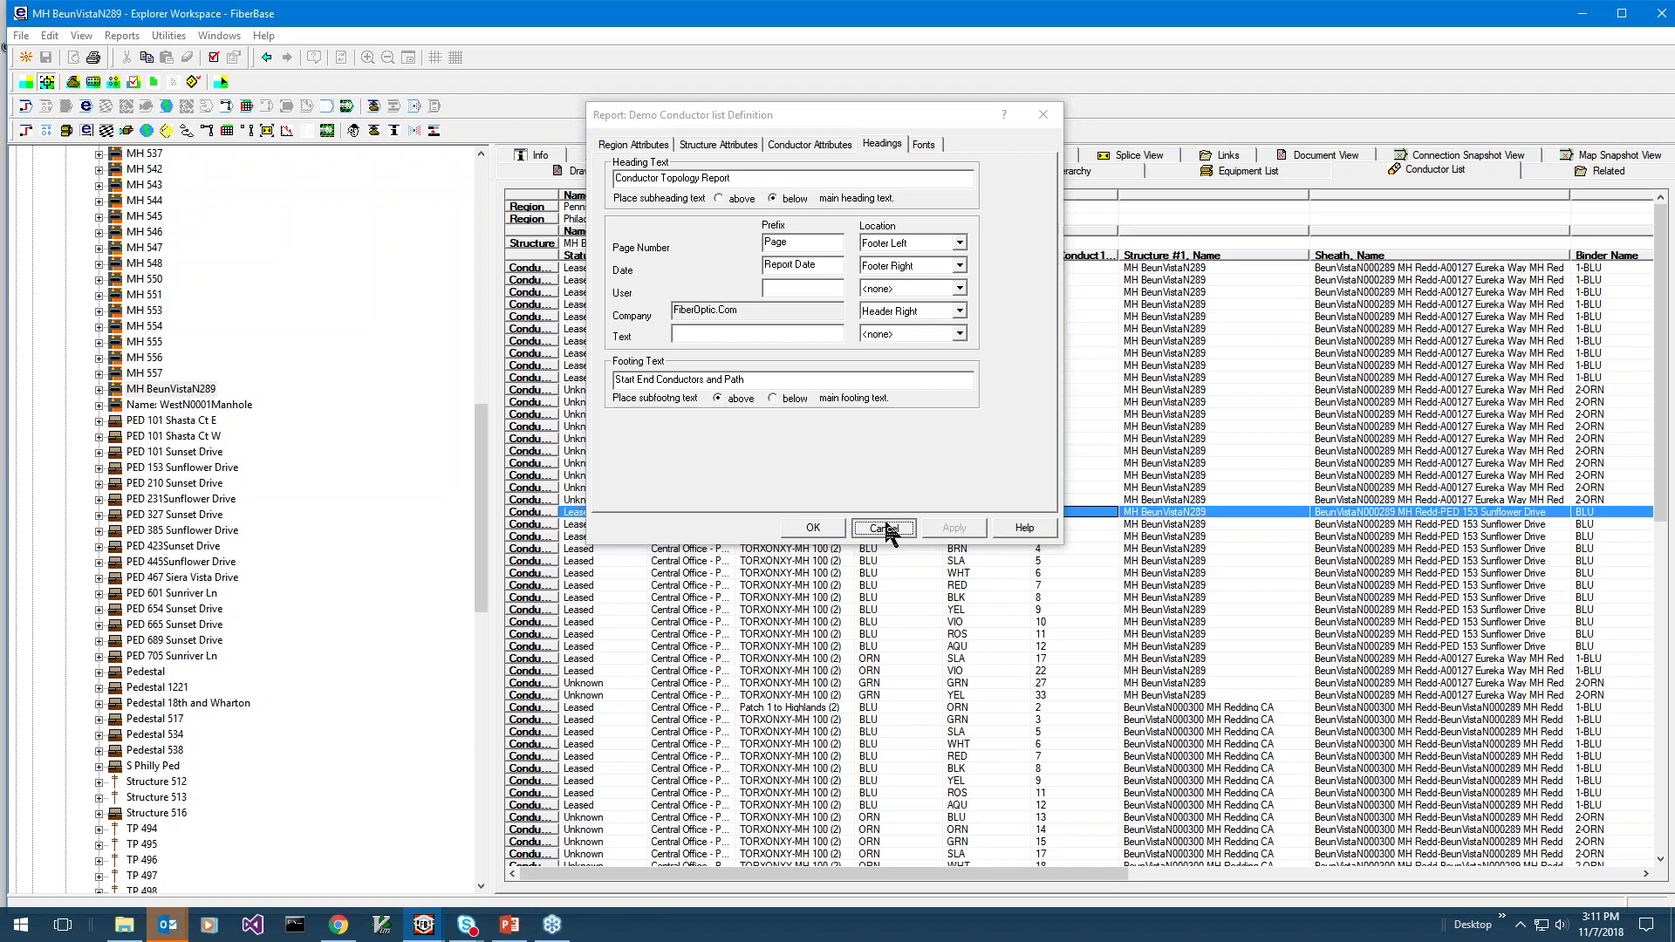
Set the report's page orientation to landscape in the page setup and save the changes to Demo Conductor list.
click(21, 36)
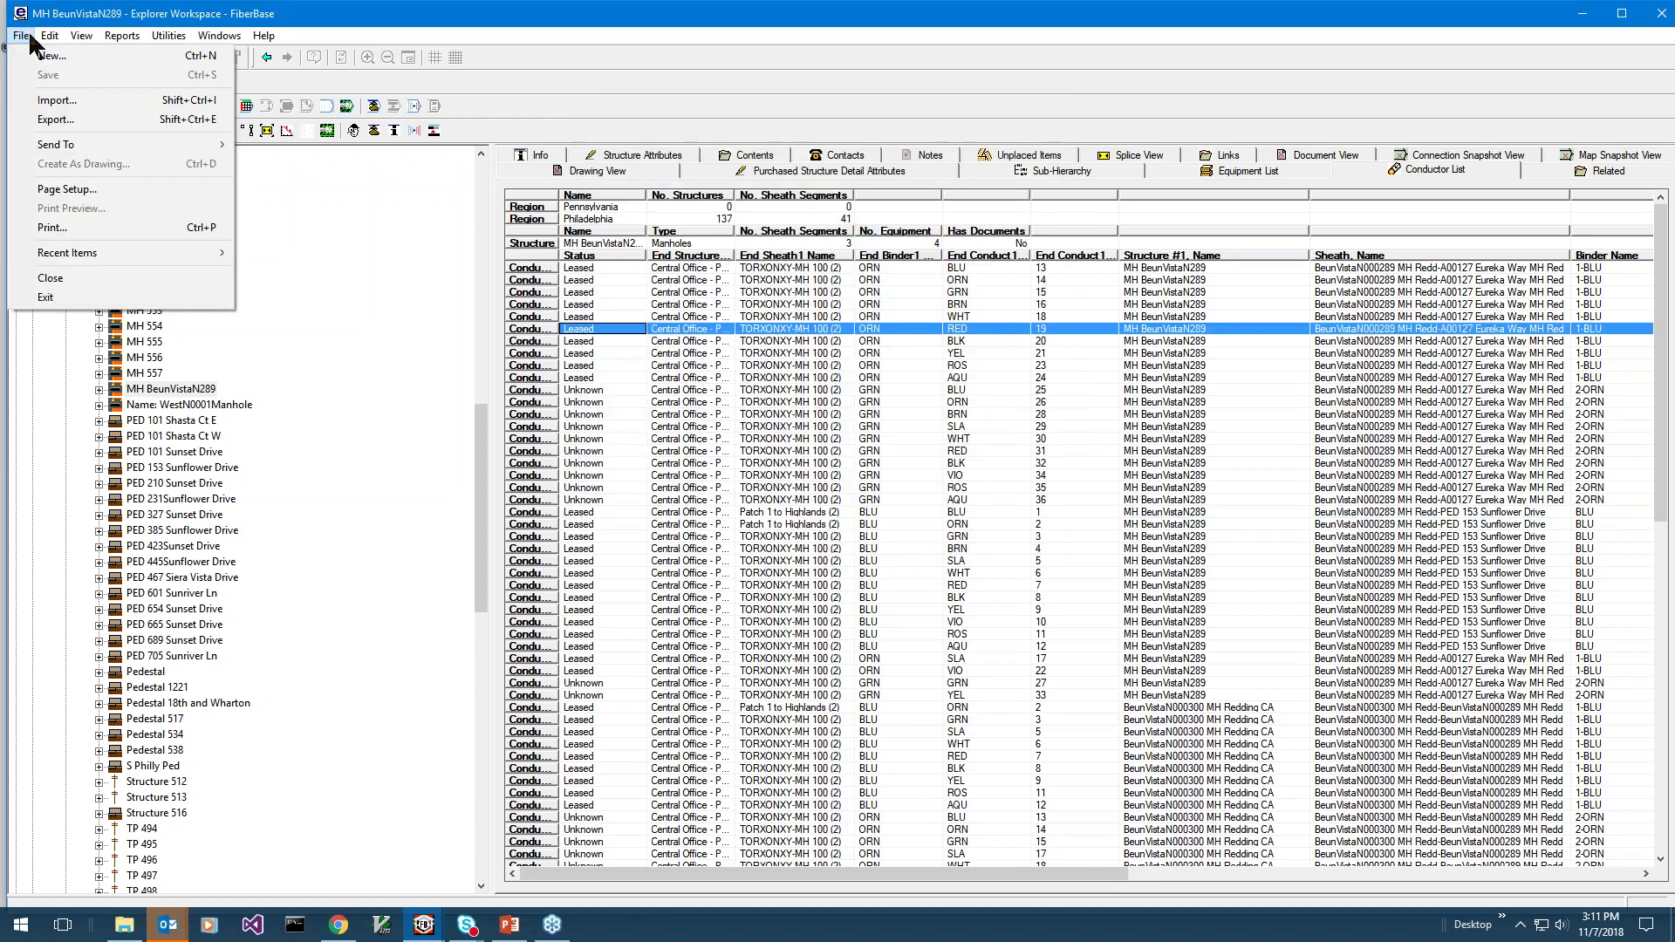
click(67, 189)
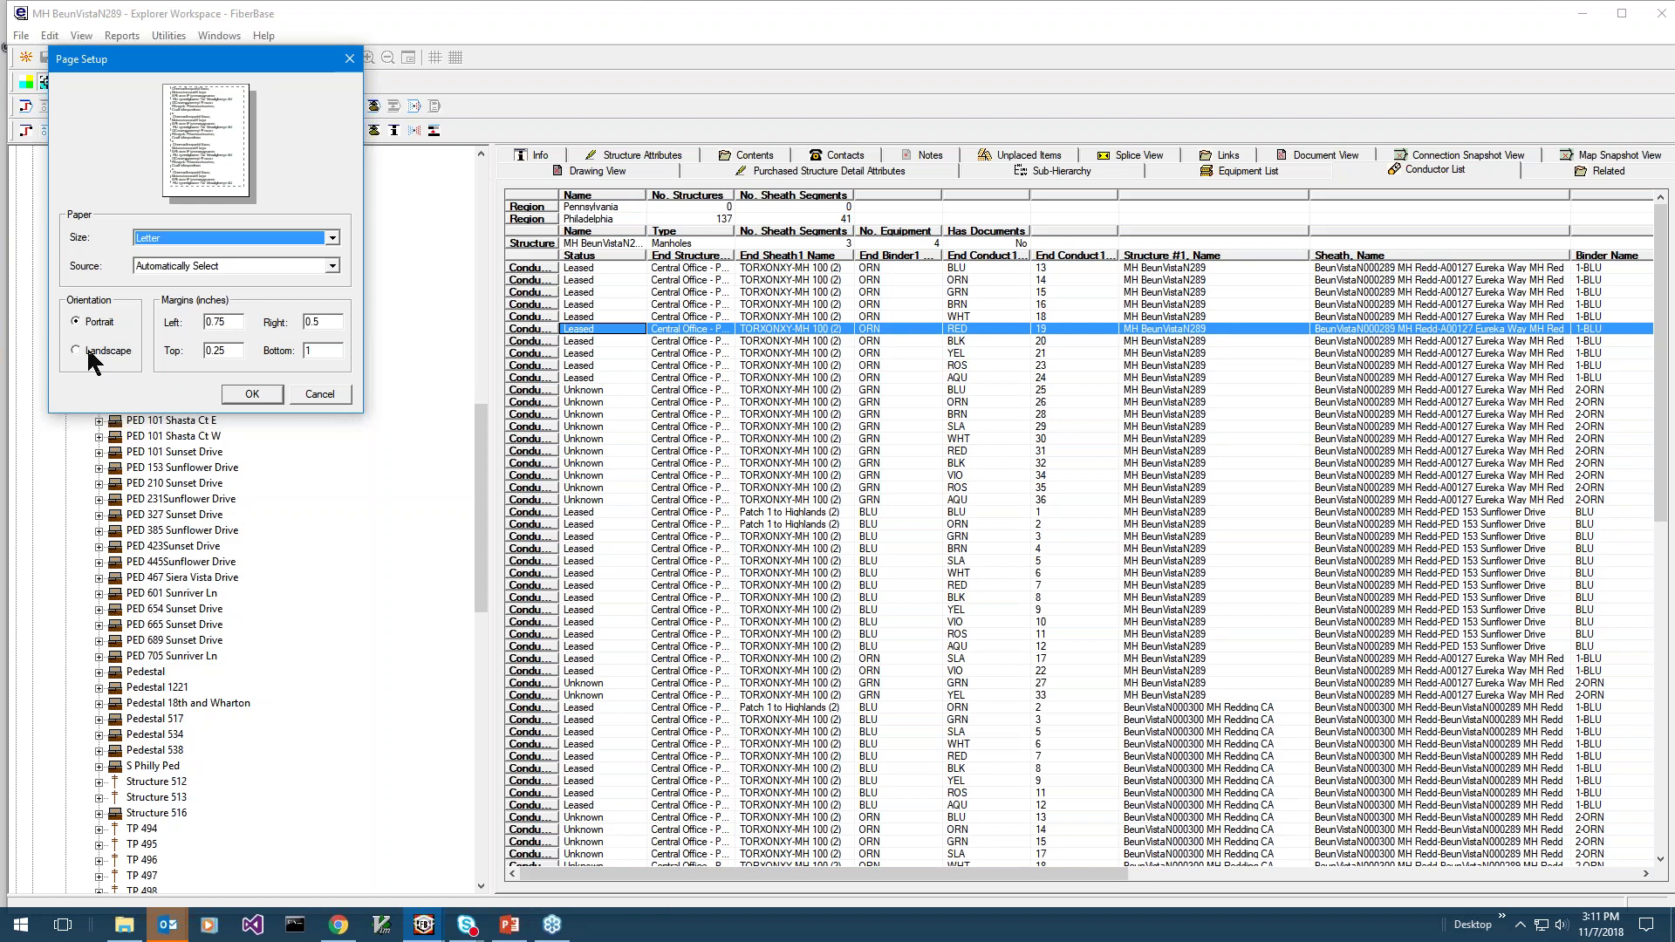
click(251, 392)
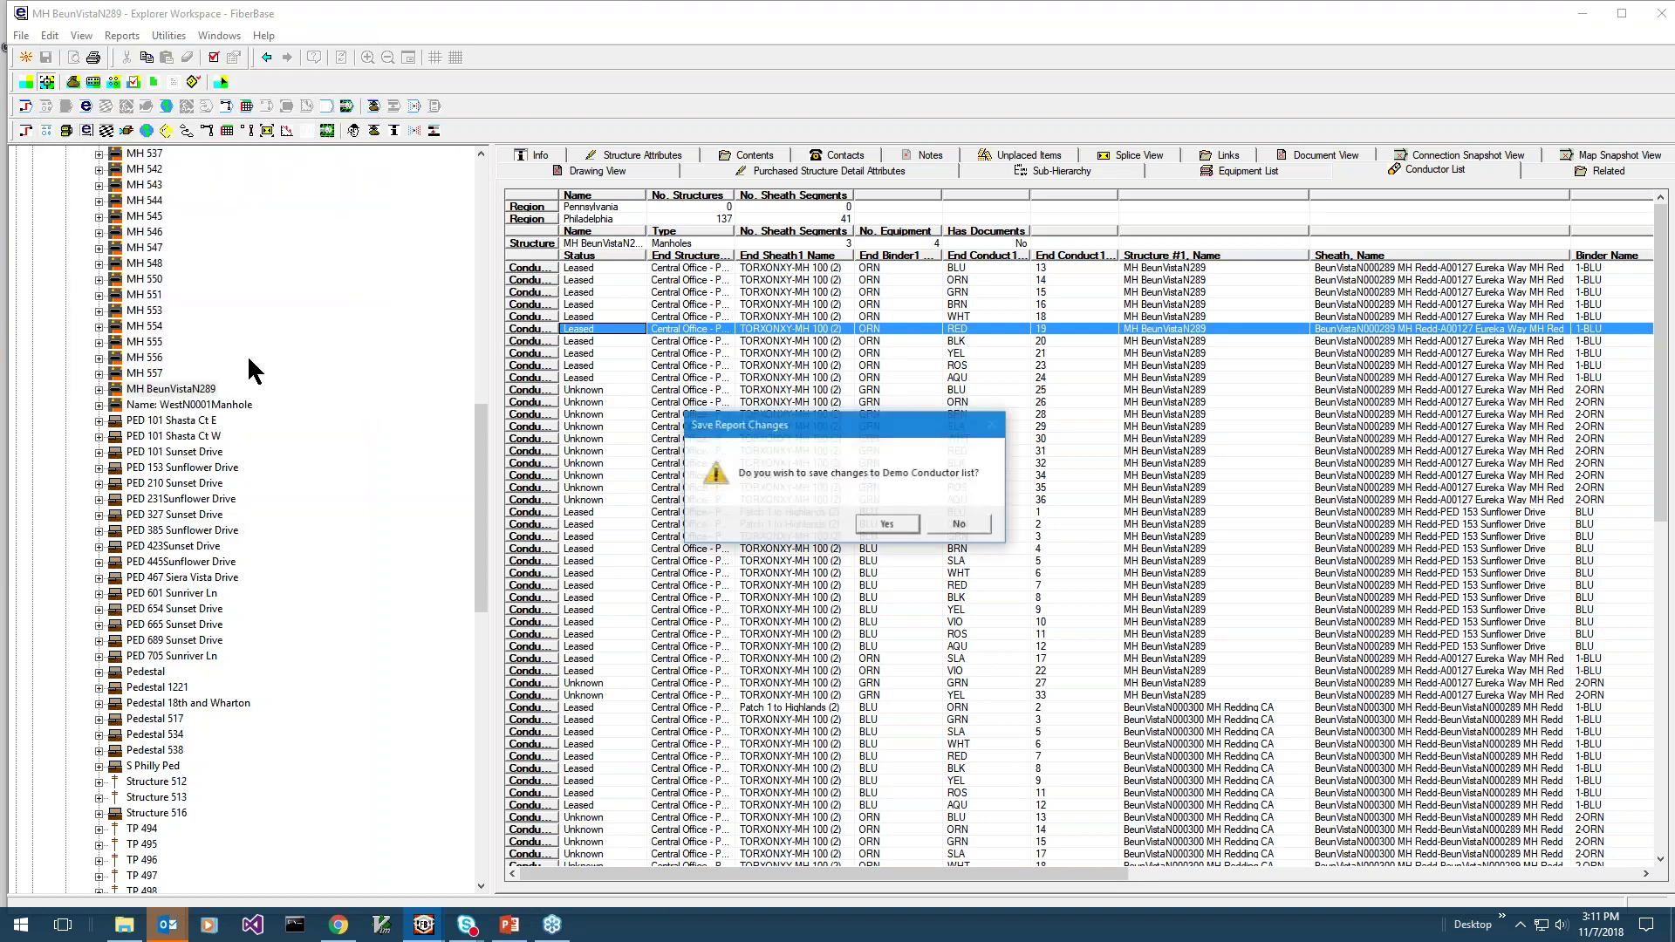
key(Return)
Print the whole conductor report with Microsoft XPS Document Writer, saving it as the XPS document today.xps in the webinar folder.
click(21, 35)
click(35, 228)
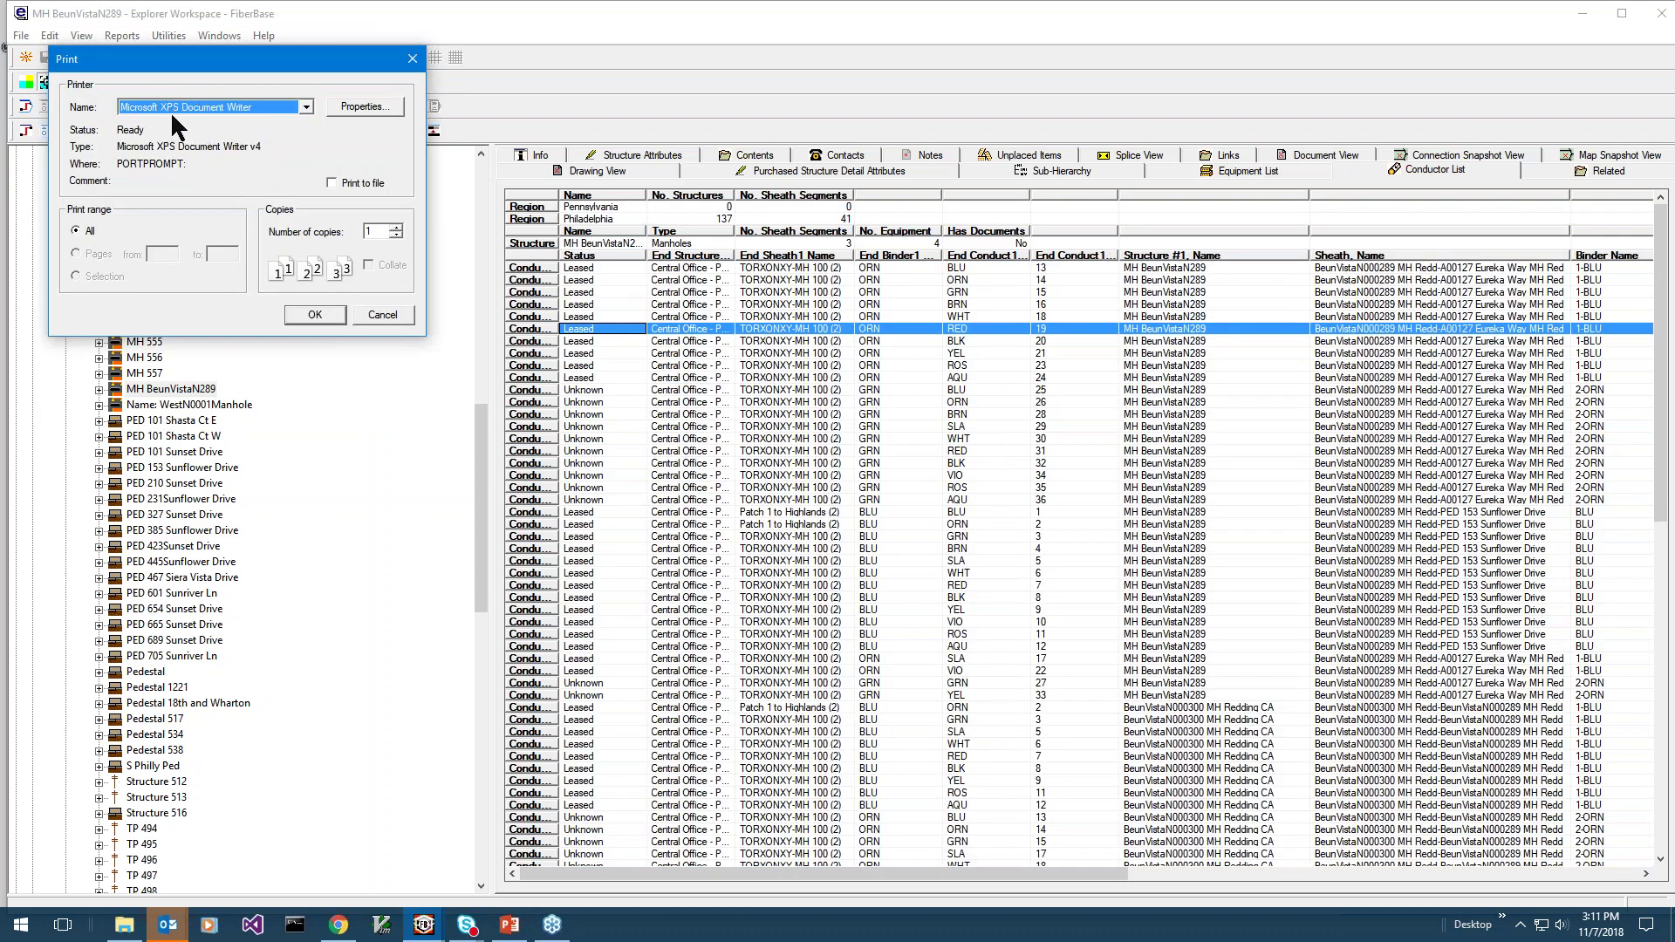
click(336, 323)
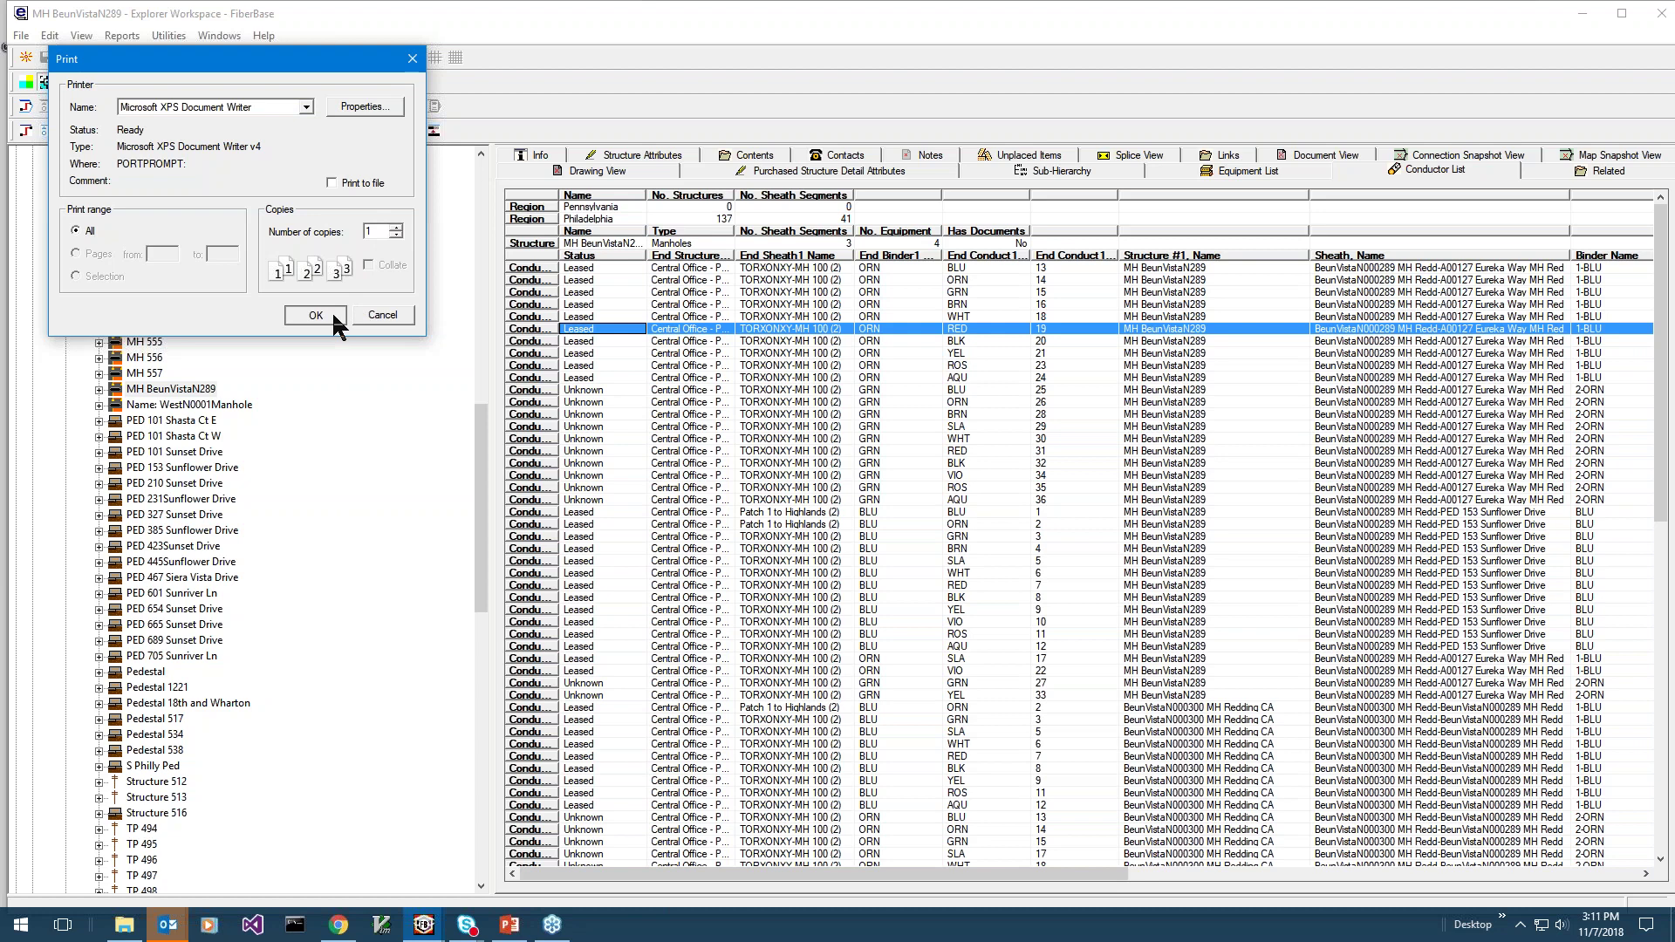
click(336, 323)
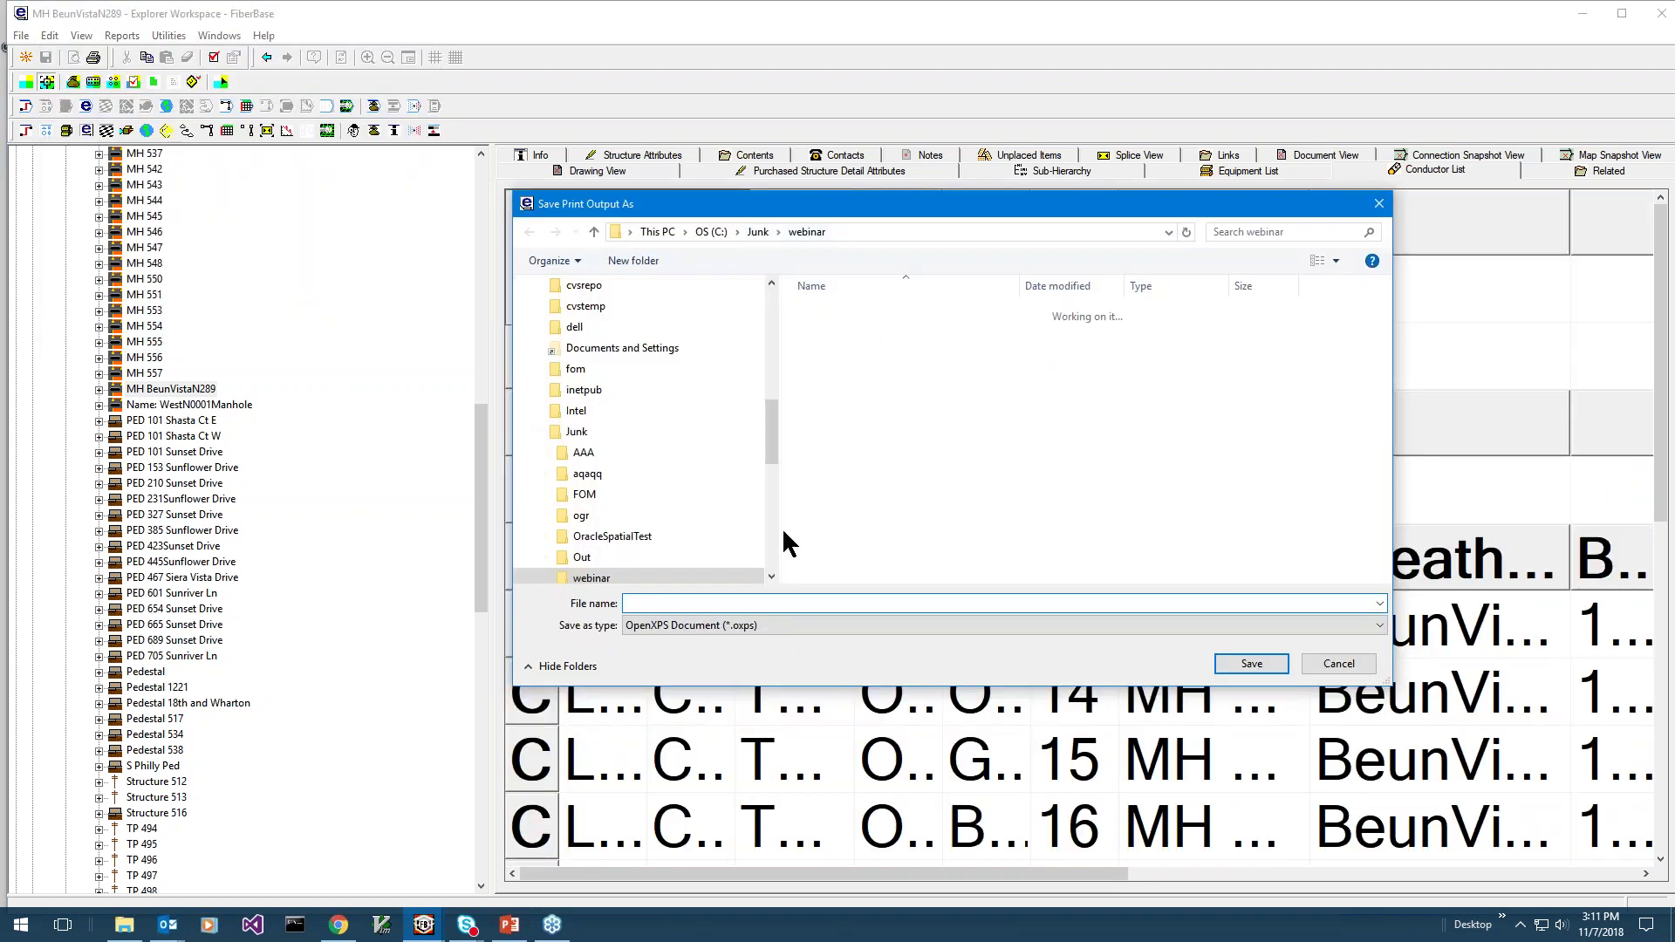
text(today)
click(769, 624)
click(724, 647)
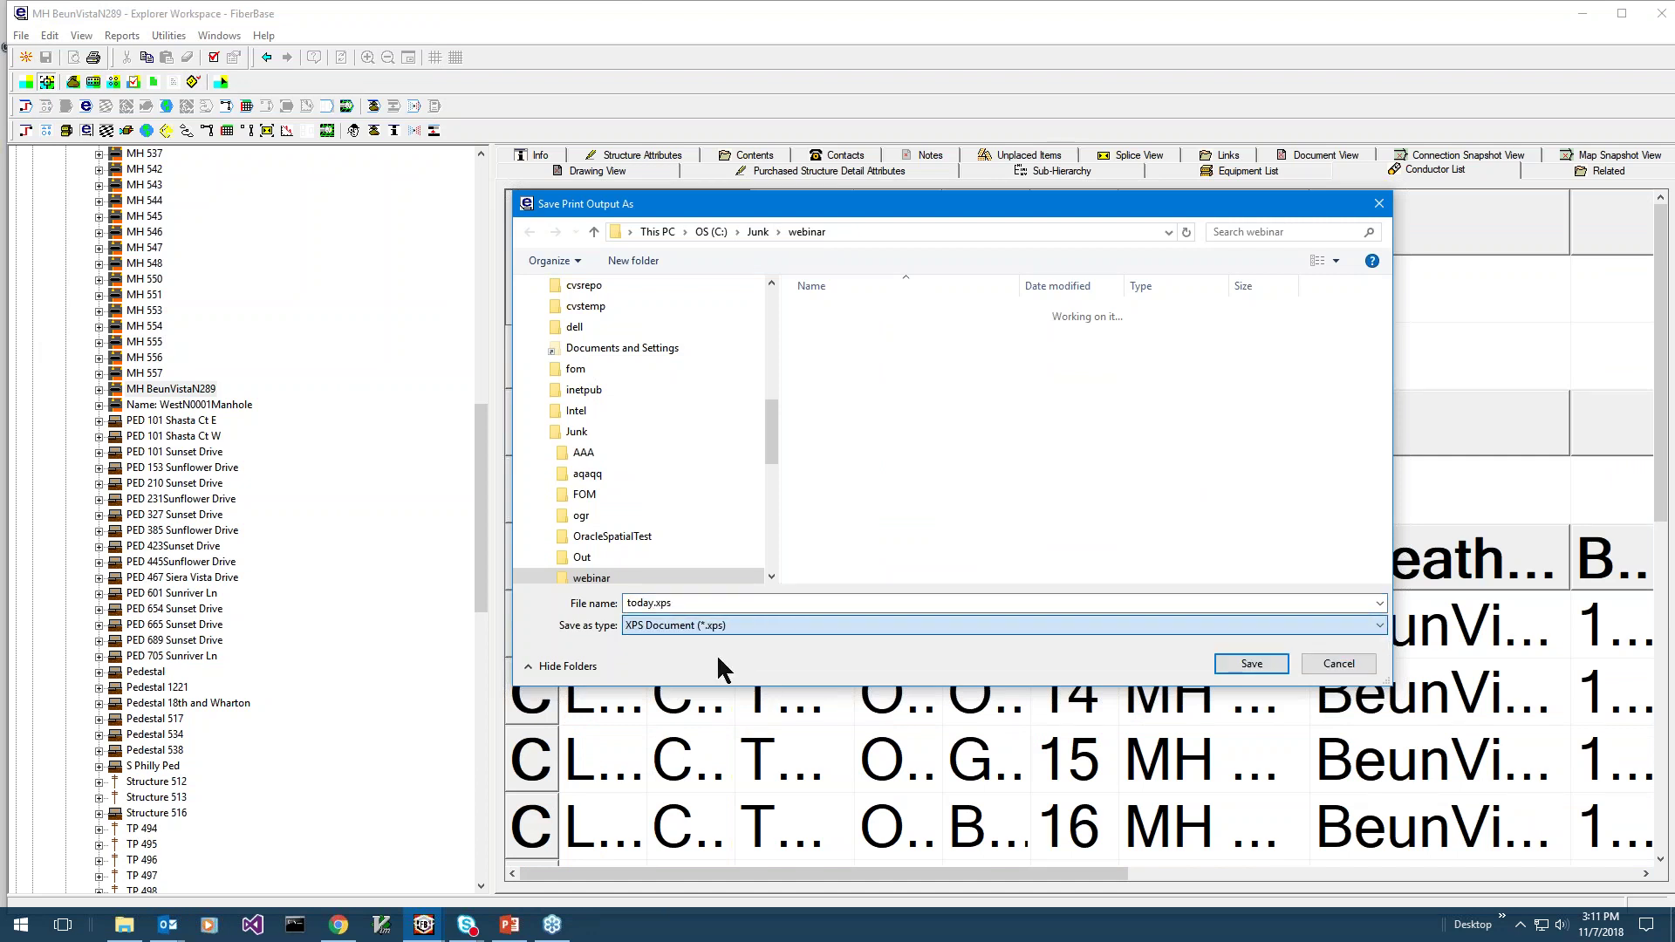
click(1252, 665)
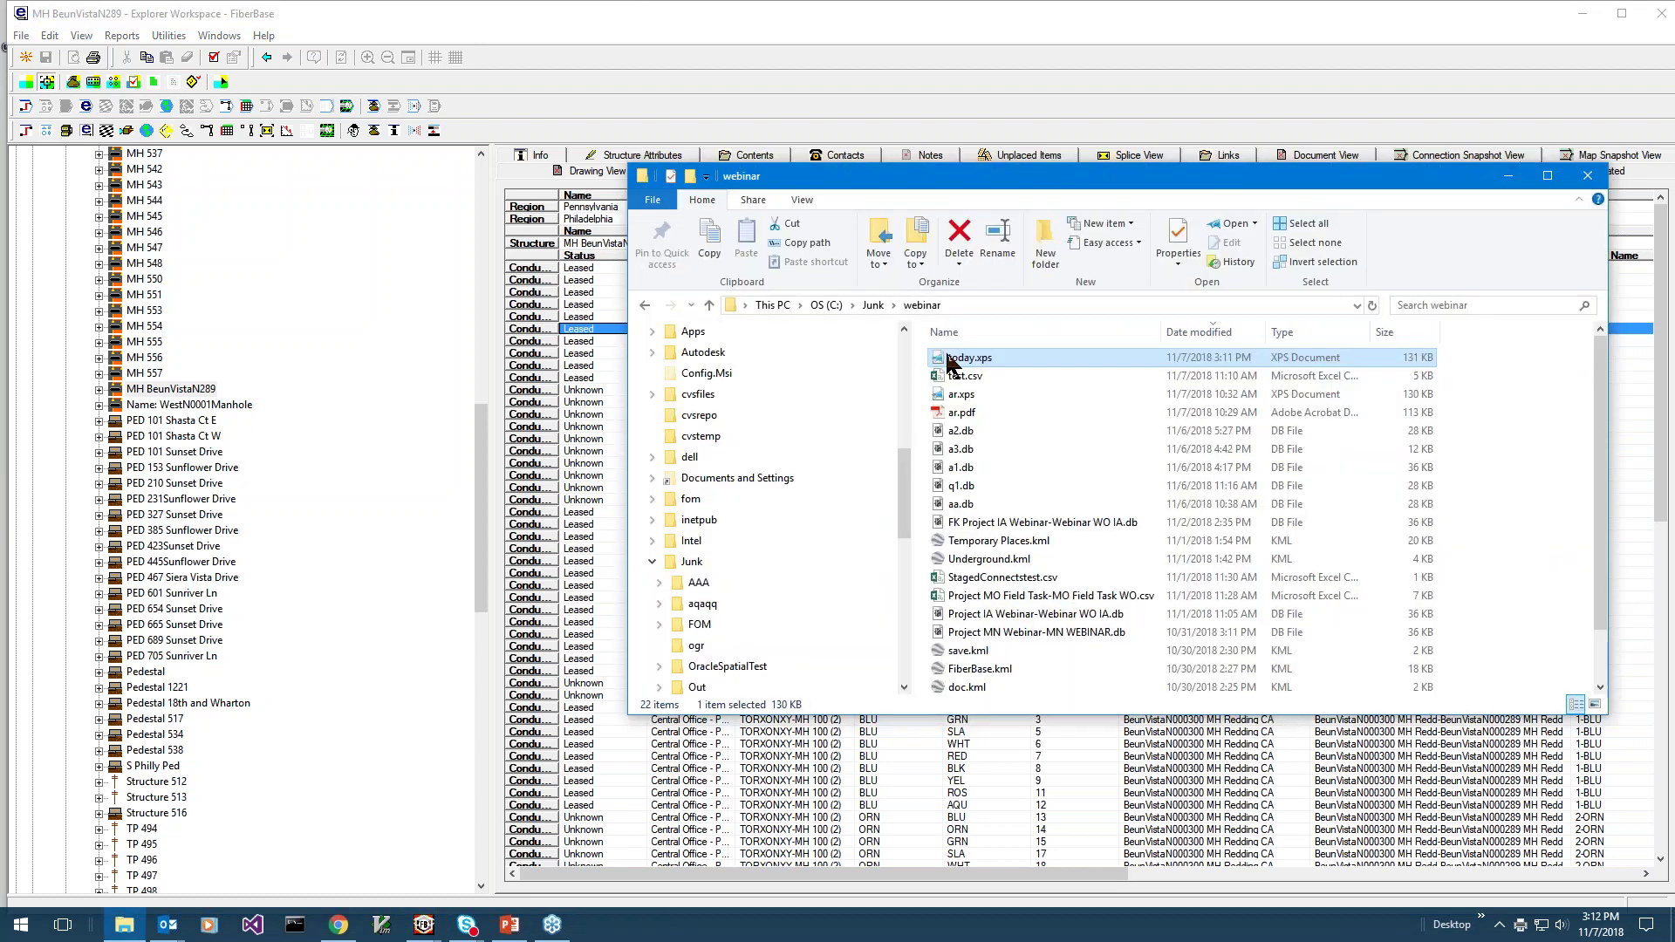
Open today.xps from the webinar folder and examine the headings, footers and first-end conductor columns on pages 1-A and 2-A.
double_click(950, 362)
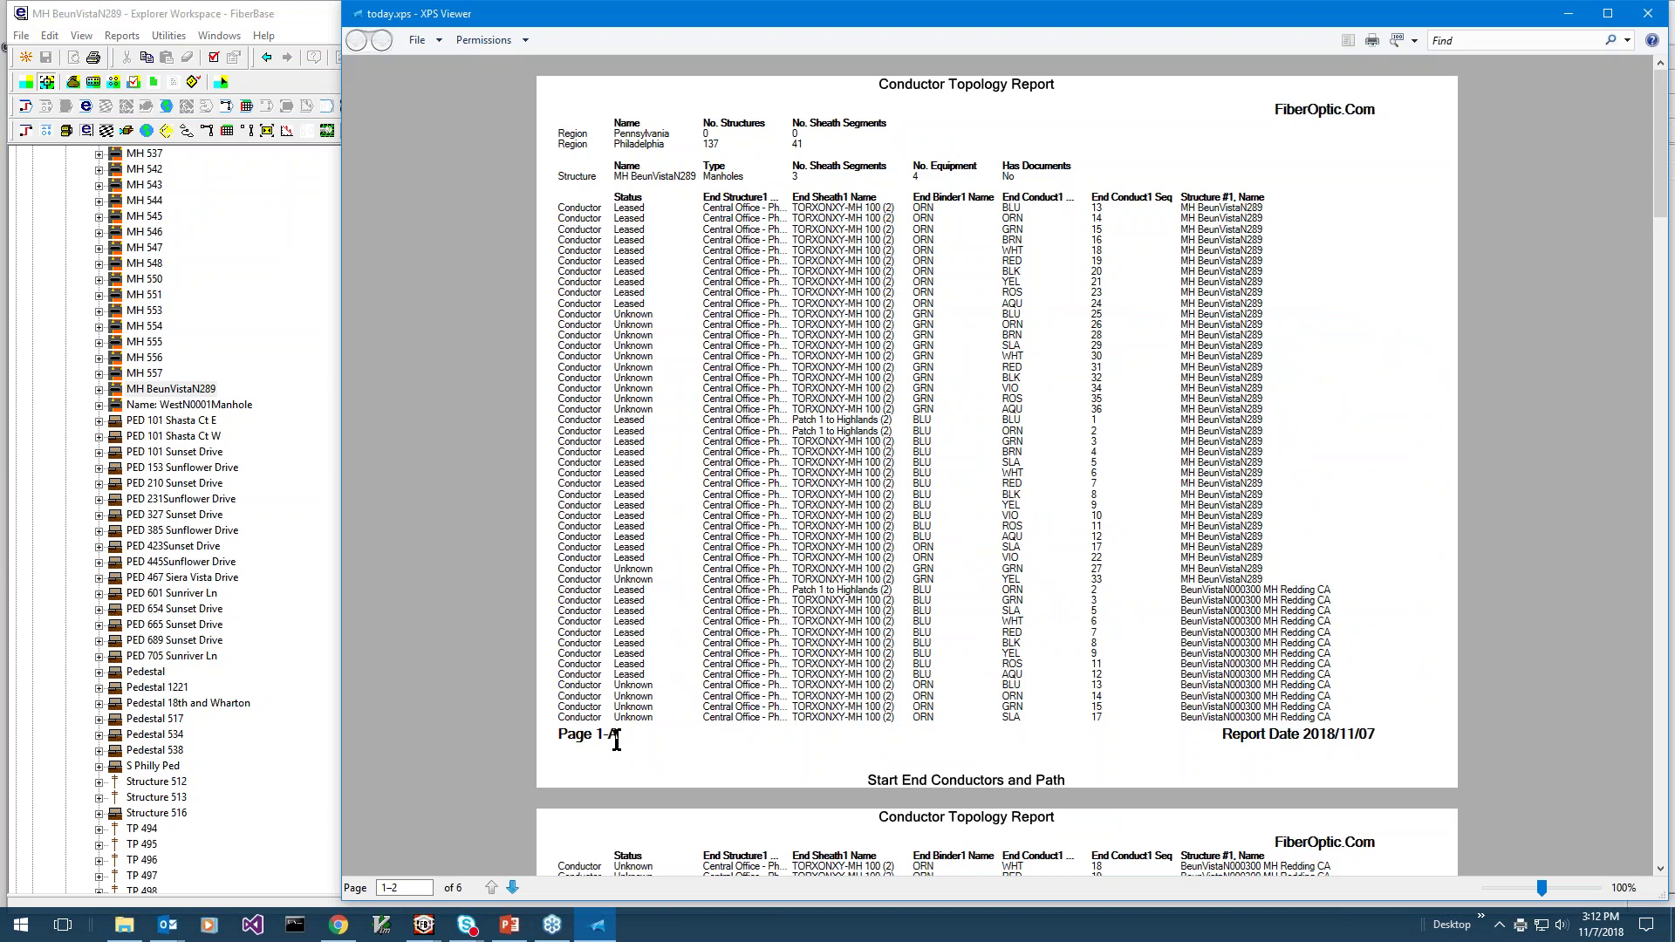
scroll(616, 740, down, 1)
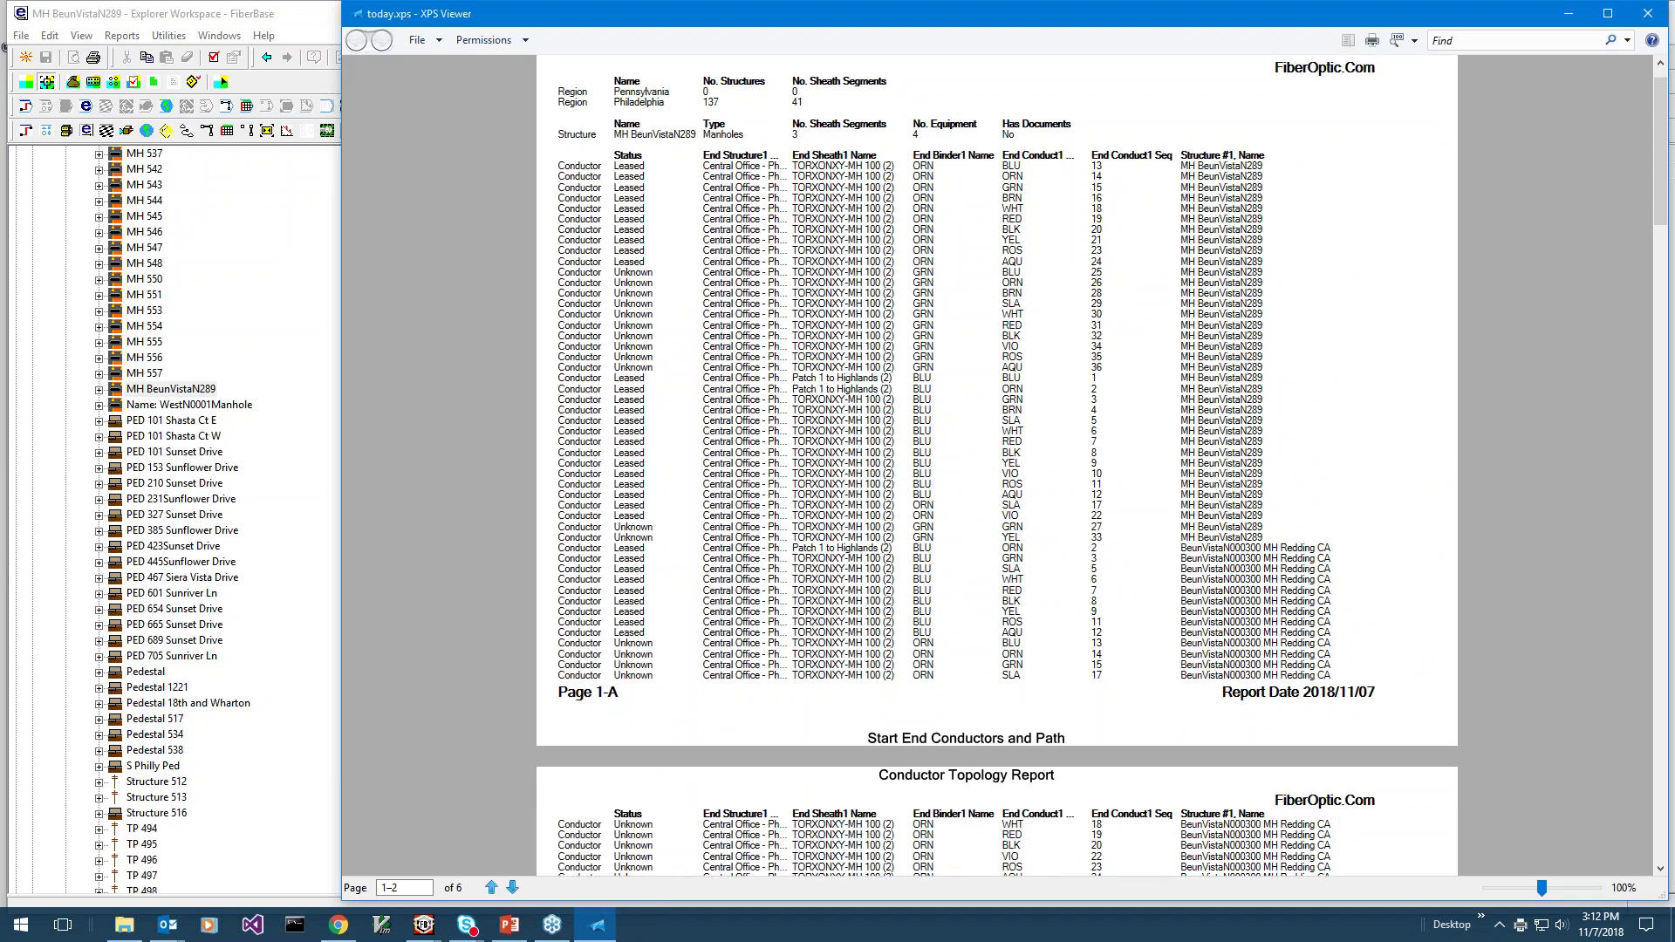
scroll(997, 462, down, 10)
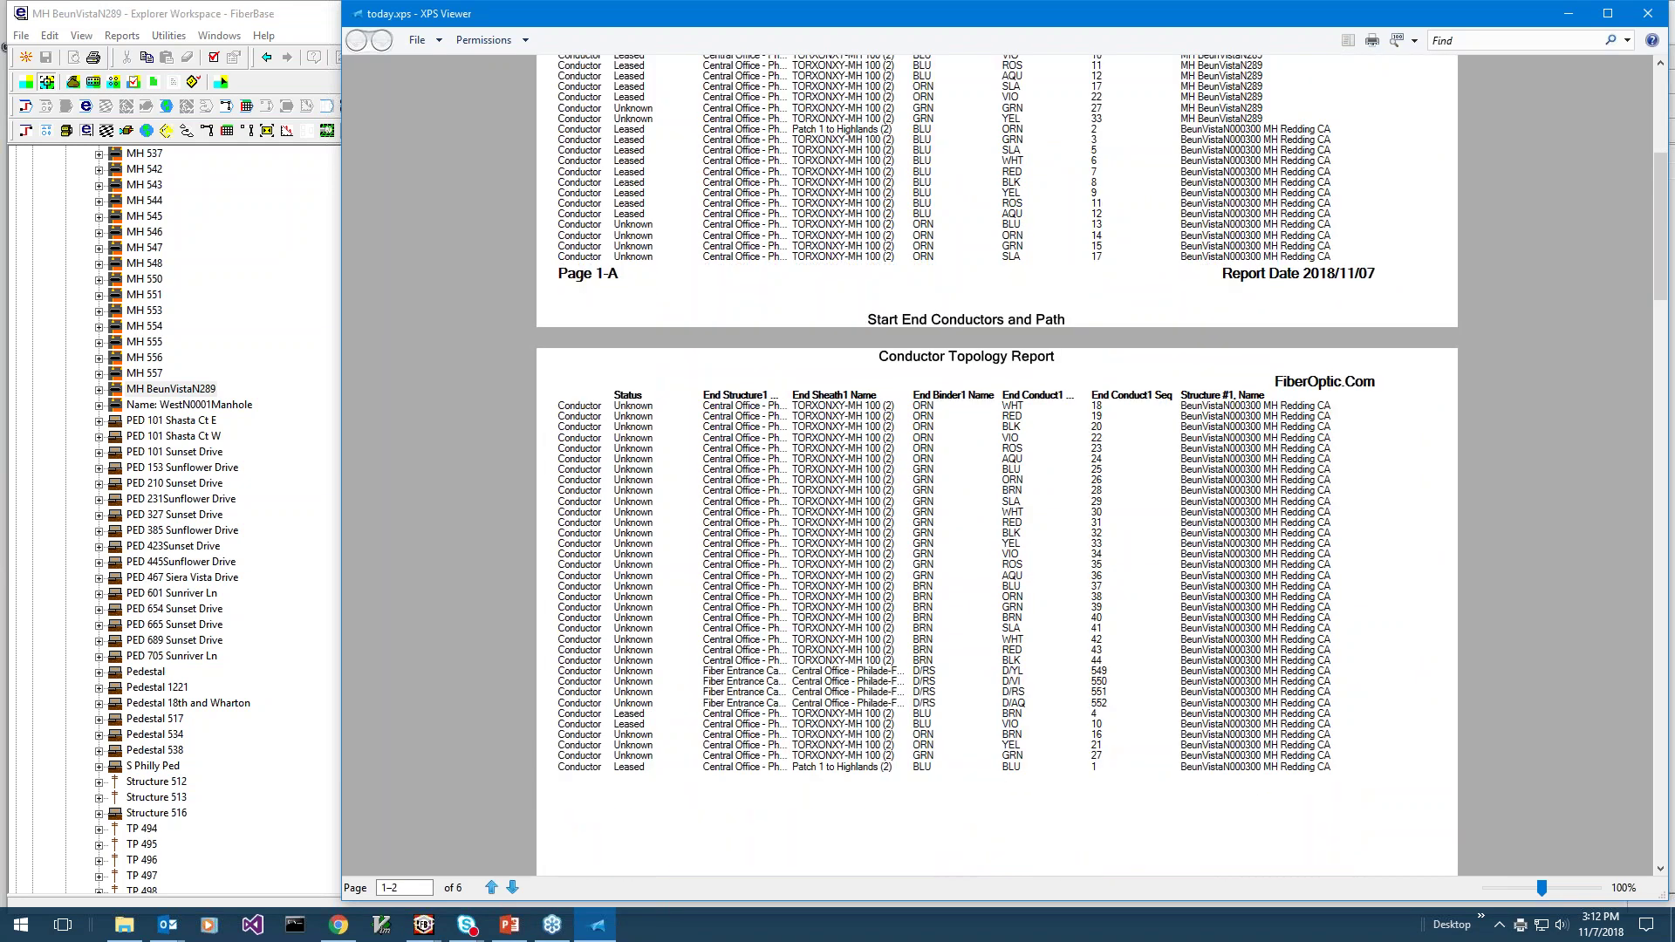
scroll(997, 463, down, 6)
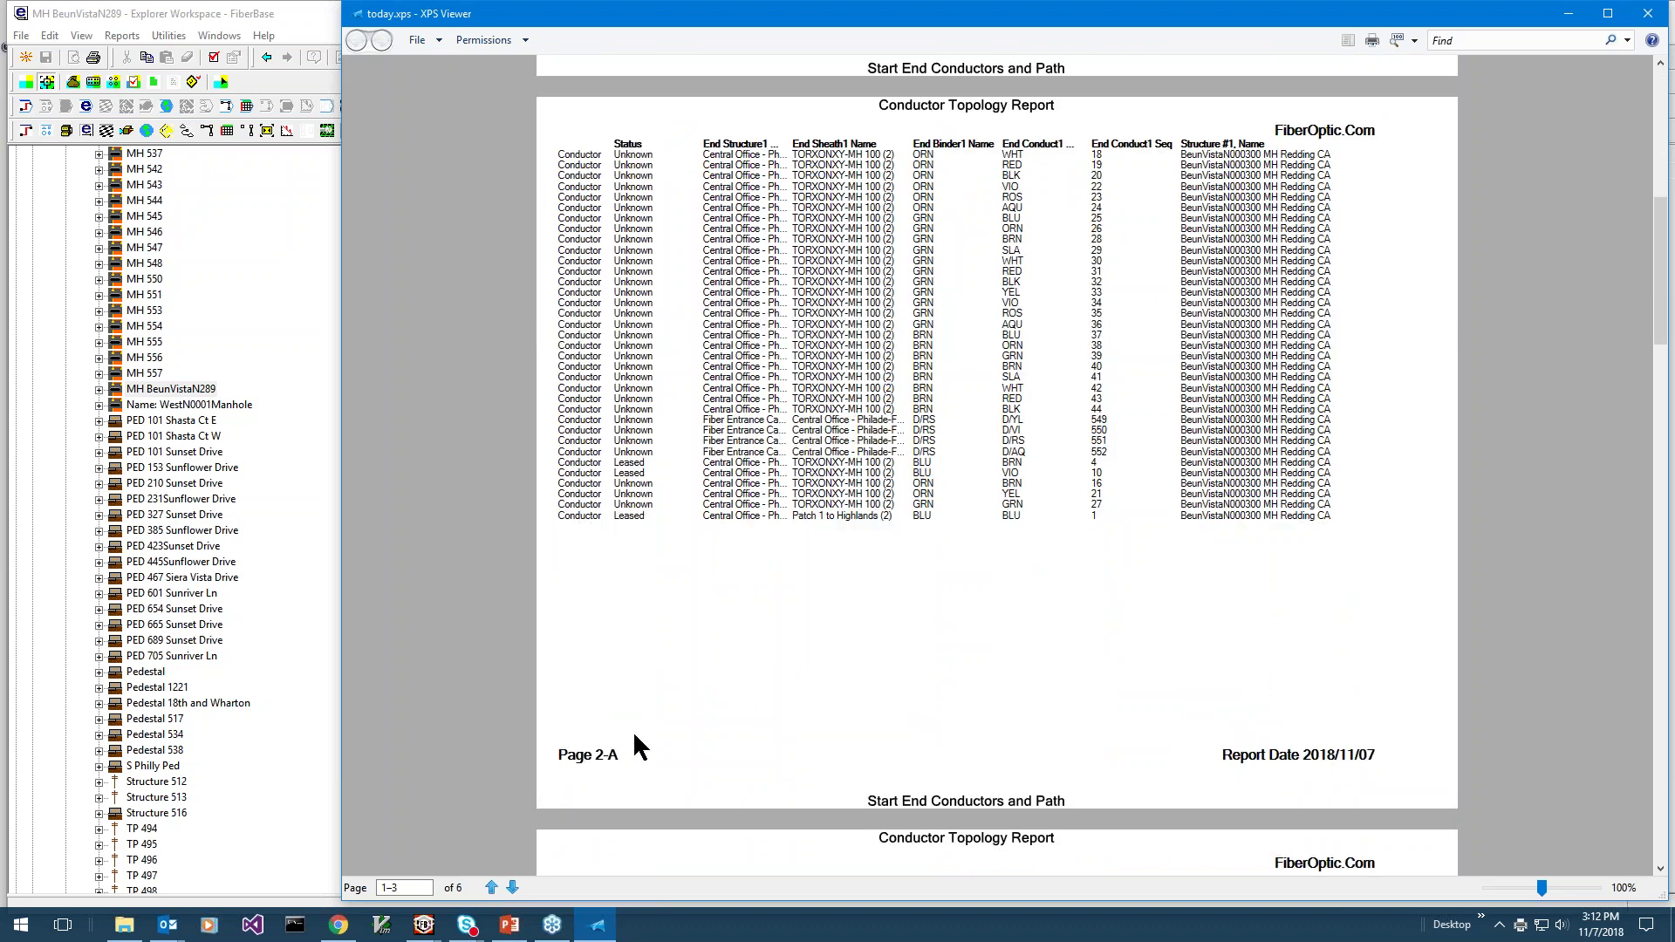
scroll(641, 747, down, 1)
scroll(634, 735, down, 8)
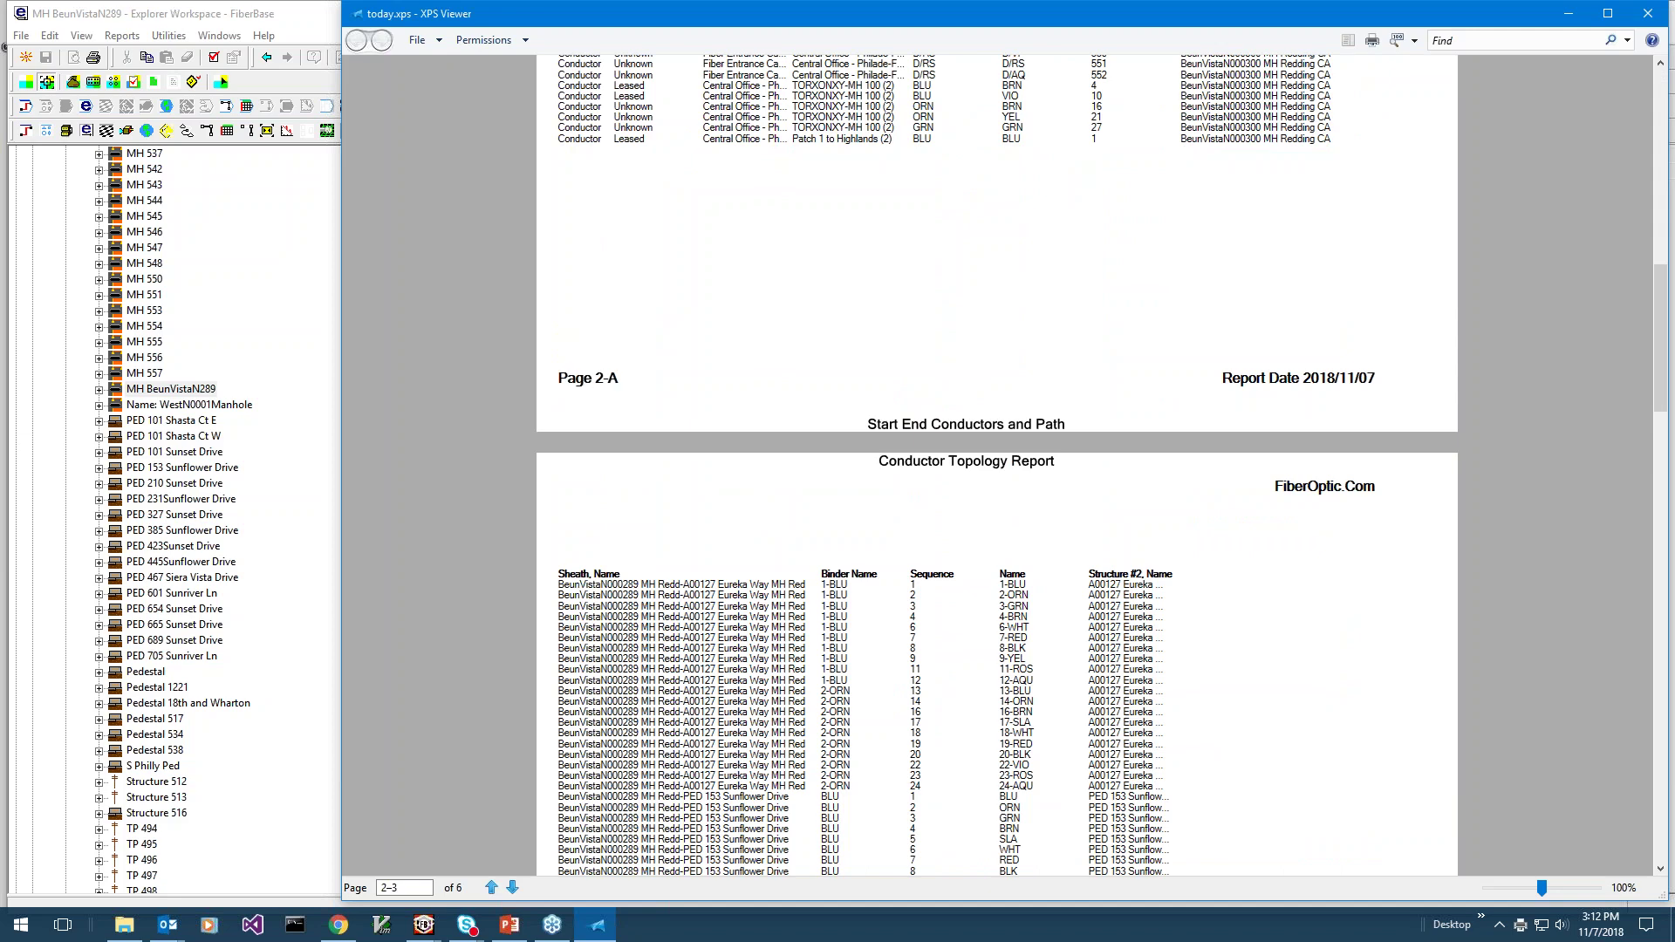
Examine the sheath, binder and second-end columns on the remaining pages of the printed report, and close it.
scroll(582, 656, down, 11)
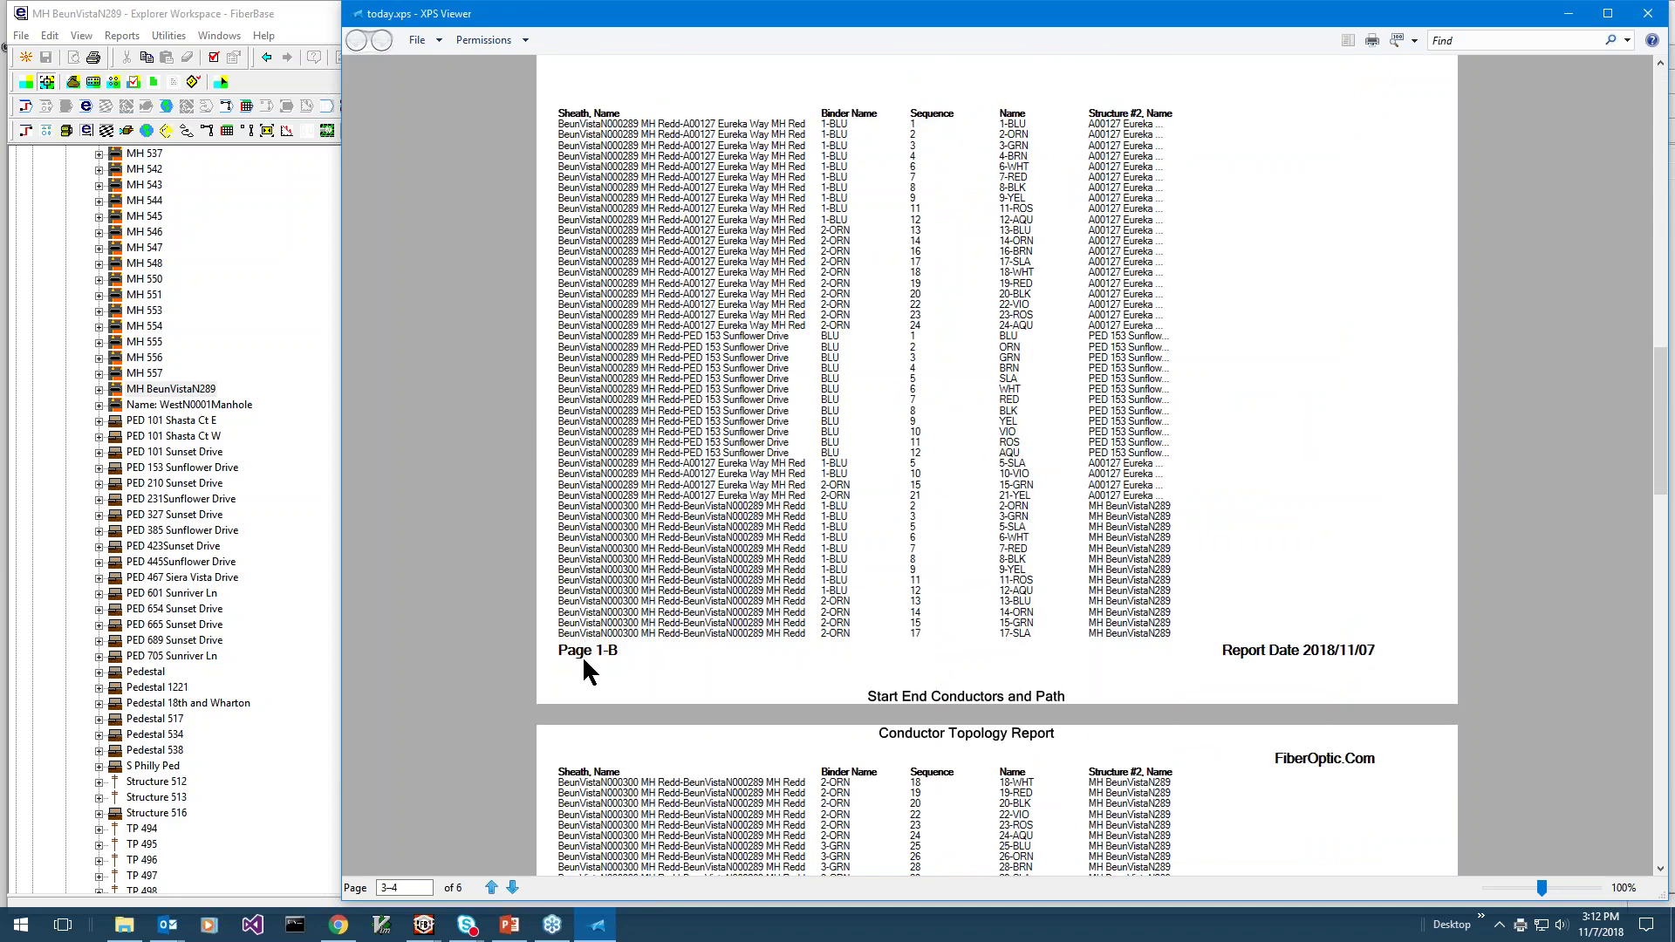
scroll(583, 656, down, 1)
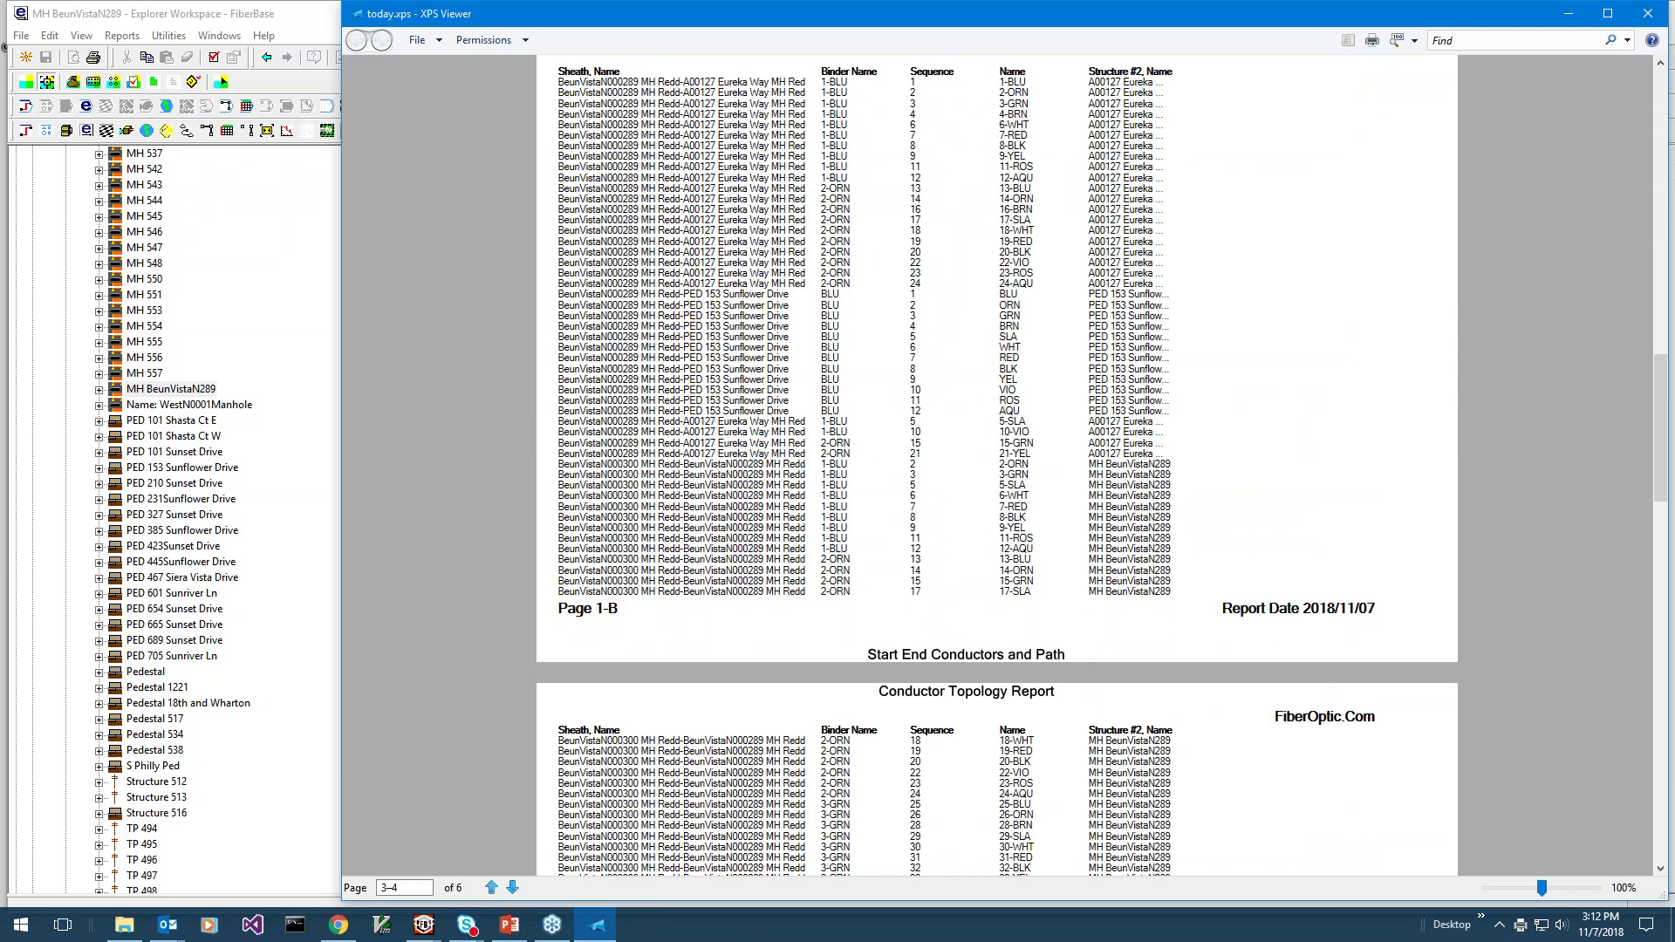
scroll(997, 467, up, 2)
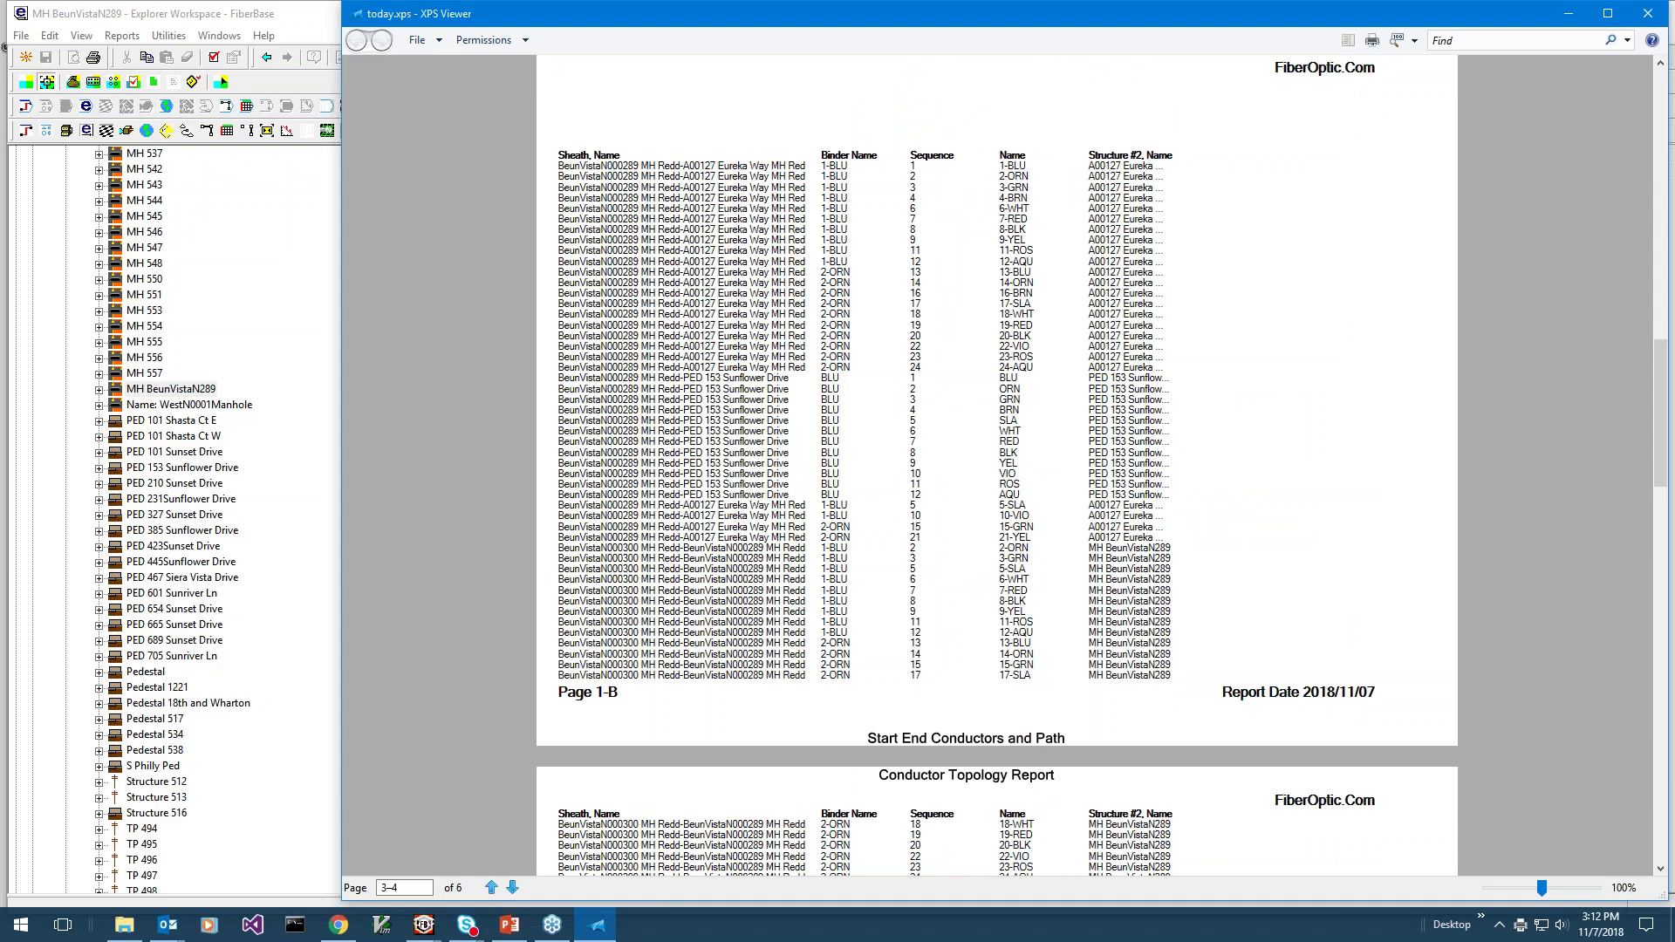
scroll(997, 466, down, 5)
key(Page_Up)
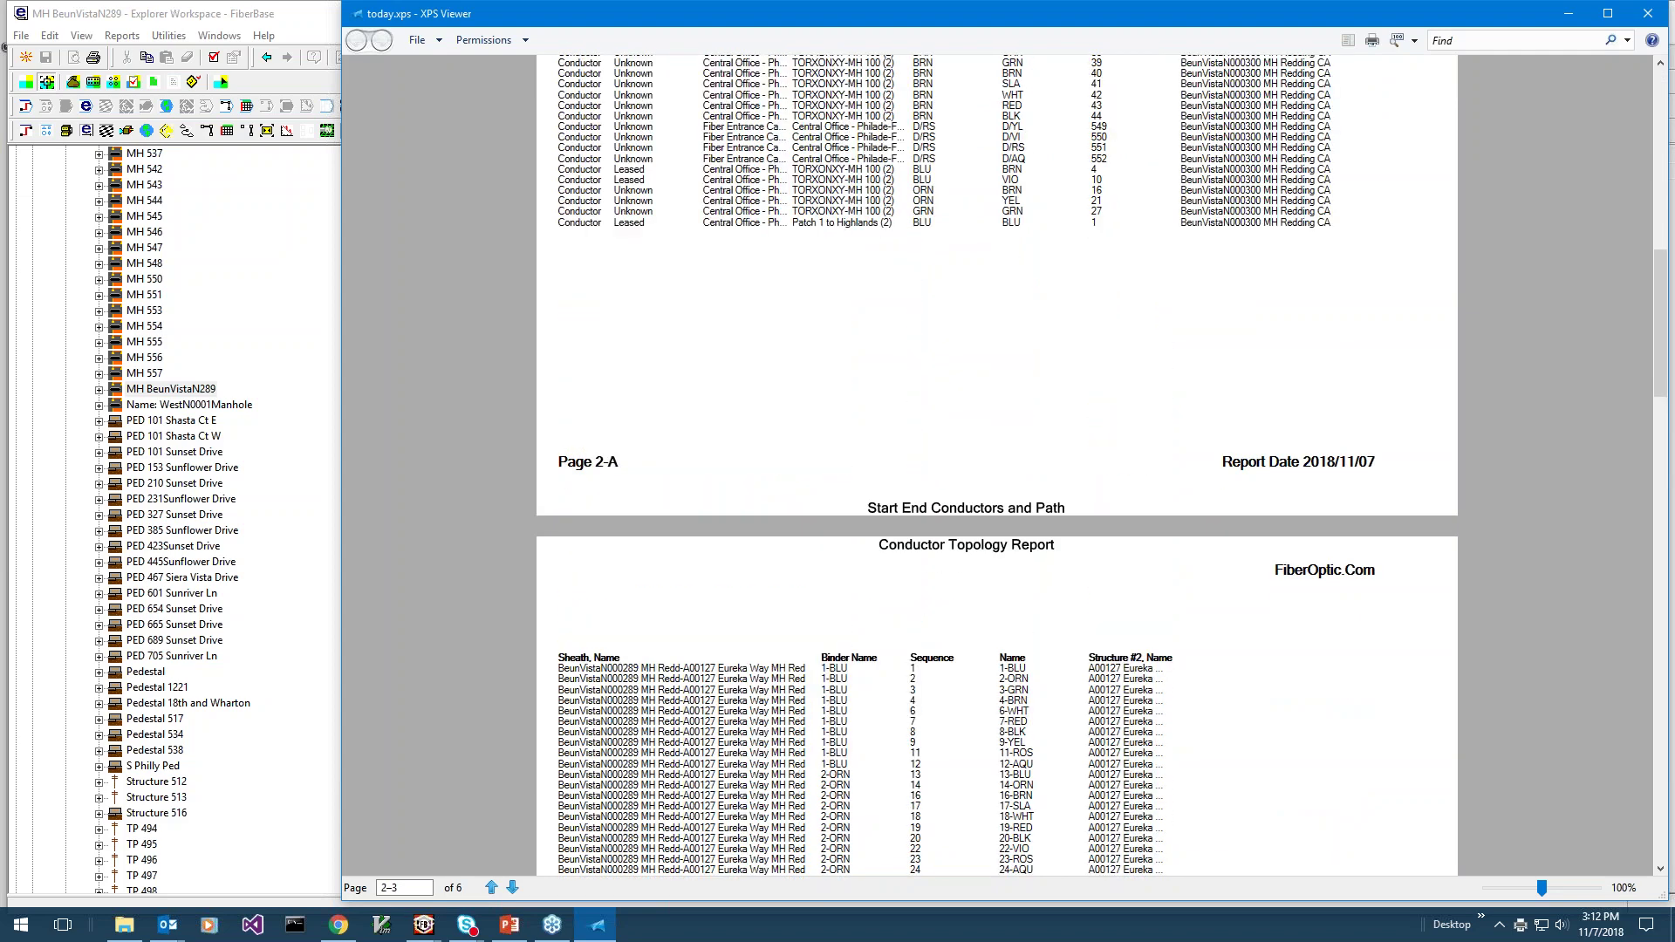
key(Page_Down)
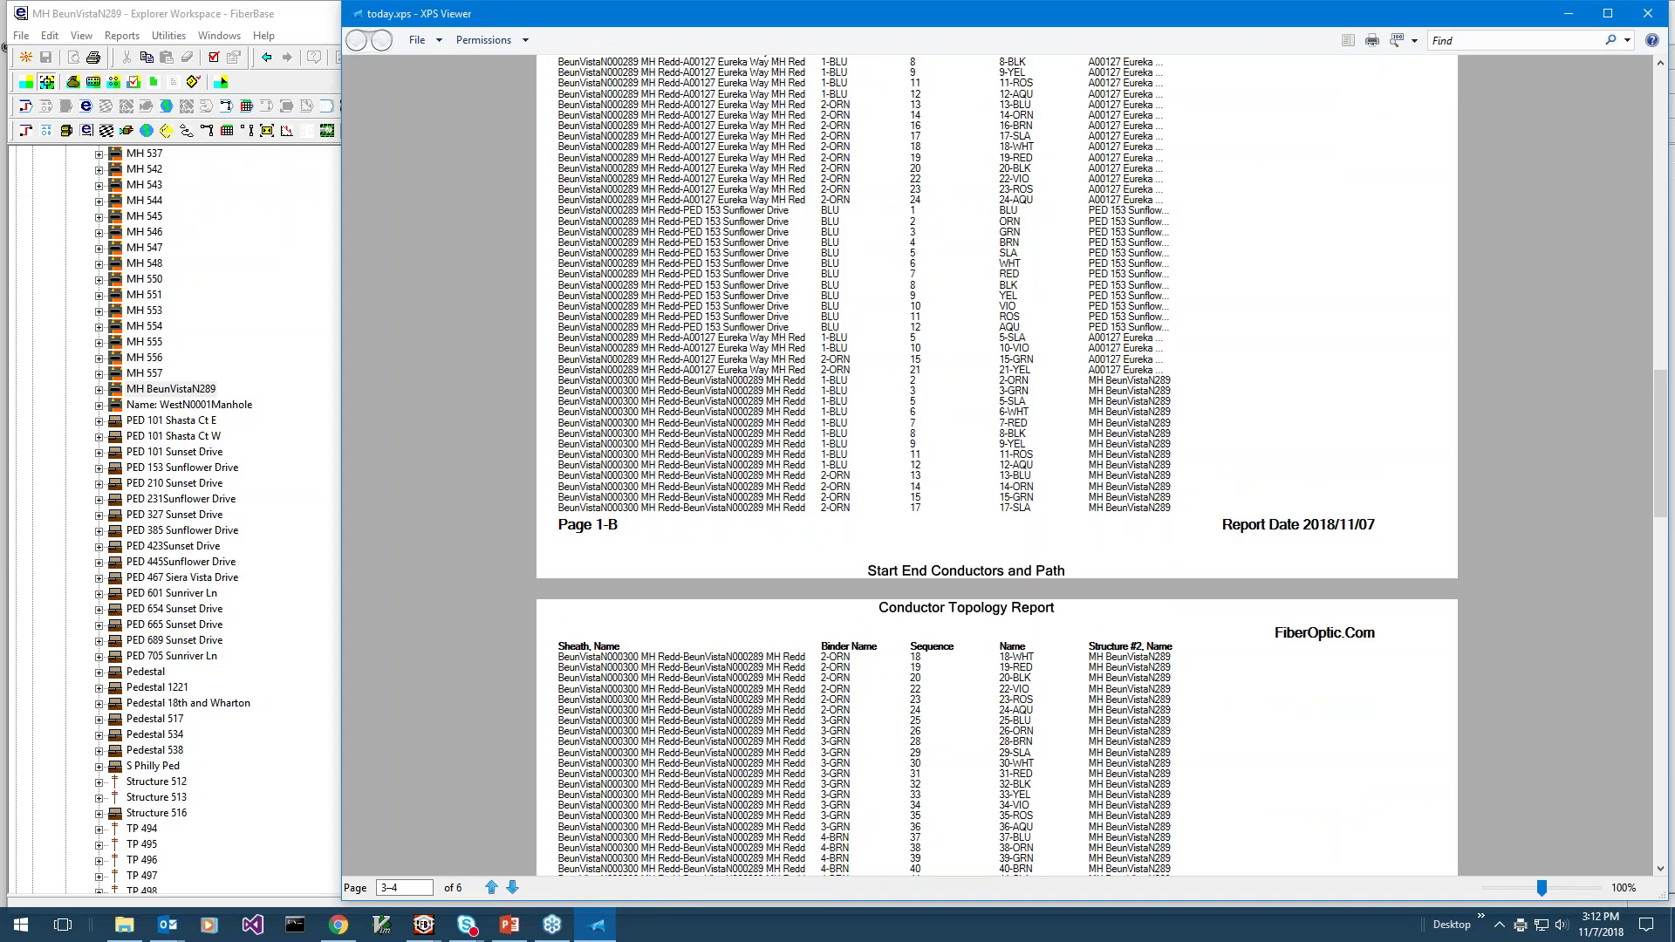
key(Page_Down)
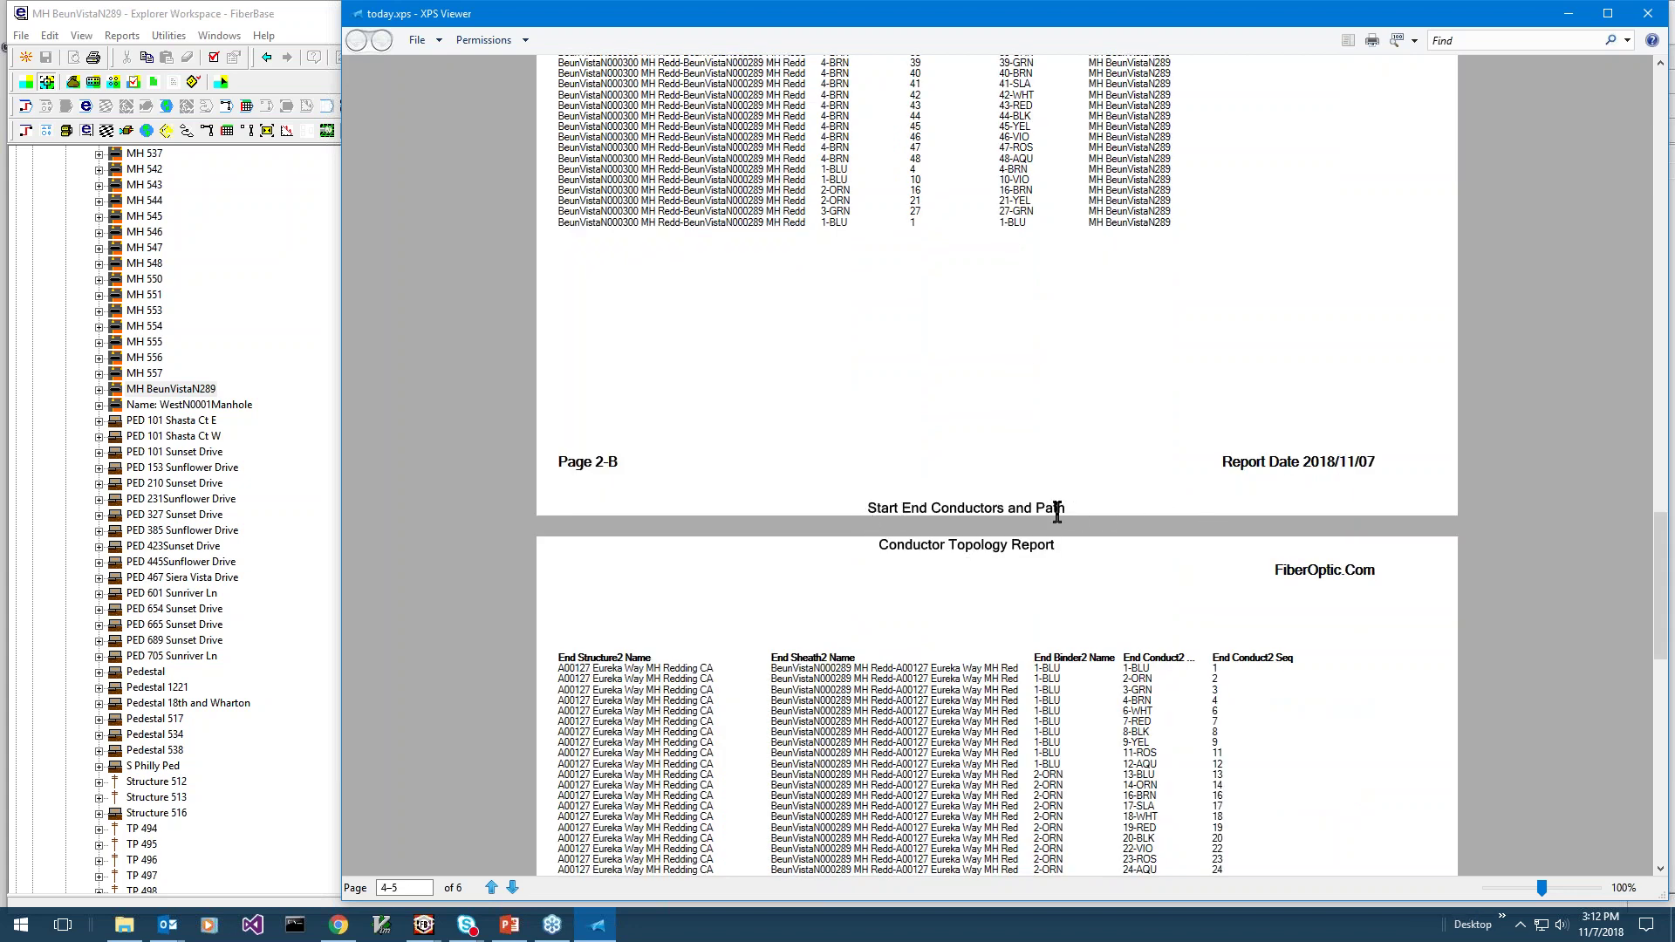
click(1657, 23)
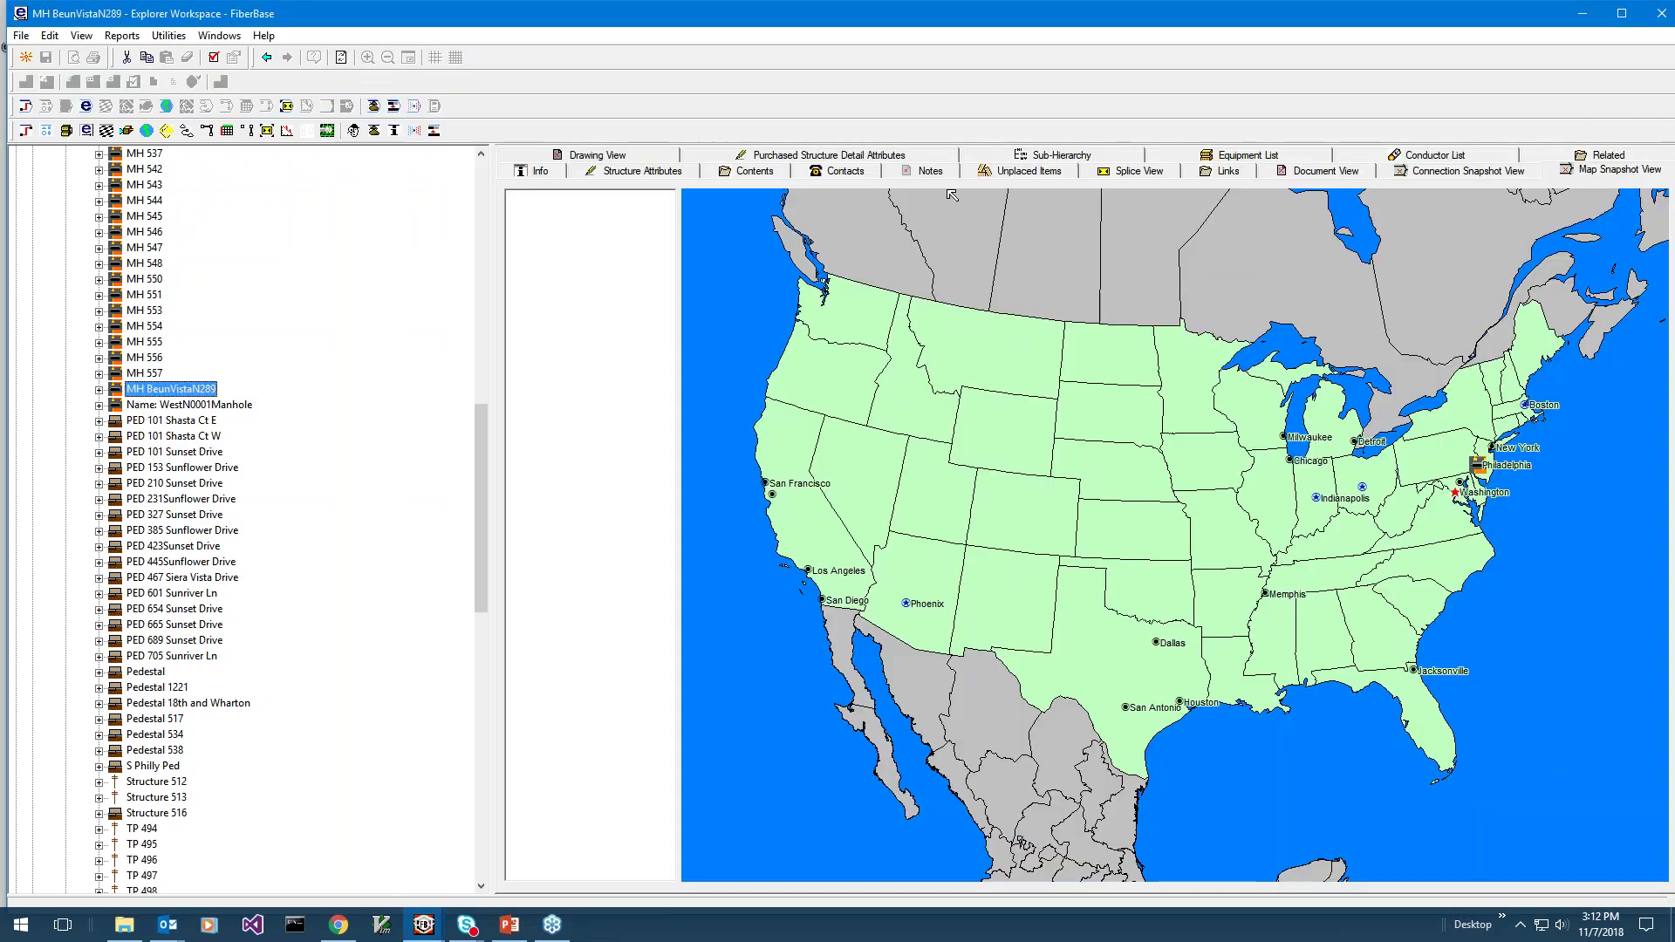
Export the manhole's conductor list with object headers and object keys to the webinar folder as a comma-separated file named today.
click(1417, 161)
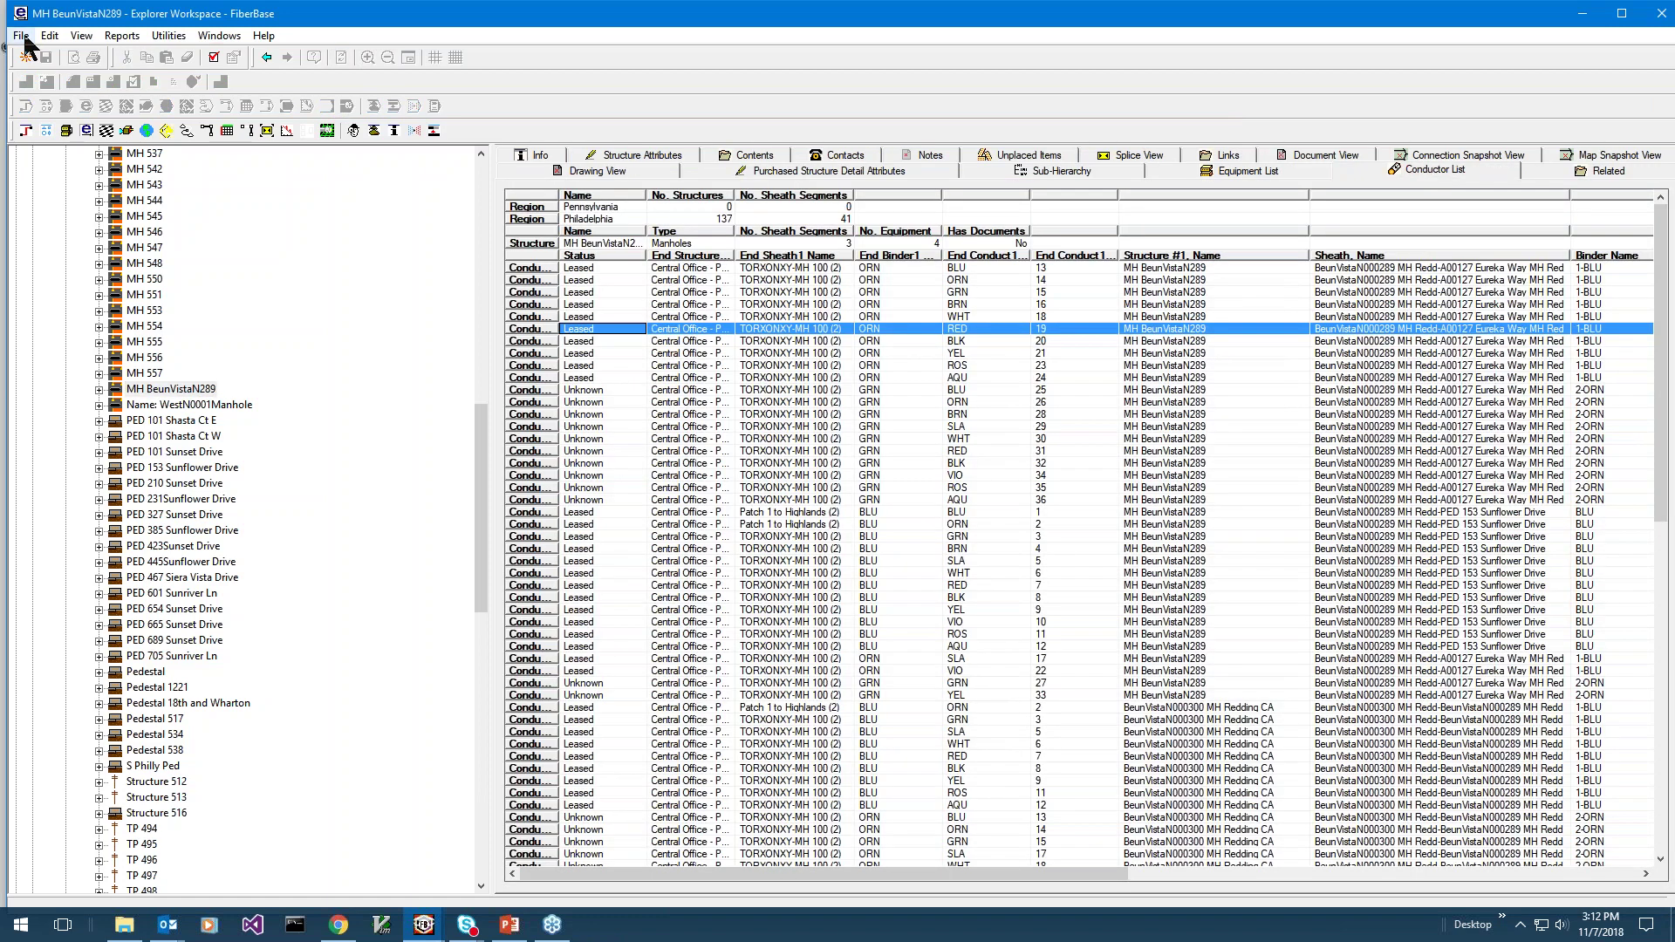
click(21, 36)
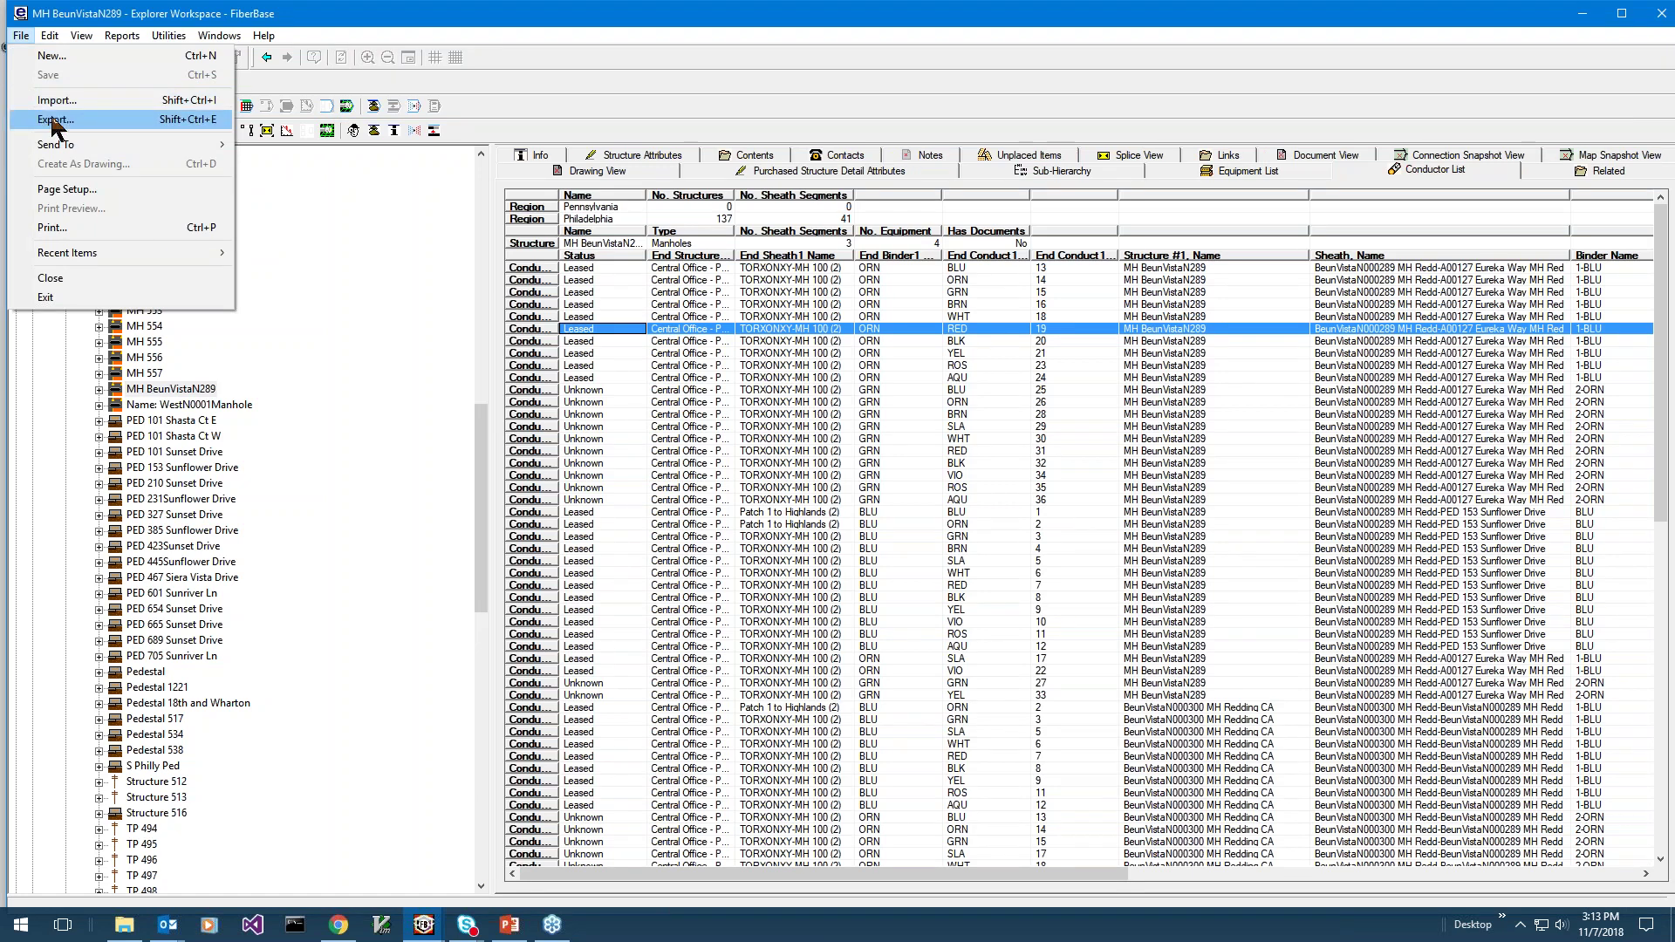
click(54, 120)
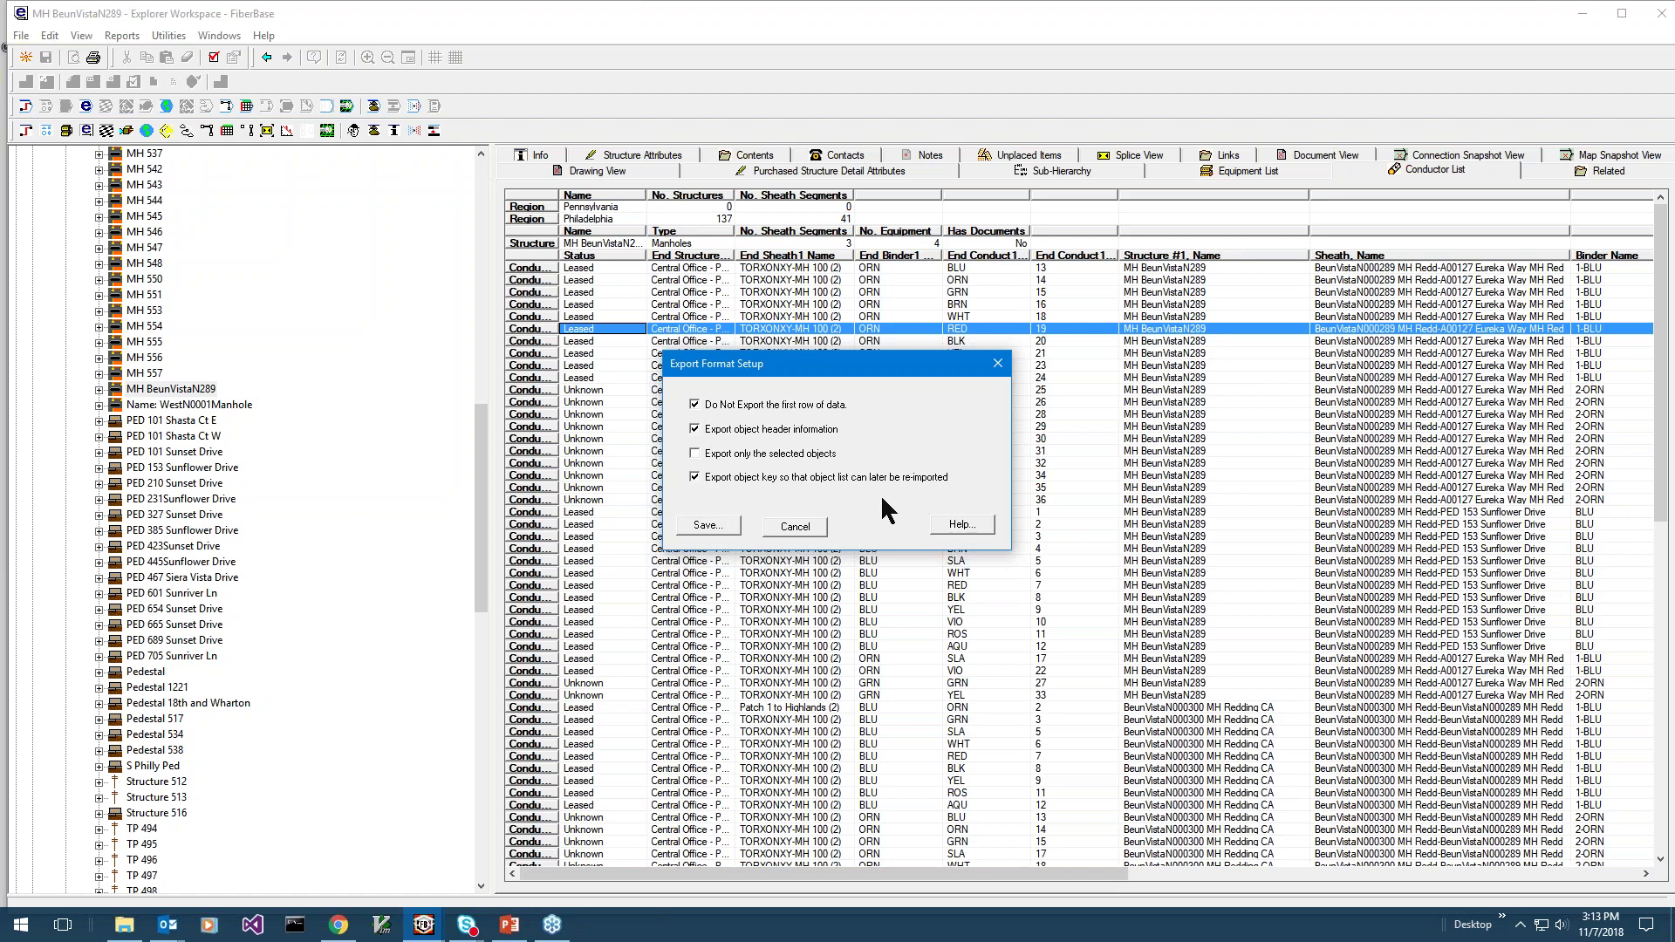
click(707, 526)
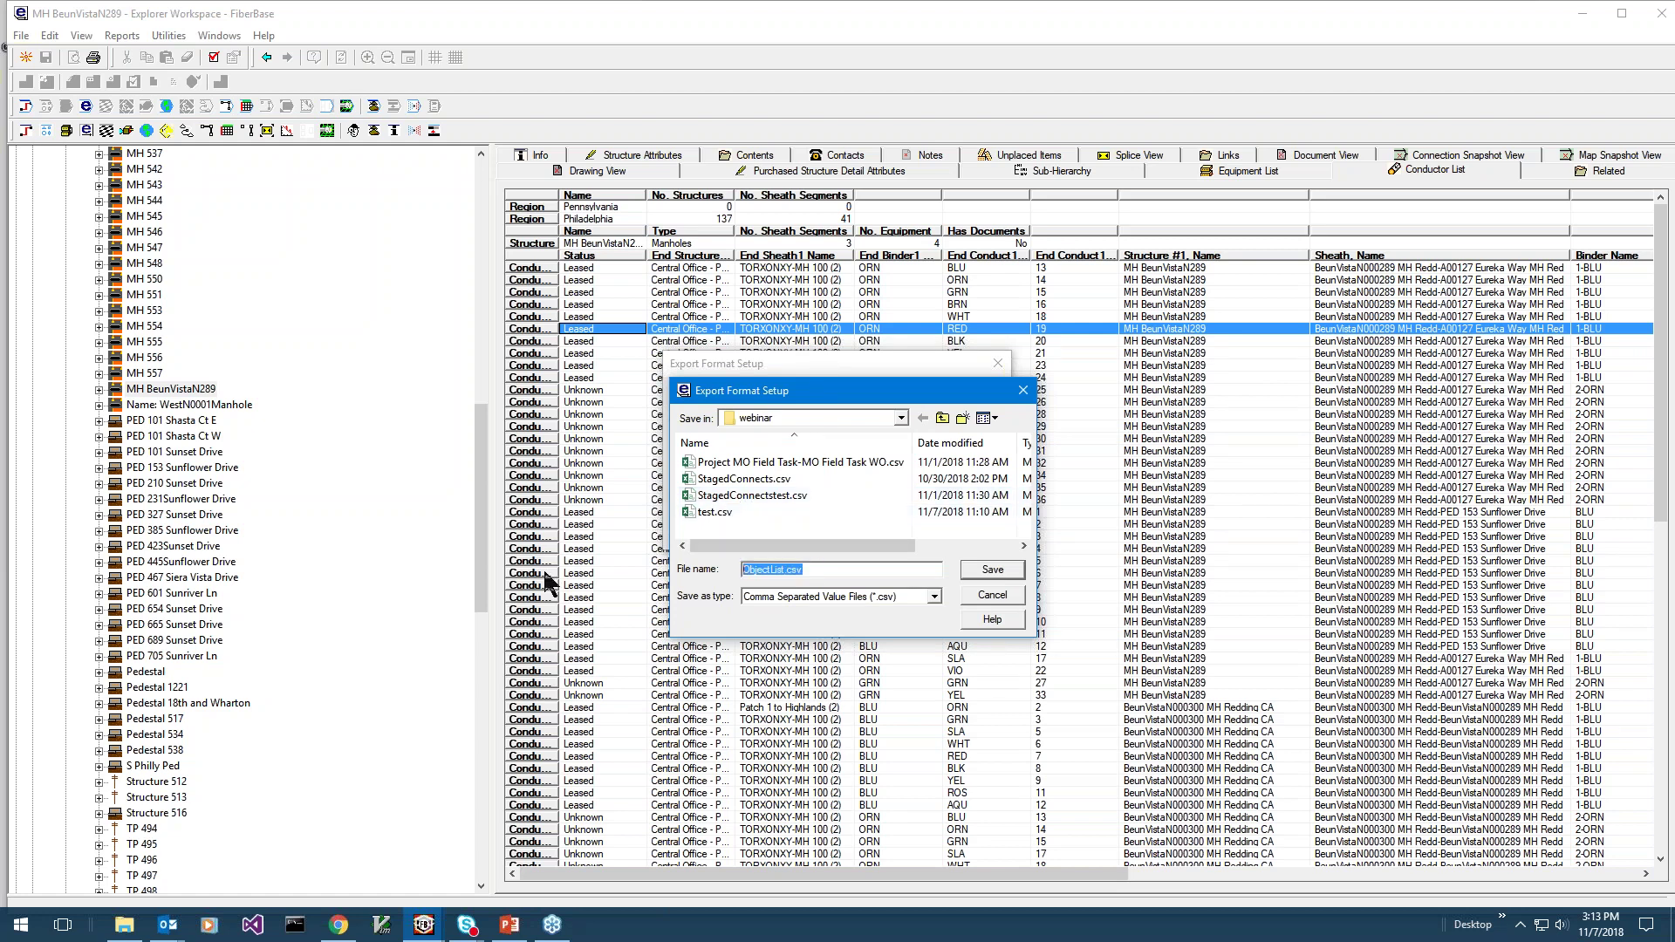
text(today)
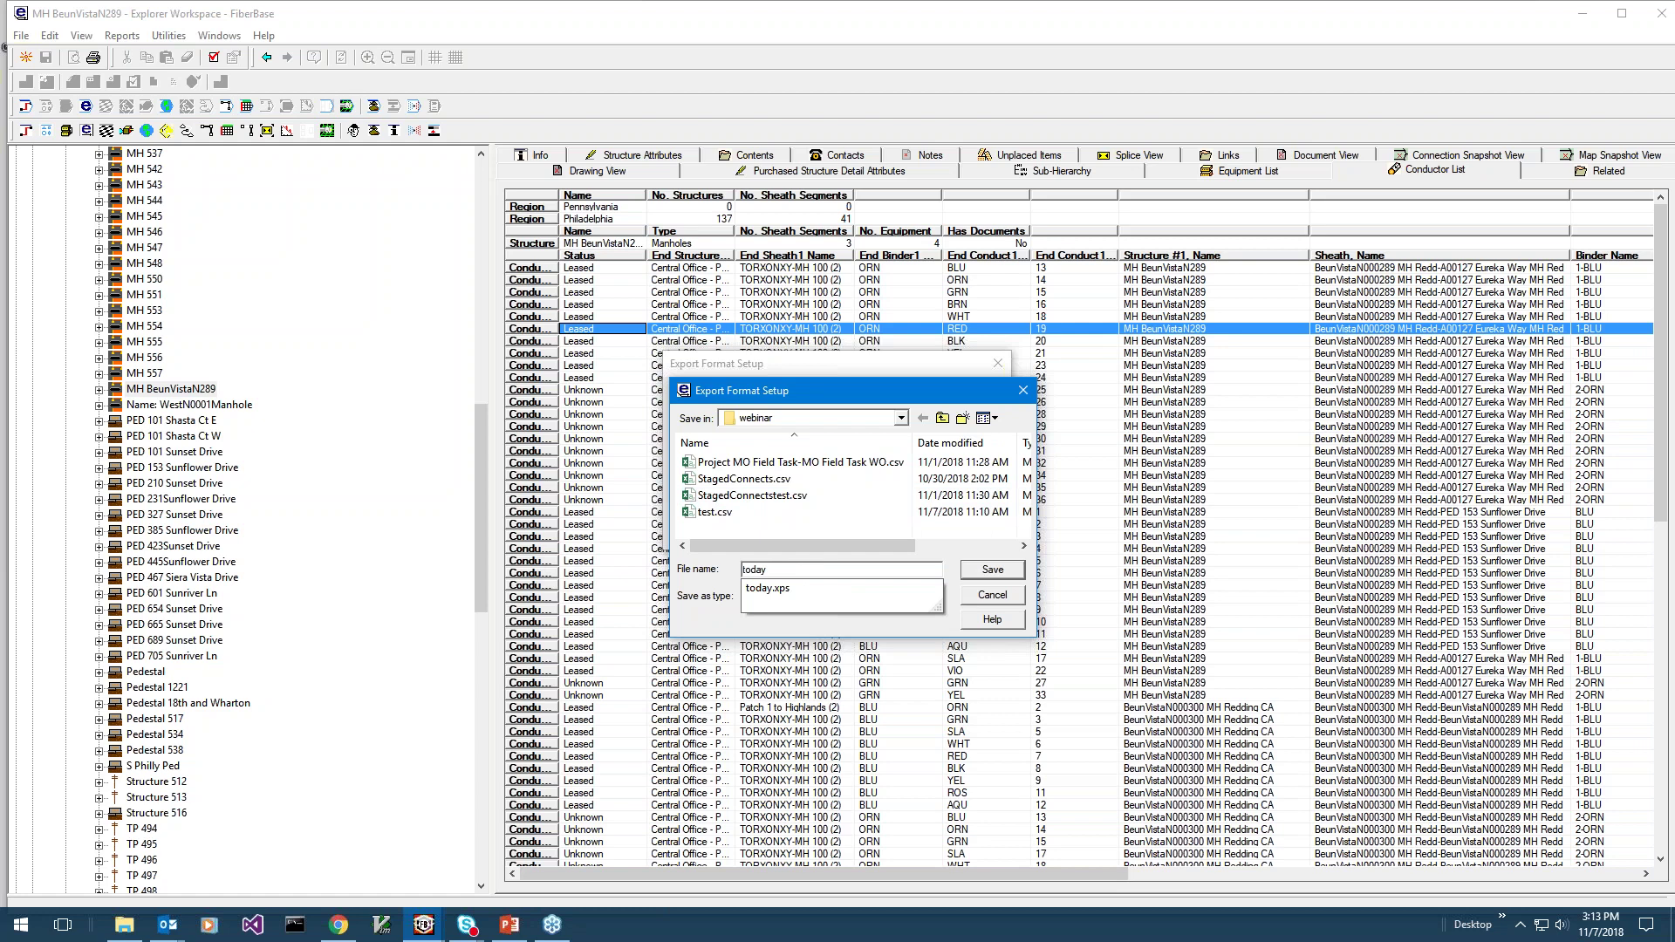
click(1003, 572)
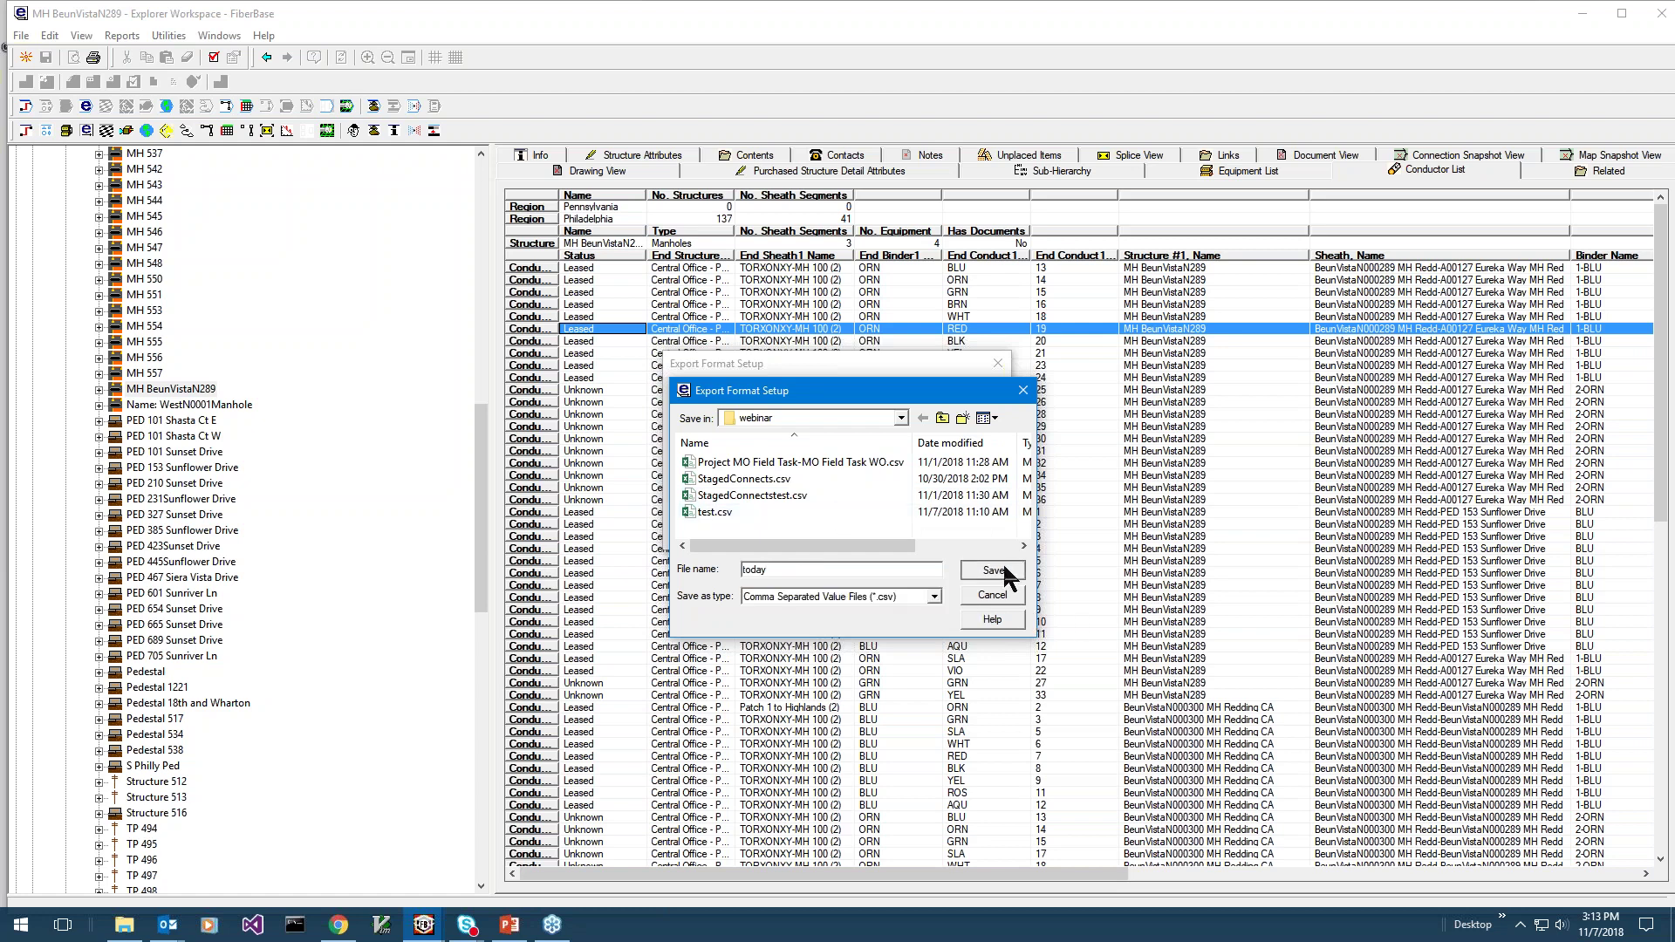
click(1005, 572)
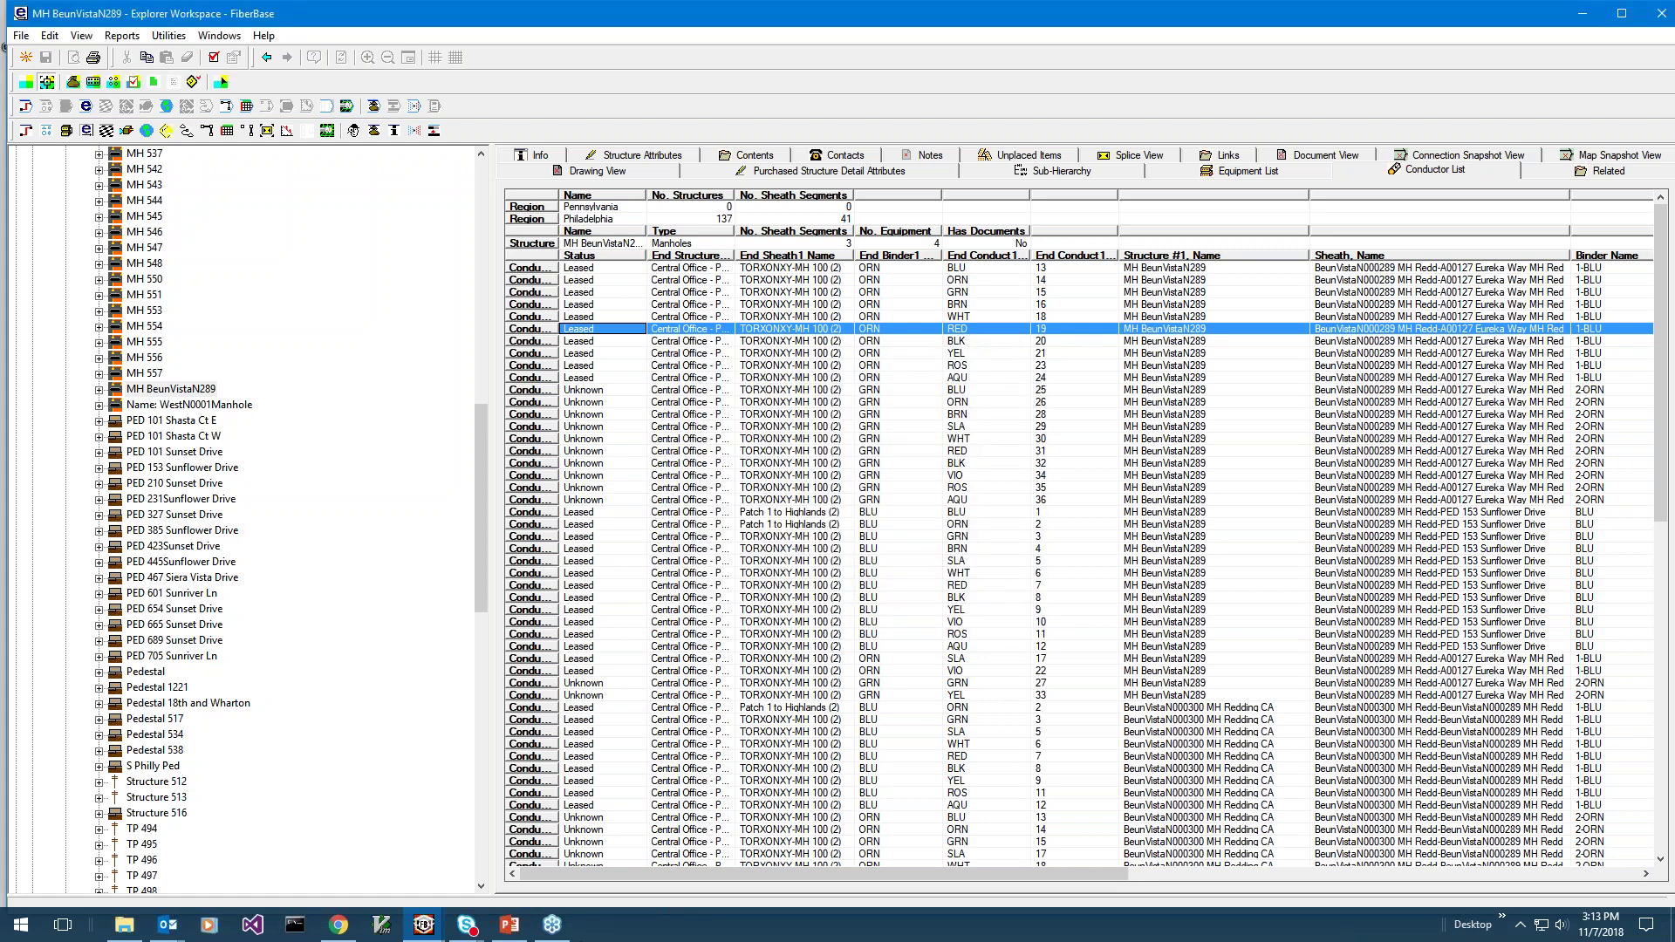
Open the exported today.csv in Excel and reposition its window so the sheet's first columns are in view.
click(120, 929)
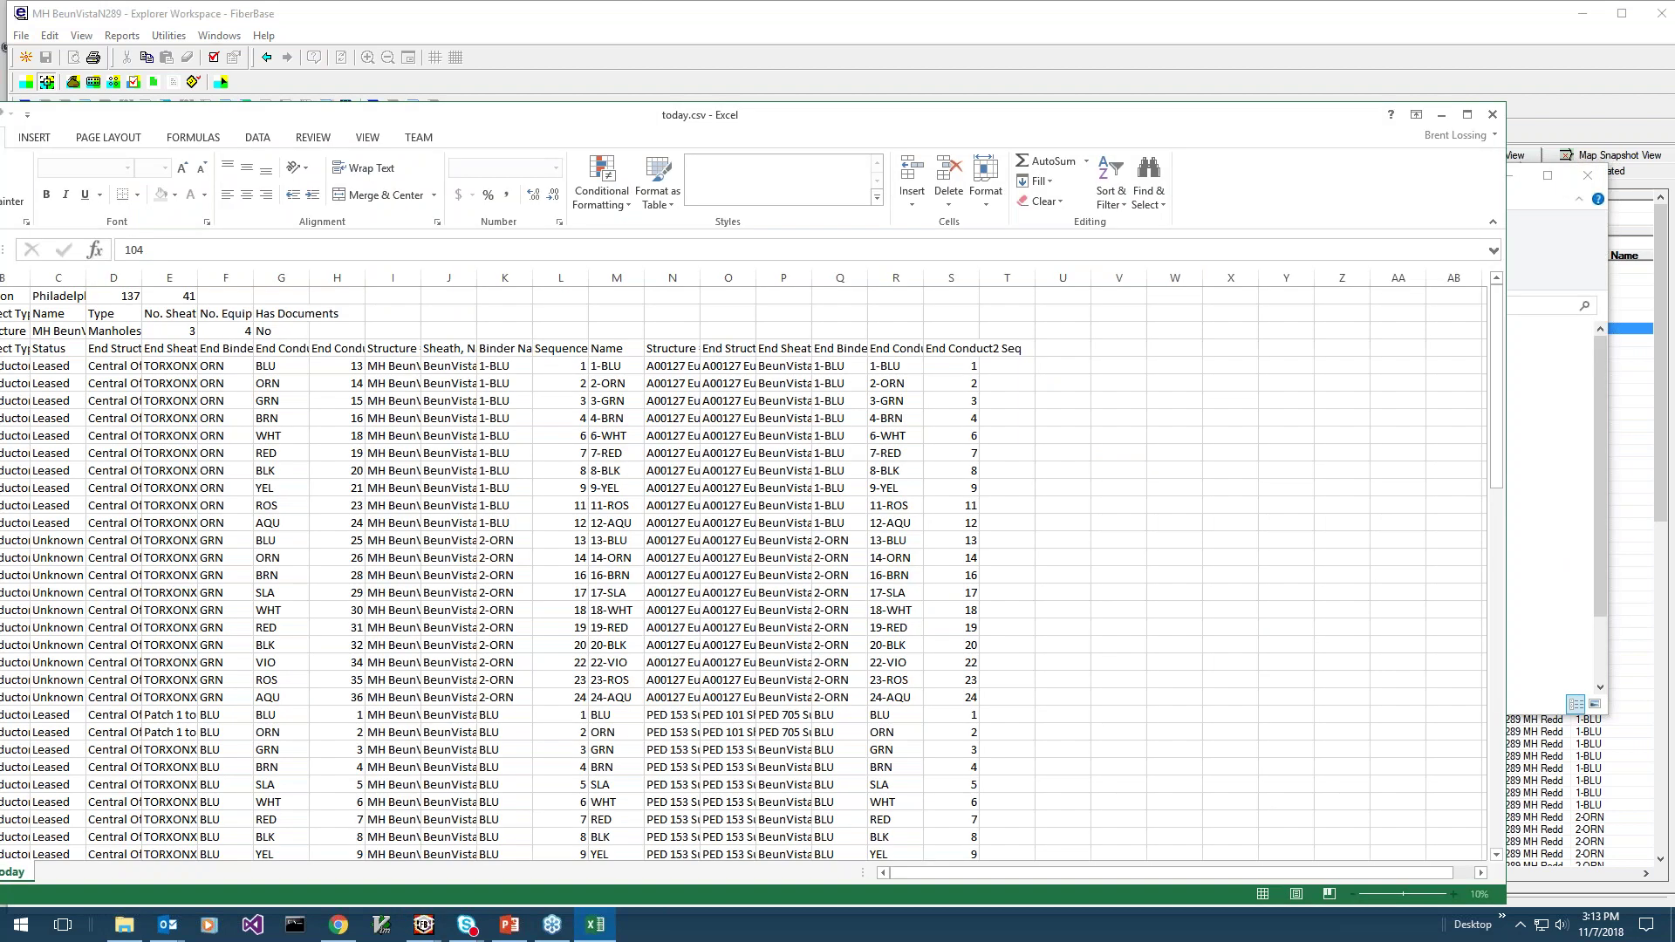
drag(679, 130, 929, 61)
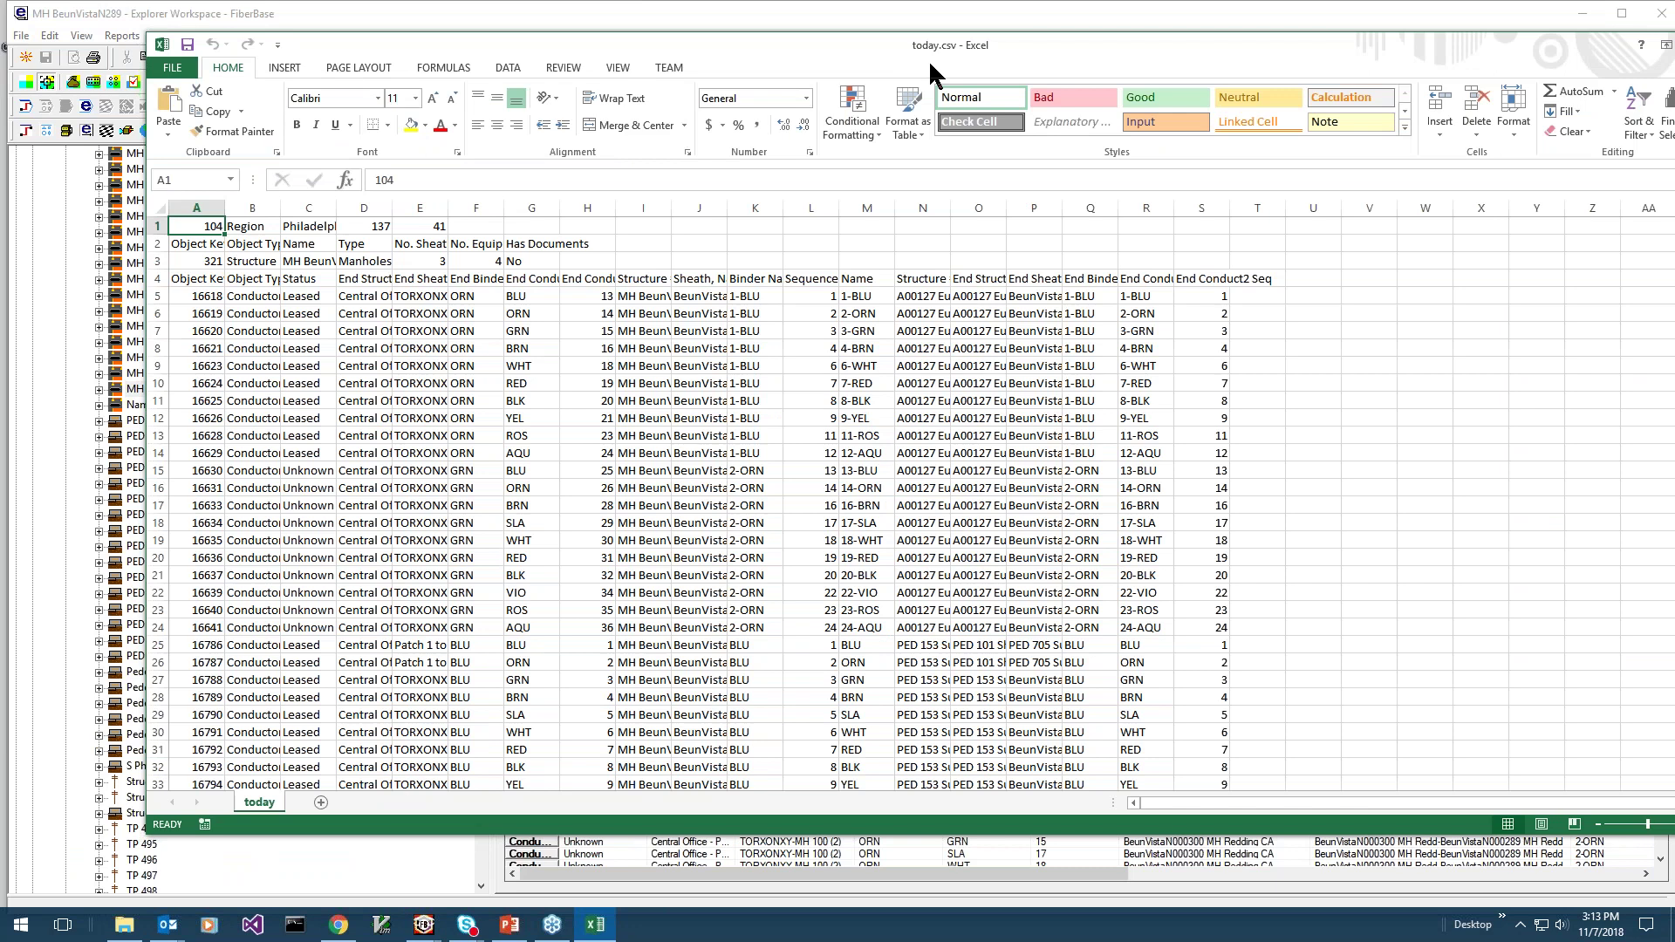
drag(928, 59, 921, 60)
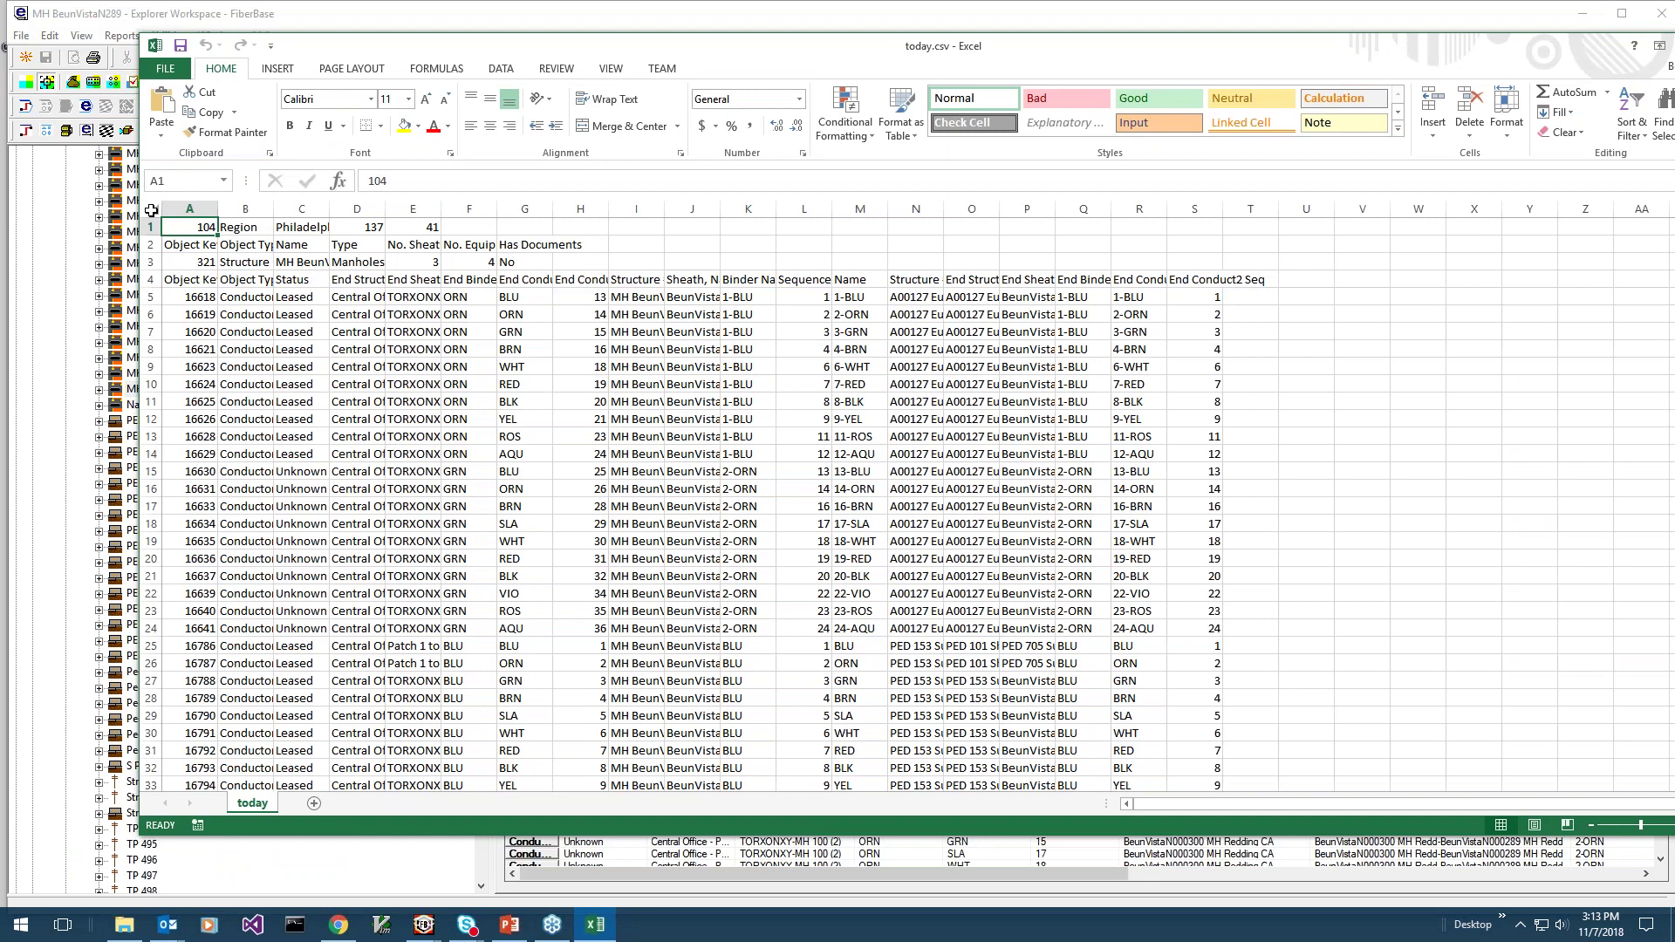
Select the entire today sheet and autofit all column widths to their contents.
click(151, 210)
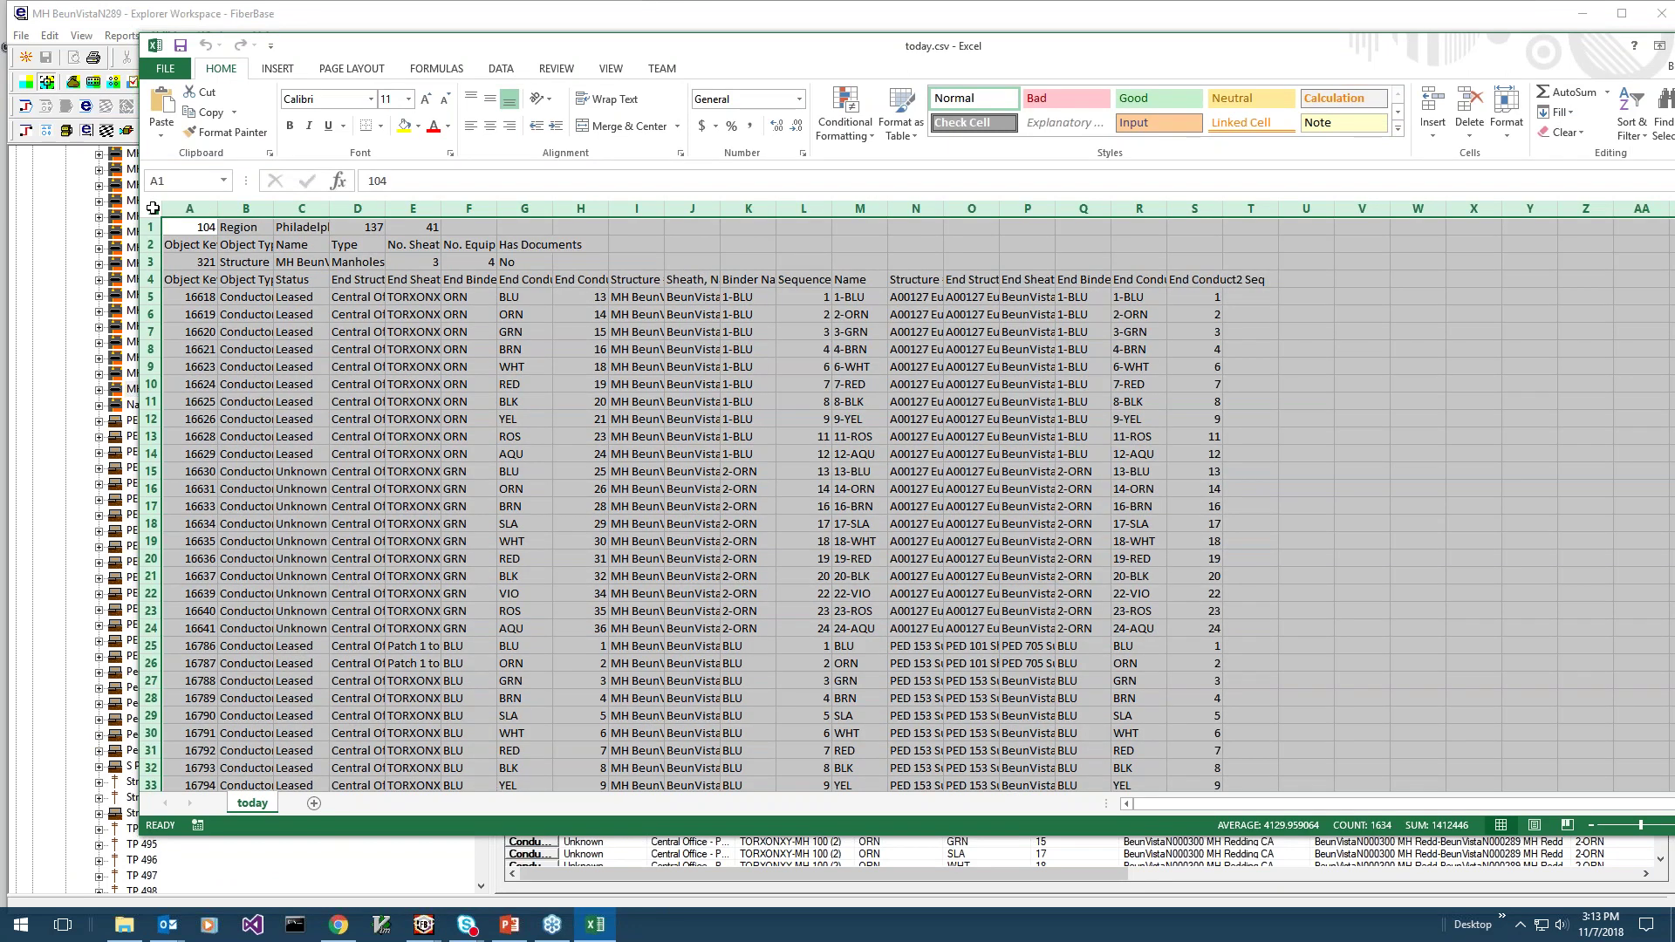
click(221, 211)
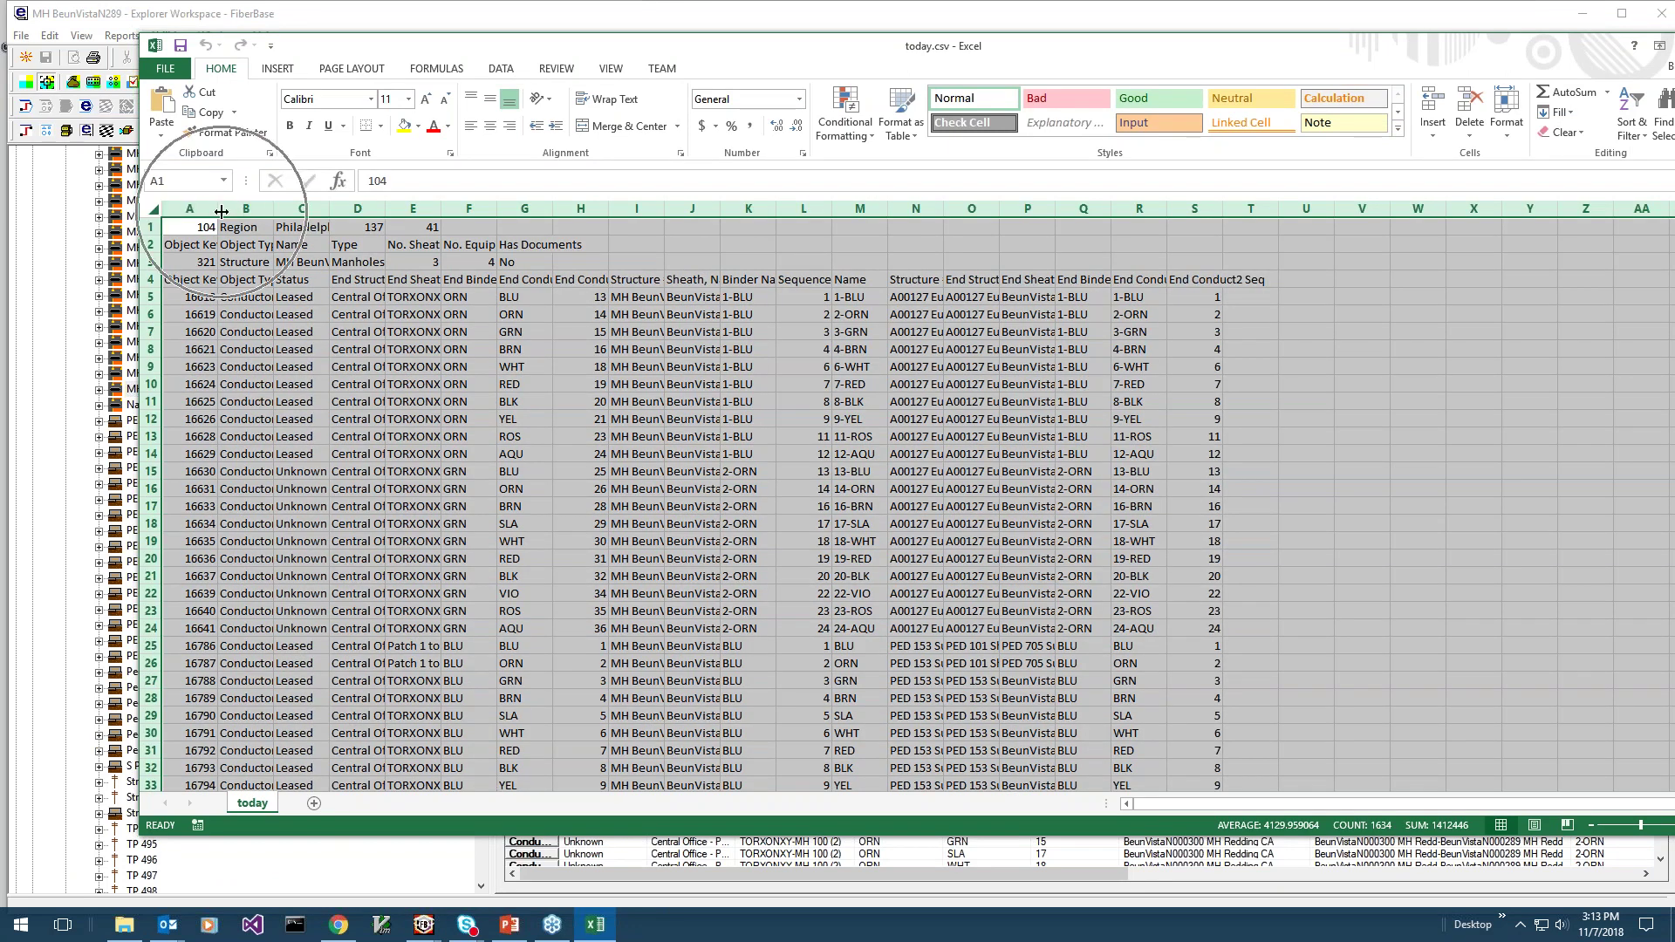
key(alt)
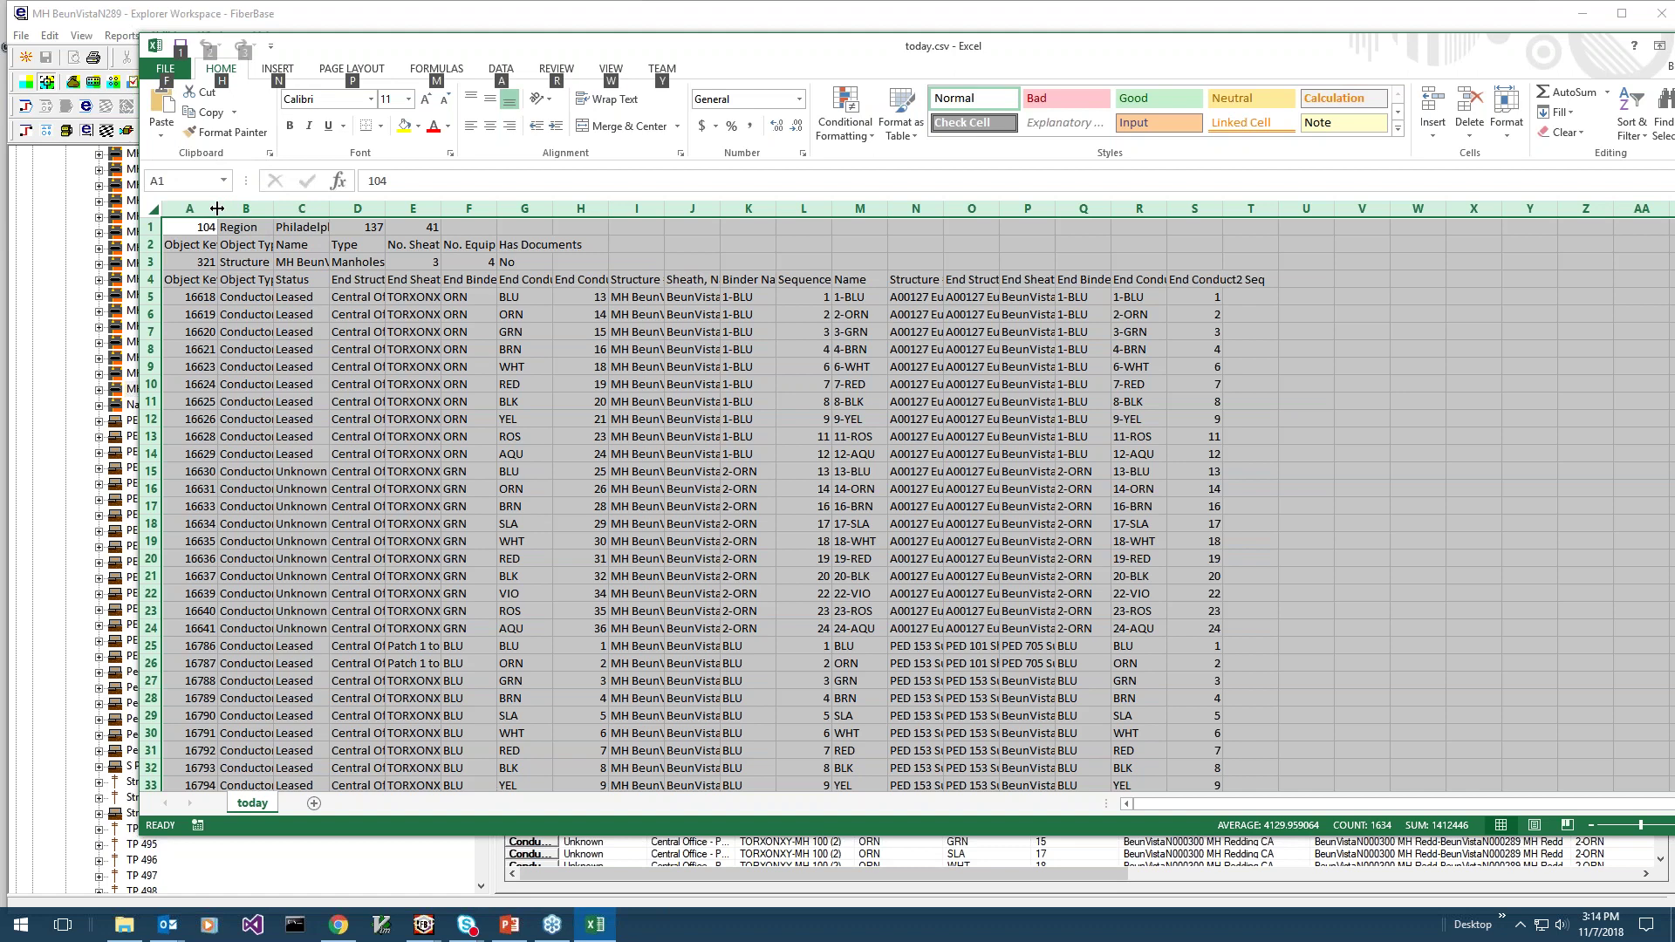
key(Escape)
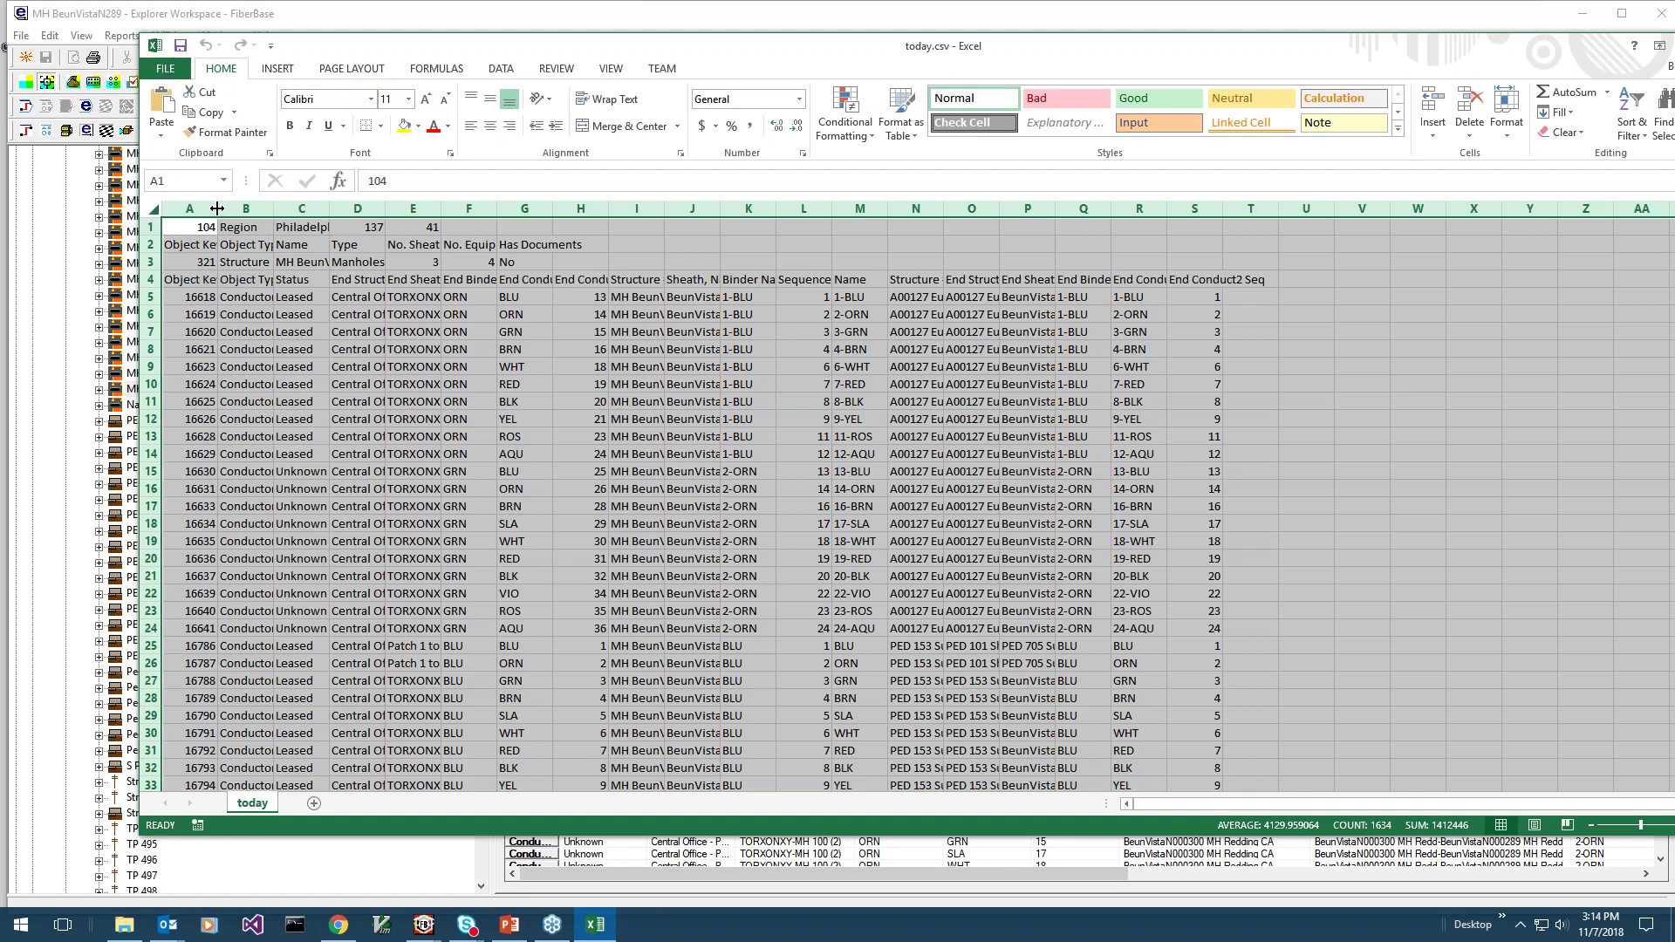
double_click(217, 209)
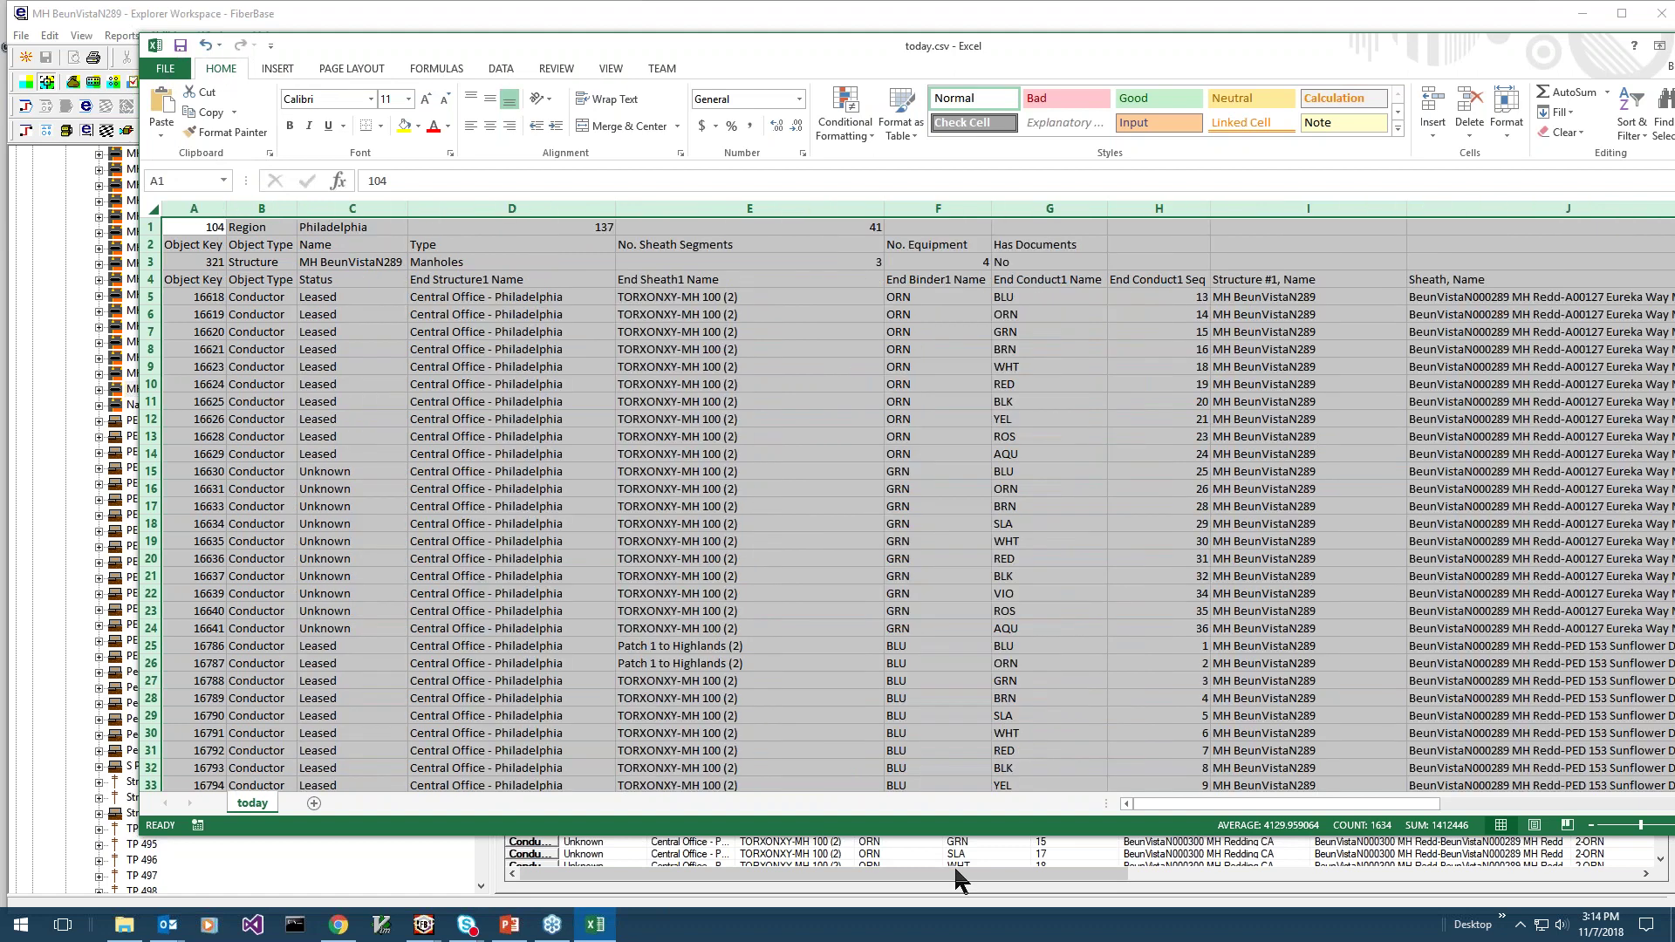
Examine the exported conductor columns in the today sheet, from the object keys across to the second-end structure and sheath names.
drag(1182, 805, 1189, 812)
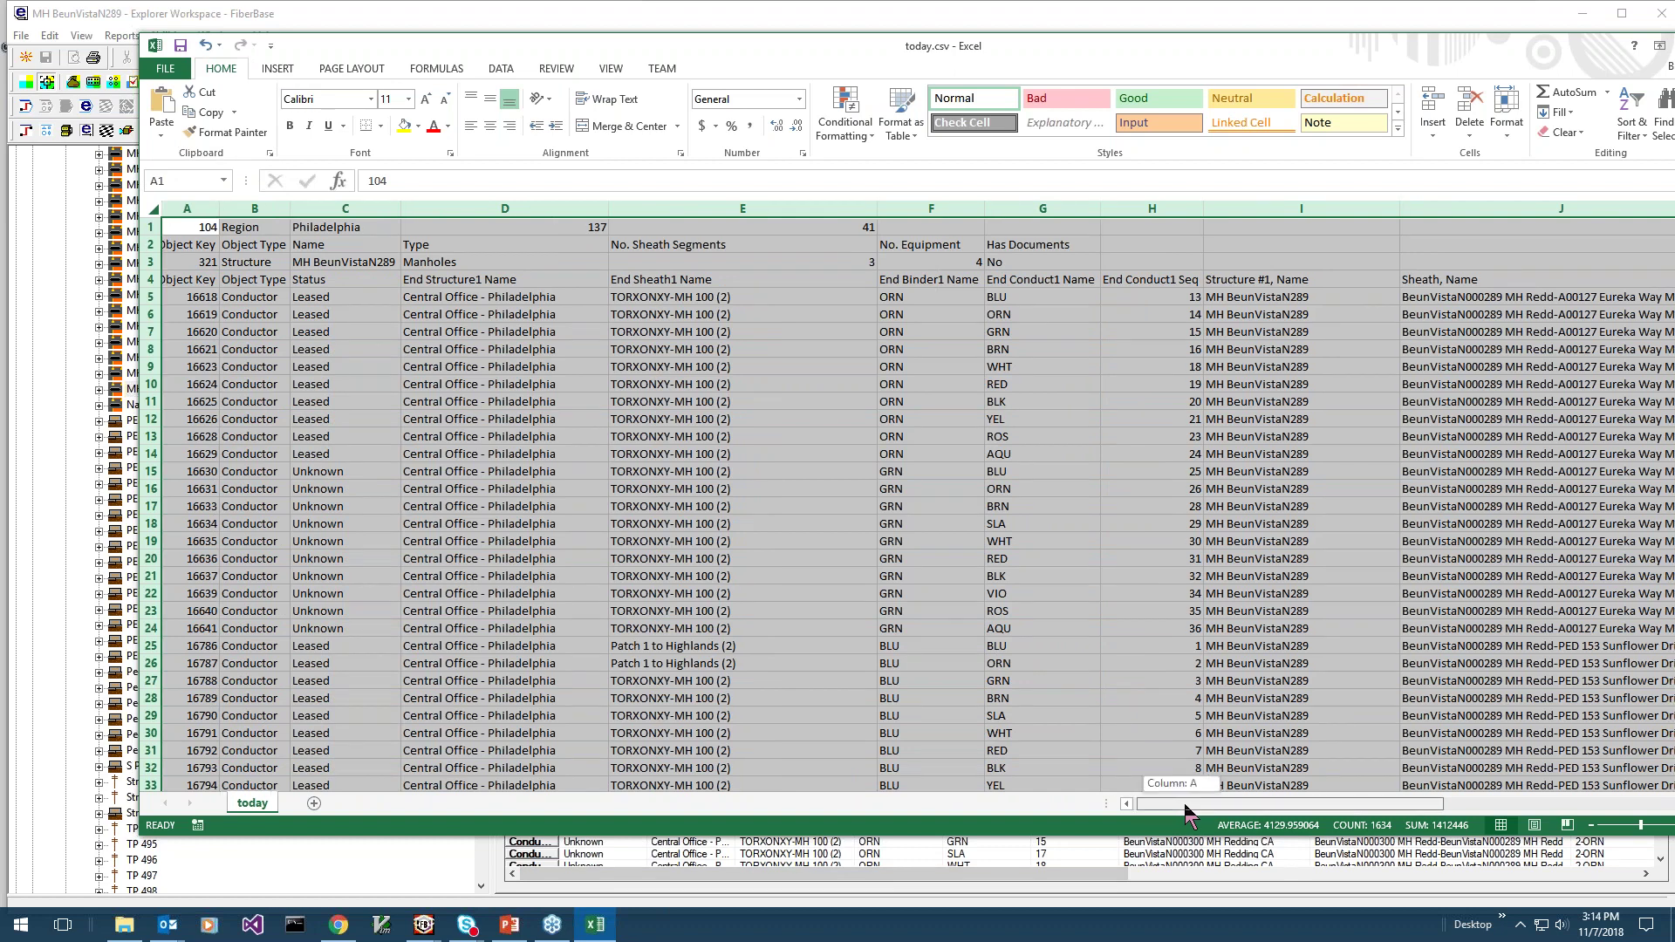
drag(1188, 814, 1368, 806)
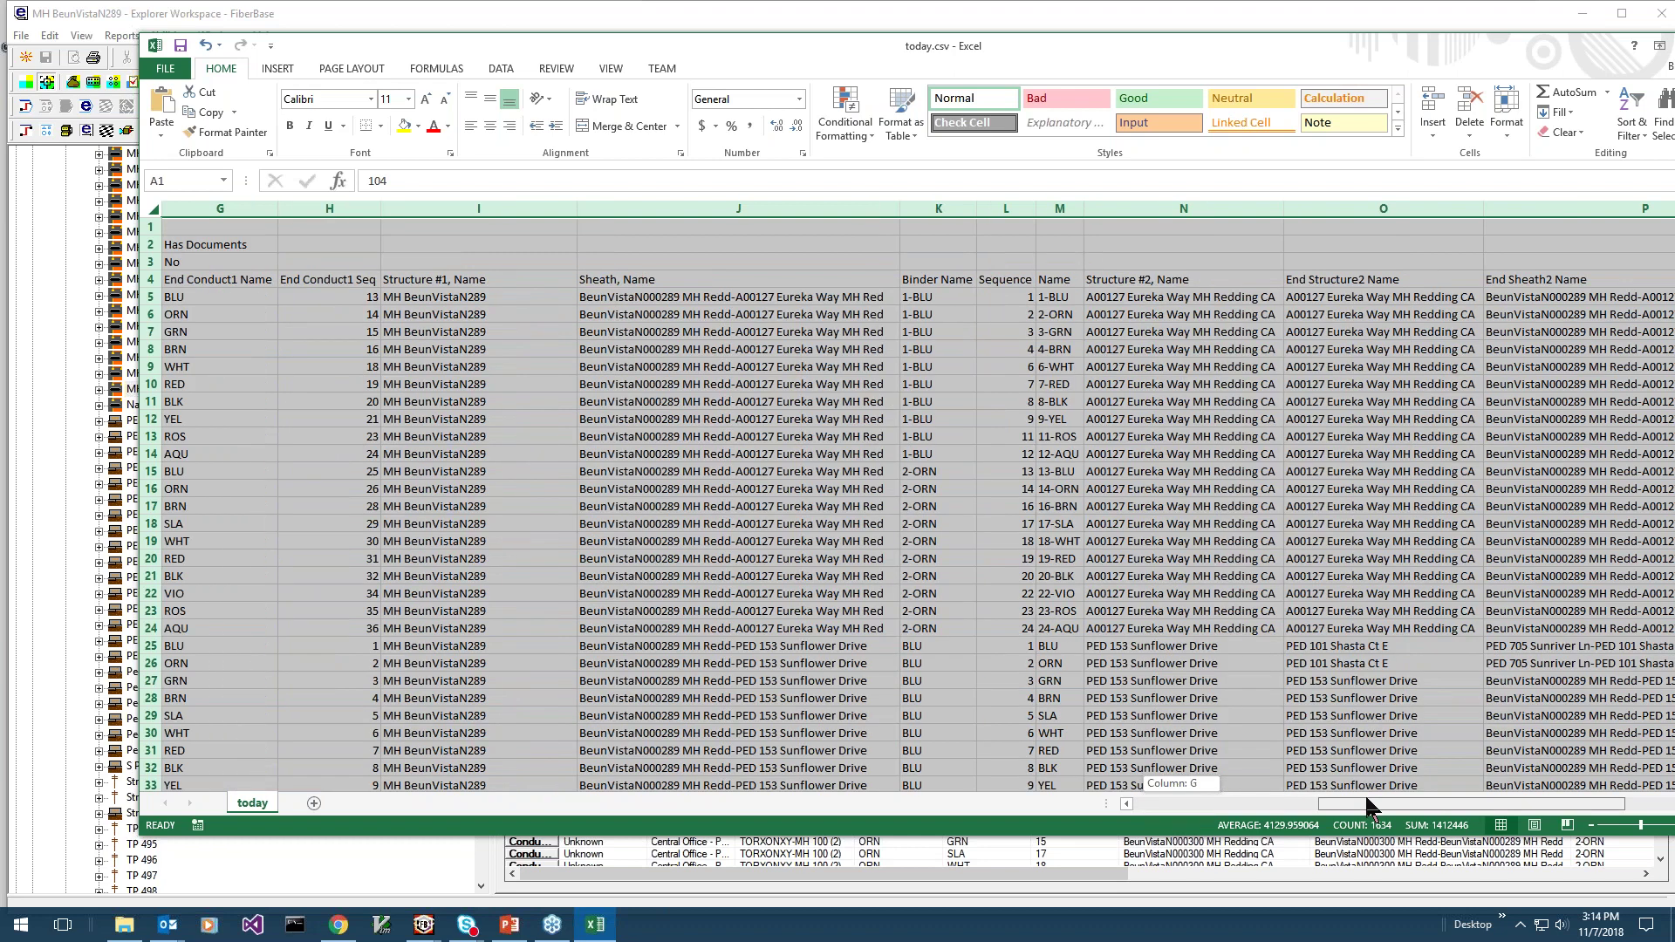
click(738, 332)
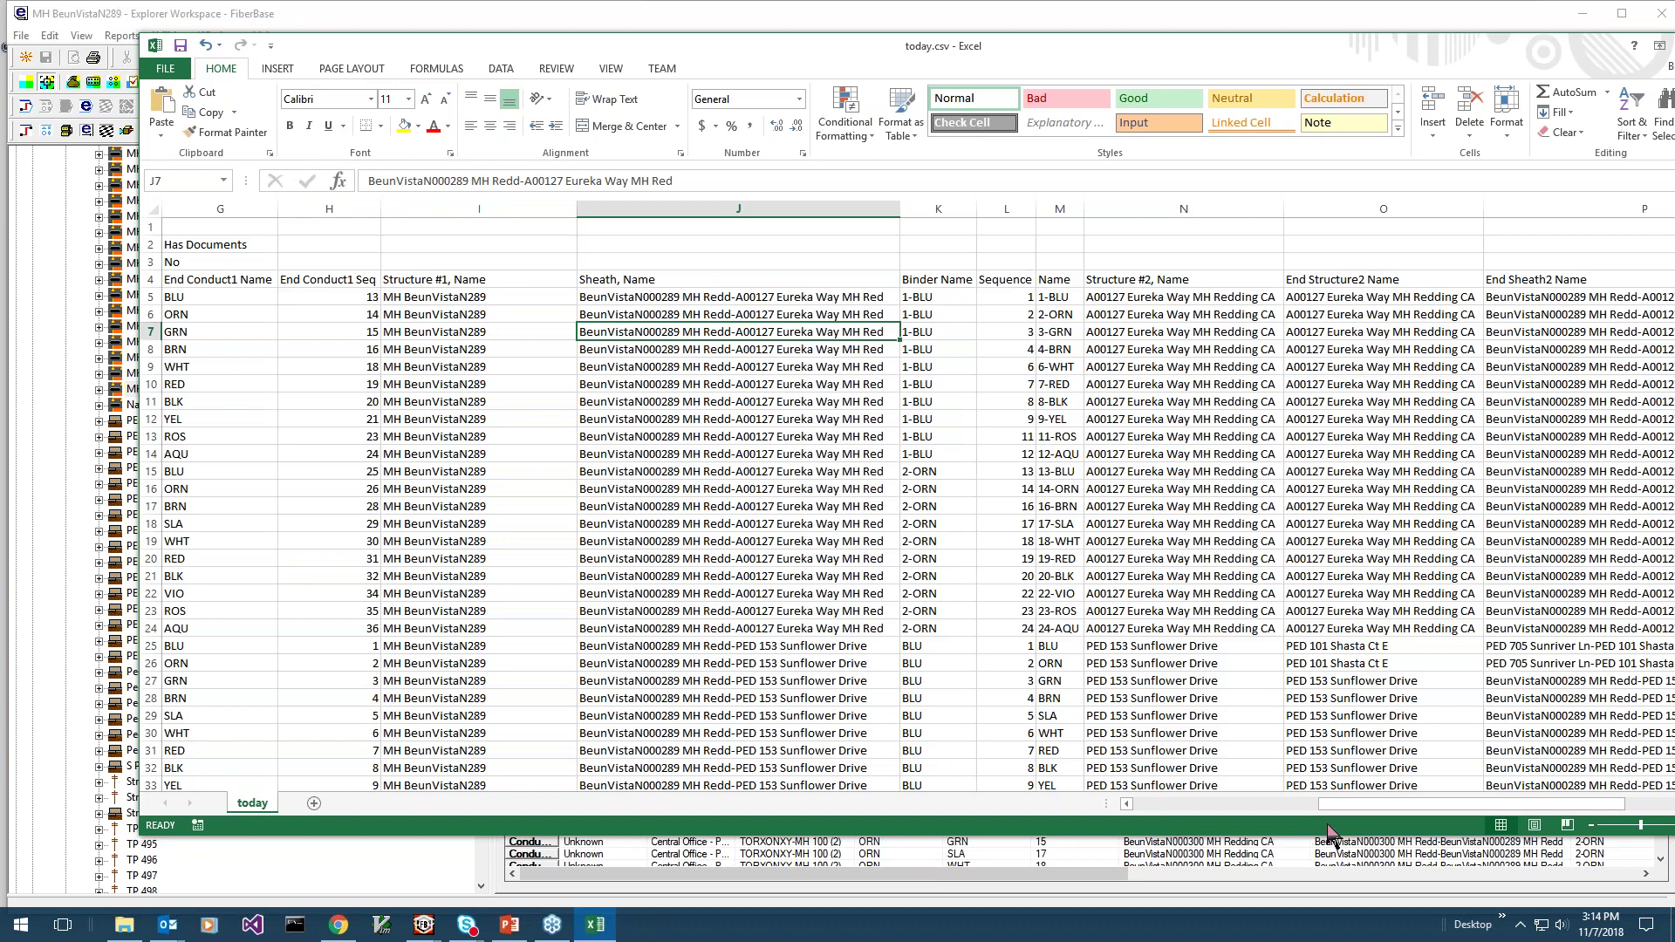
drag(1335, 811, 1242, 807)
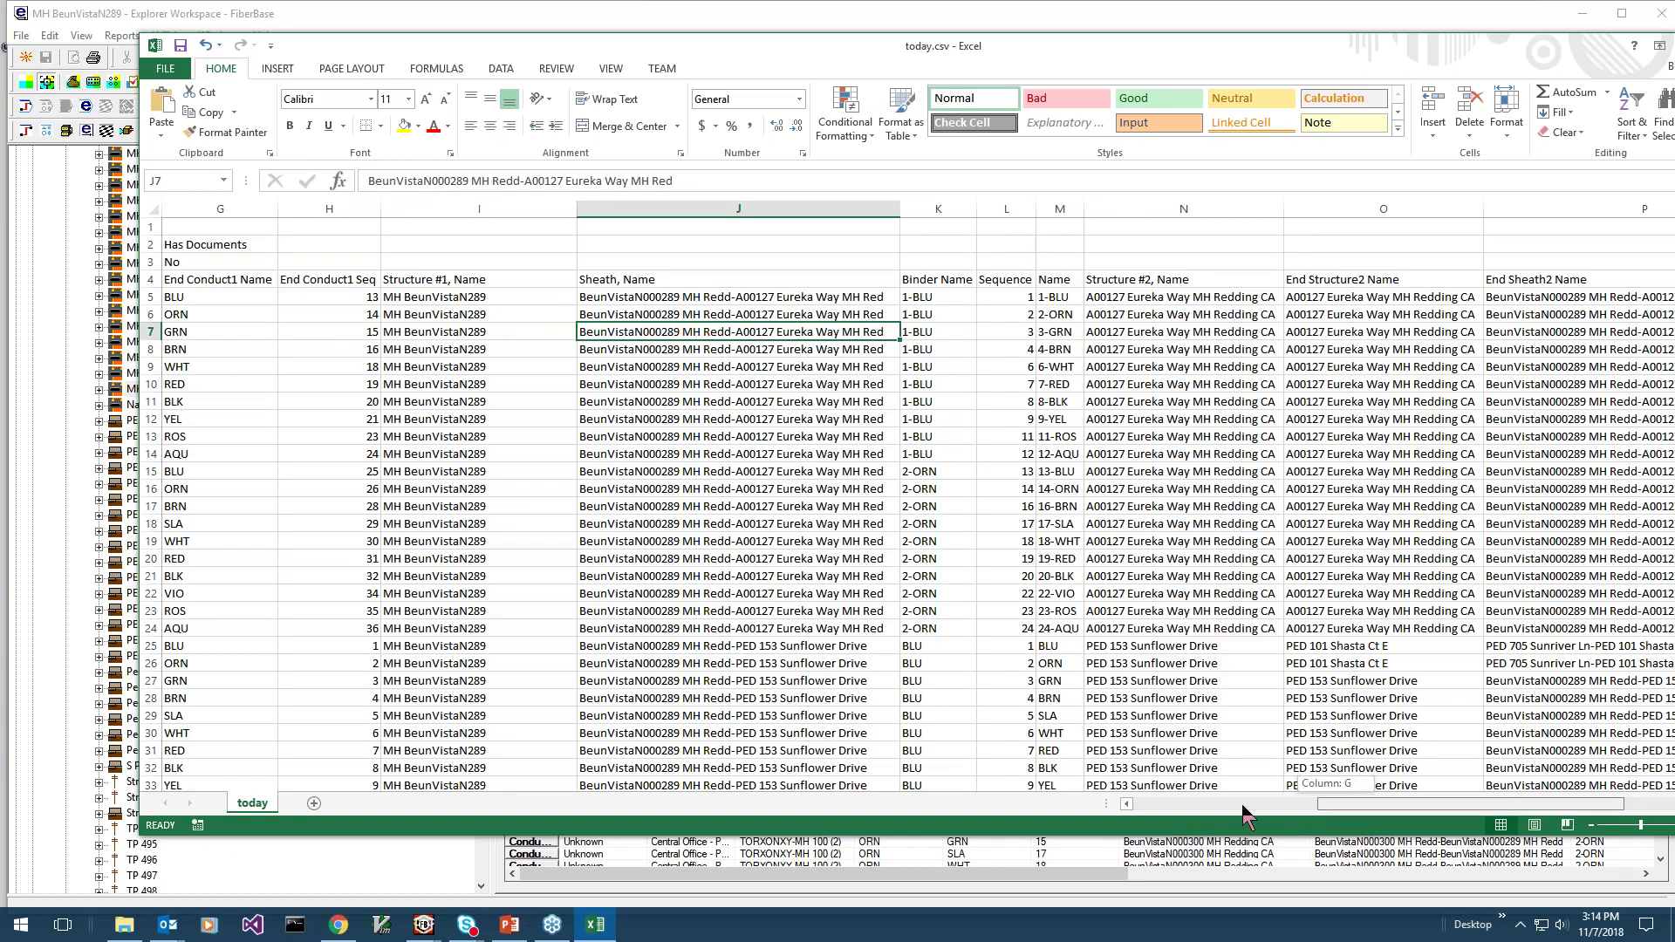
drag(1242, 815, 1219, 815)
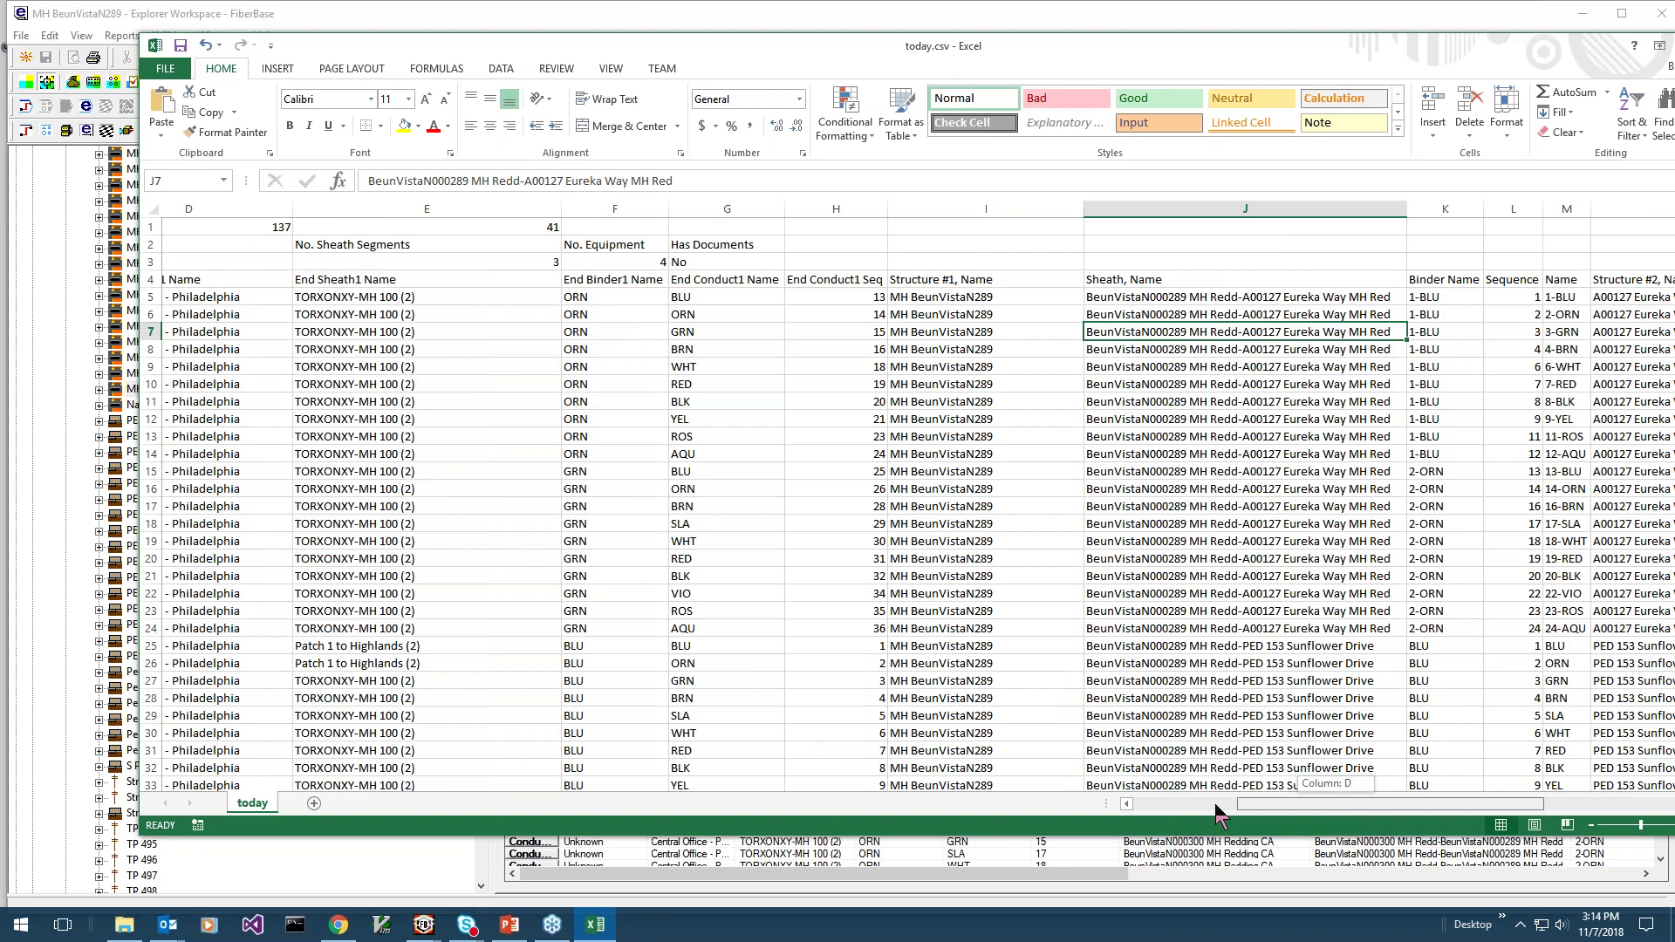
drag(1219, 814, 1117, 812)
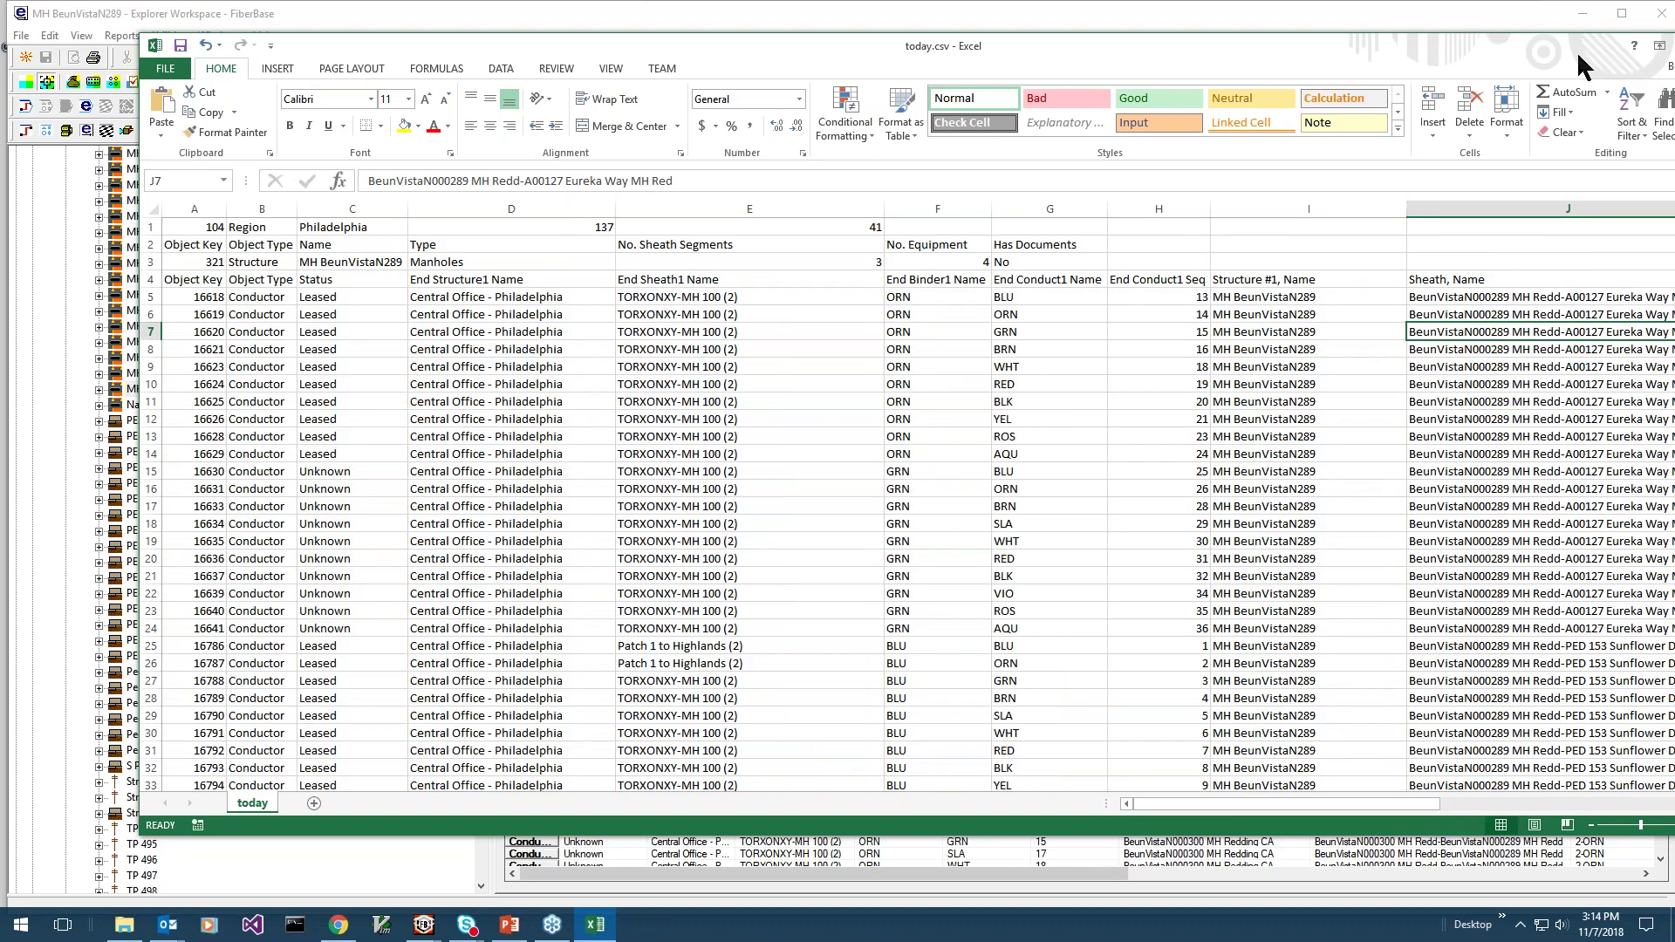
Move the Excel window into full view, close today.csv without saving its changes, and switch back to the FiberBase Explorer Workspace.
drag(1578, 65, 1553, 103)
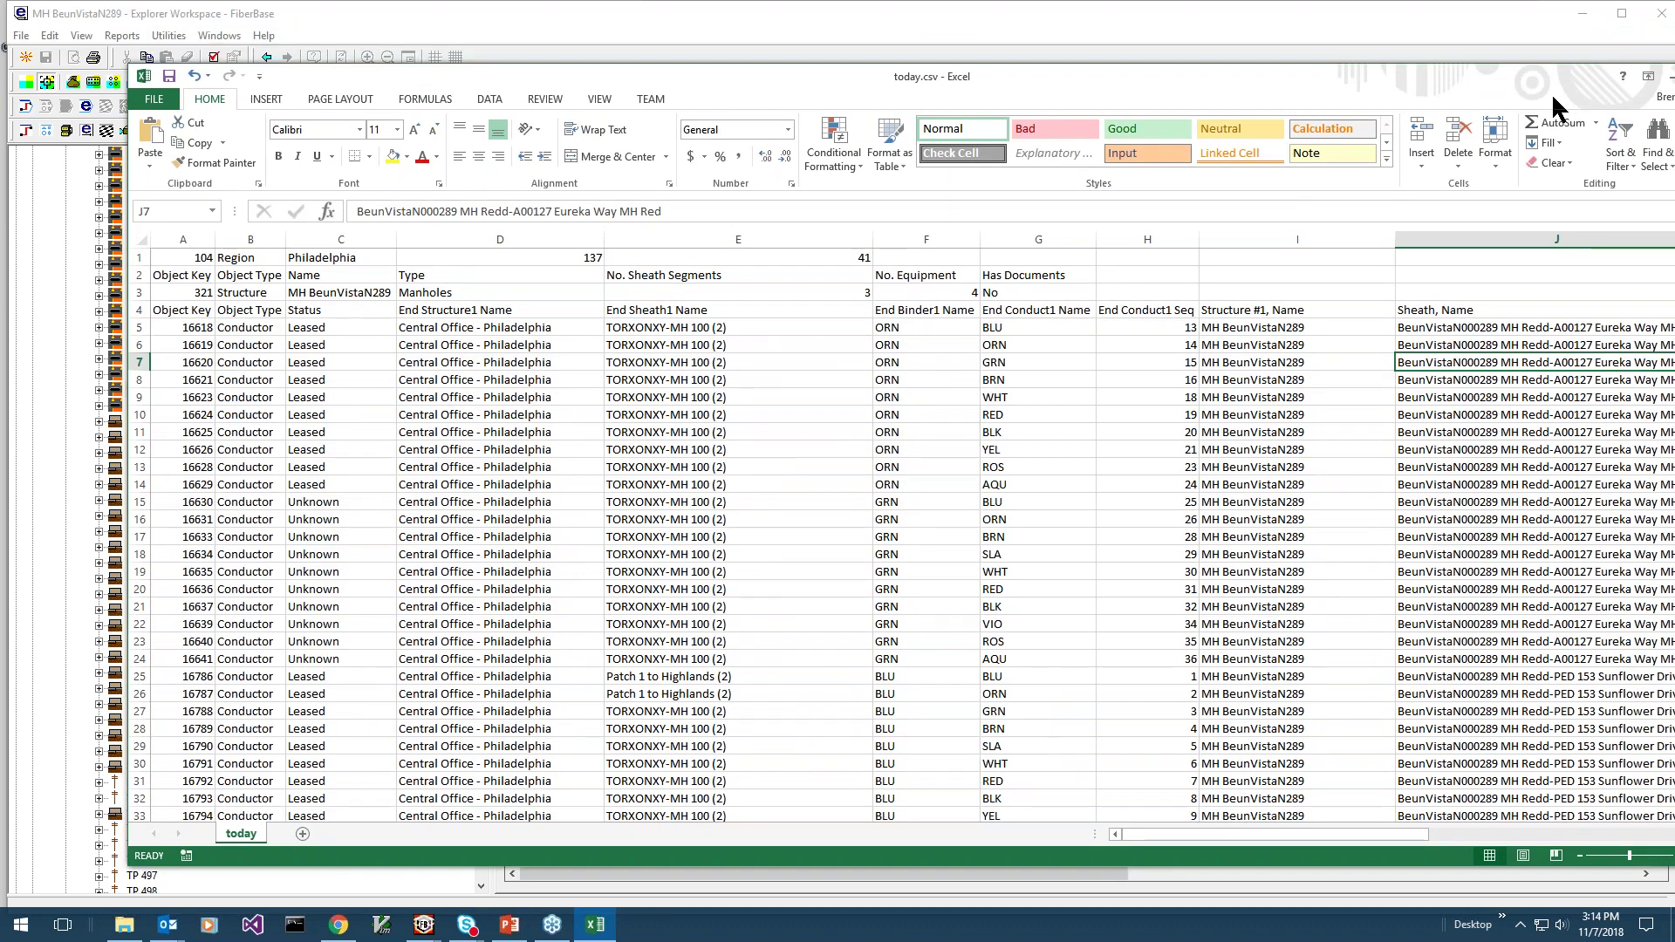
drag(1551, 92, 1380, 302)
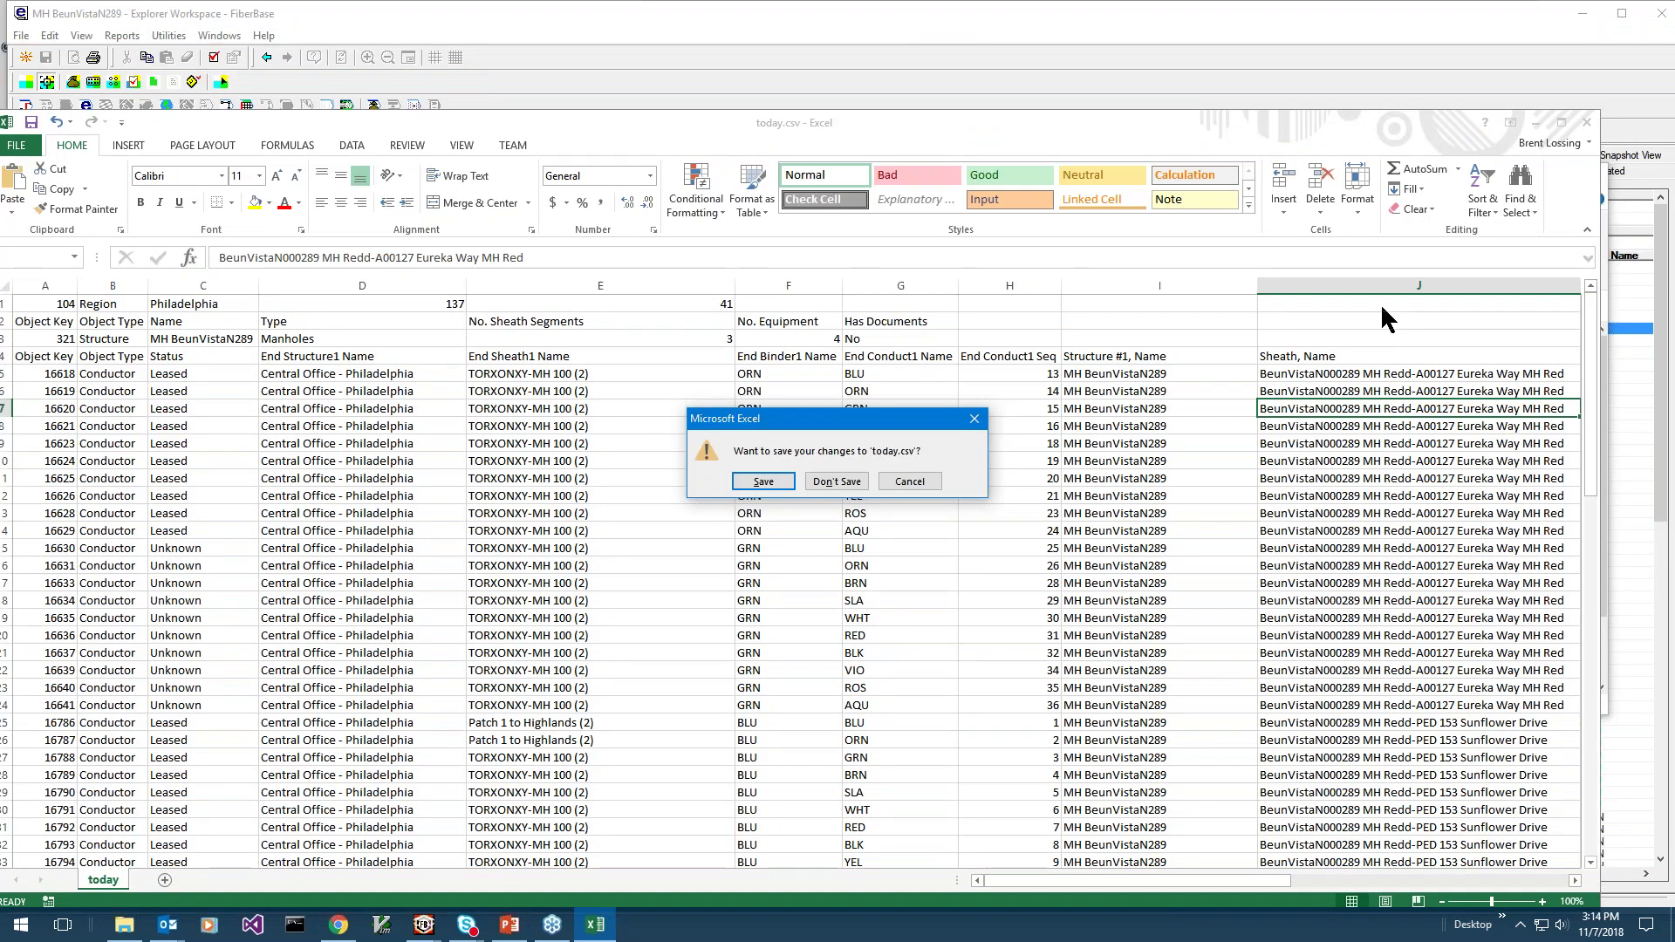
key(n)
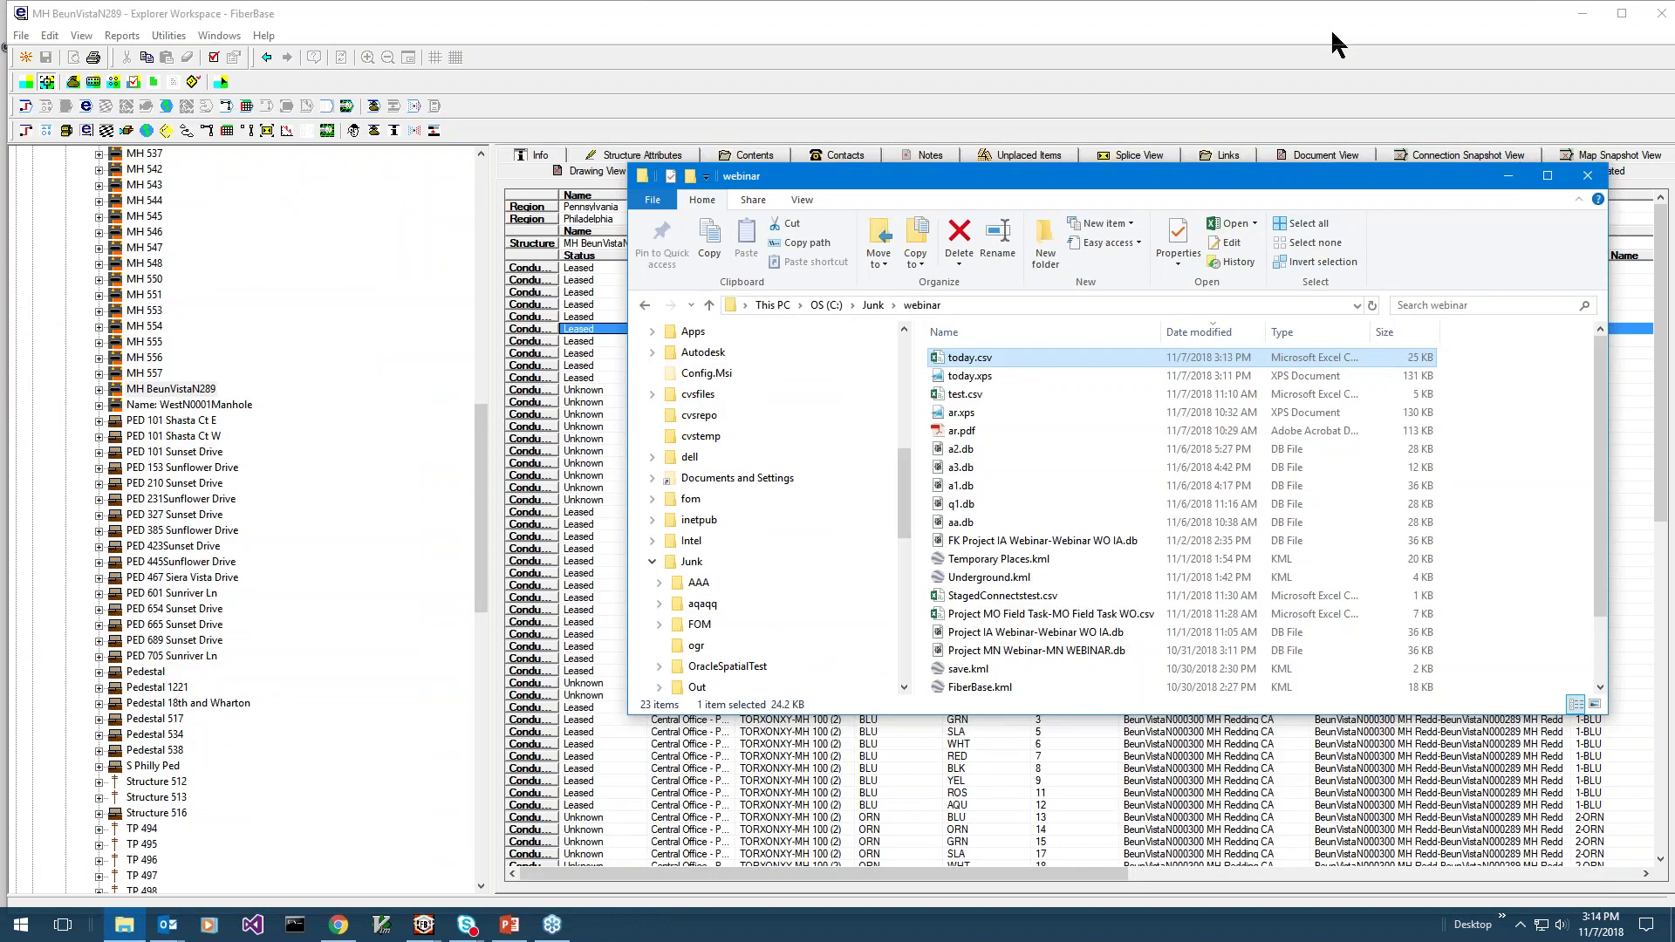
click(1331, 28)
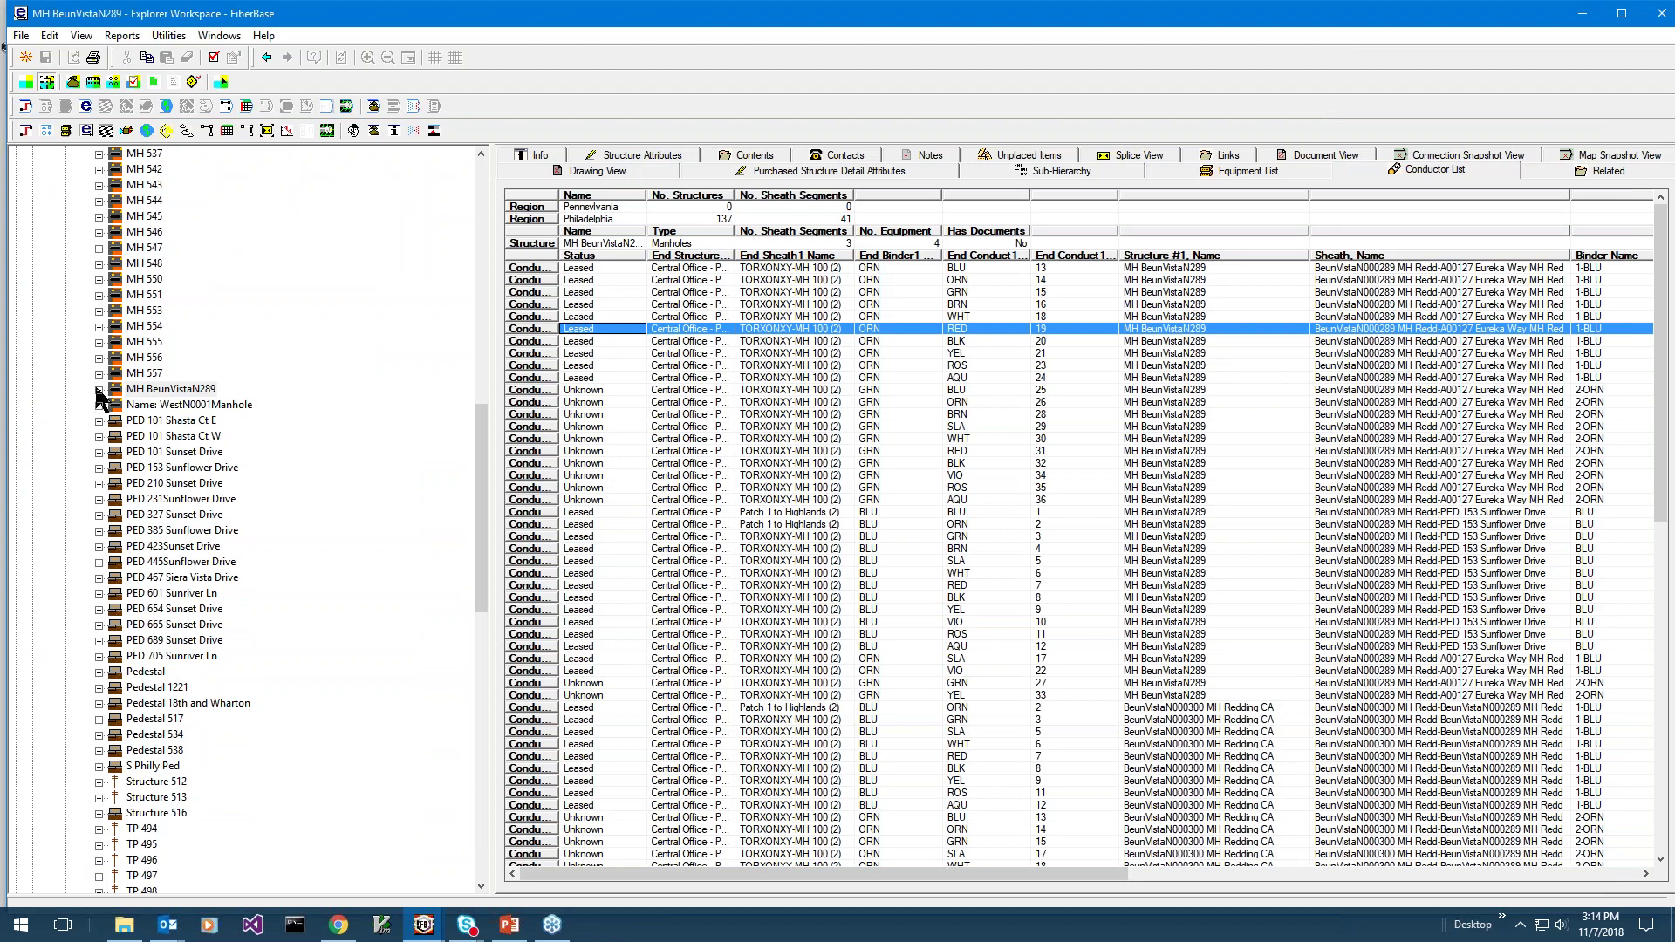
Open the first sheath segment, BeunVistaN000289 MH Redd-A00127 Eureka Way MH Red, under MH BeunVistaN289's sheaths, discarding changes to Demo Conductor list.
click(98, 390)
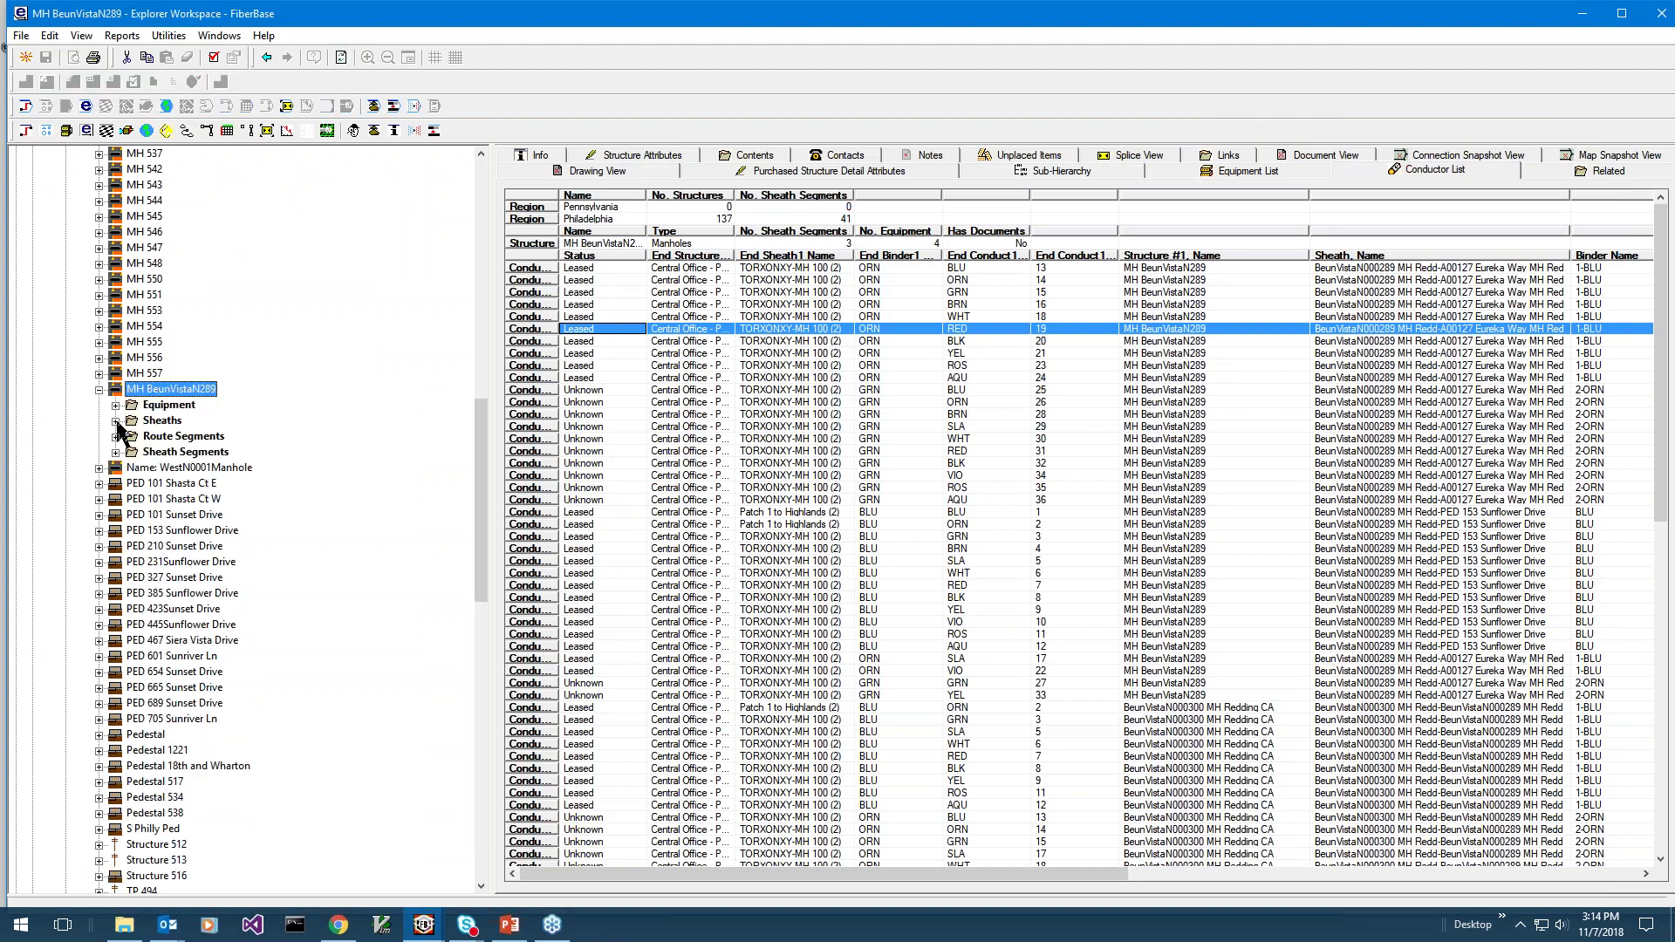
click(116, 421)
click(131, 437)
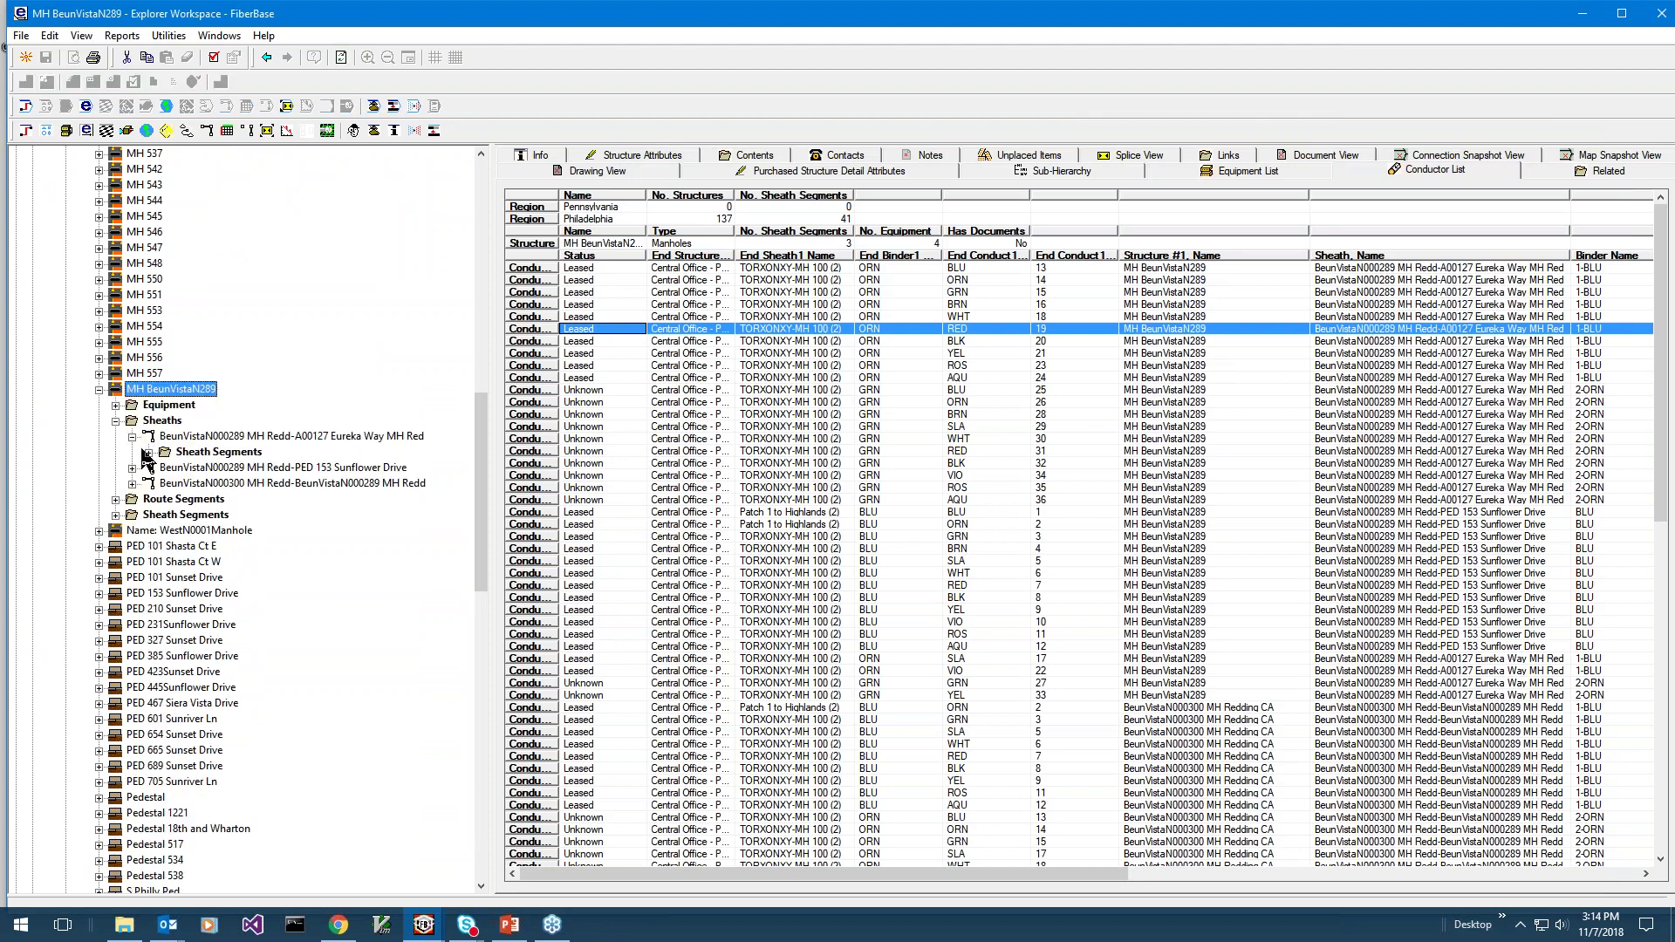
click(149, 453)
click(227, 472)
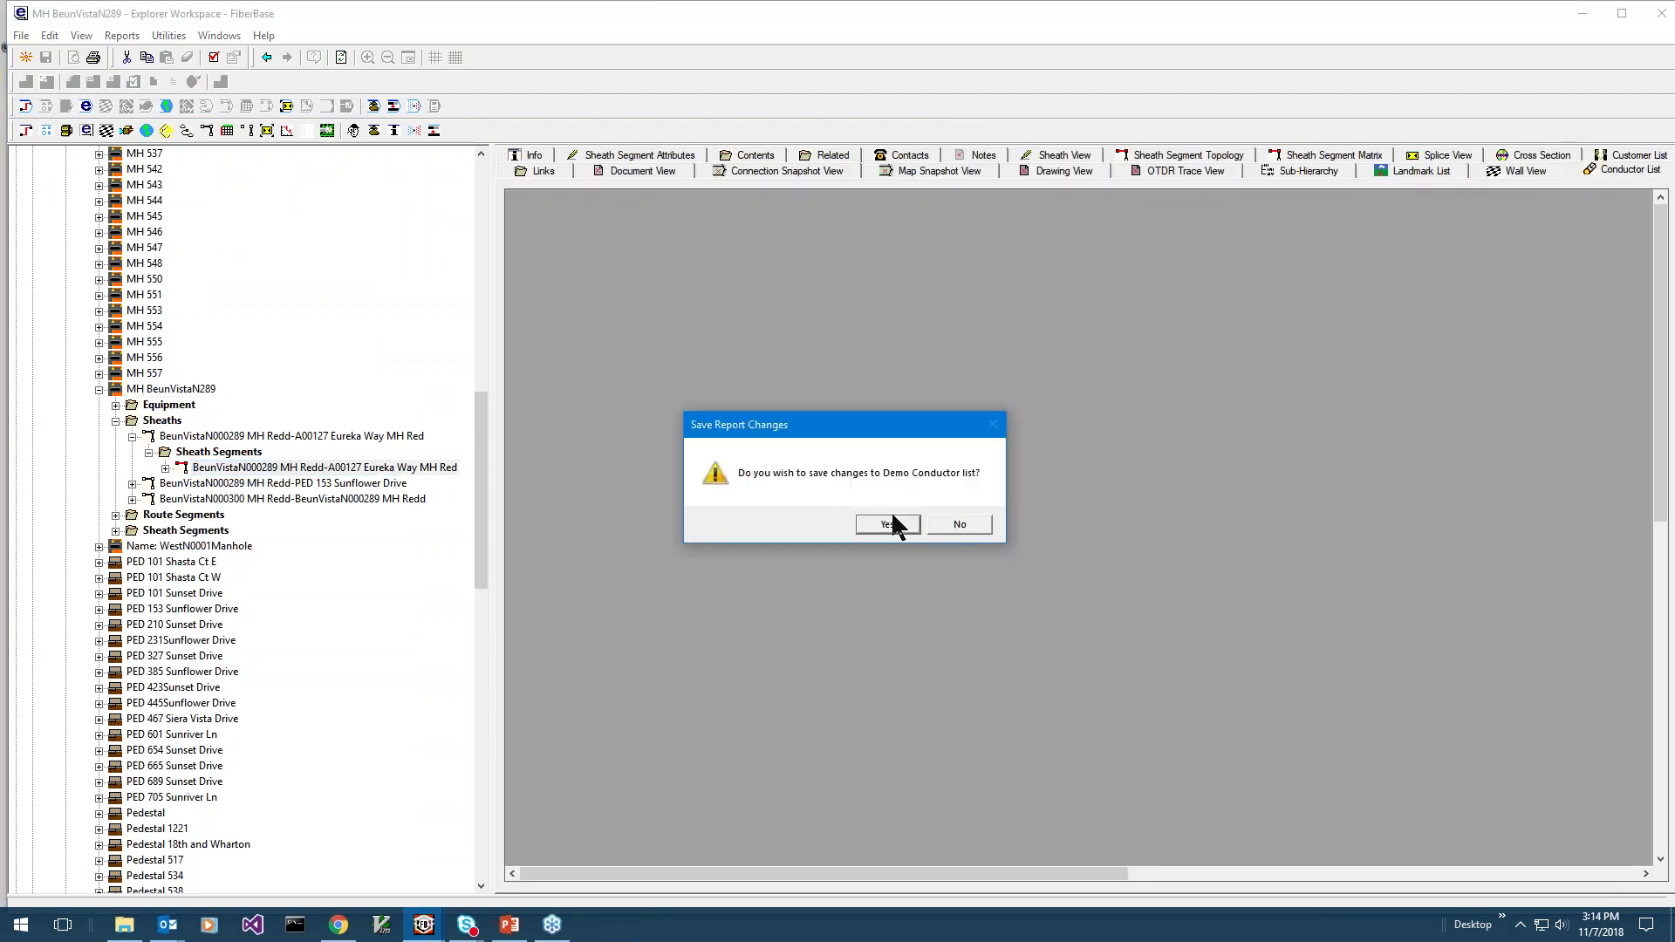
click(959, 525)
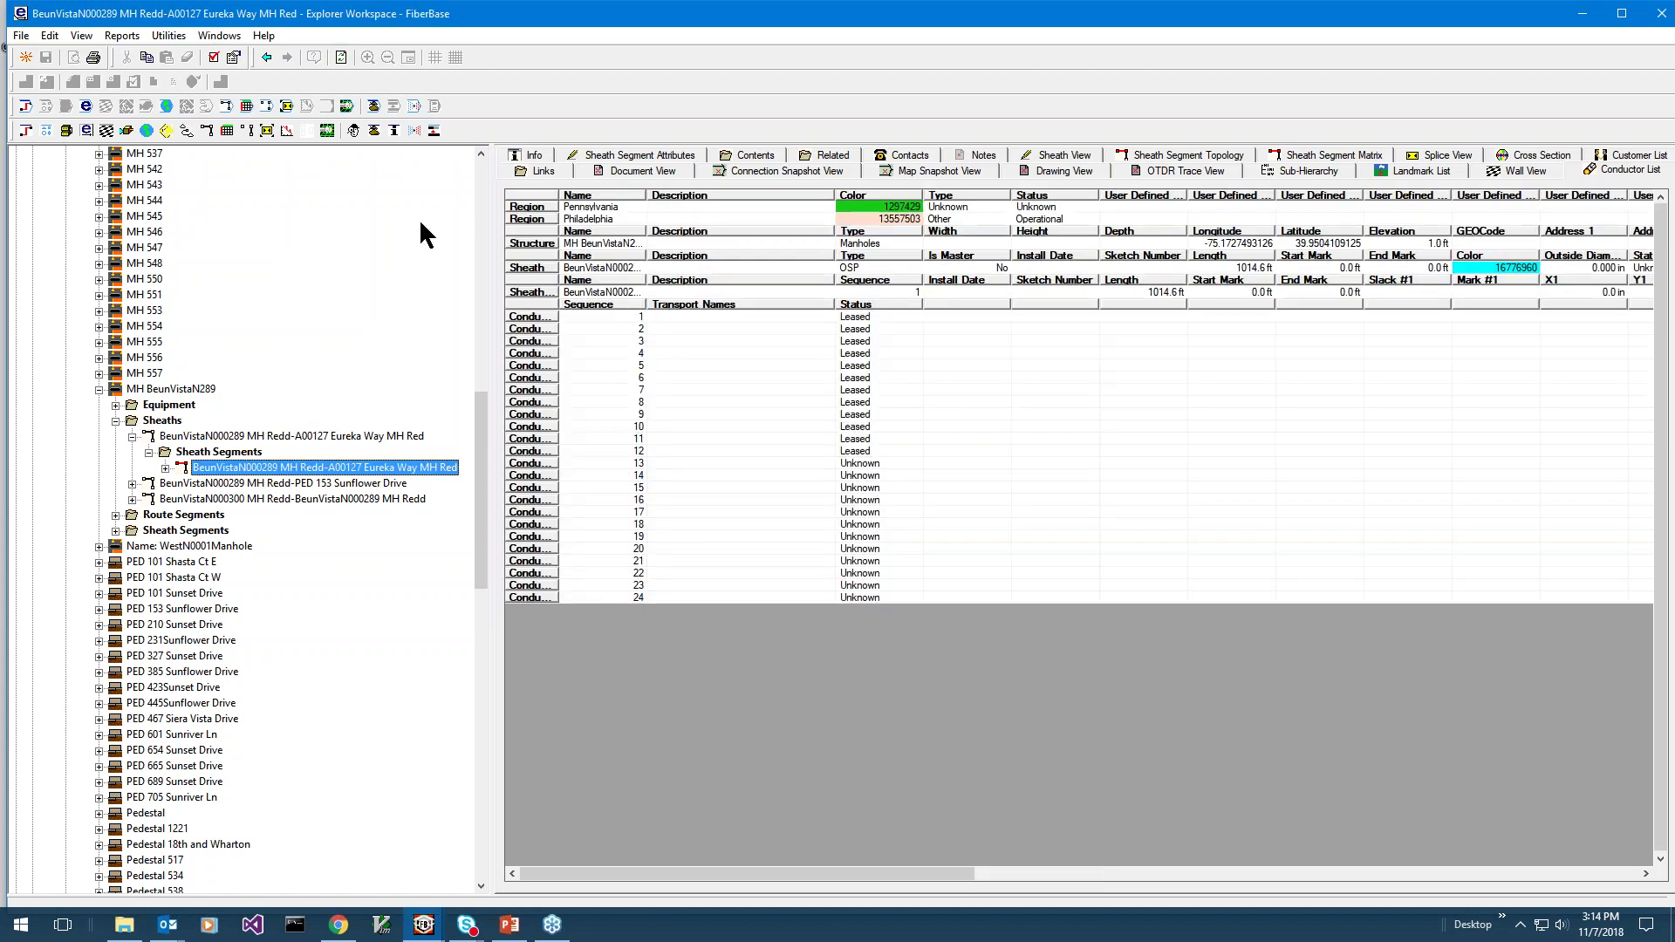
Load the saved demo conductor list report into the sheath segment's conductor list.
click(614, 377)
click(135, 39)
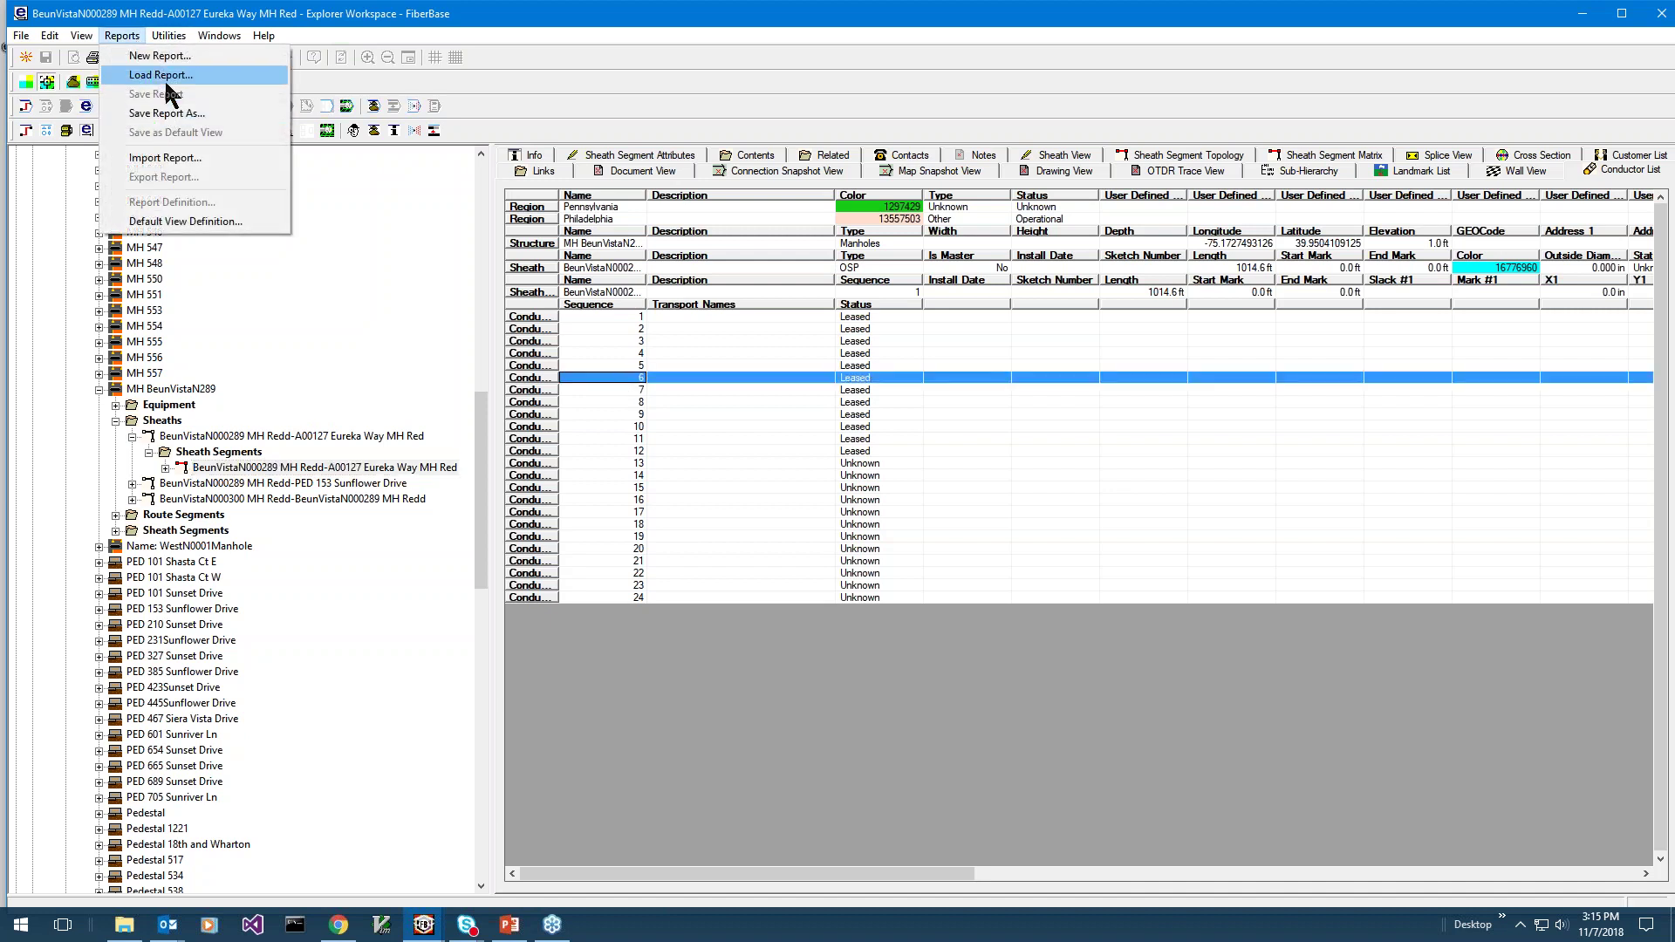
click(170, 79)
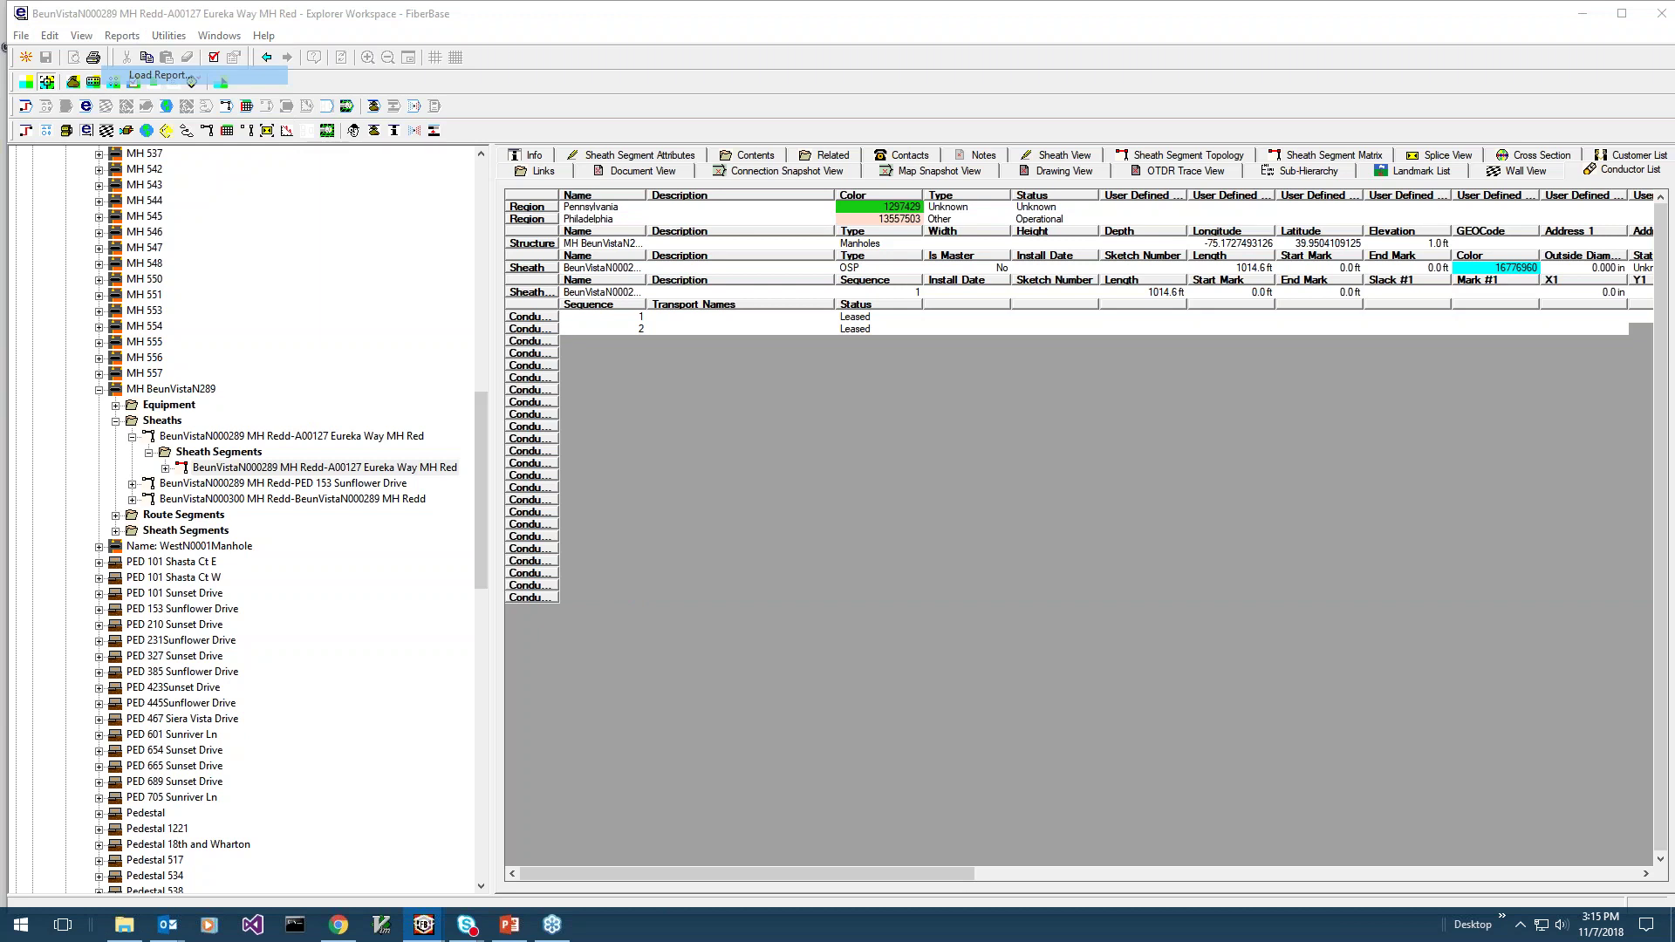
double_click(144, 166)
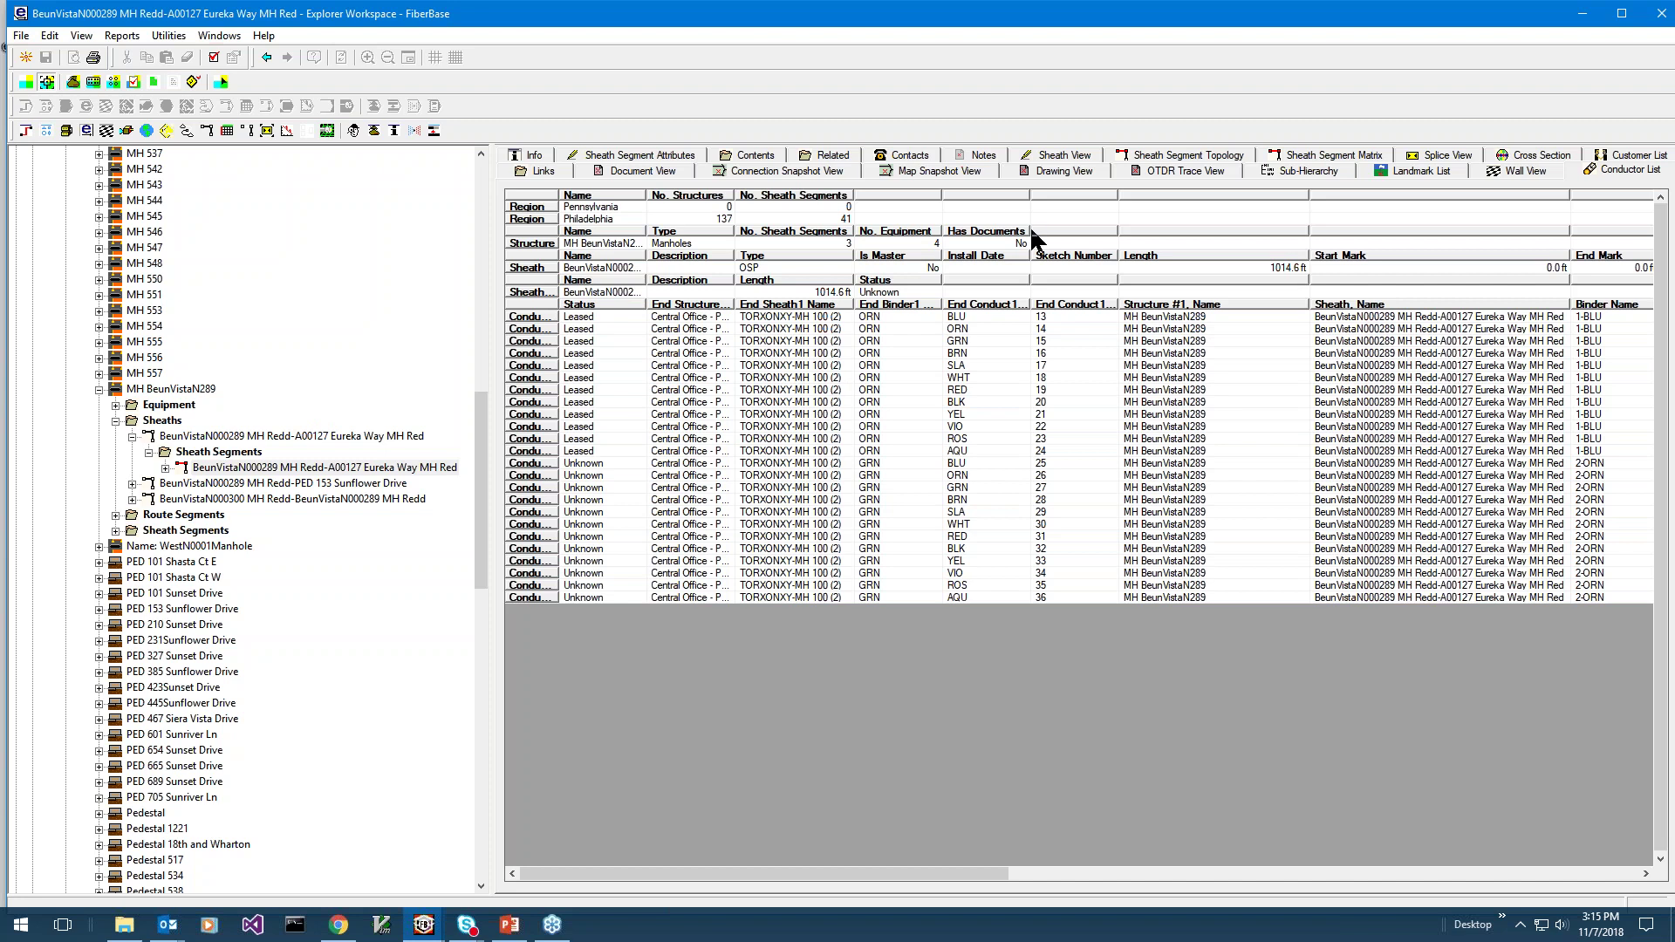
Minimize the Explorer Workspace, close the webinar folder, and open a Finder Query Workspace repositioned over the Philadelphia Demo folder.
click(1584, 14)
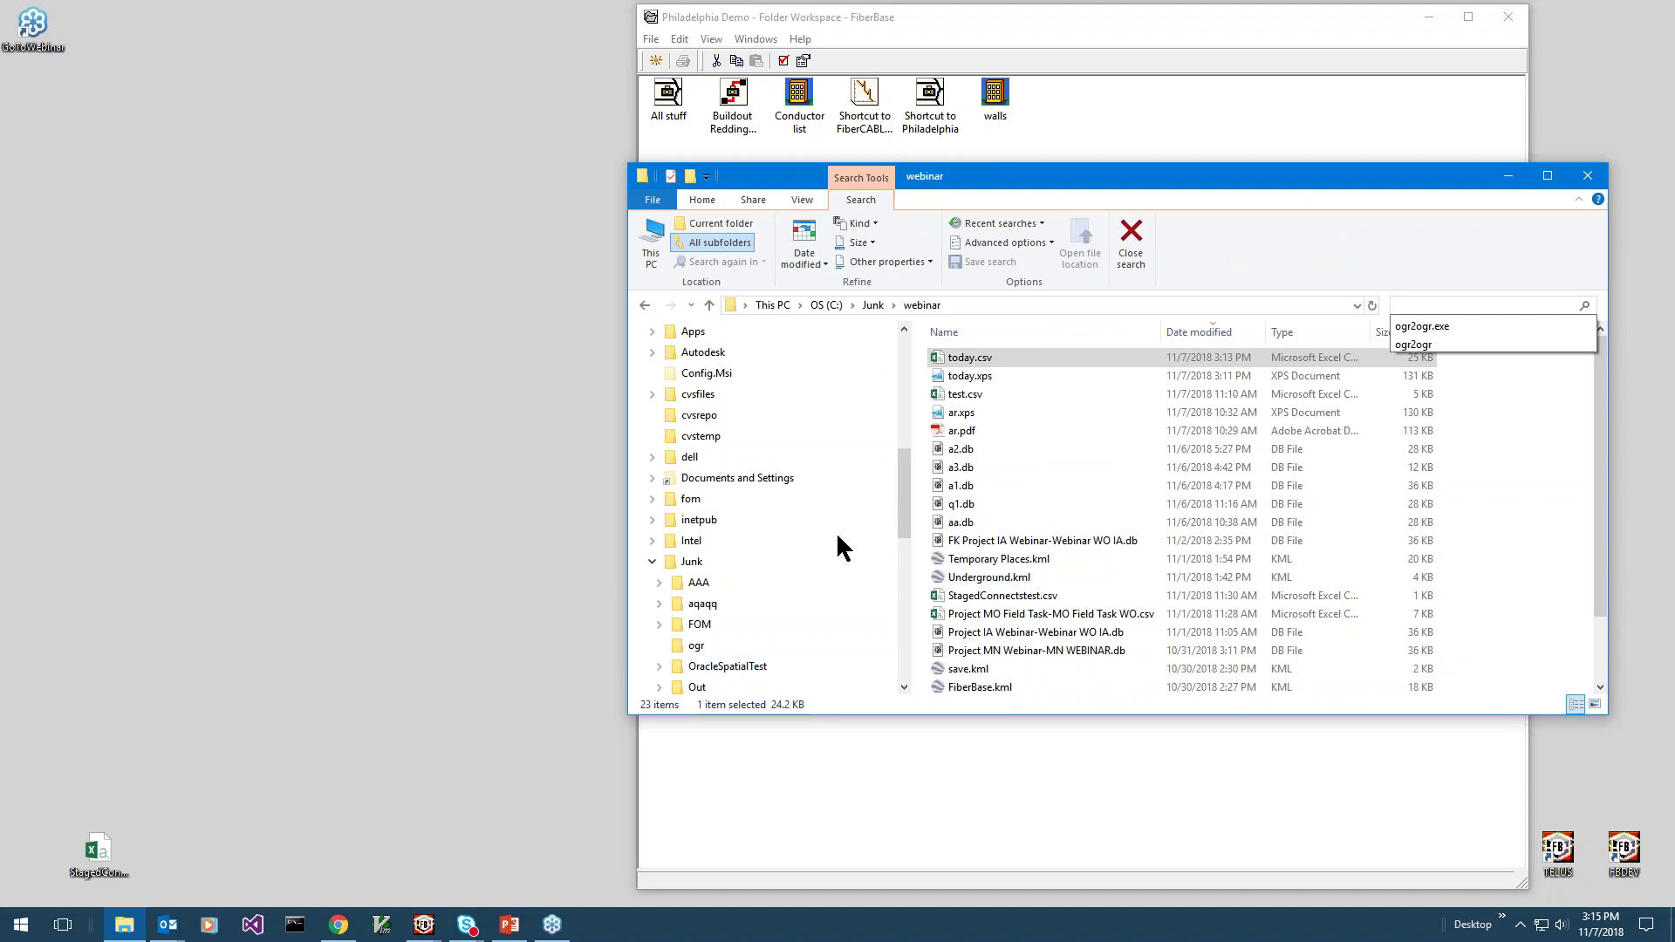
click(1587, 175)
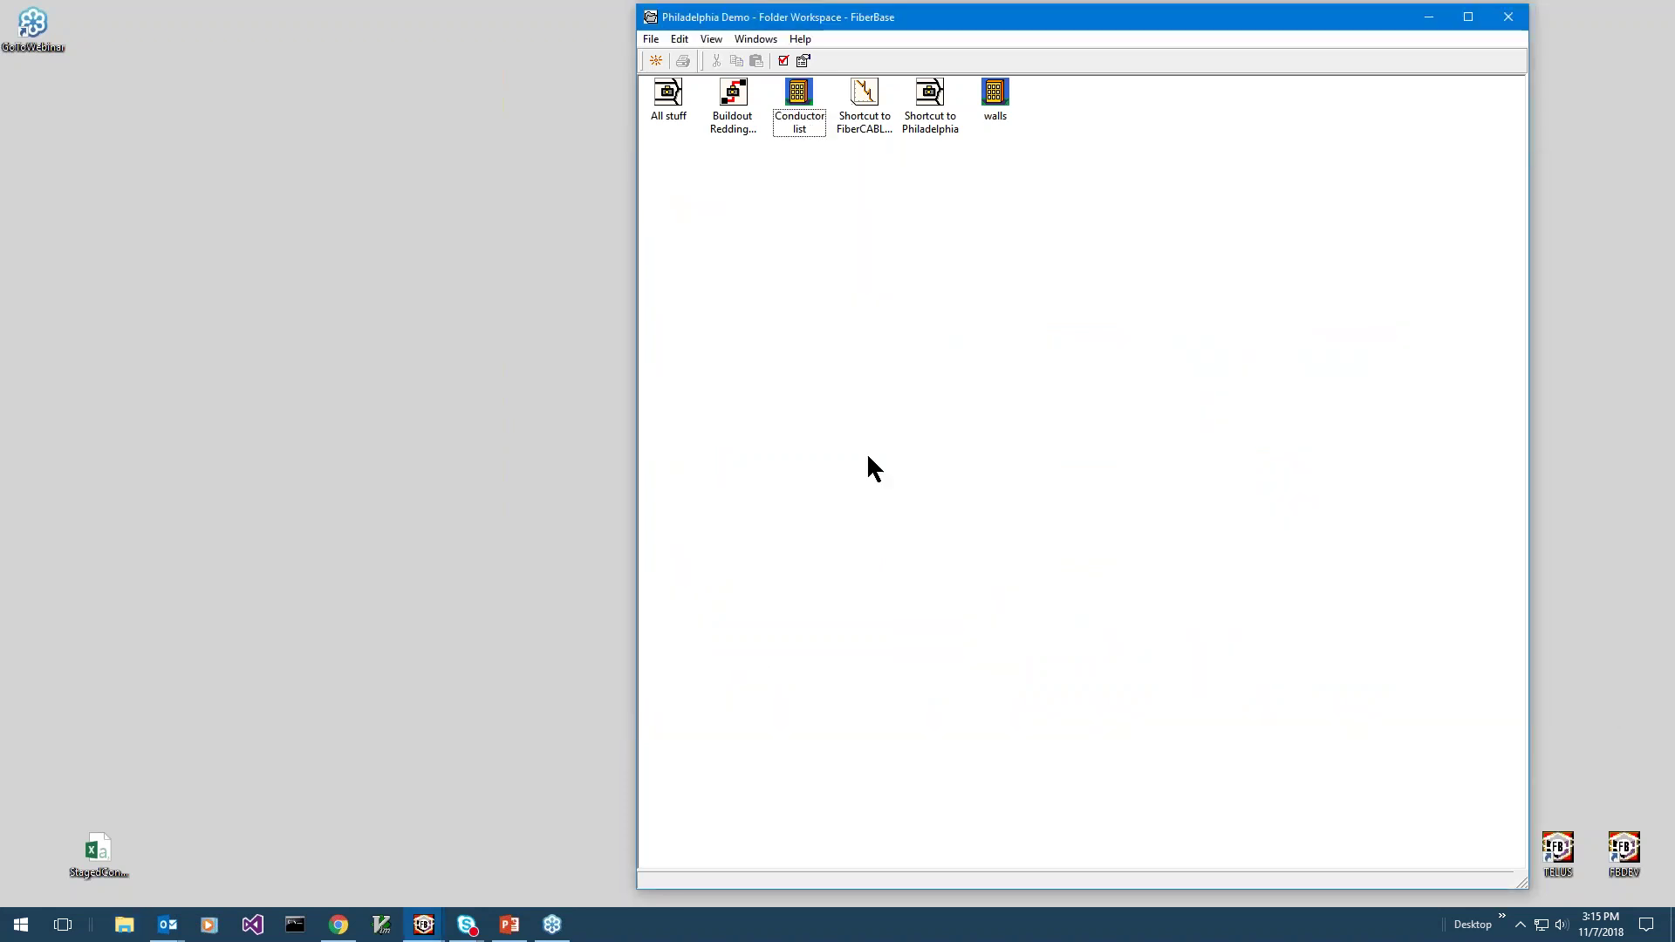
key(ctrl+f)
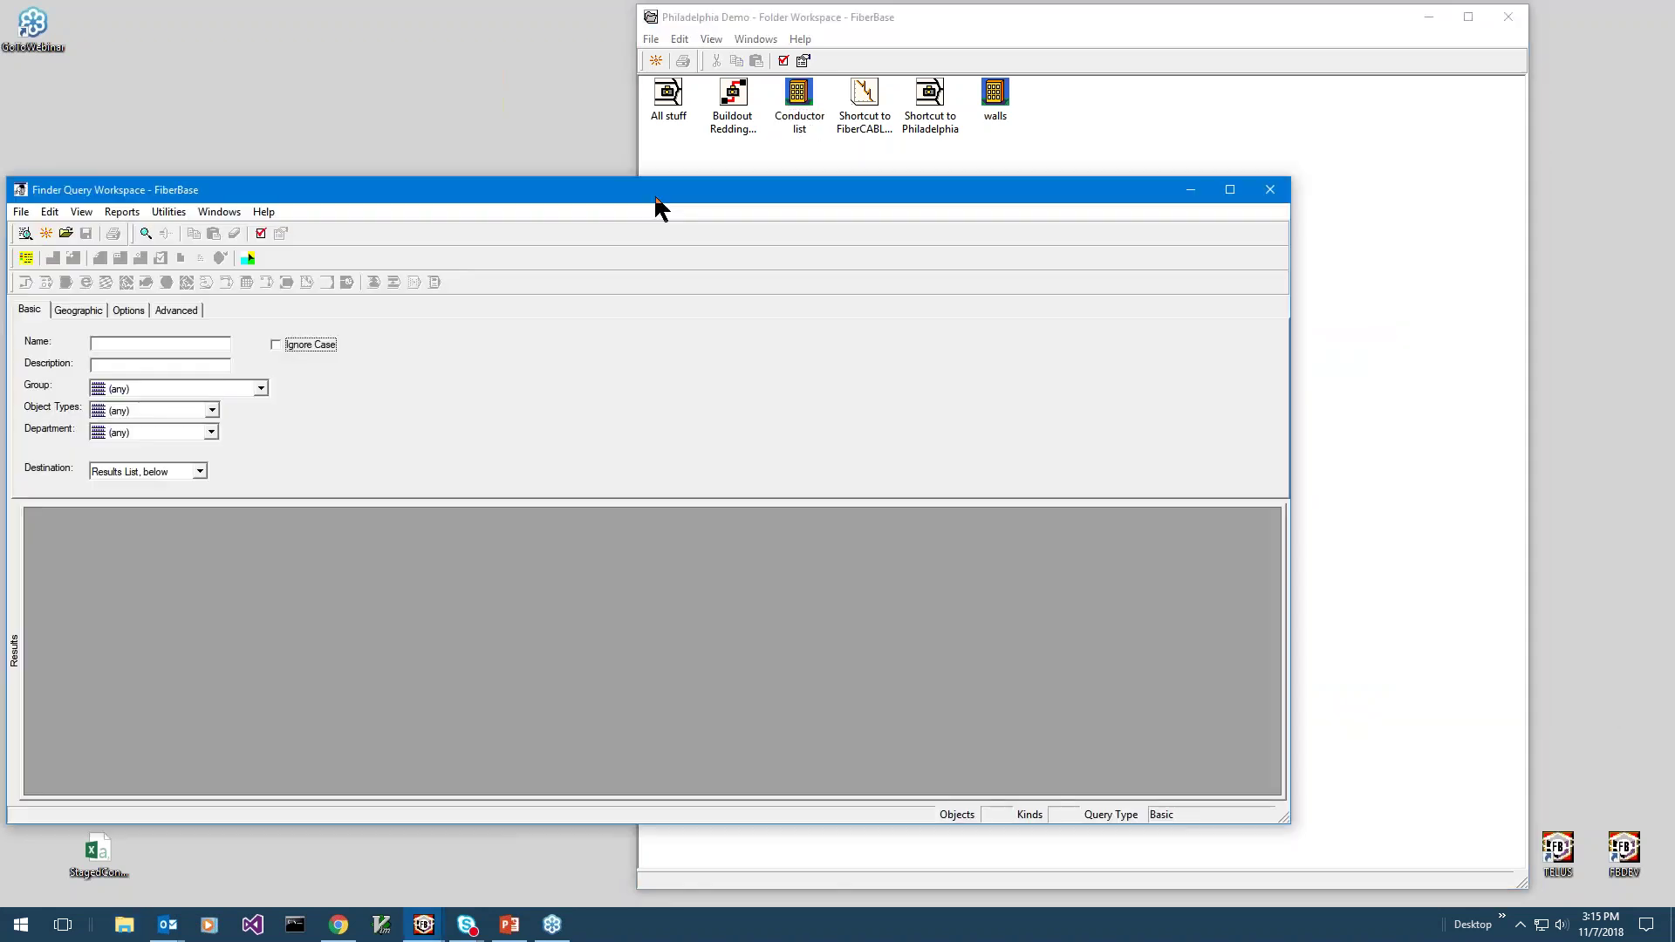
drag(750, 185, 872, 106)
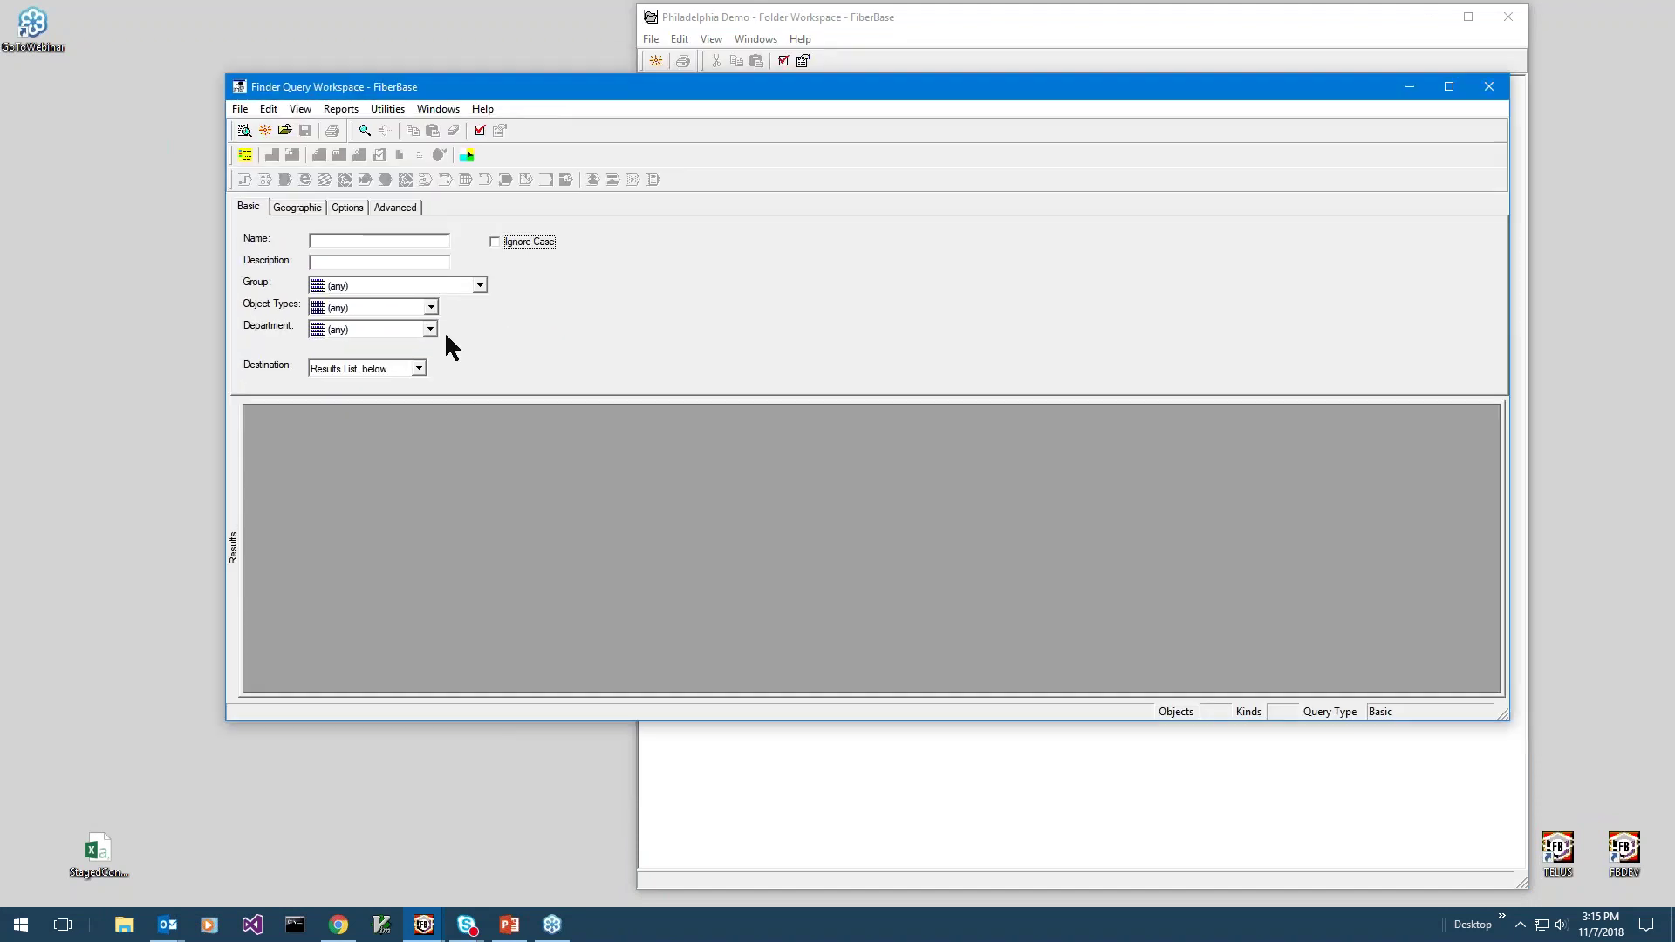
Set the Finder query's object type to Sheath Segment.
click(429, 309)
scroll(400, 384, down, 2)
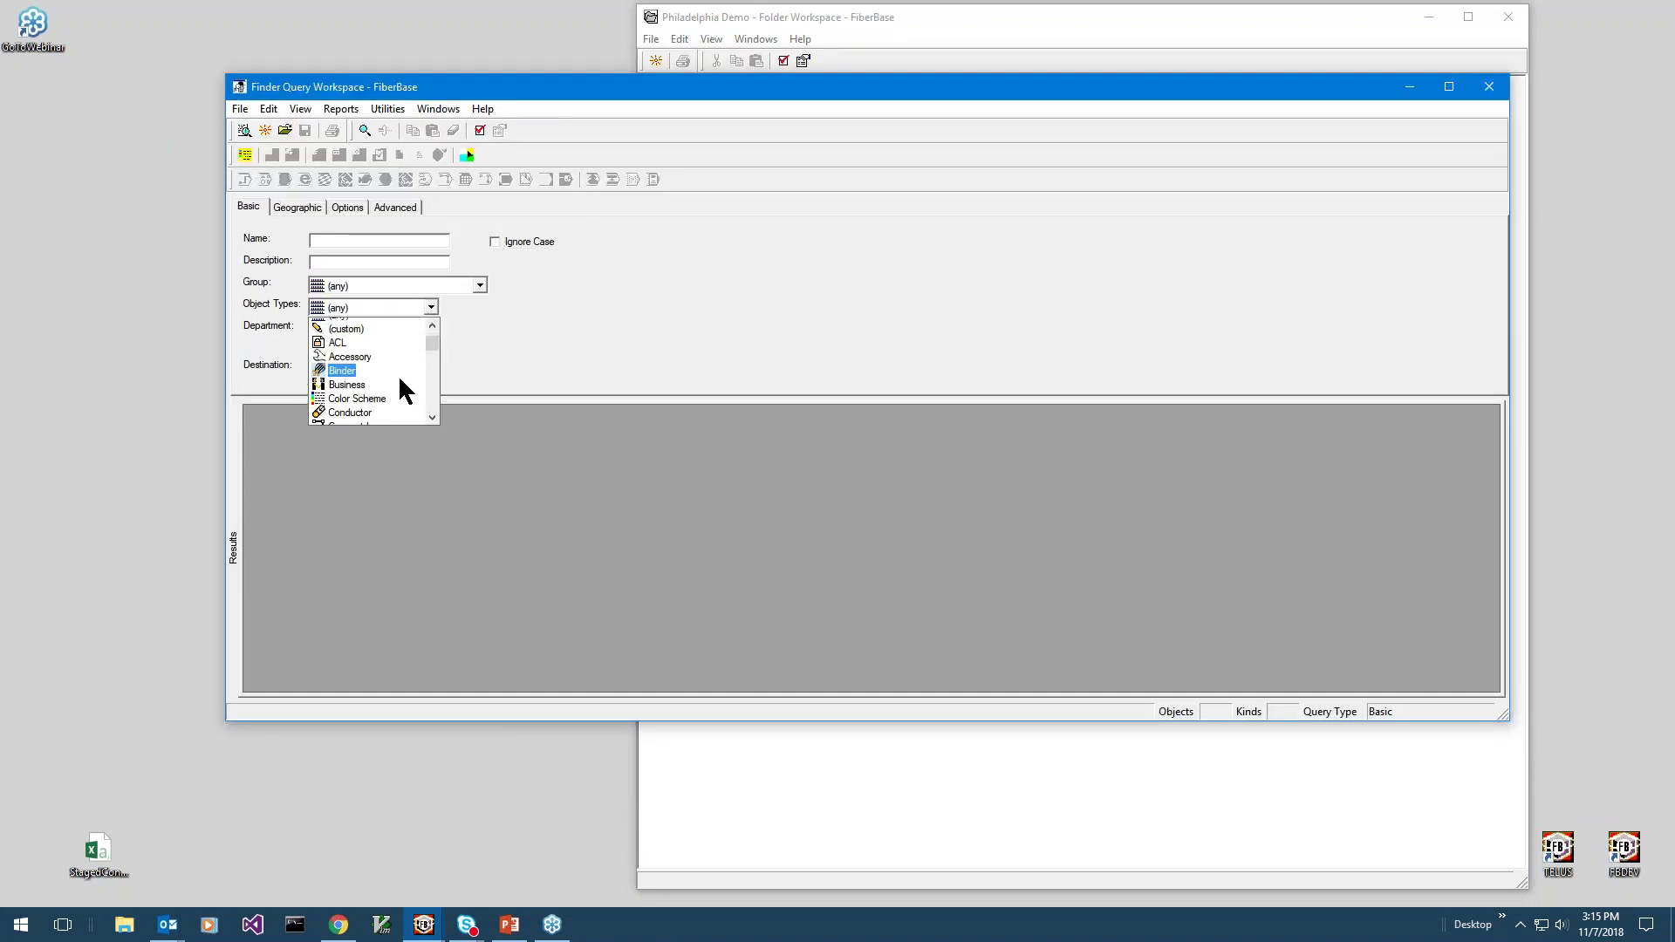
scroll(404, 390, down, 6)
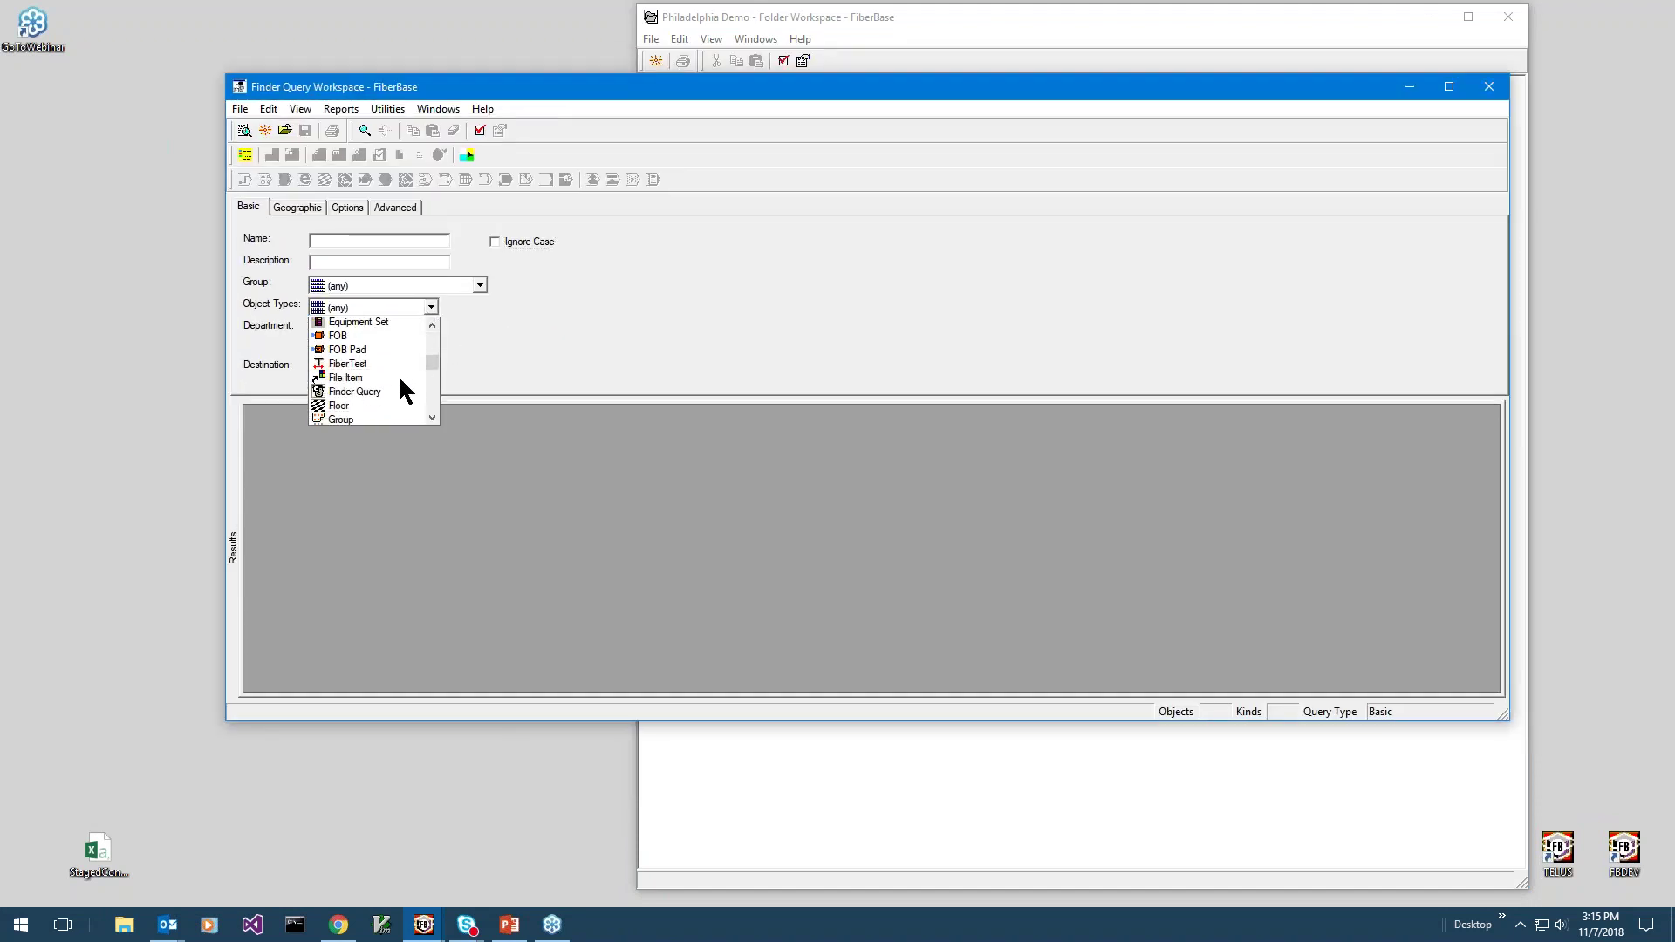
scroll(404, 390, down, 6)
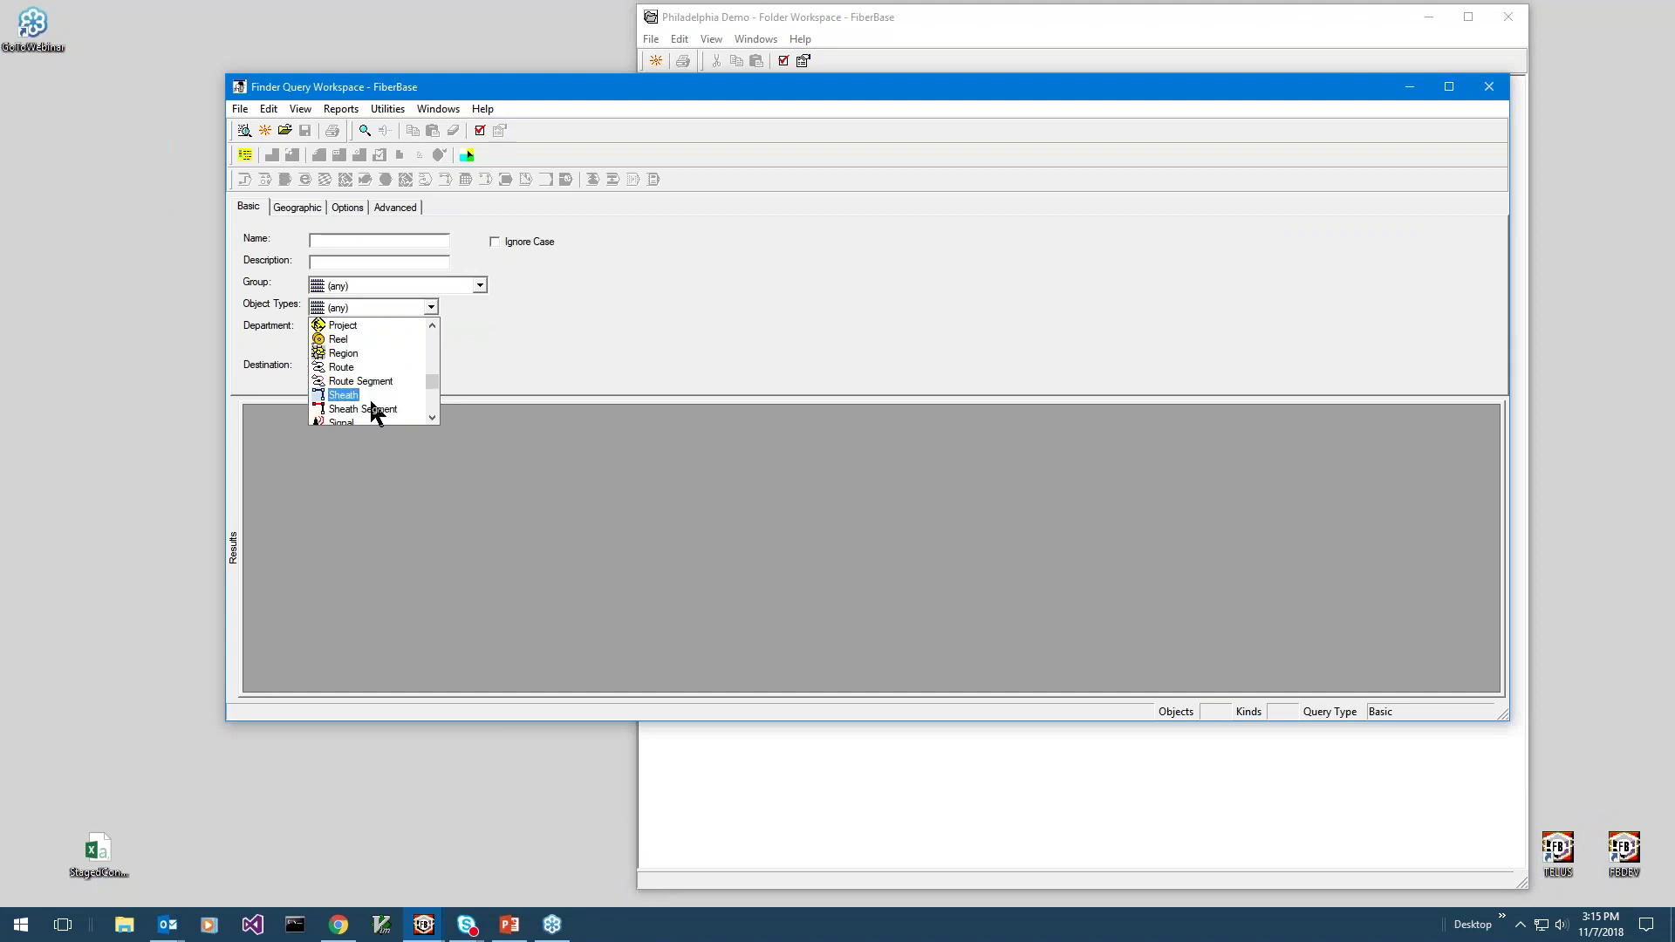
click(378, 408)
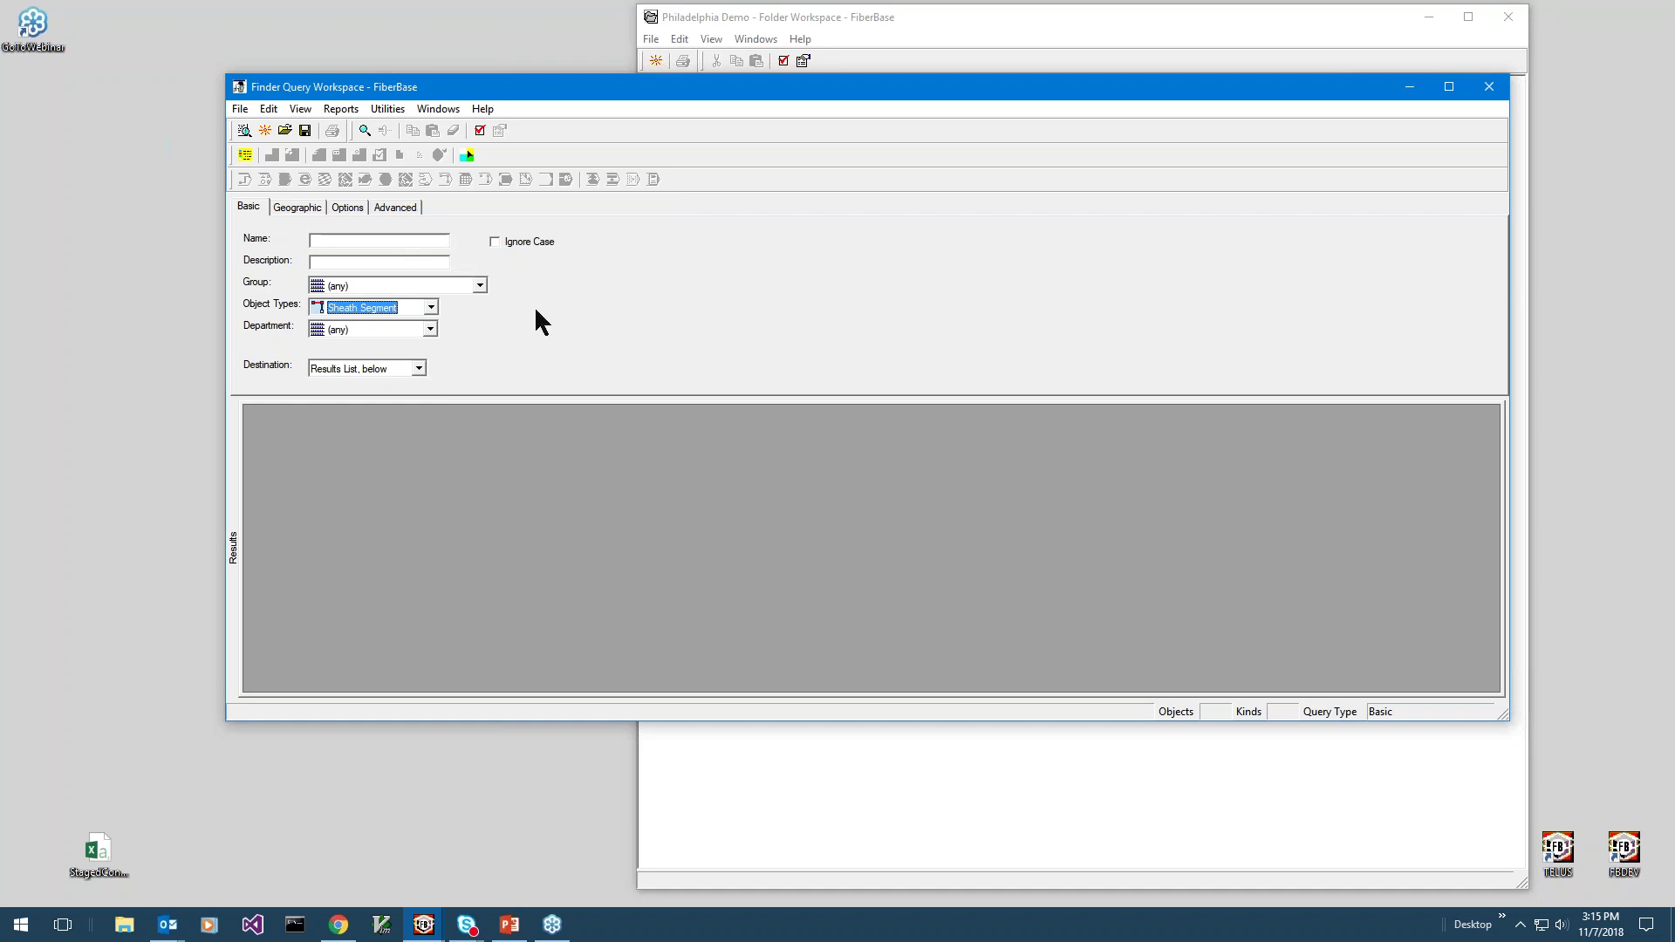
Add an advanced filter to the Sheath Segment object type with the column Leased To and the operator IS NOT NULL.
click(384, 210)
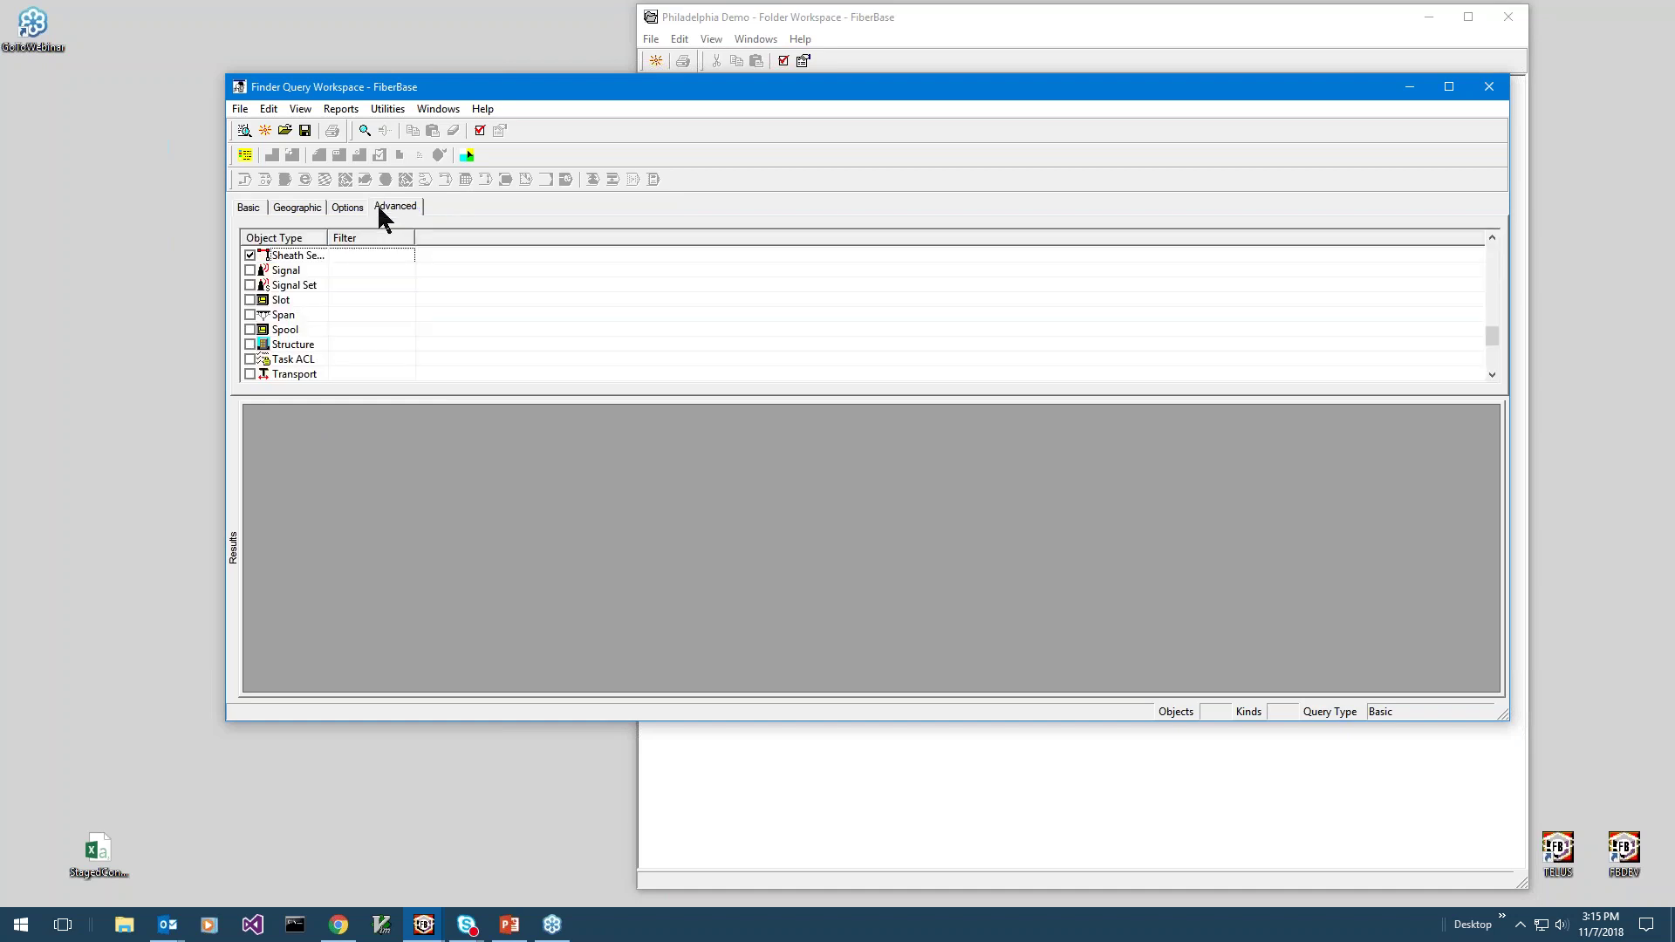
click(306, 259)
double_click(307, 258)
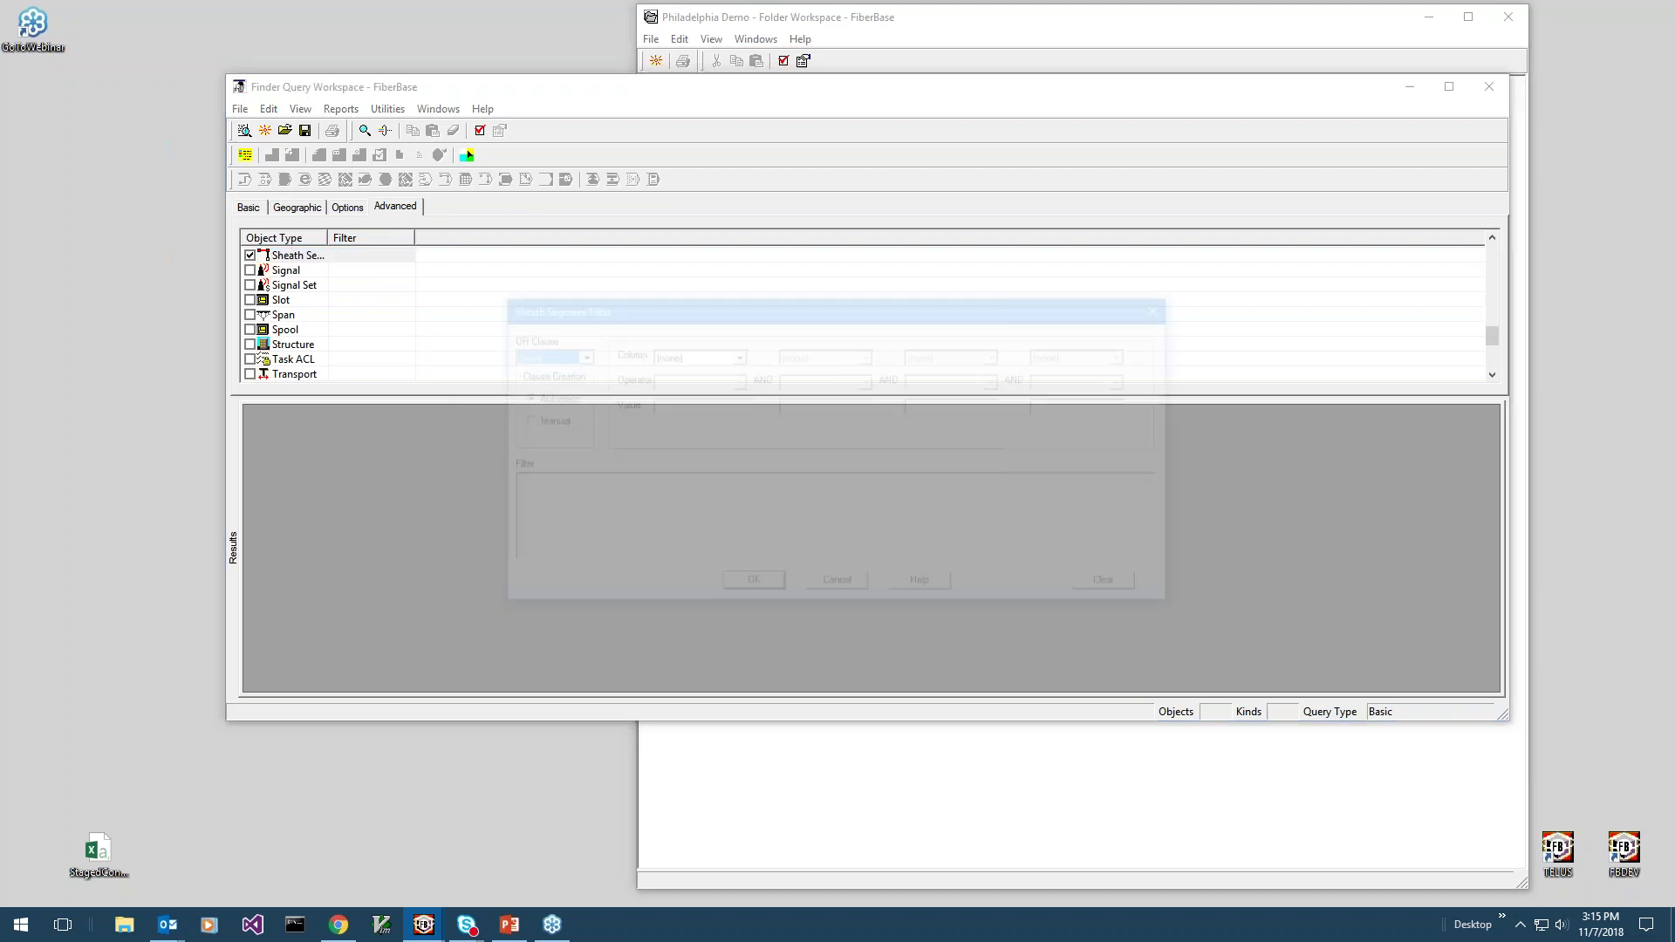
click(675, 357)
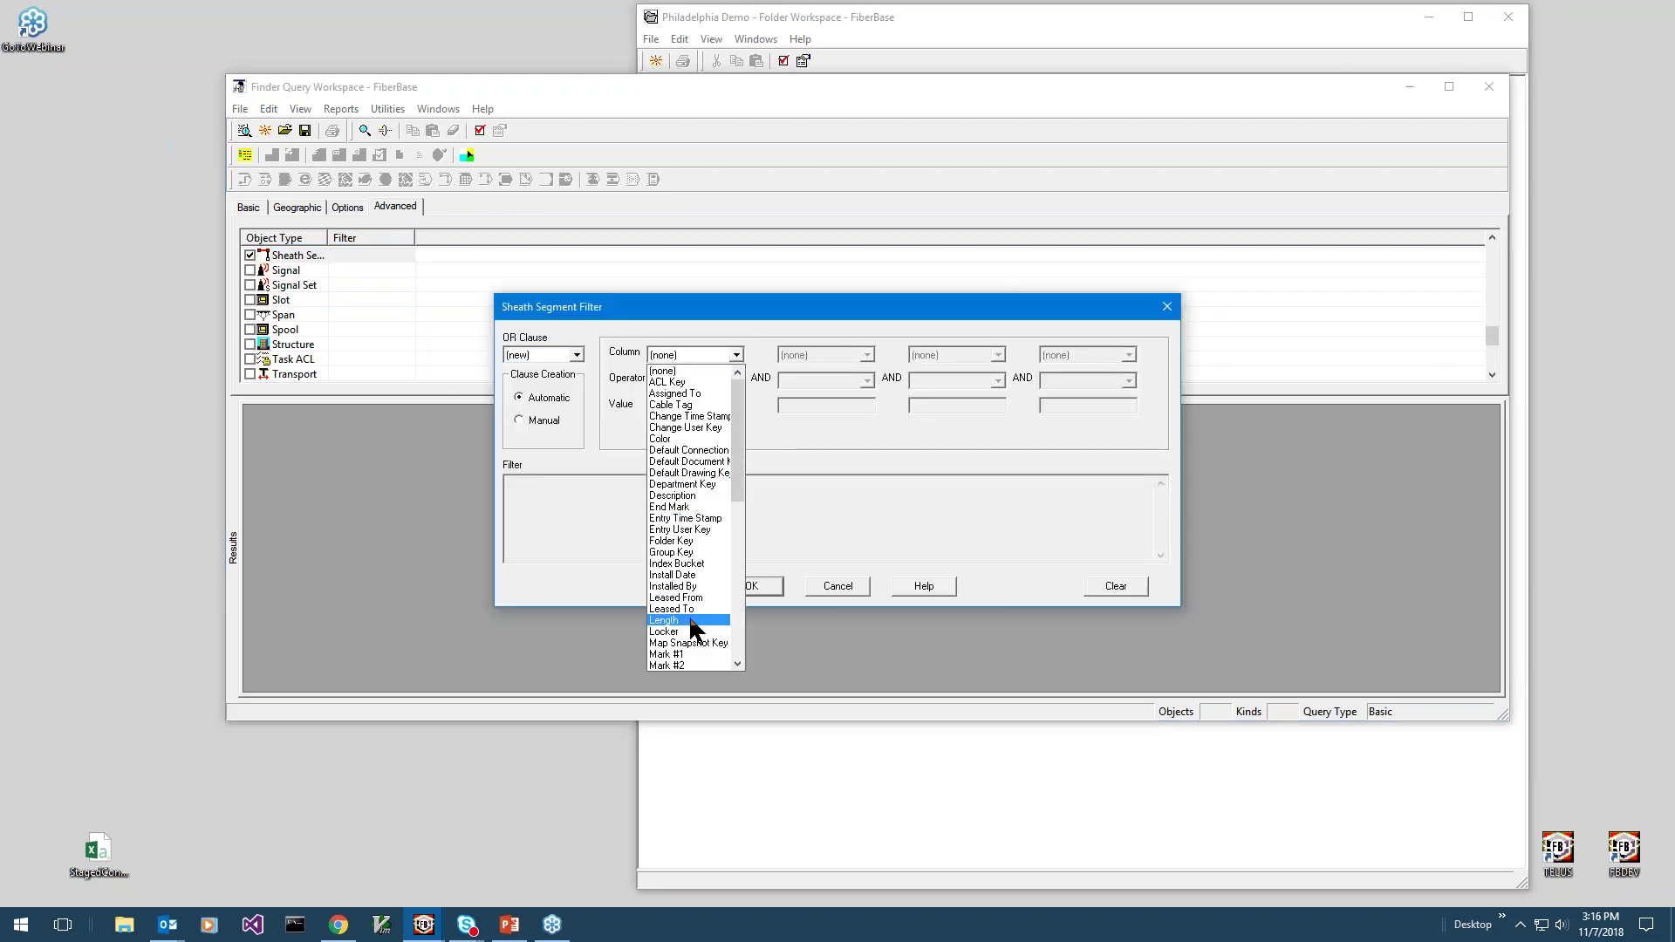
click(689, 609)
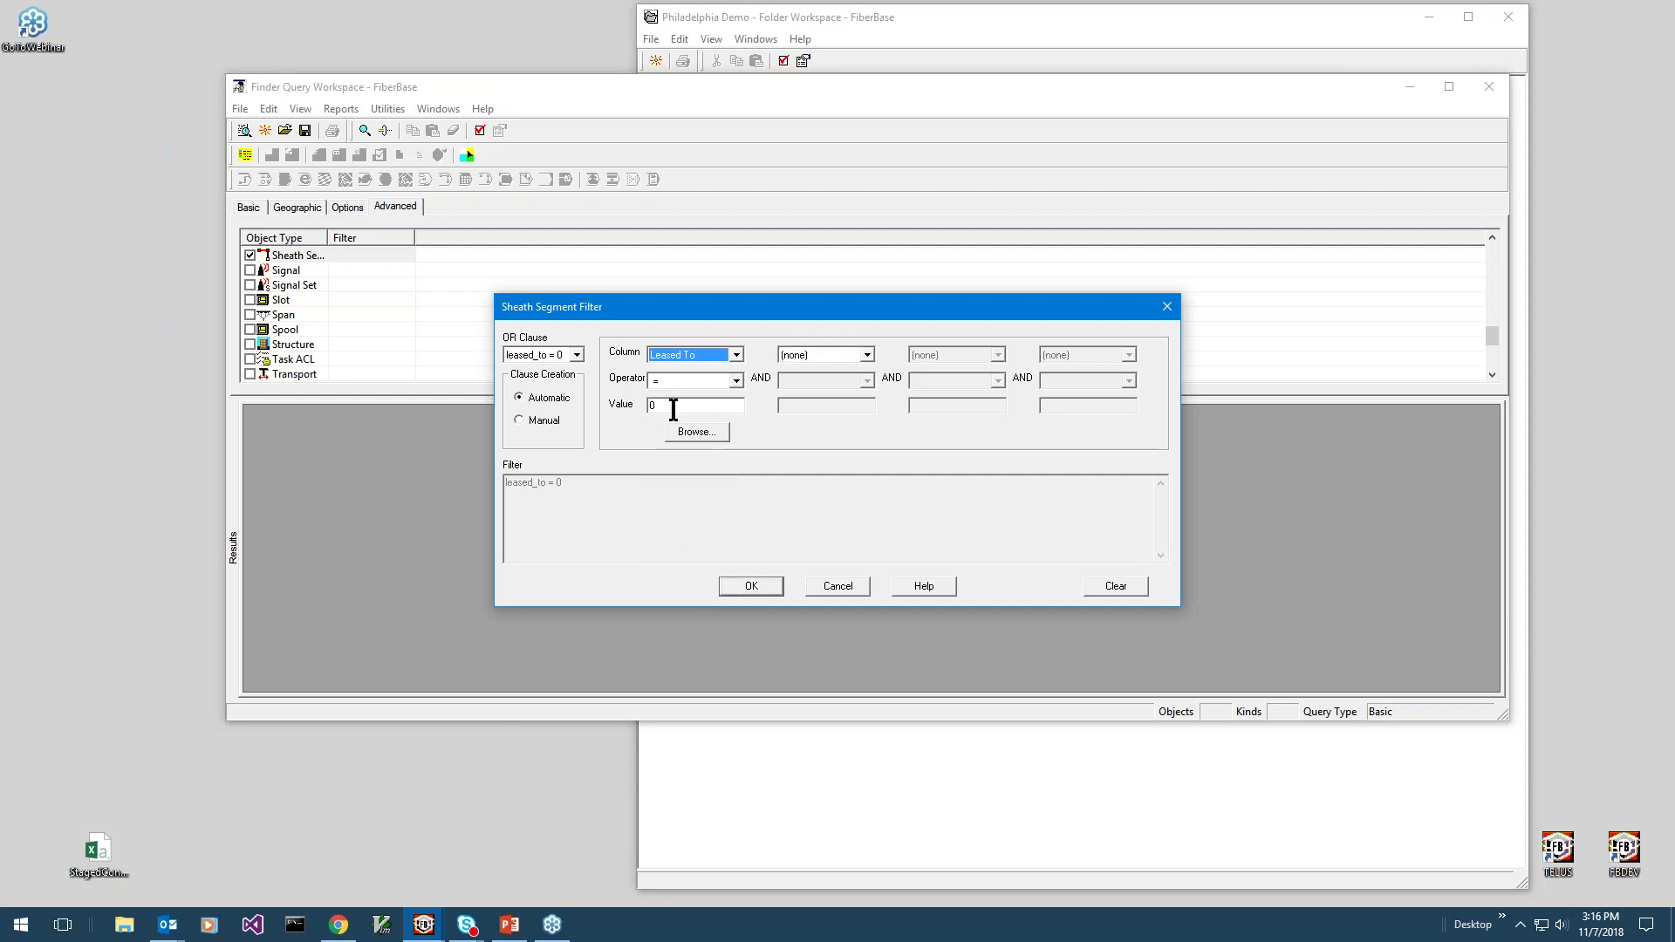
click(736, 380)
scroll(717, 410, down, 1)
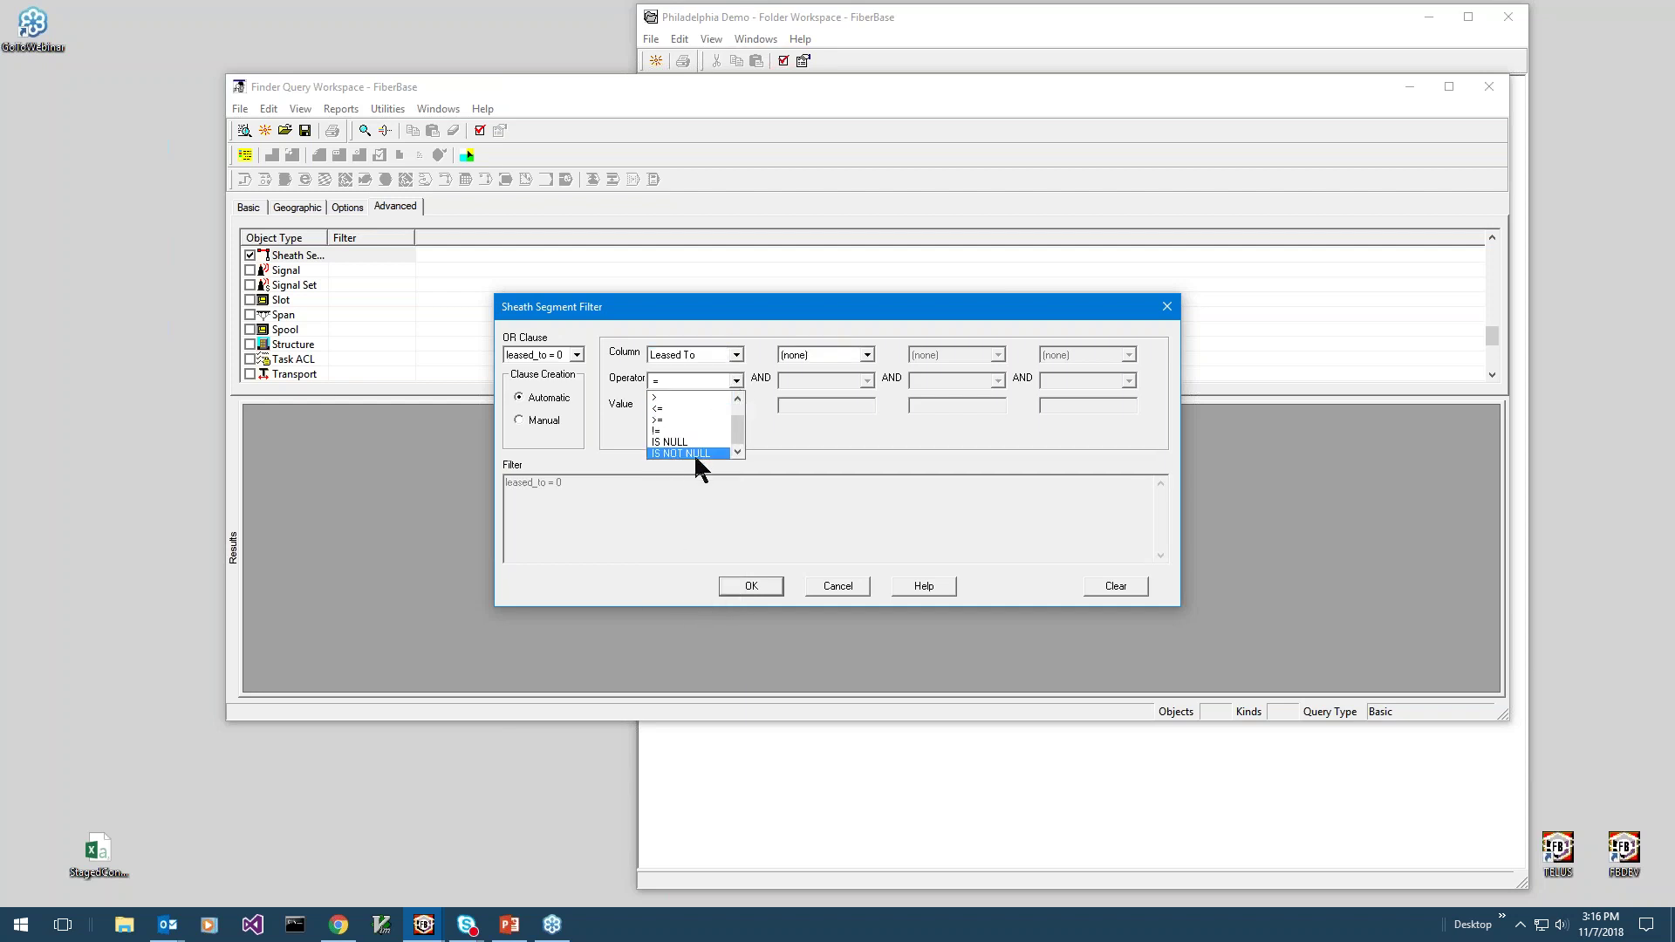
click(695, 453)
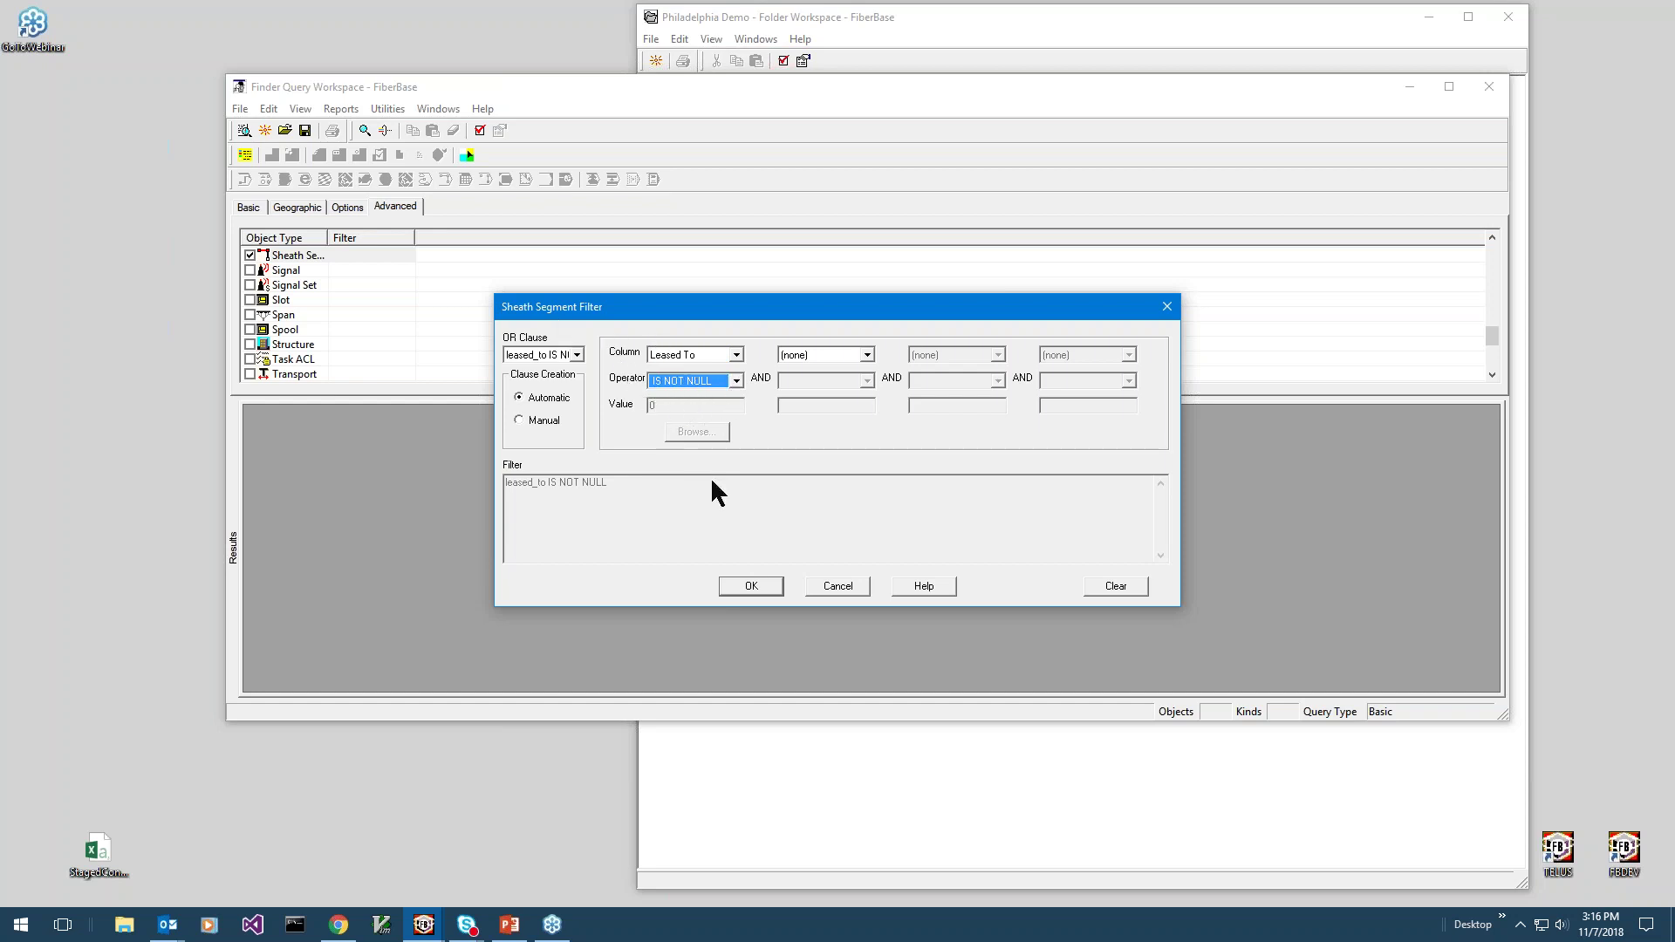
click(766, 587)
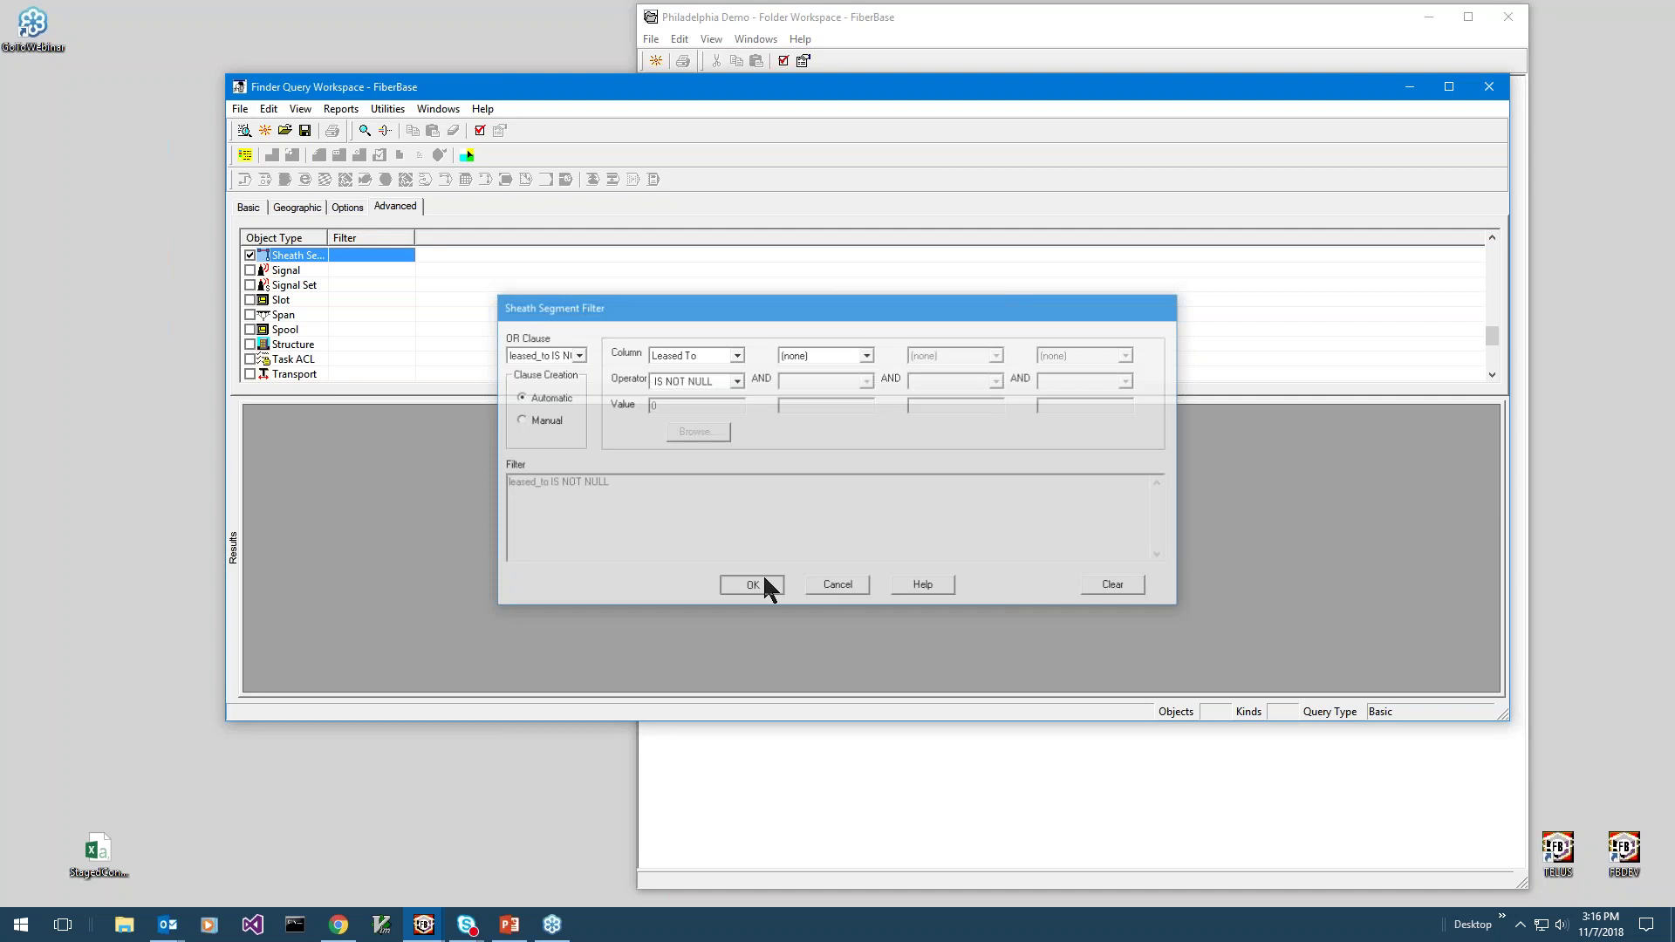
Run the leased sheath segment query and widen the object type column of its results.
click(365, 130)
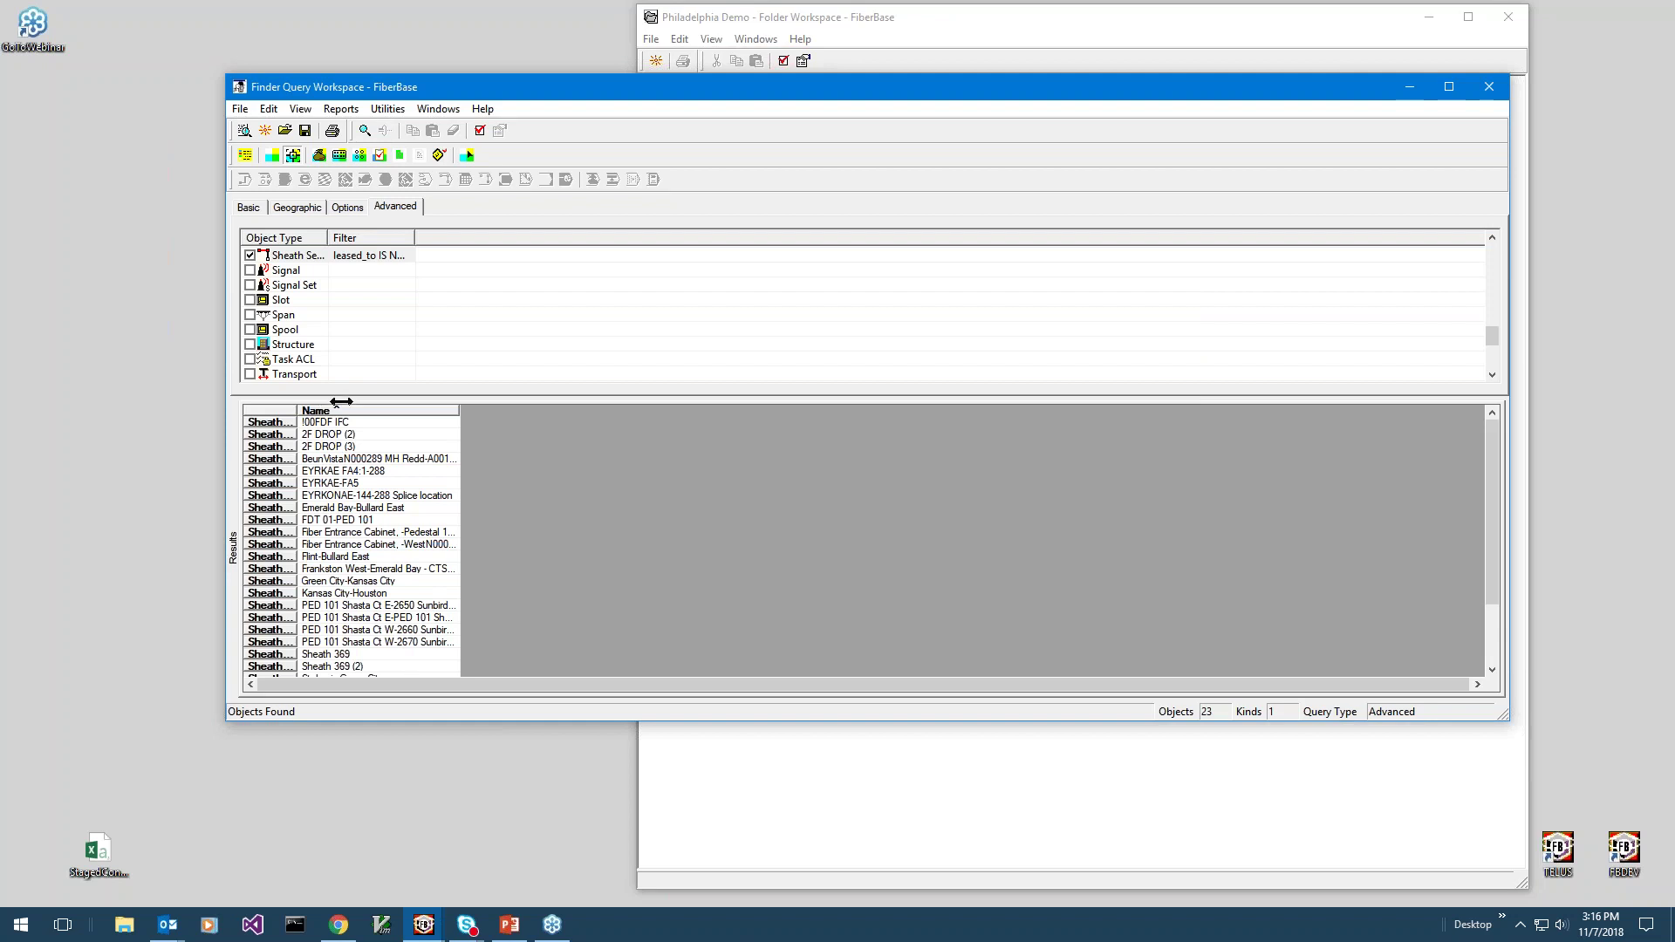
drag(299, 408, 367, 409)
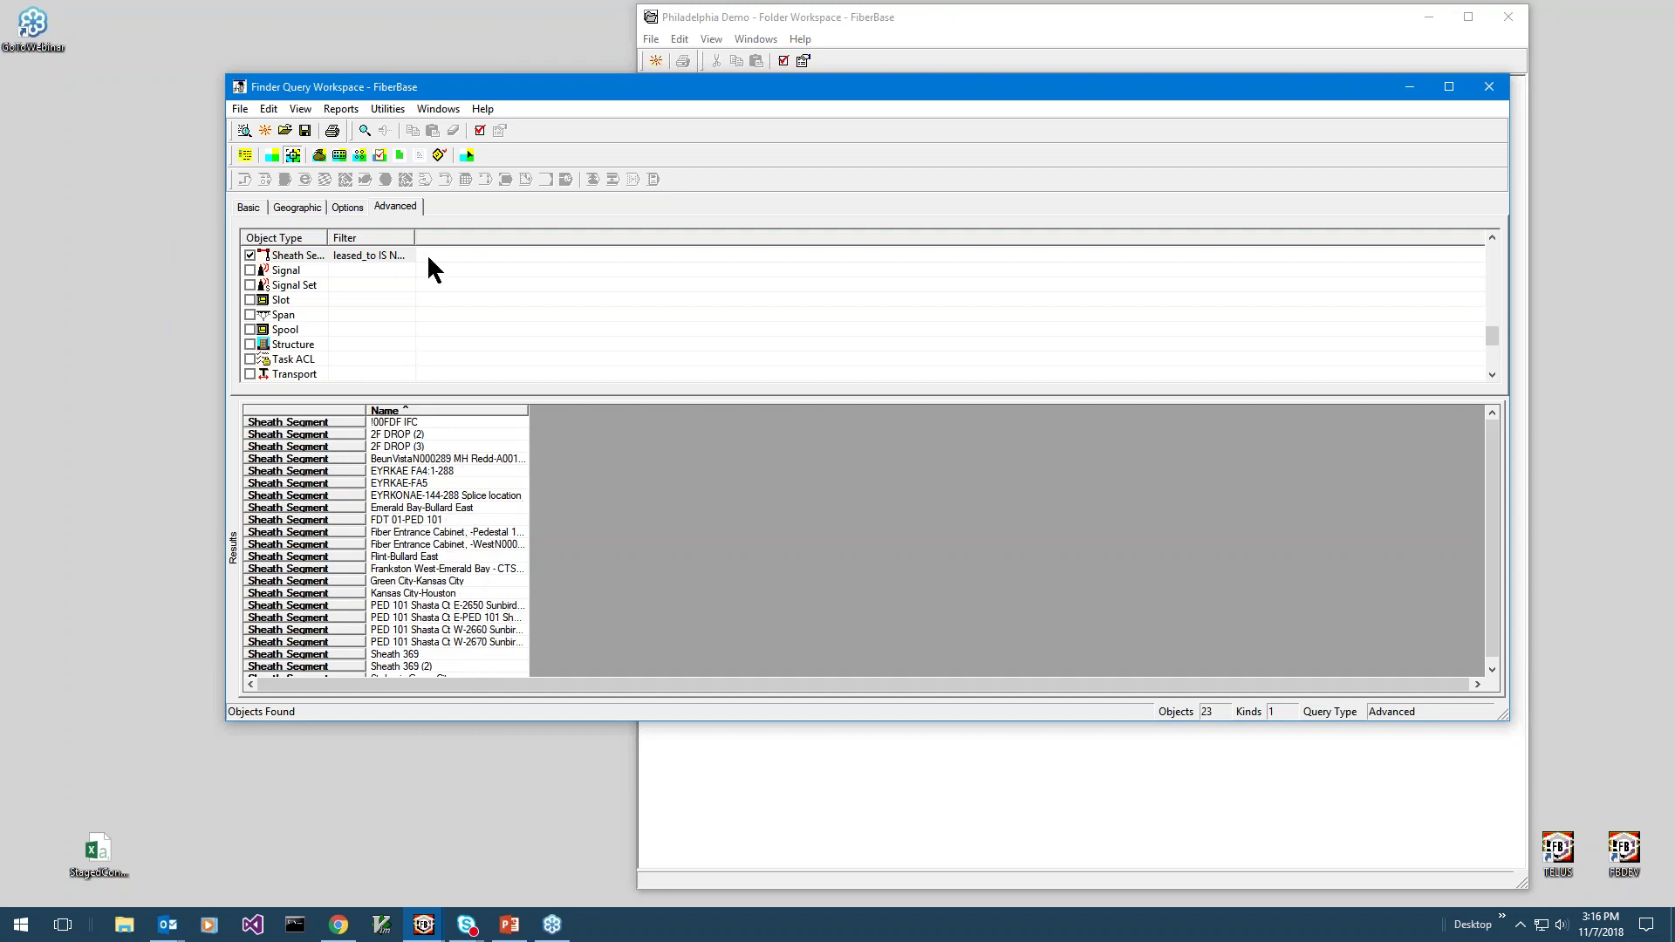
Create a new report named "leased to sheath segments" from the sheath segment query results.
right_click(451, 468)
mouse_move(558, 485)
click(700, 483)
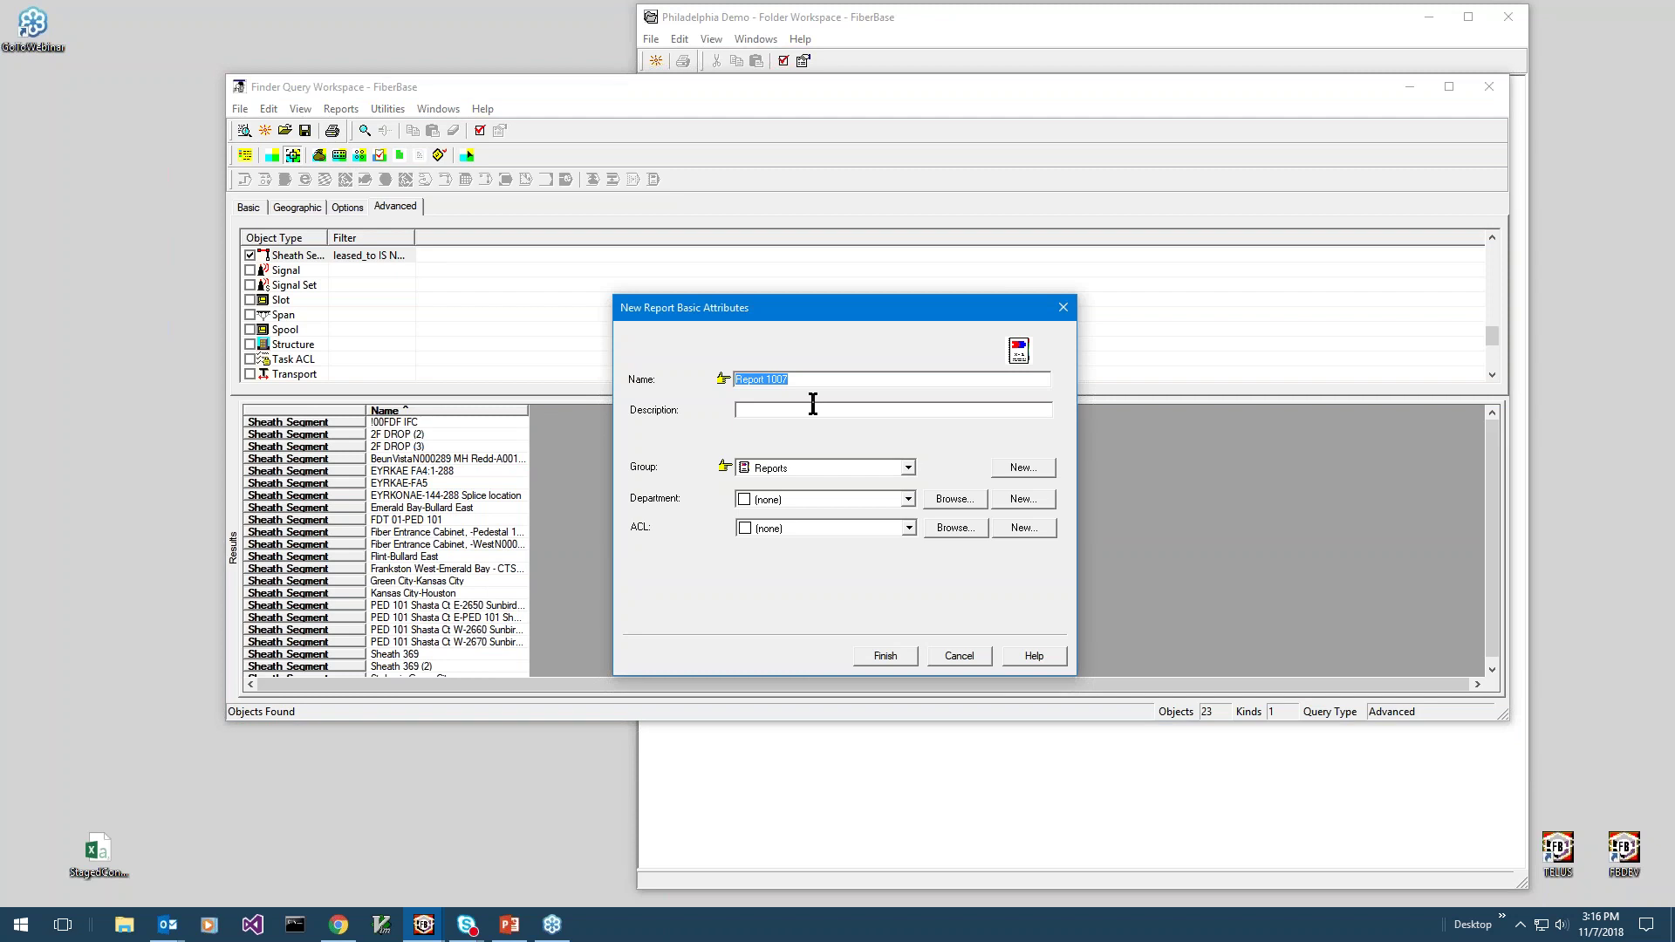
text(leased to sheath segments)
key(Return)
Add the Structure #1 Name and Structure #2 Name attributes to the report definition's displayed attributes.
click(340, 109)
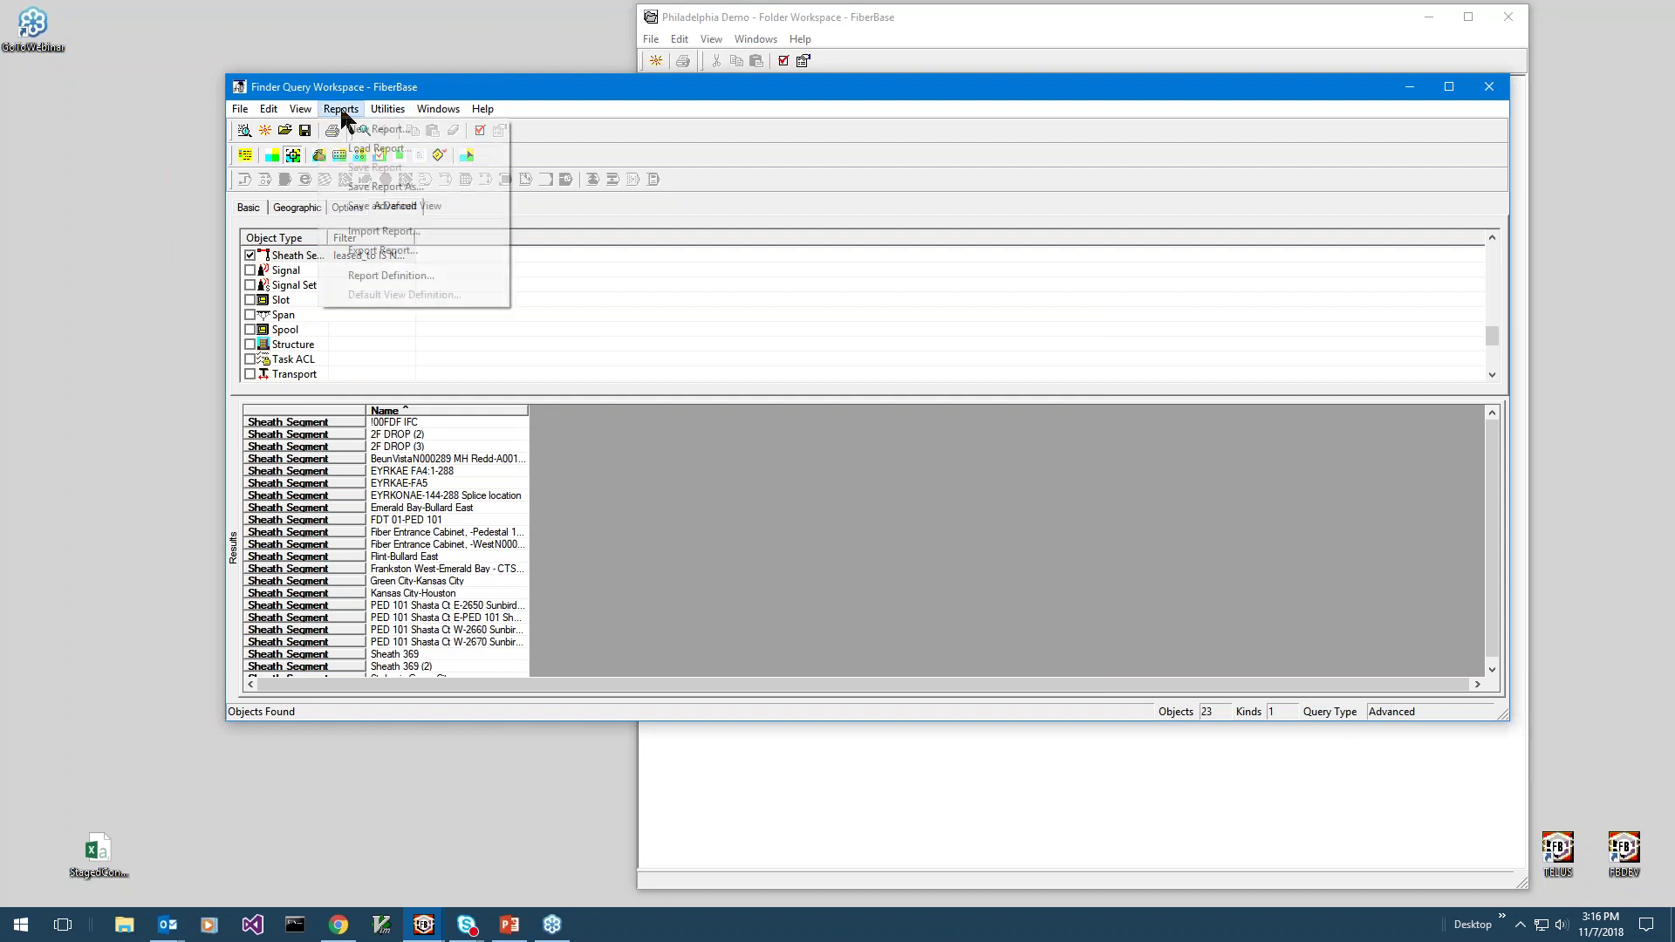
click(390, 275)
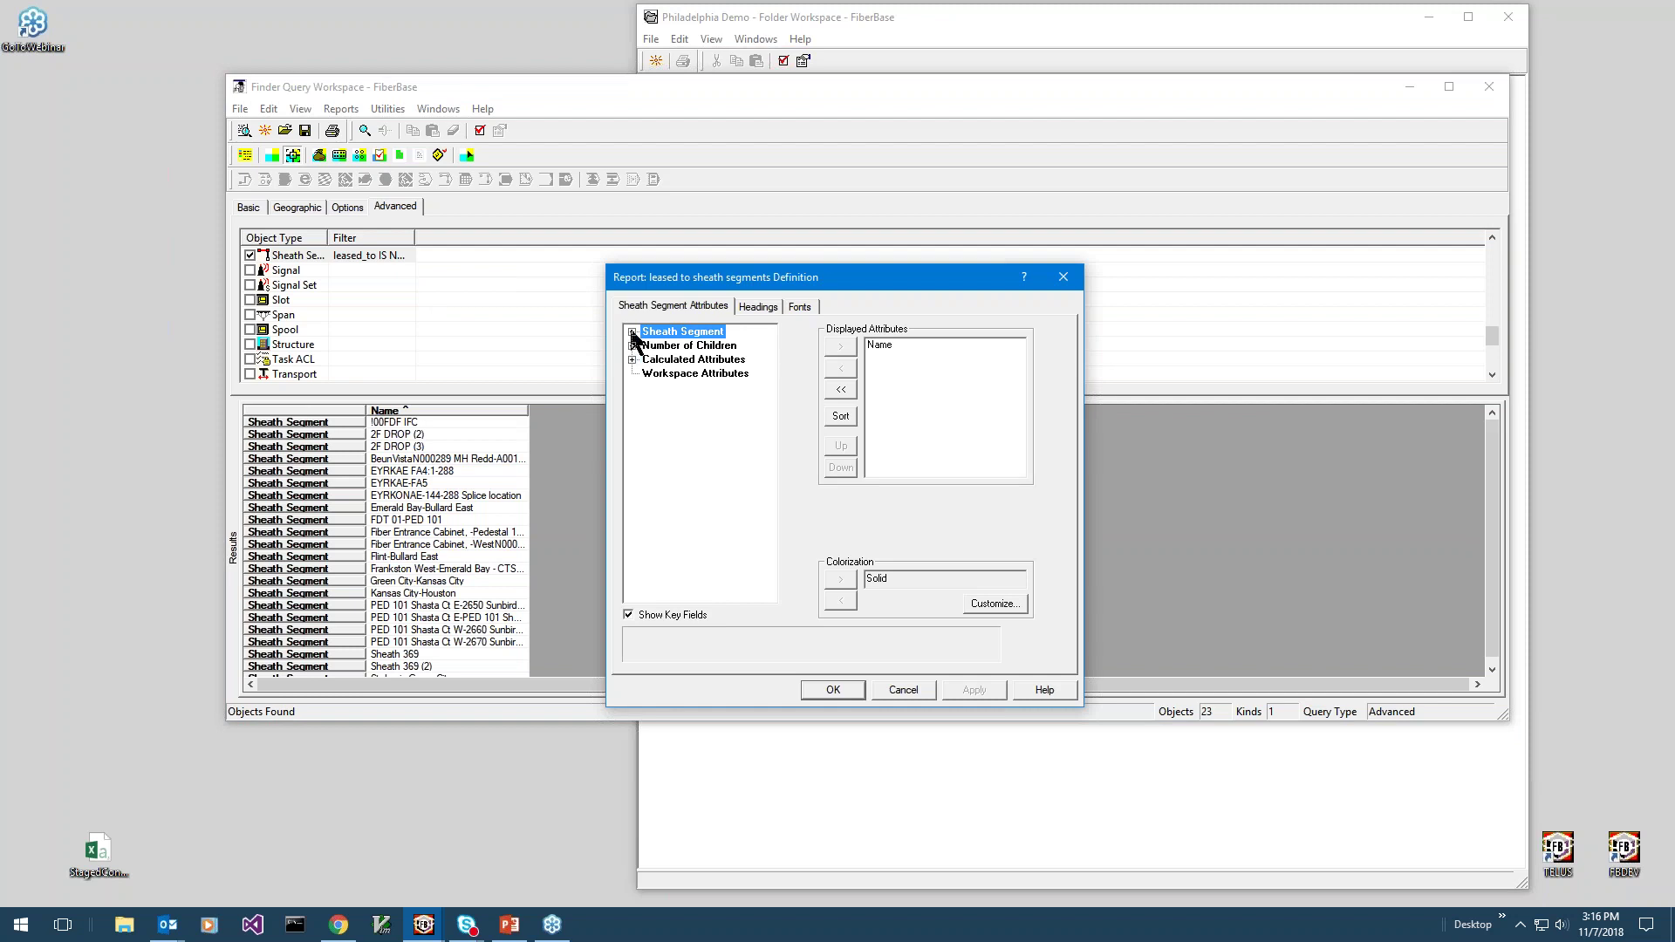
click(632, 332)
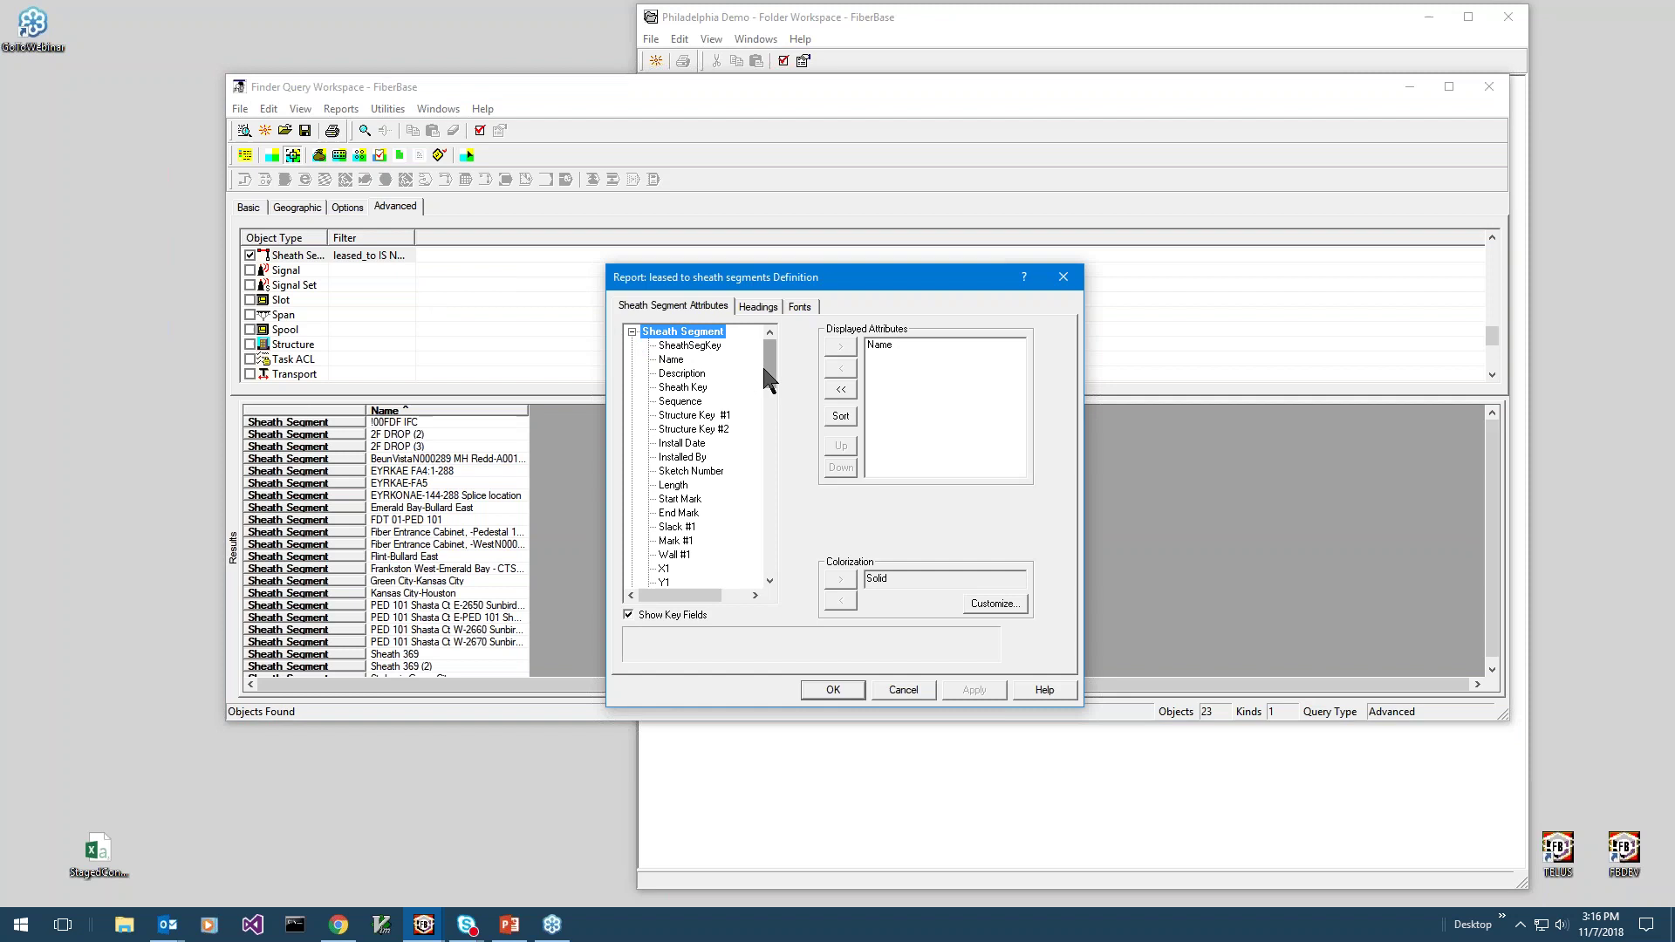
drag(767, 377, 769, 530)
click(648, 387)
double_click(686, 360)
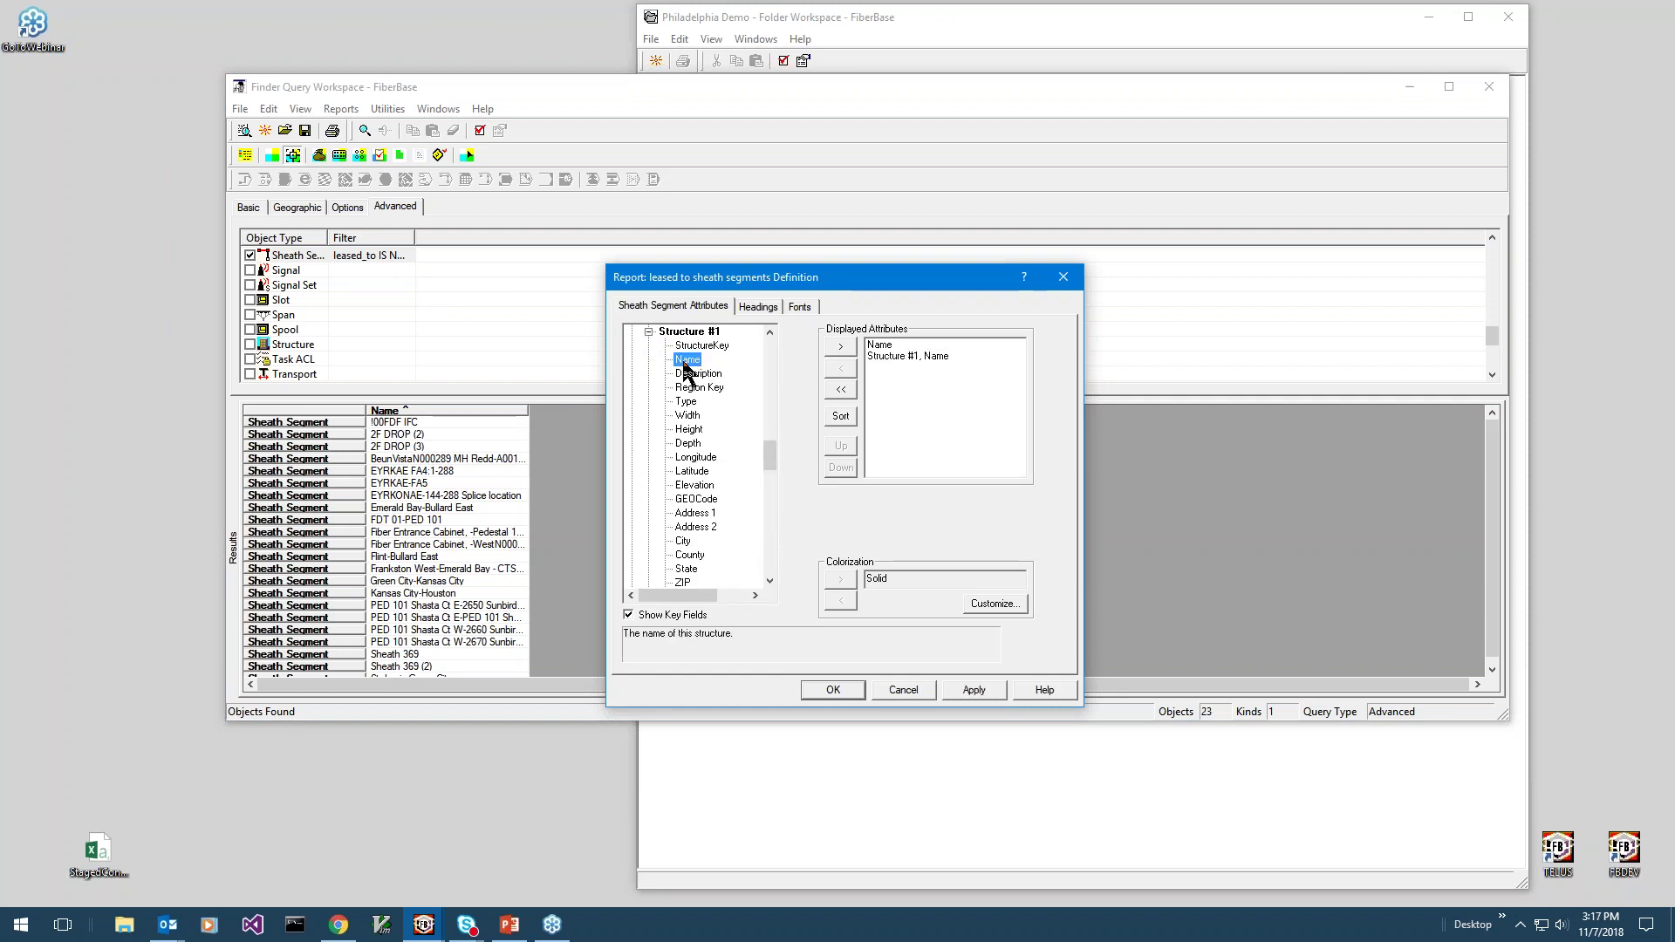
click(648, 332)
click(648, 345)
double_click(688, 360)
click(648, 331)
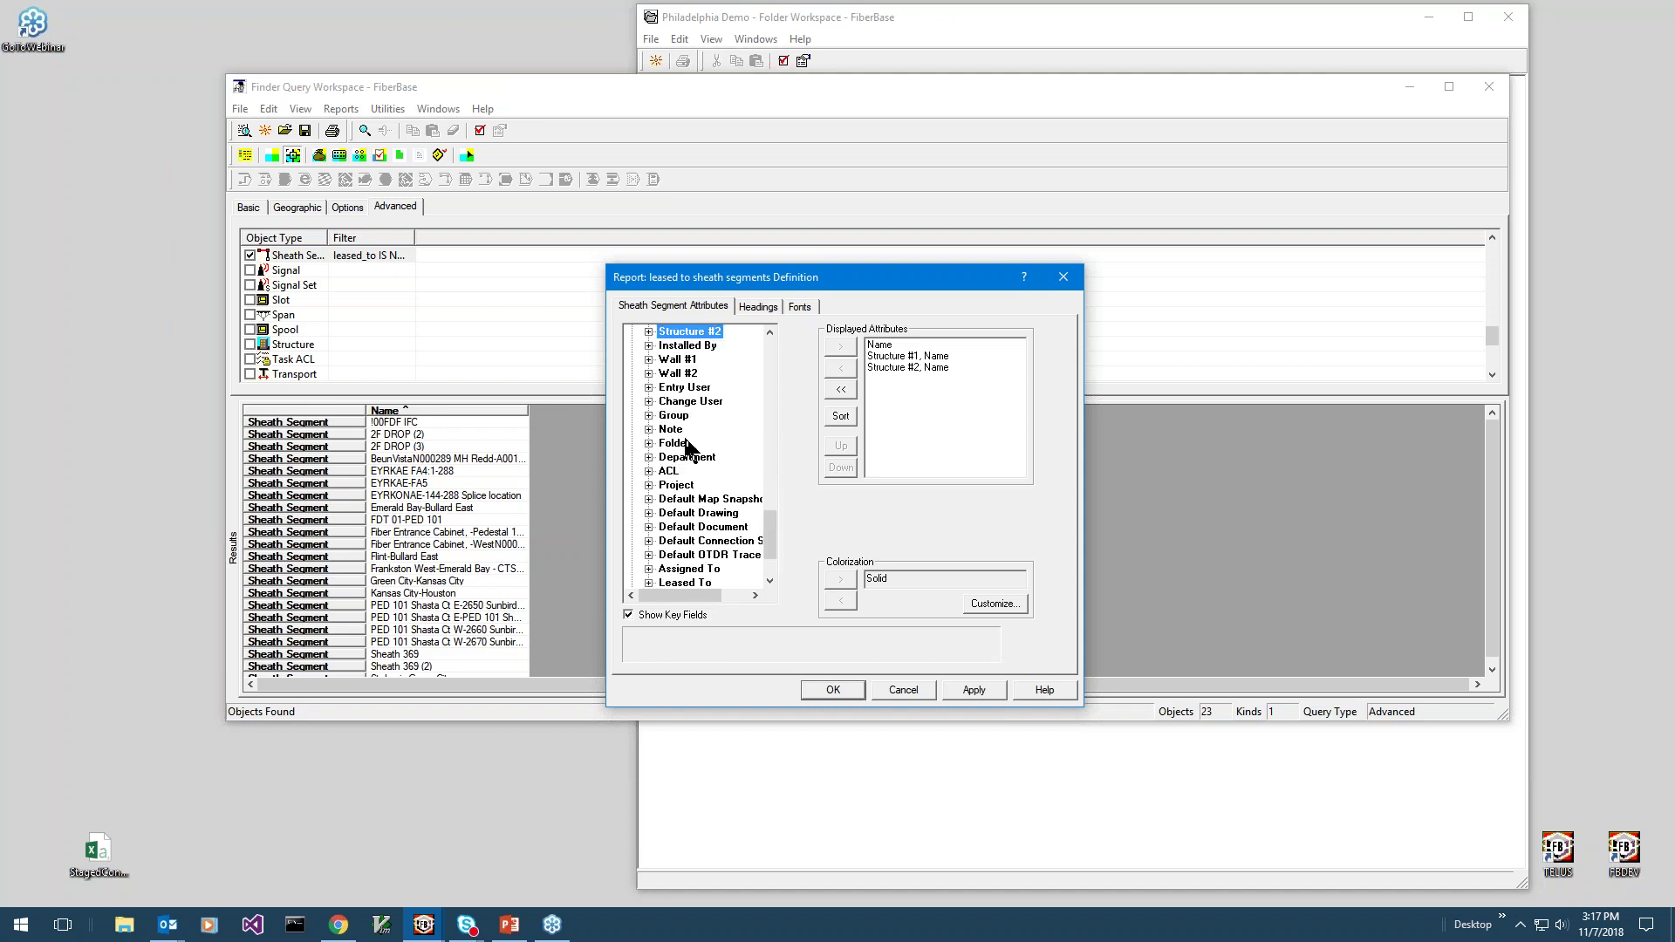
Add the Leased To Name and No. Conductors attributes to the report's displayed attributes.
scroll(689, 445, down, 1)
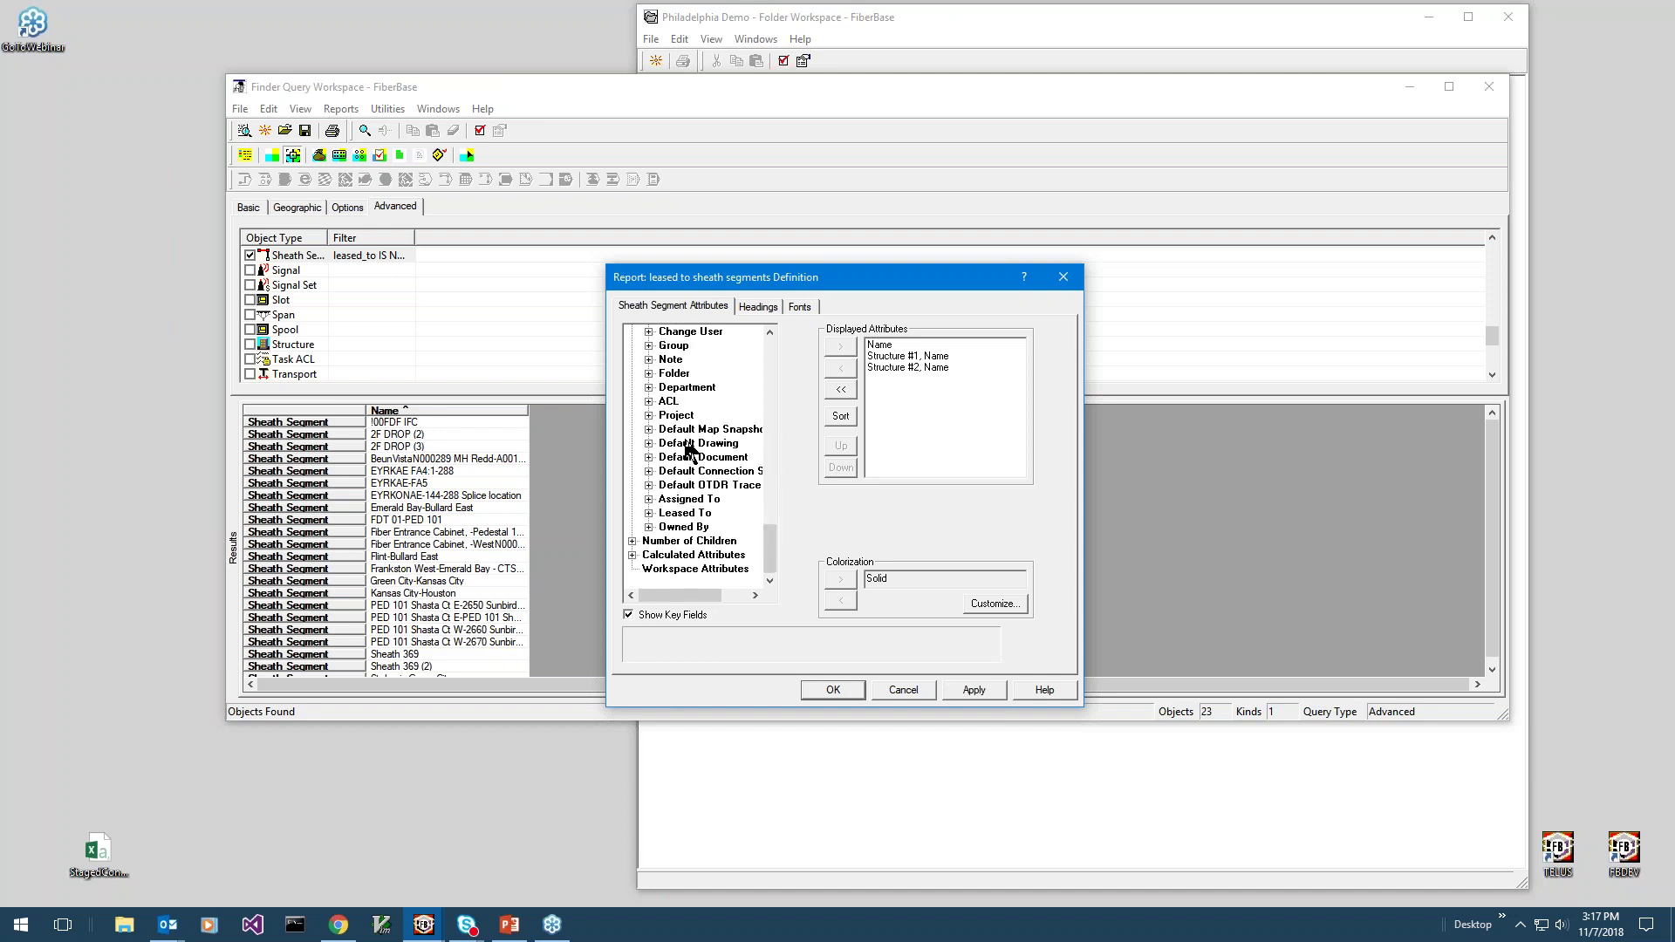
click(648, 513)
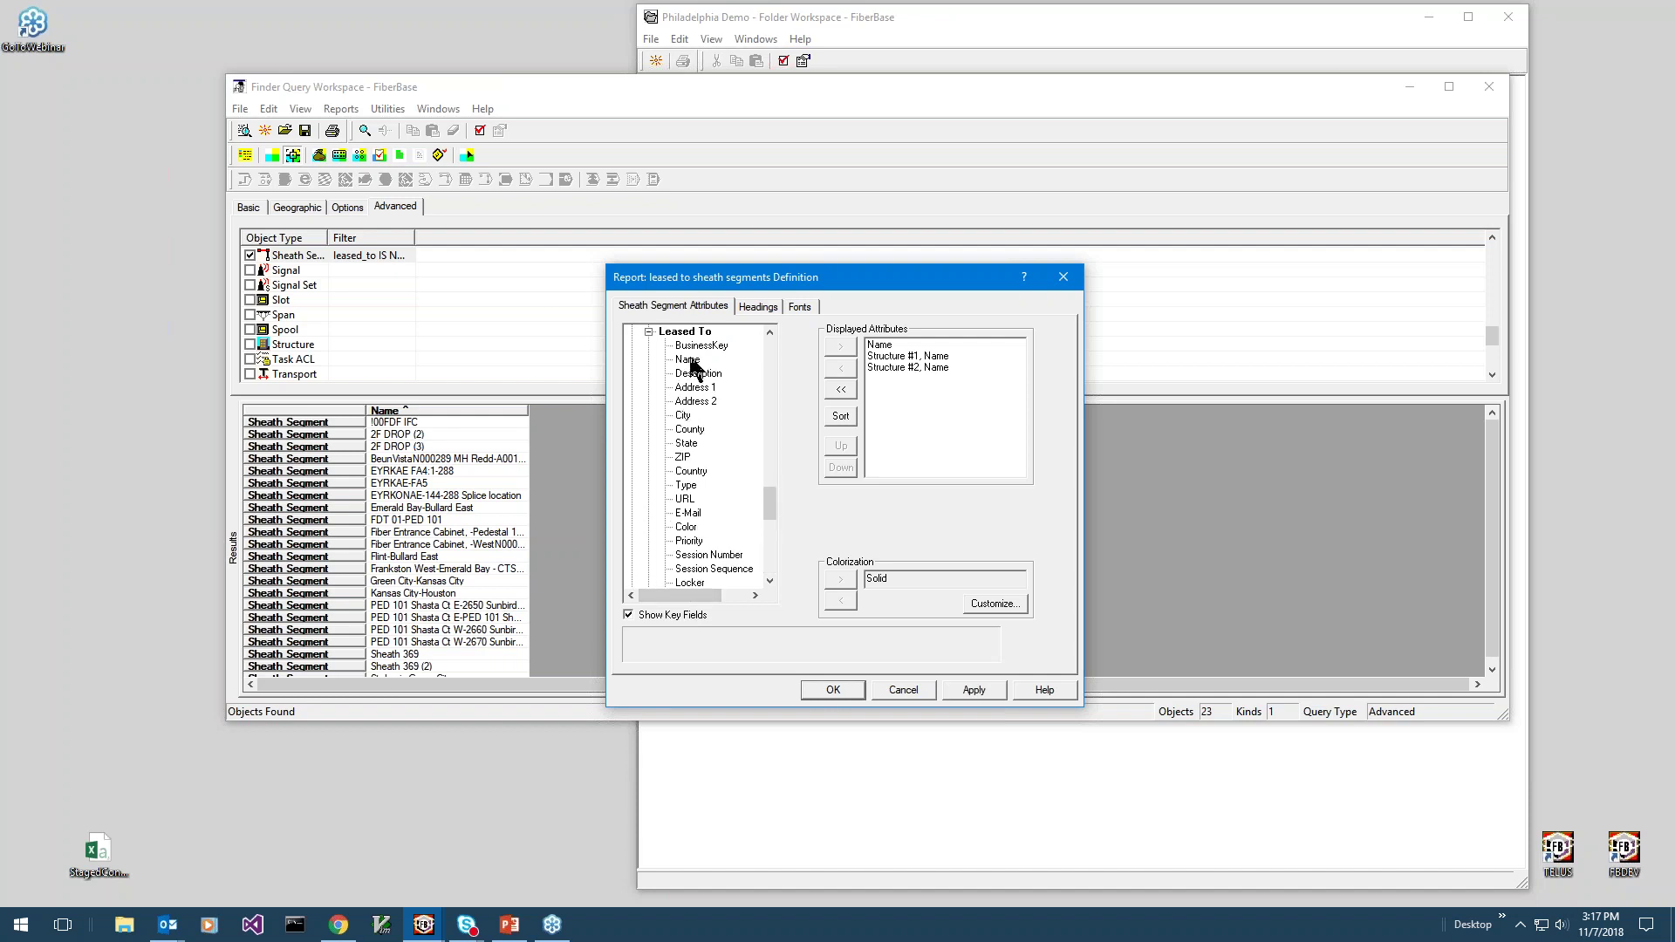
double_click(688, 361)
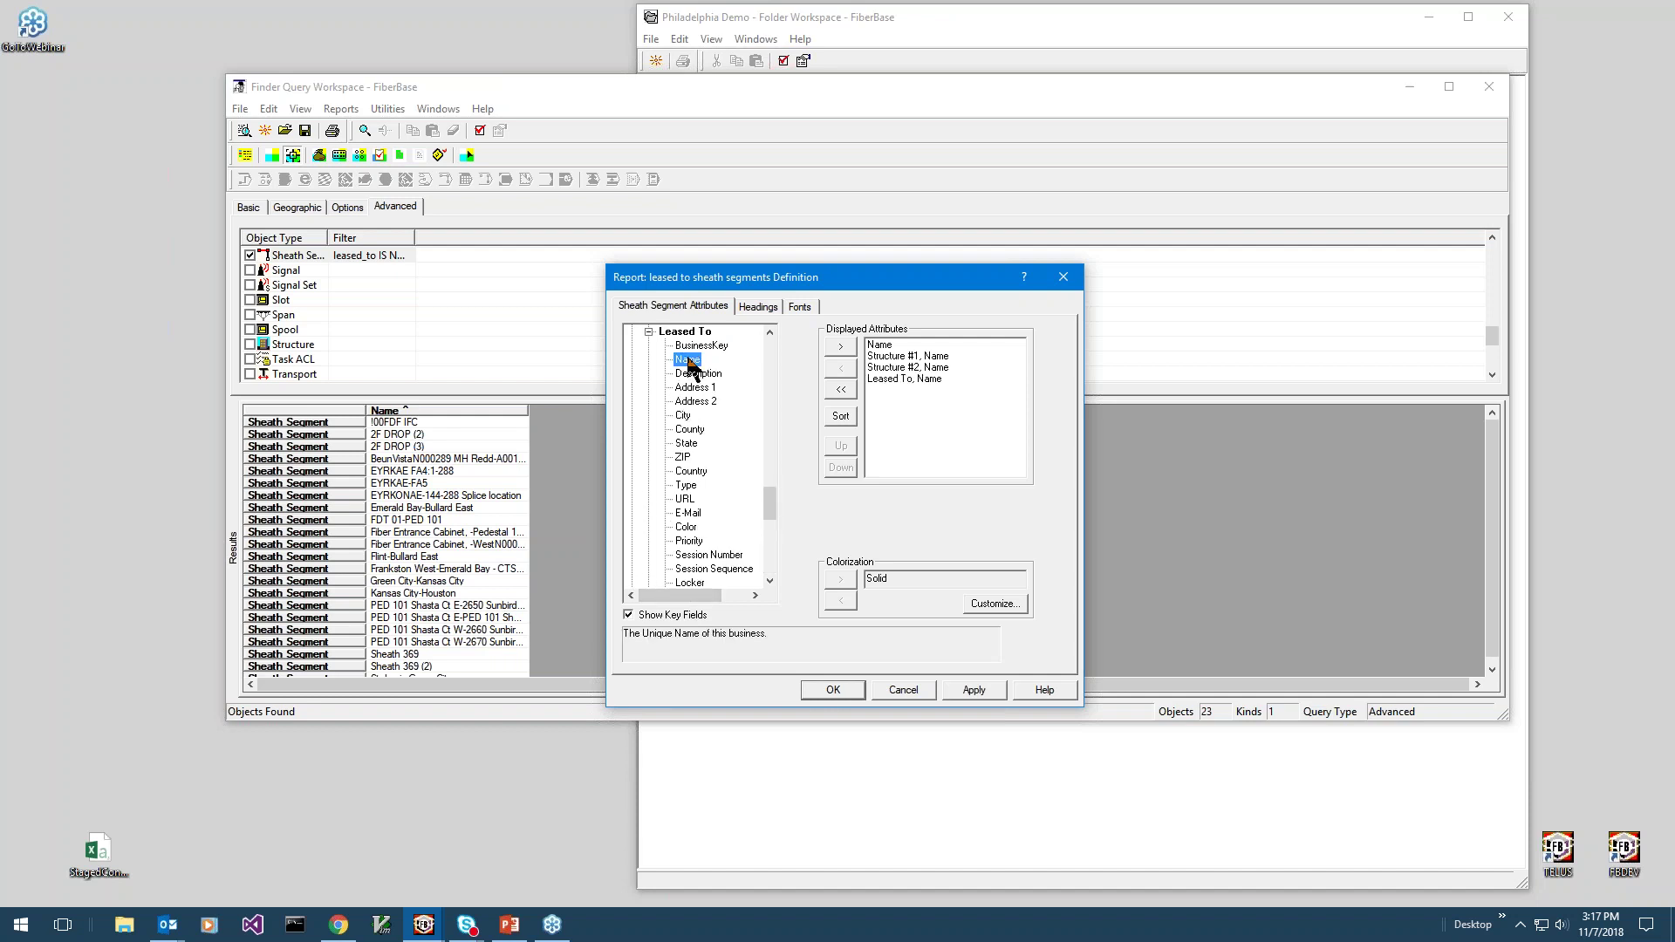
click(649, 332)
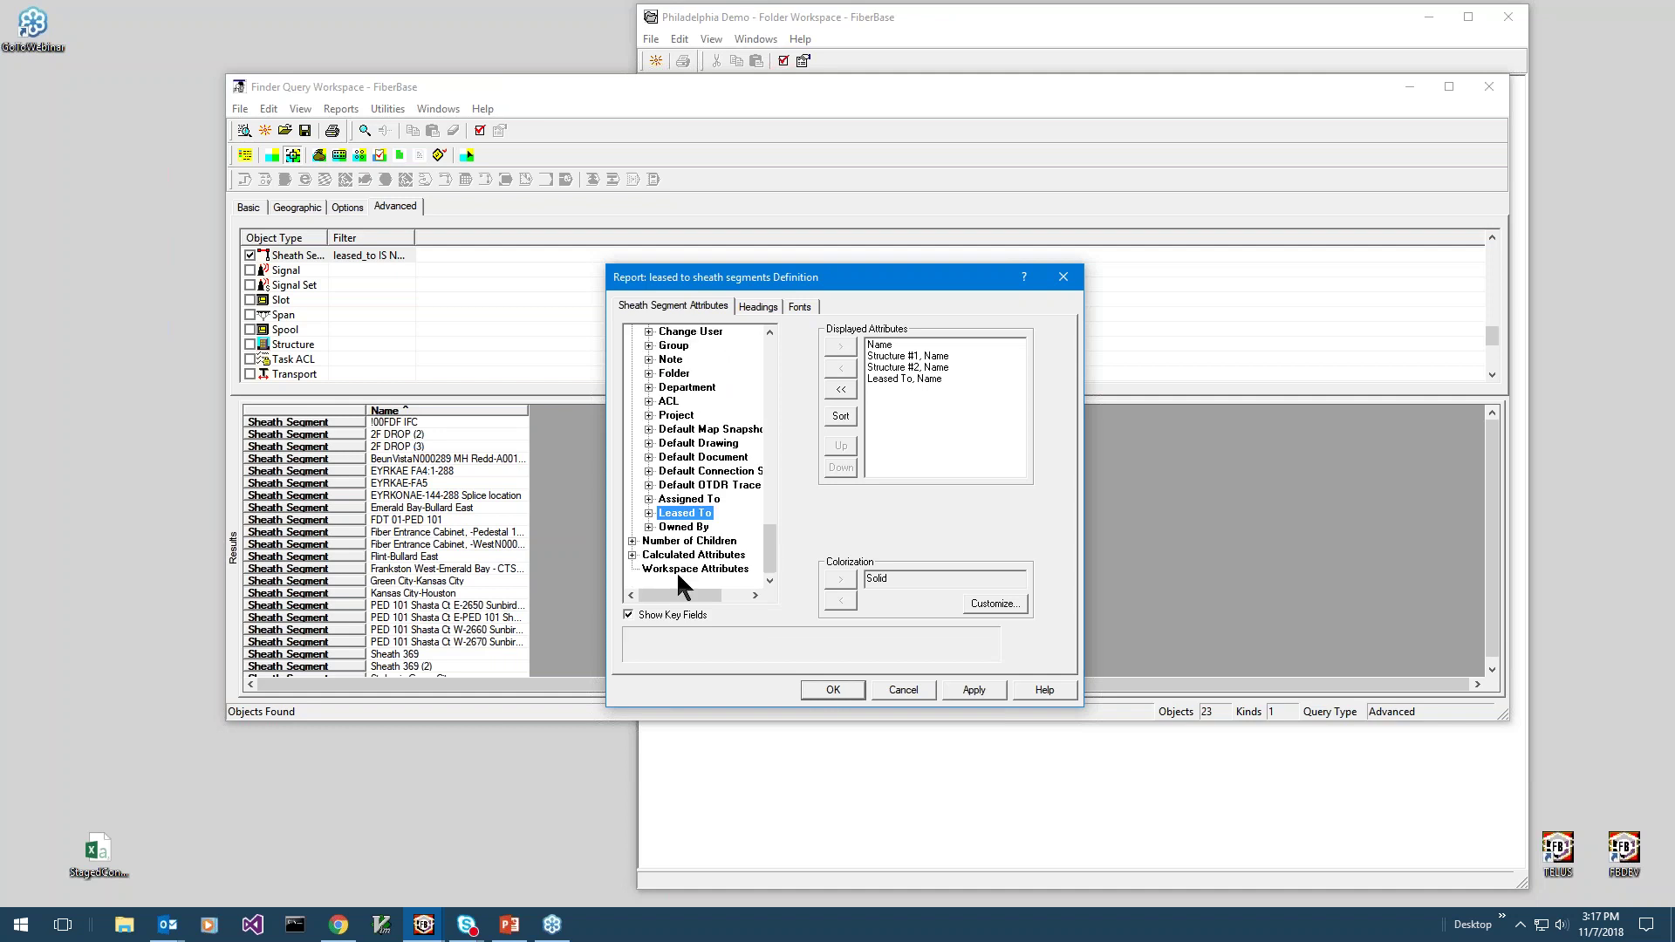
click(632, 541)
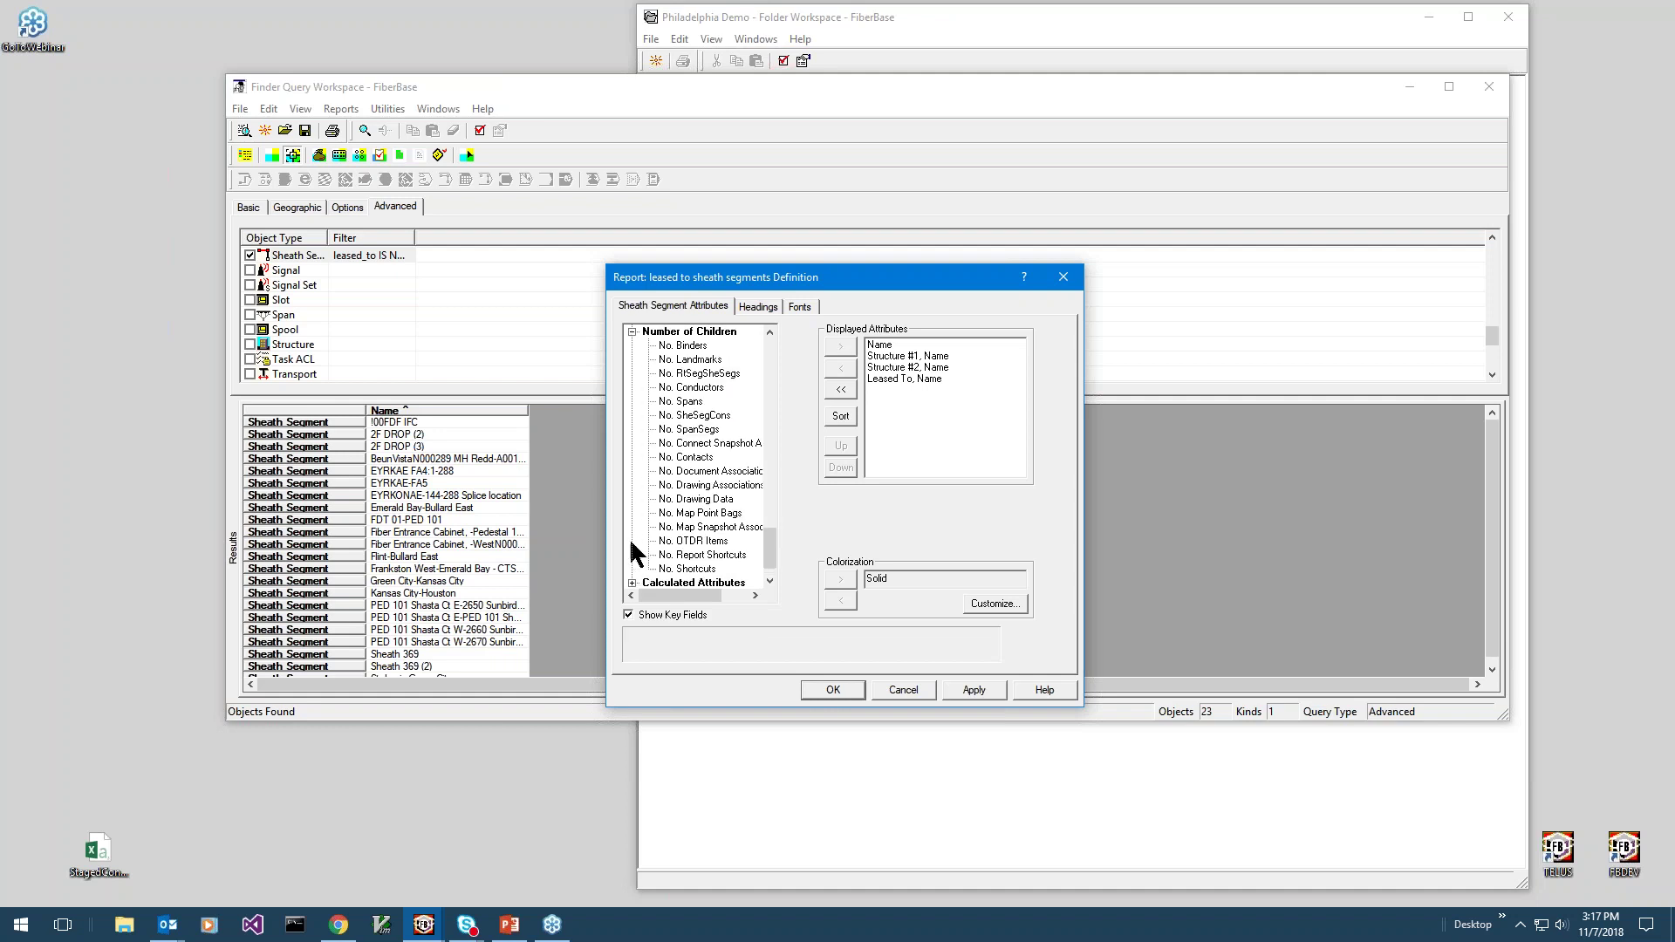
double_click(693, 388)
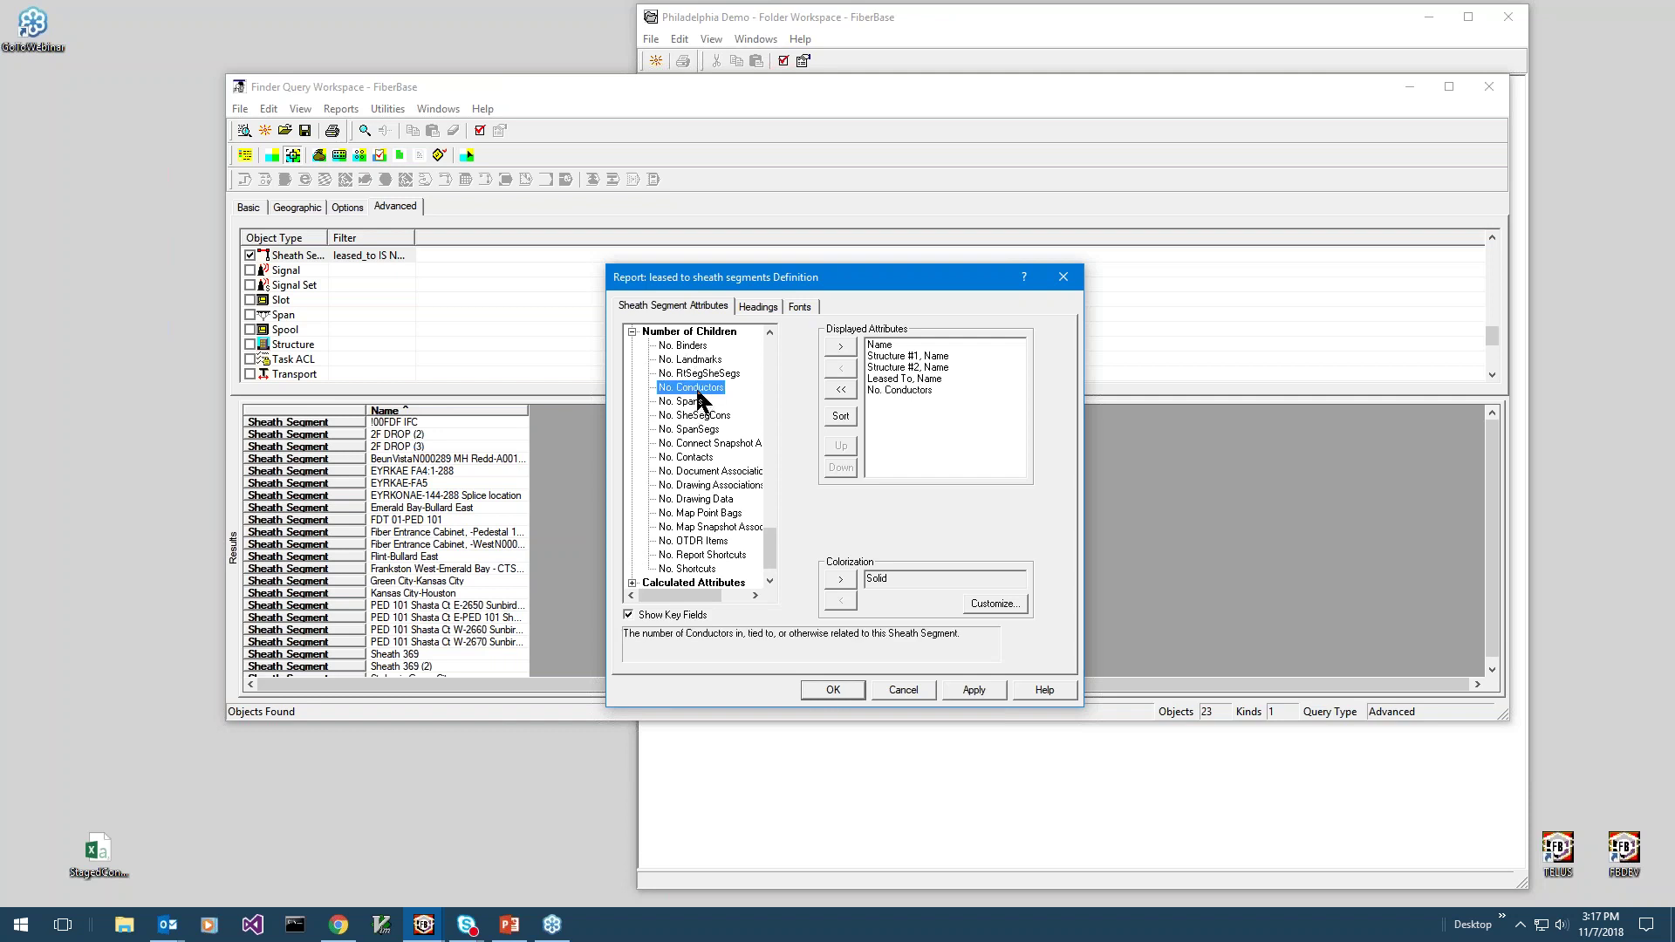
click(631, 332)
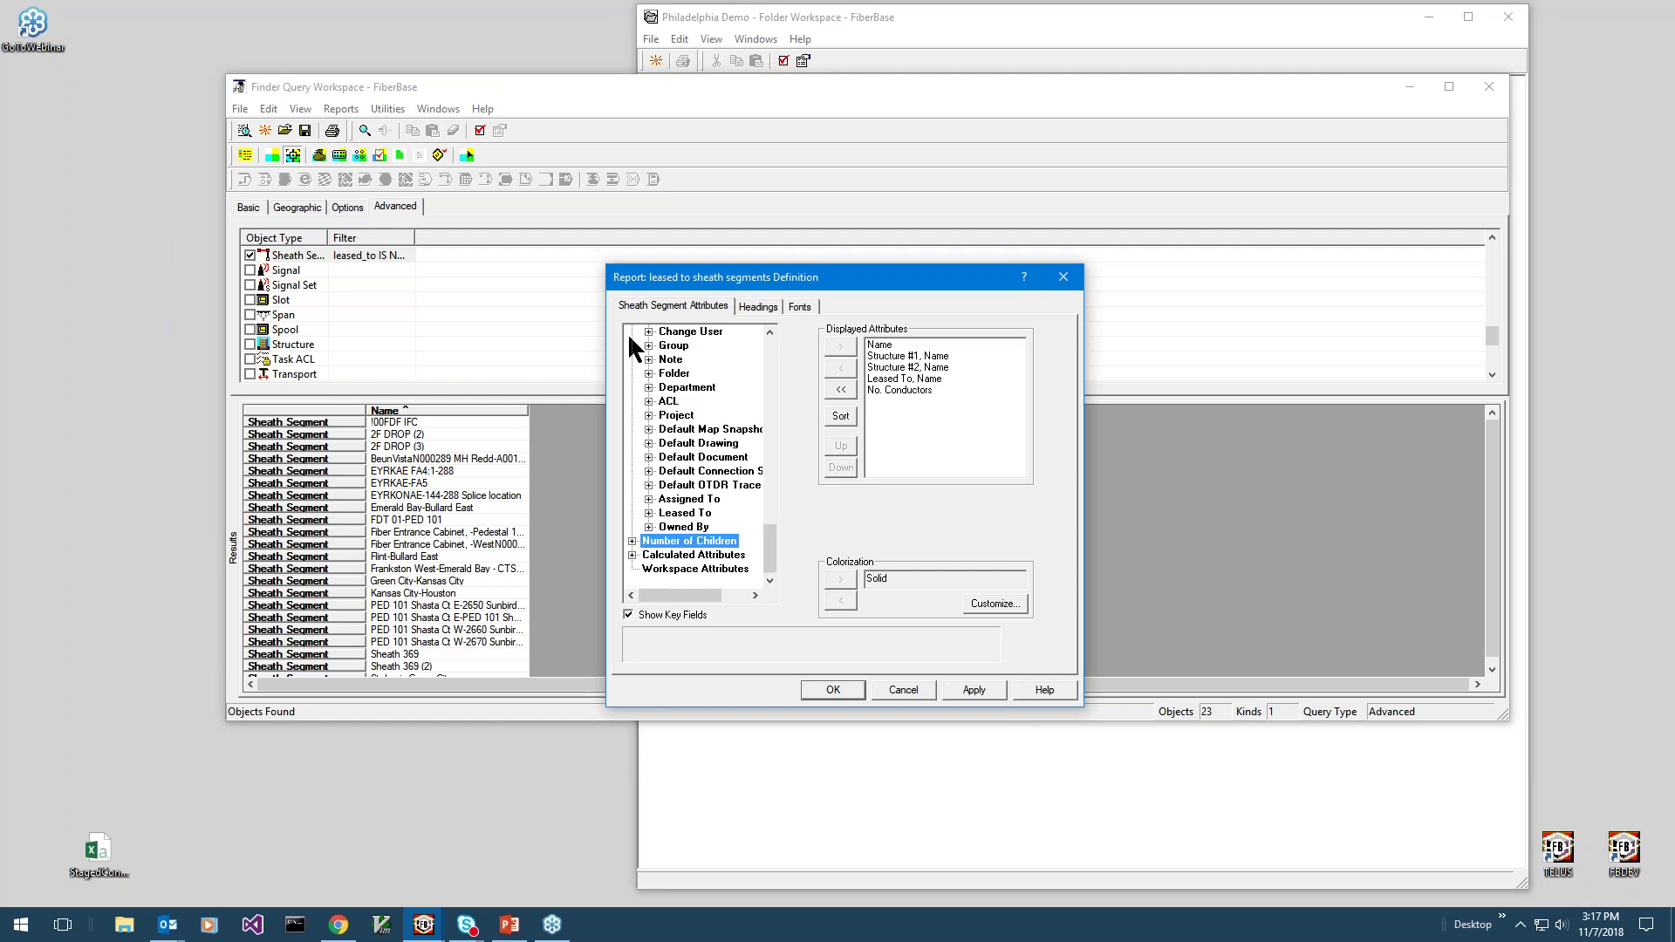
Add the SheSeg Orientation Structure1 and Structure2 calculated attributes, apply the definition, and save the report changes.
click(632, 555)
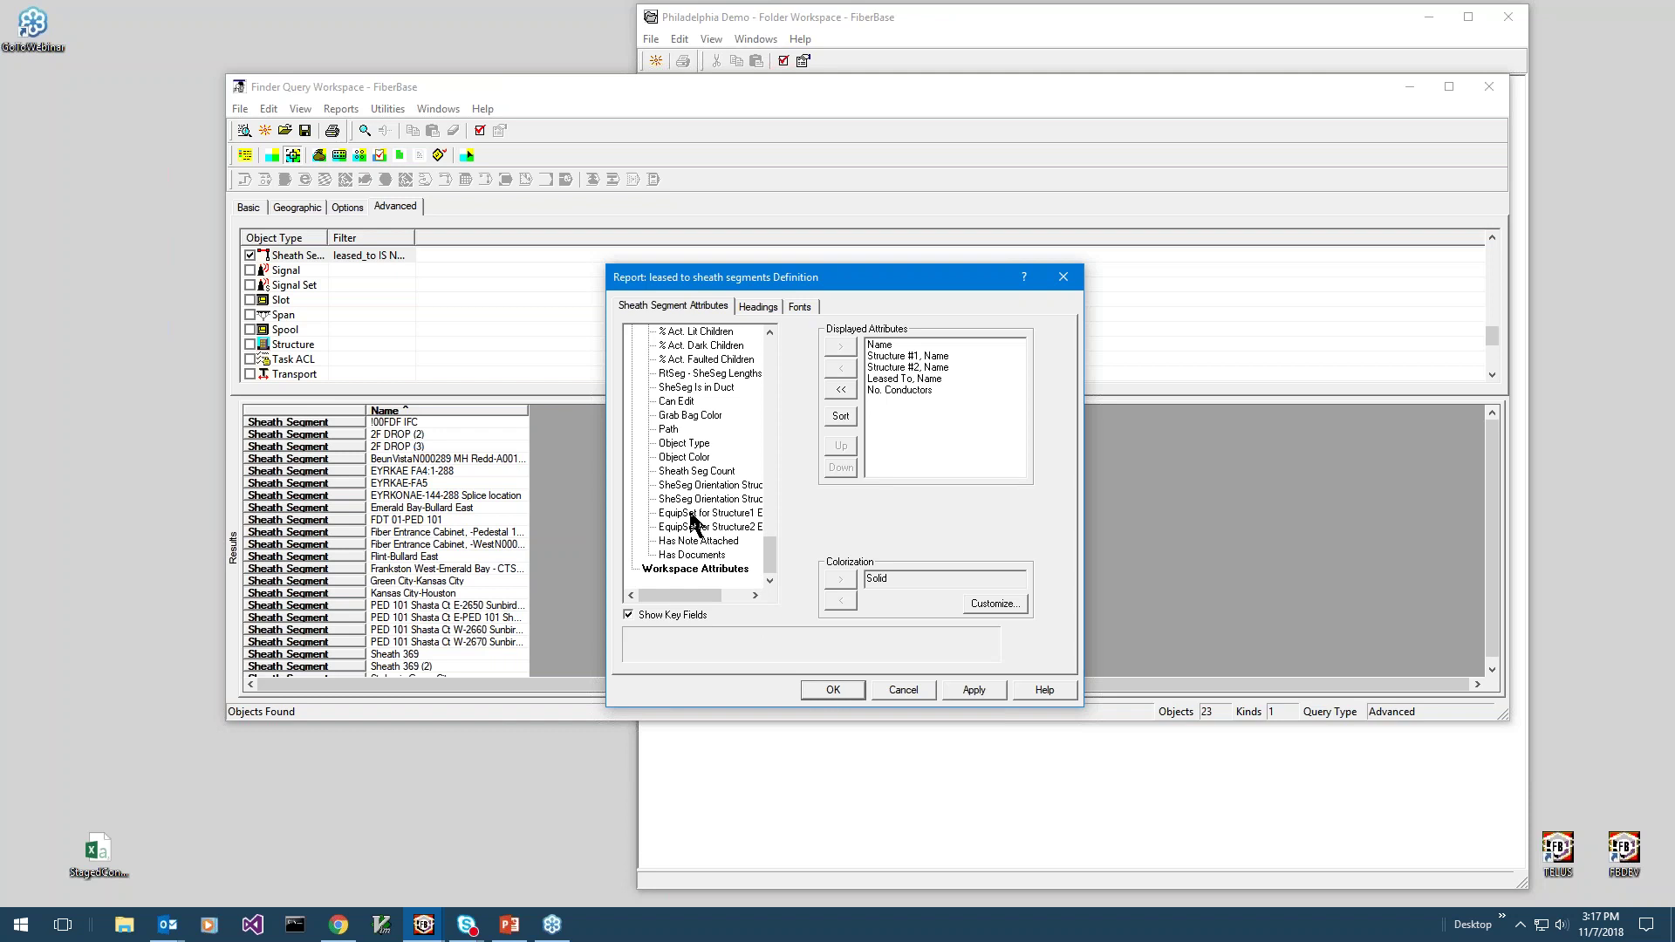
click(693, 487)
double_click(690, 489)
double_click(692, 501)
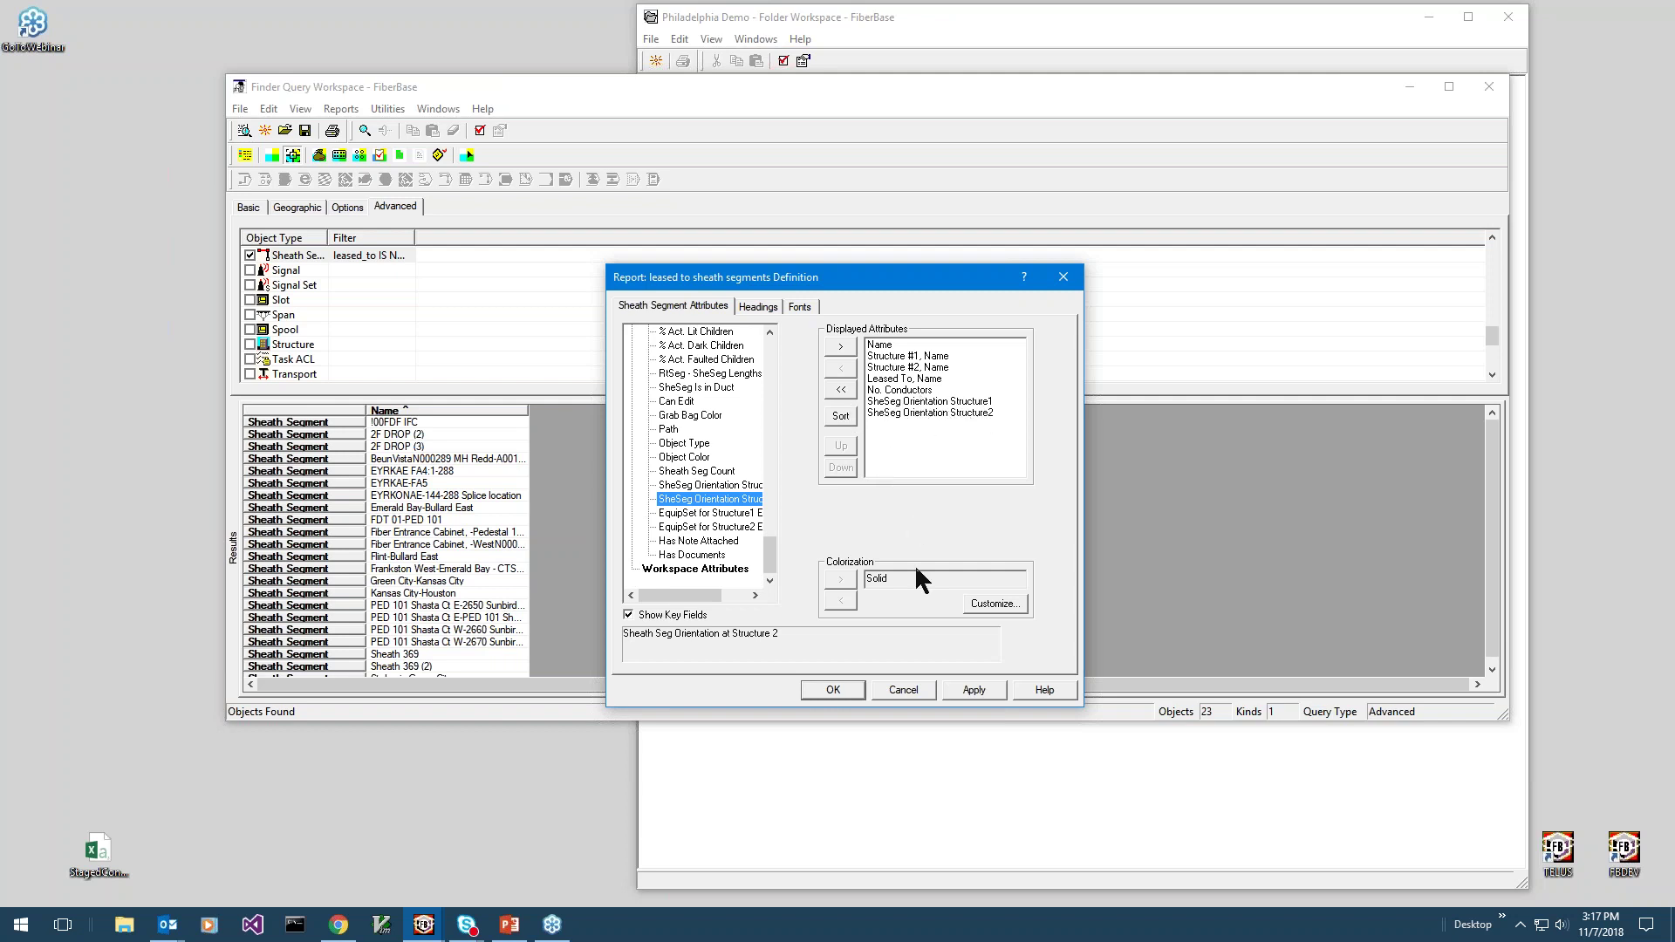
click(828, 691)
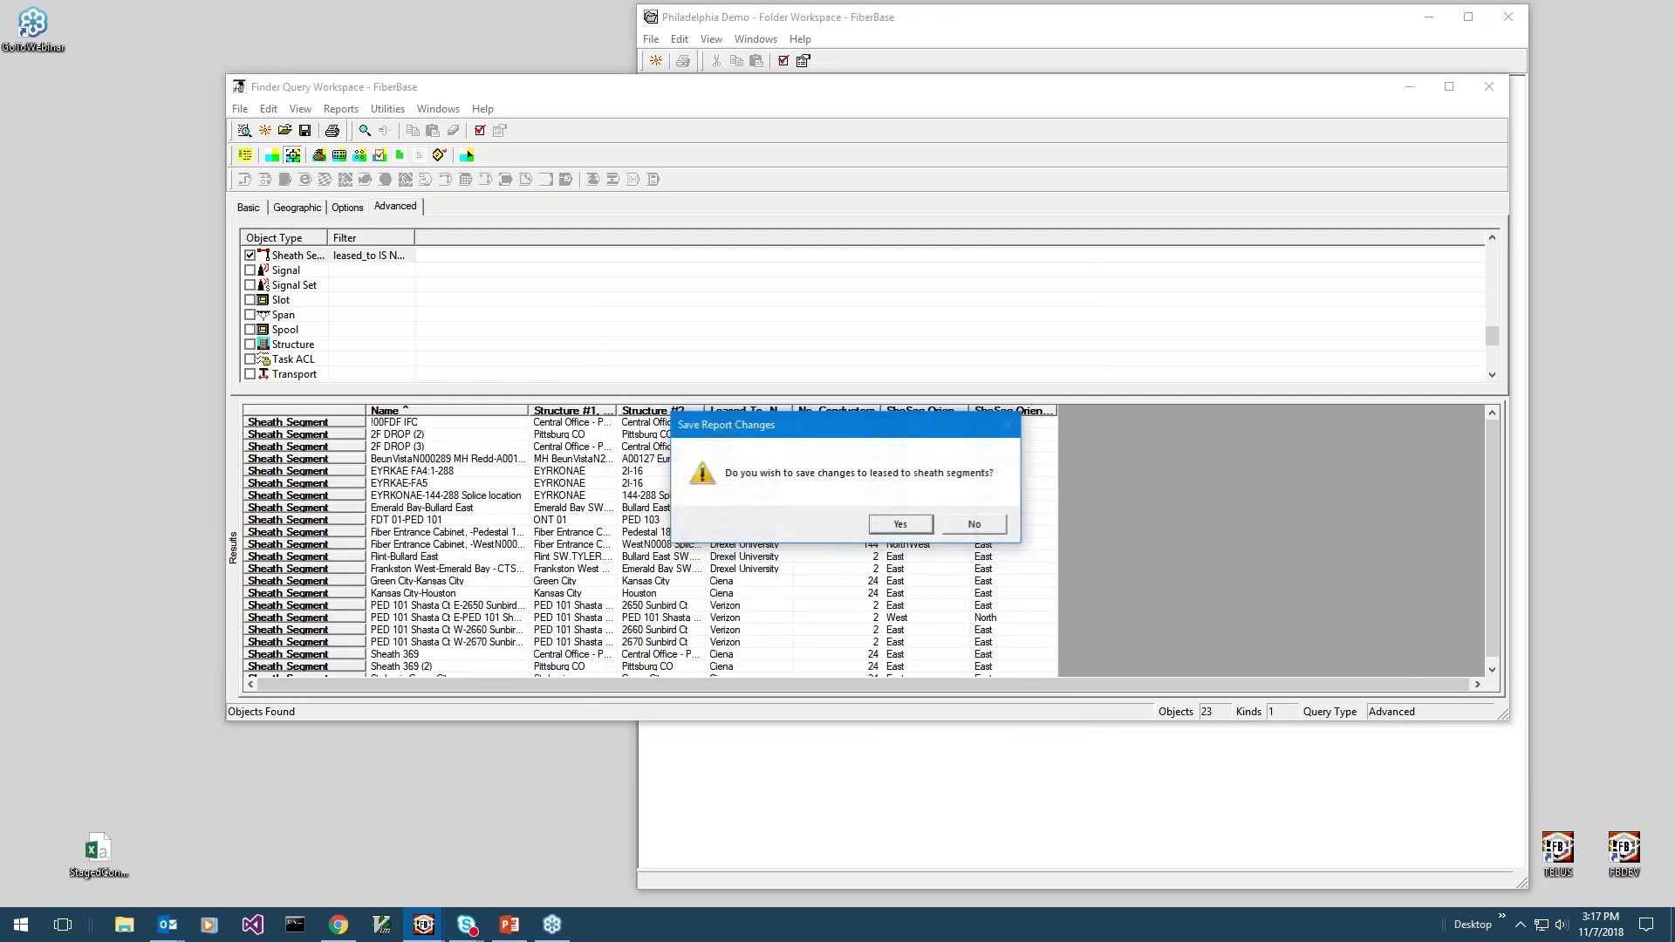
click(898, 526)
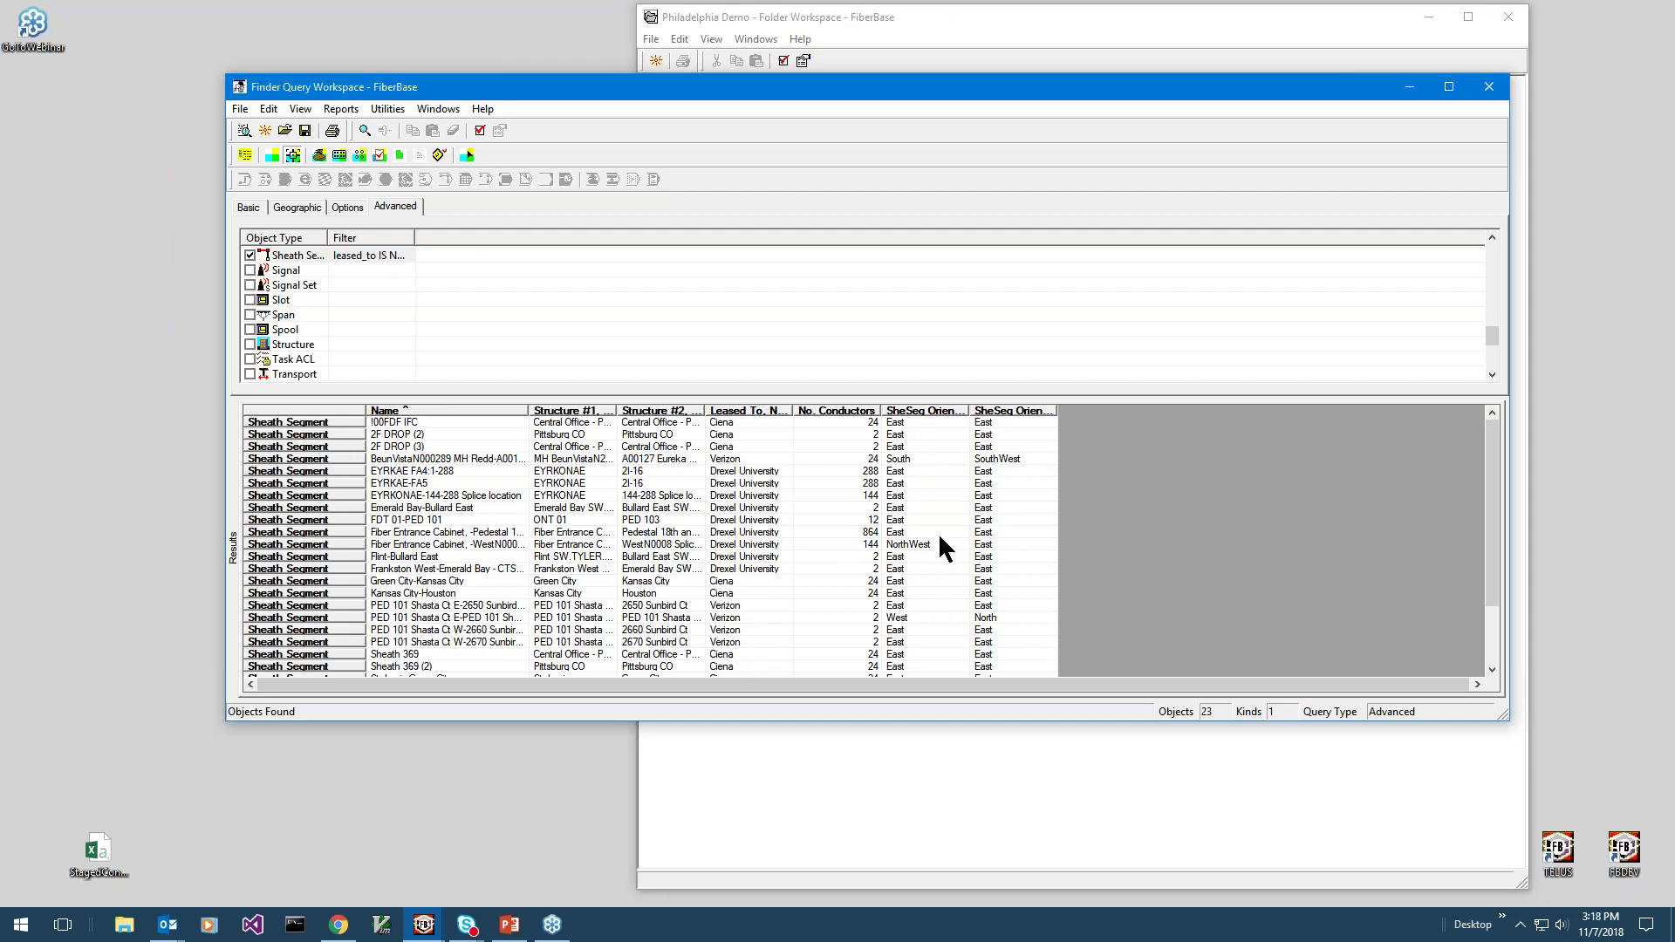
Review all rows of the leased sheath segment report, including lessees, conductor numbers and orientations.
scroll(944, 549, down, 3)
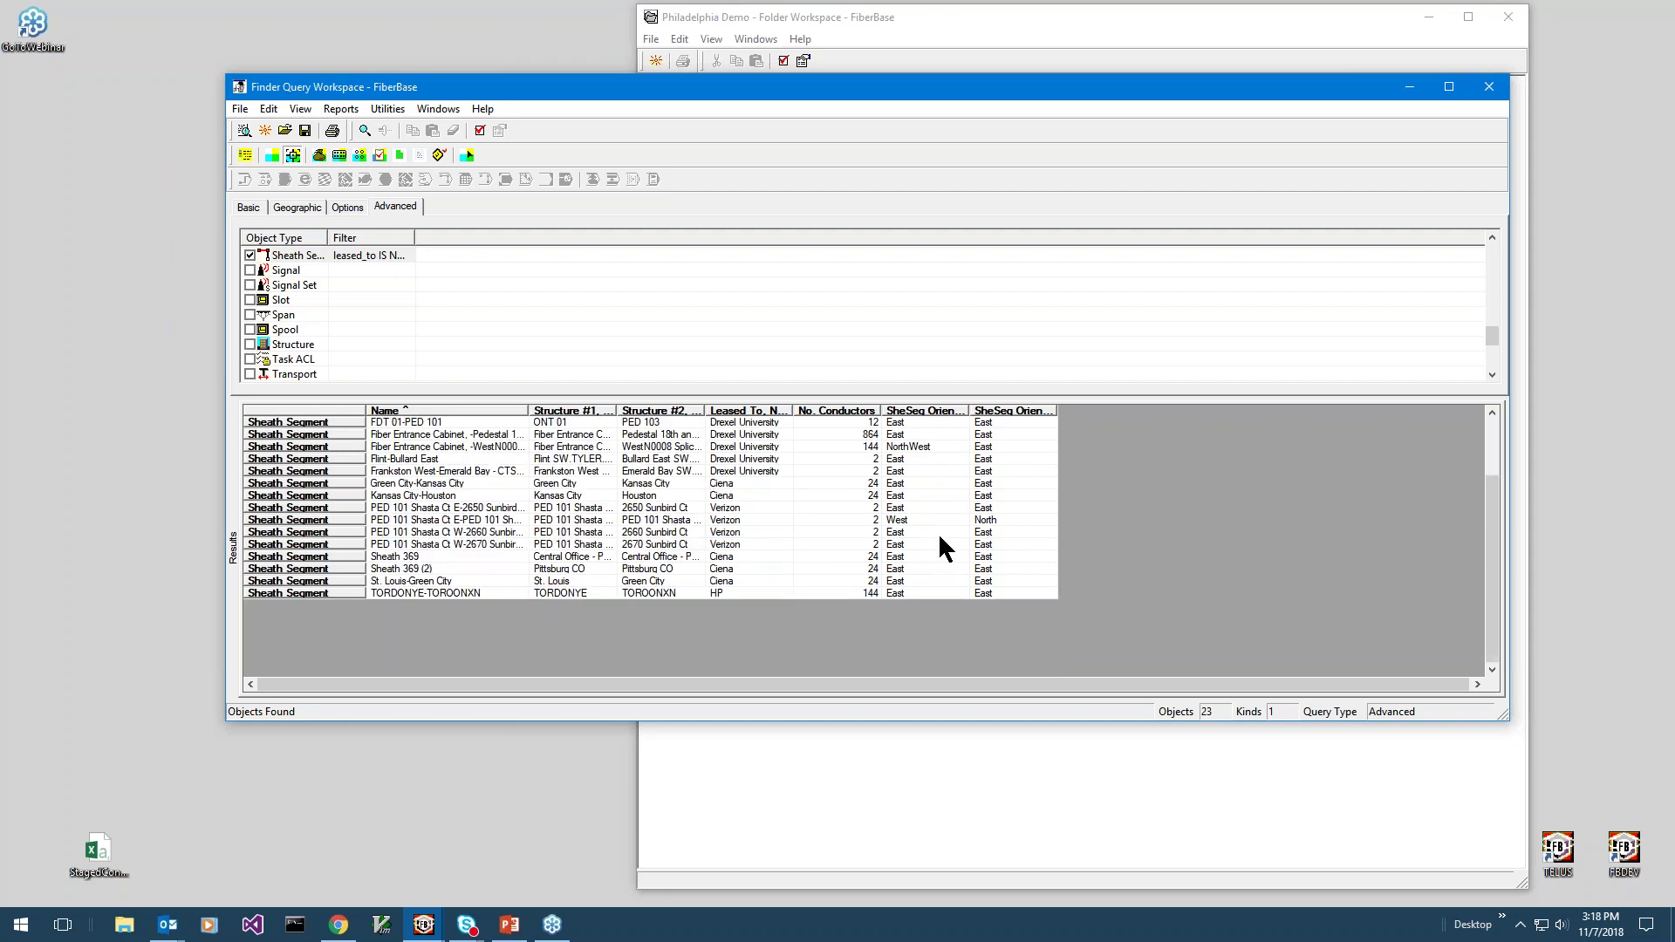
scroll(945, 549, up, 3)
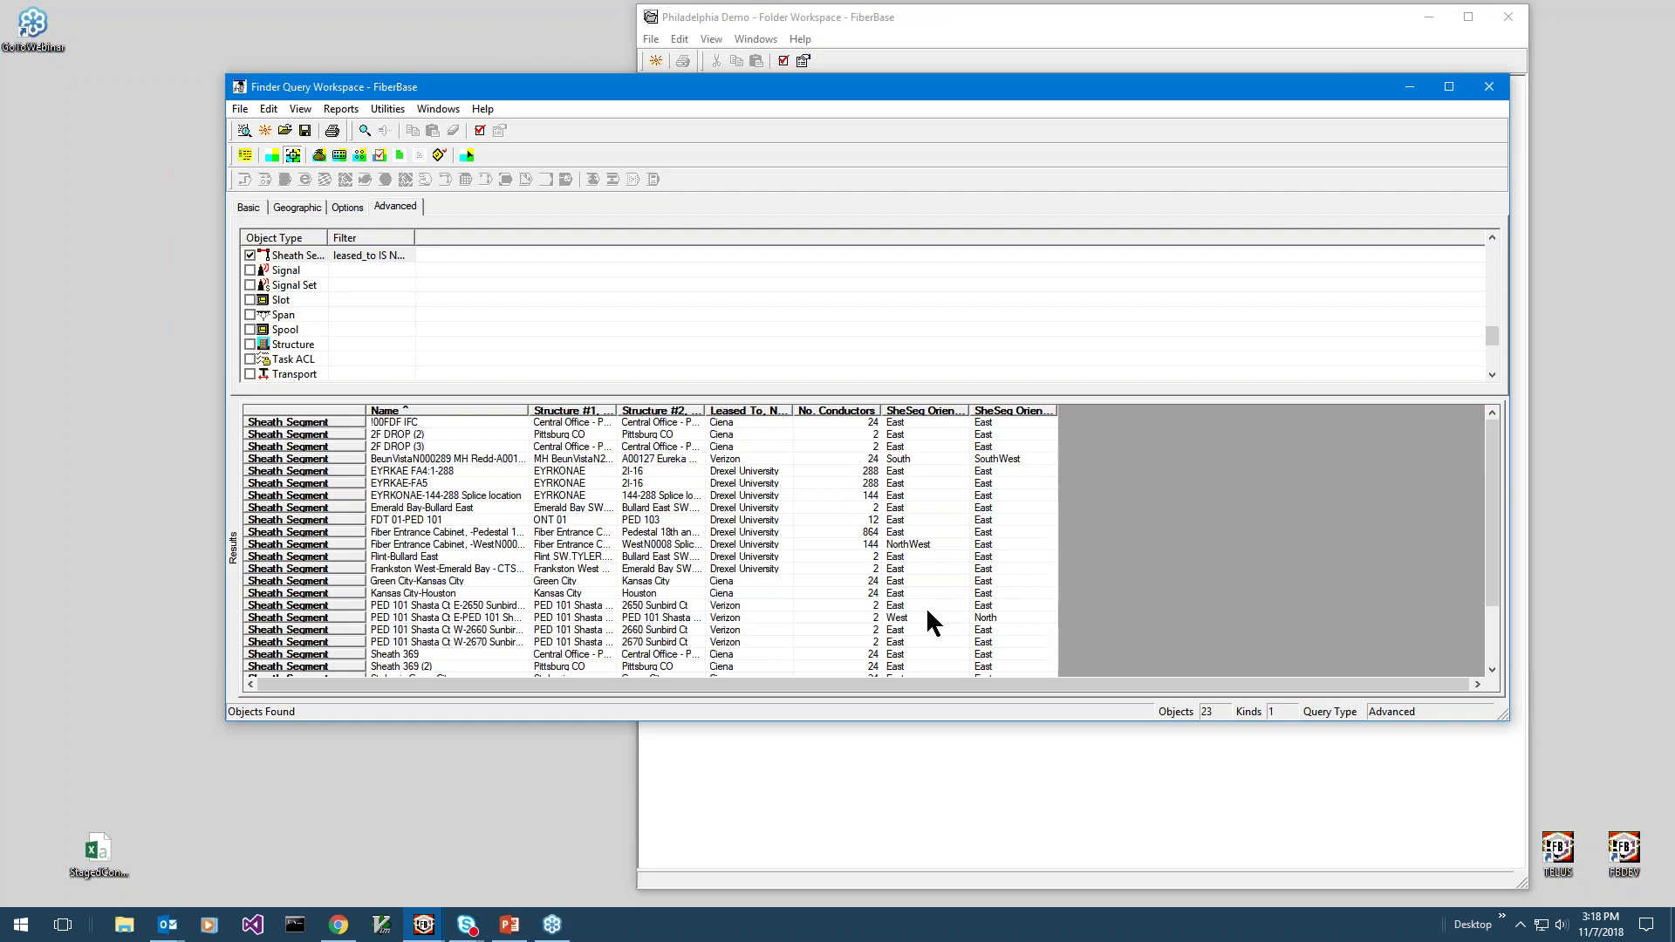
scroll(927, 611, down, 3)
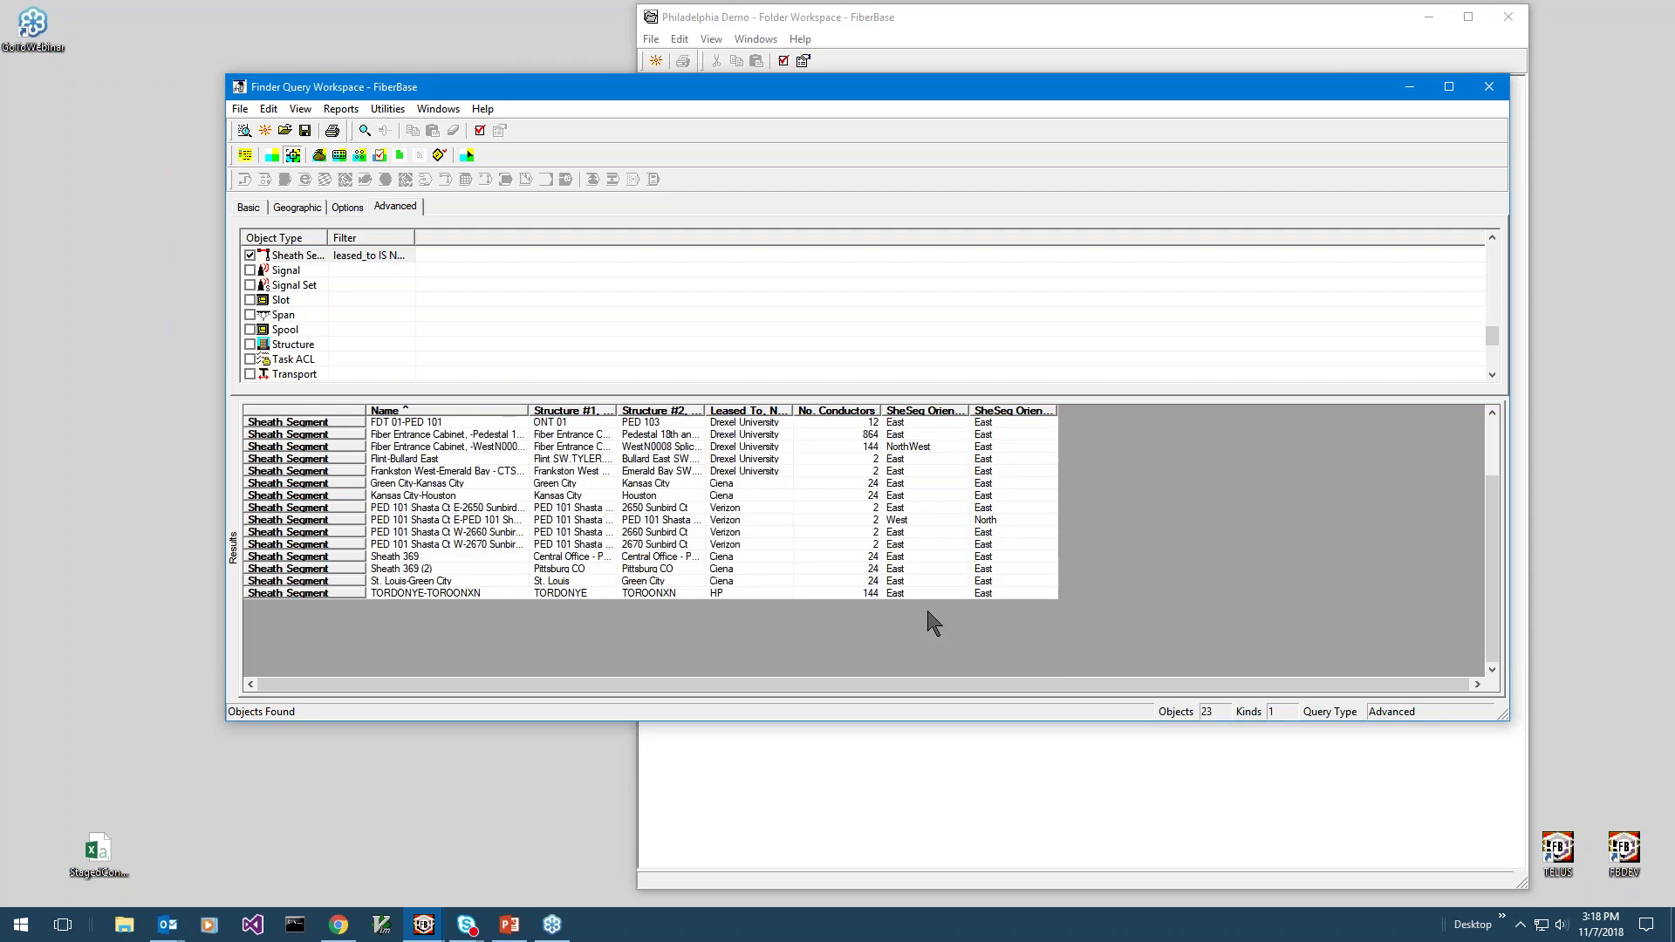
scroll(933, 623, up, 3)
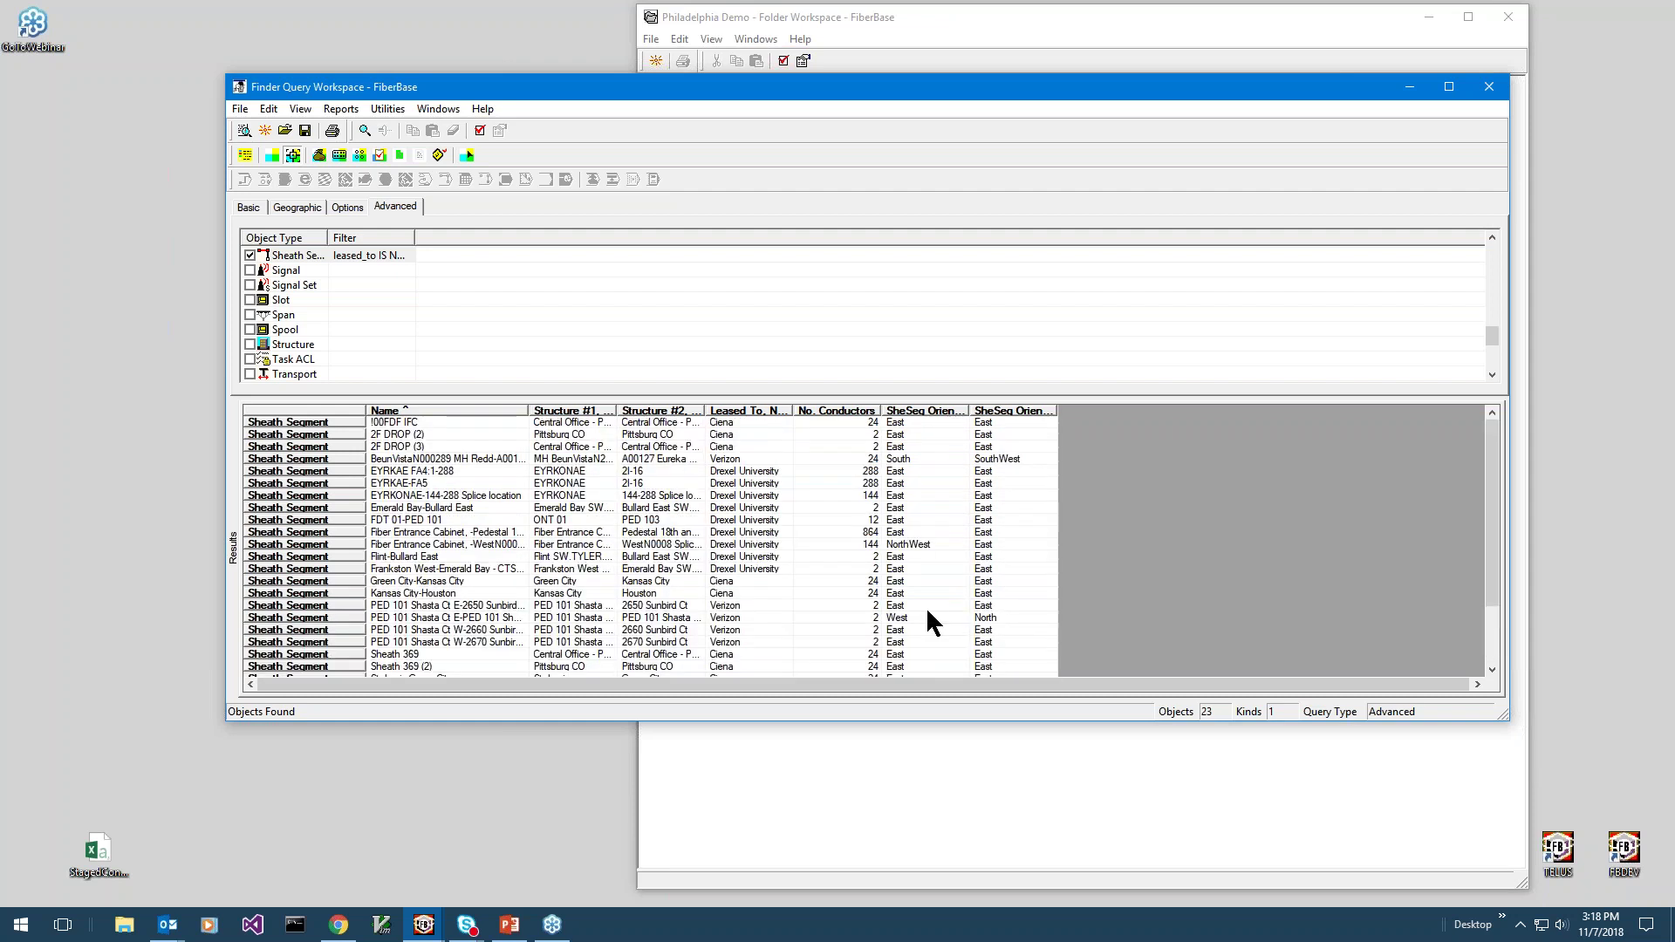
scroll(930, 621, down, 3)
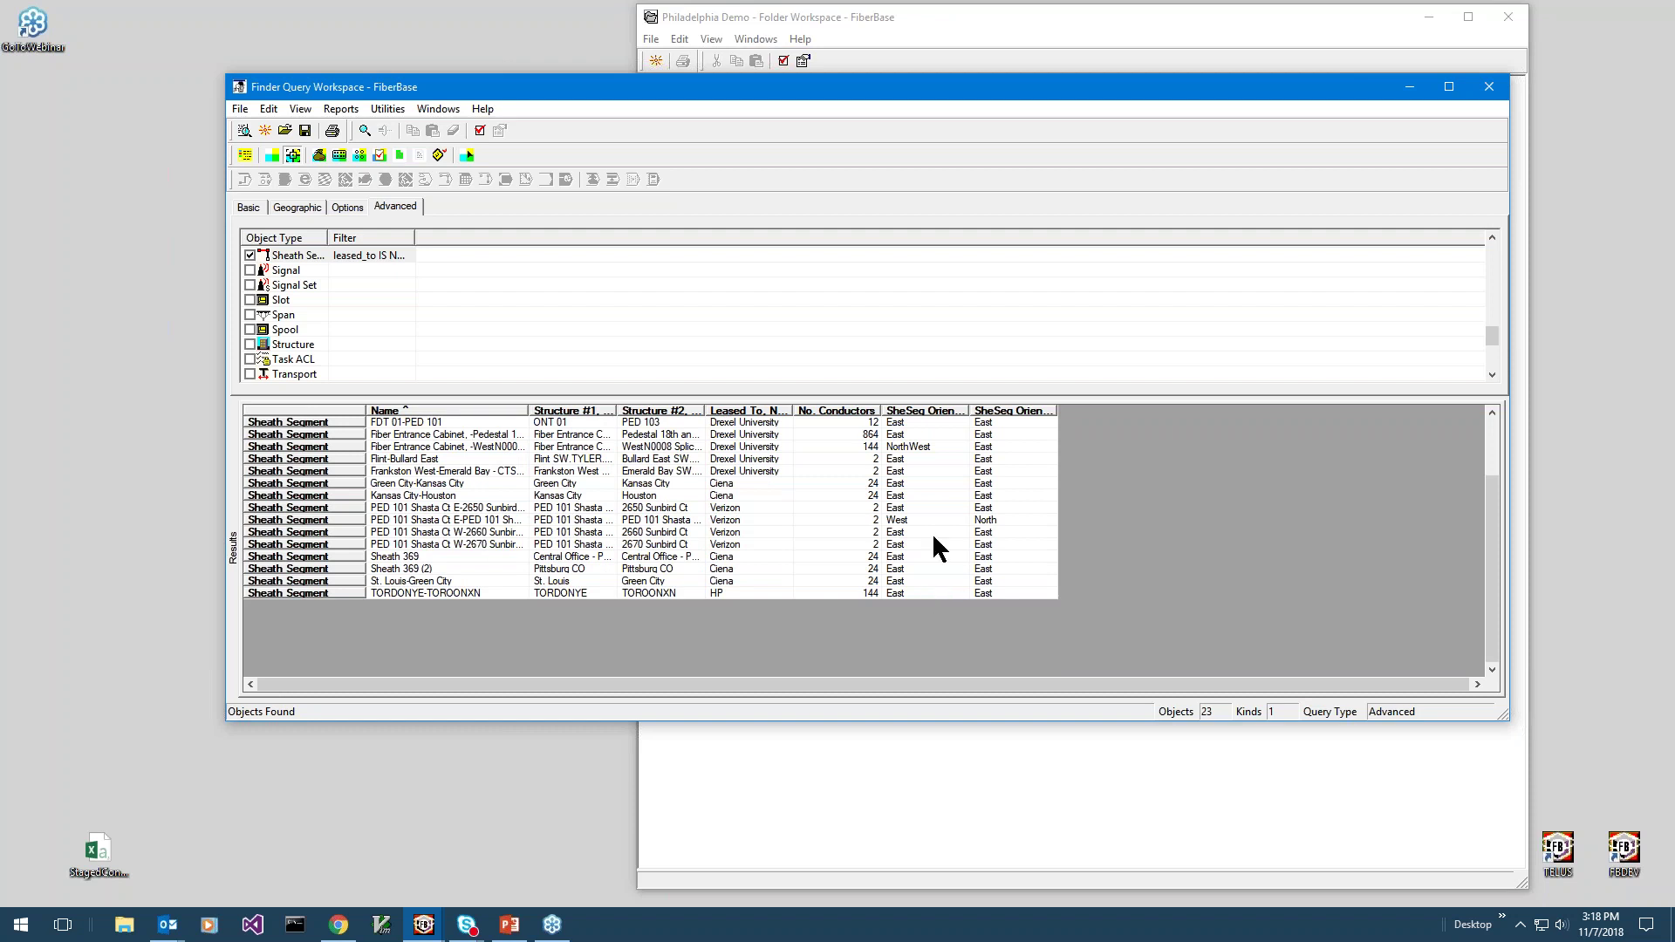
scroll(931, 548, up, 3)
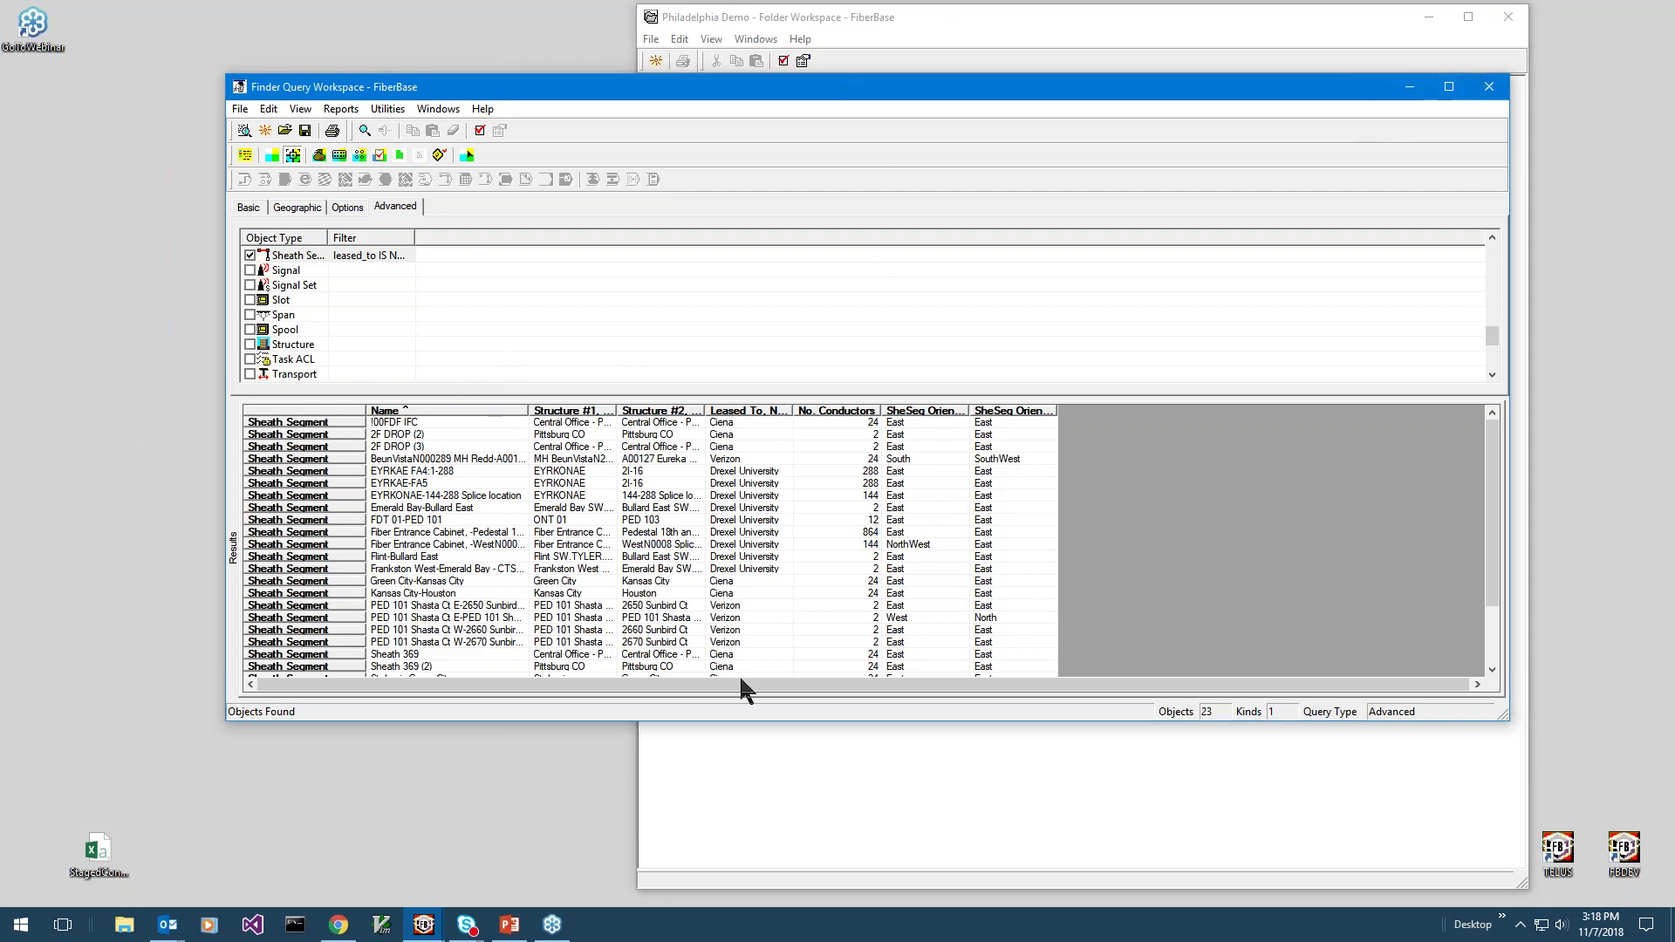
Examine the heading and footing settings in the leased sheath segments report definition, then accept them unchanged.
click(340, 112)
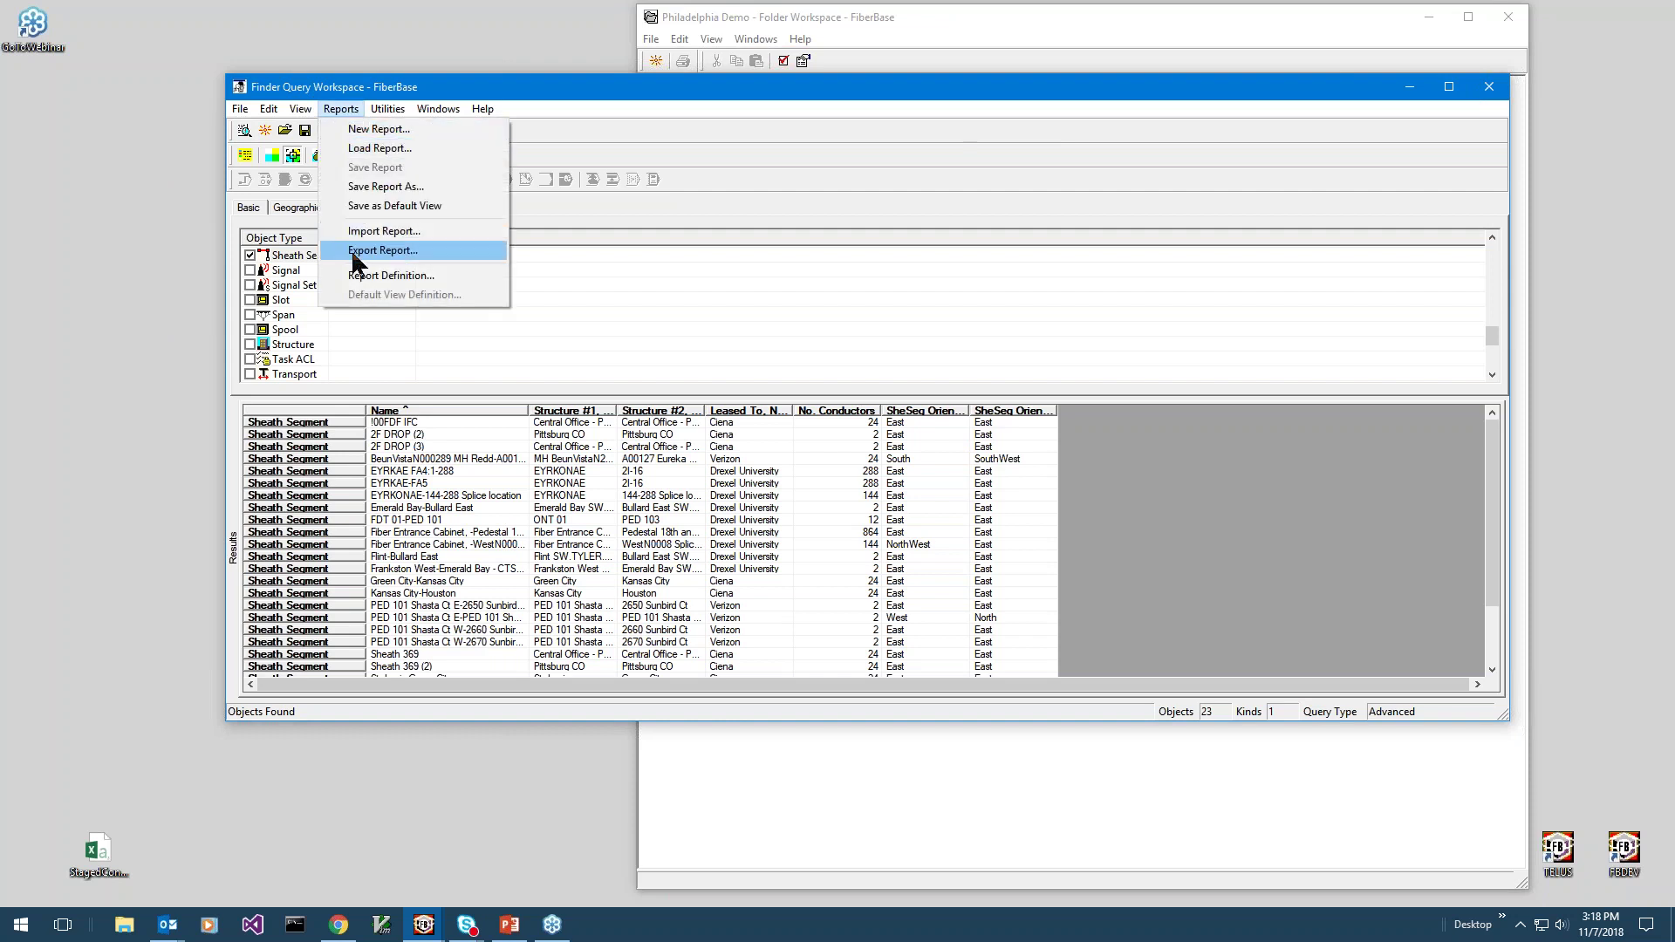
click(355, 276)
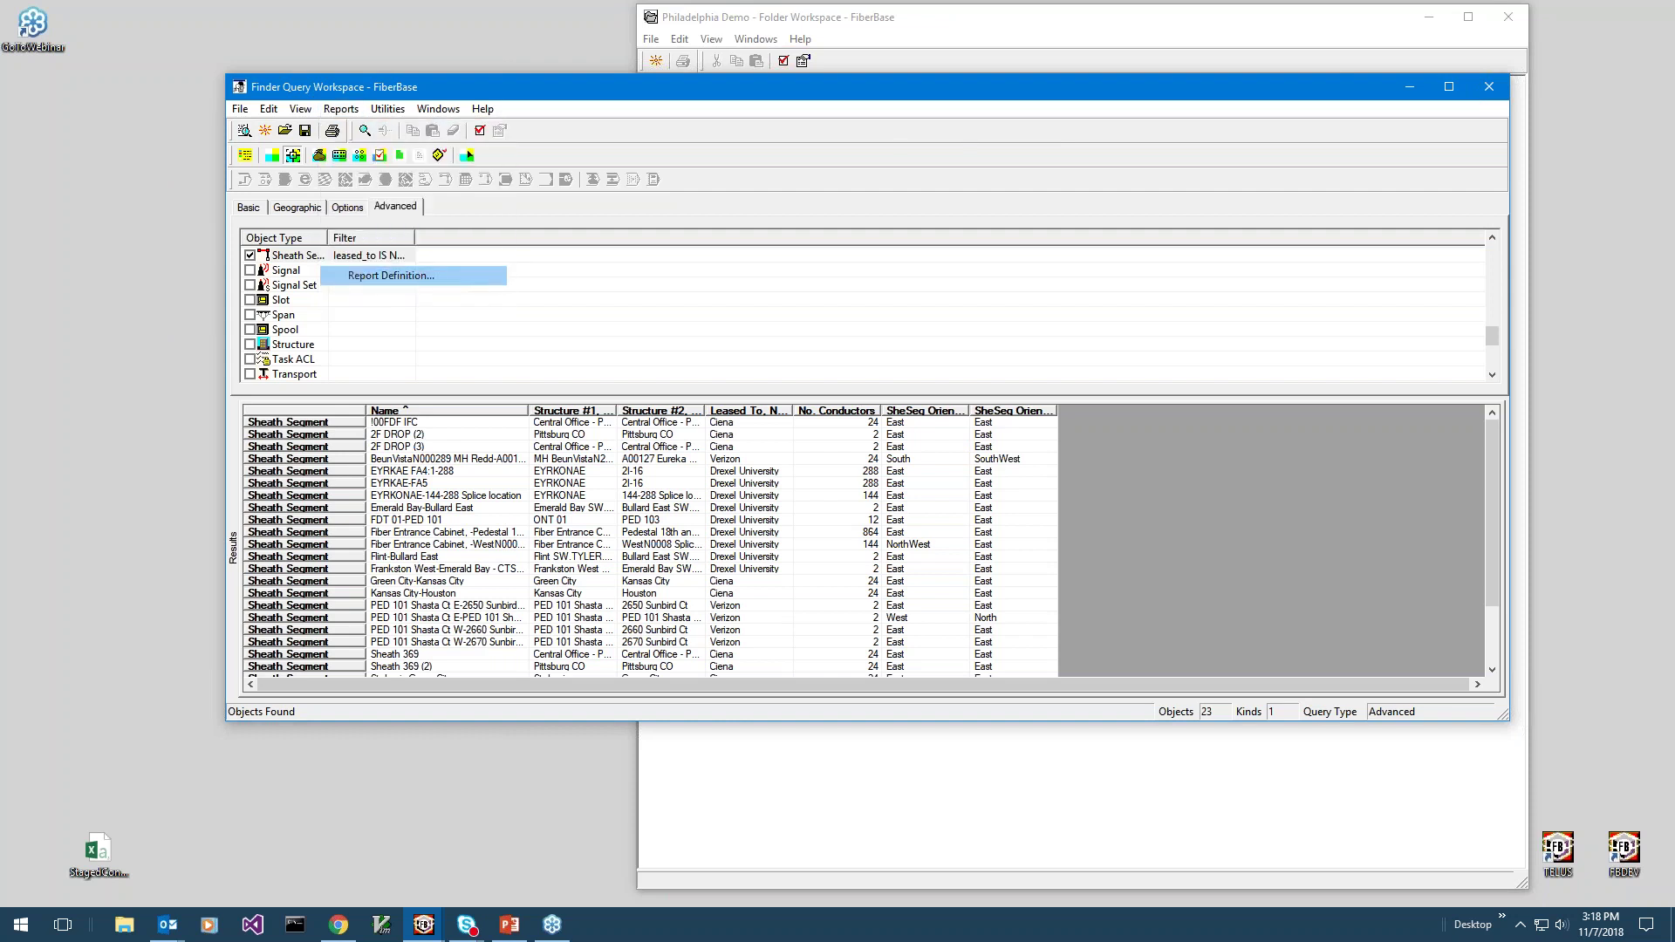
click(756, 305)
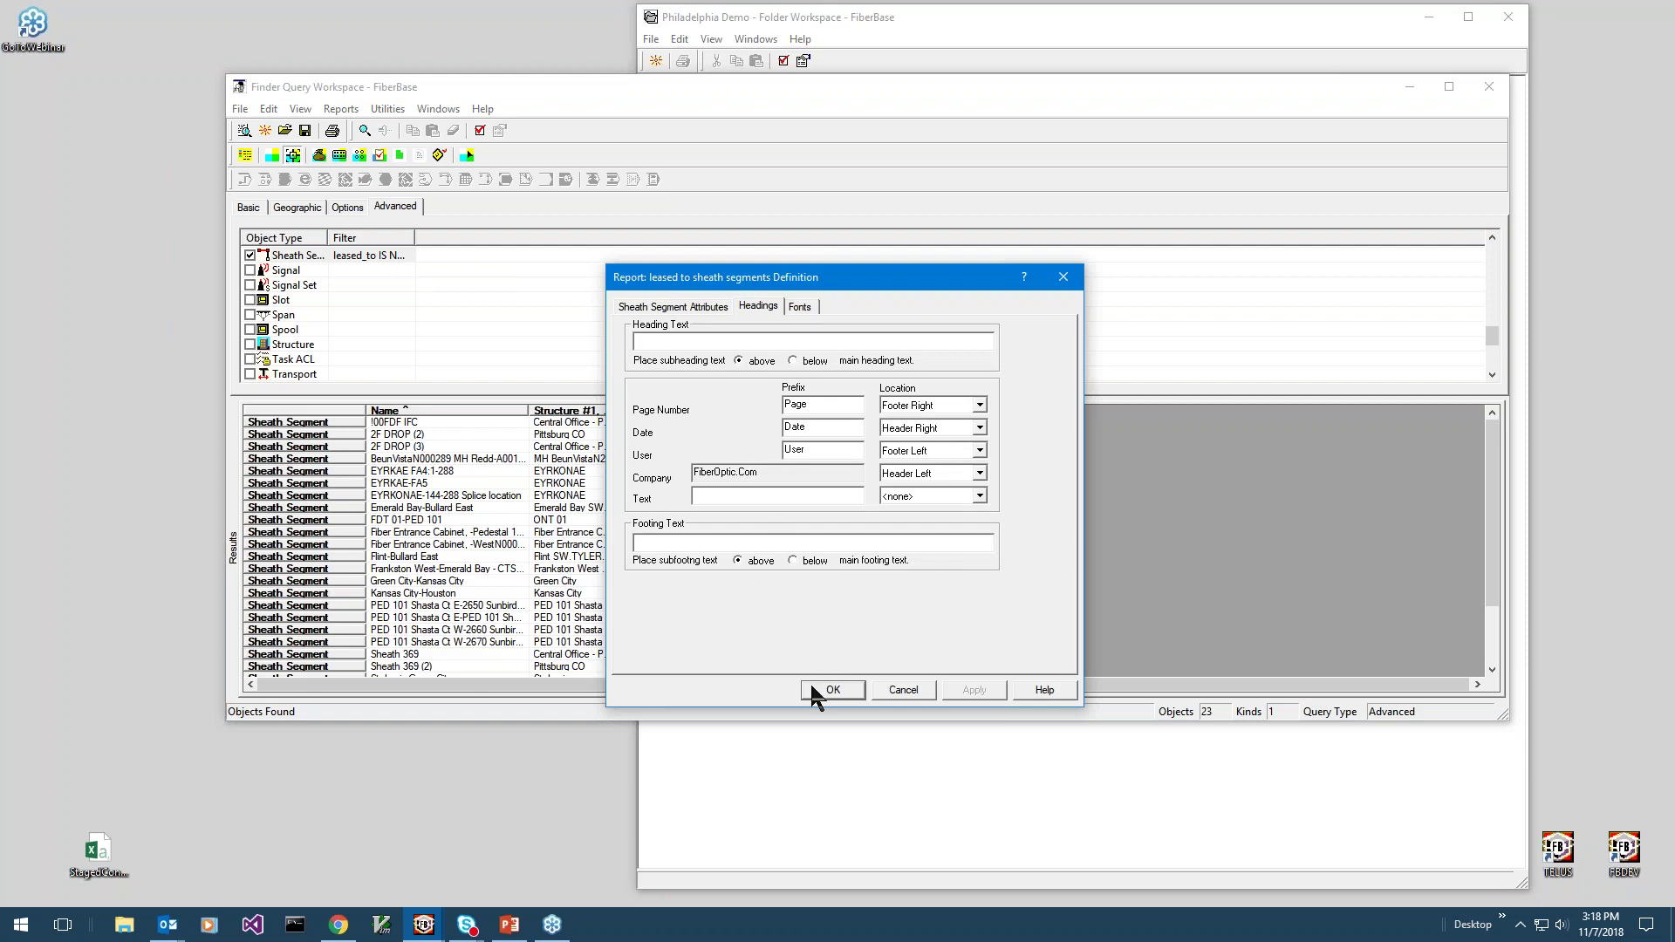
click(840, 692)
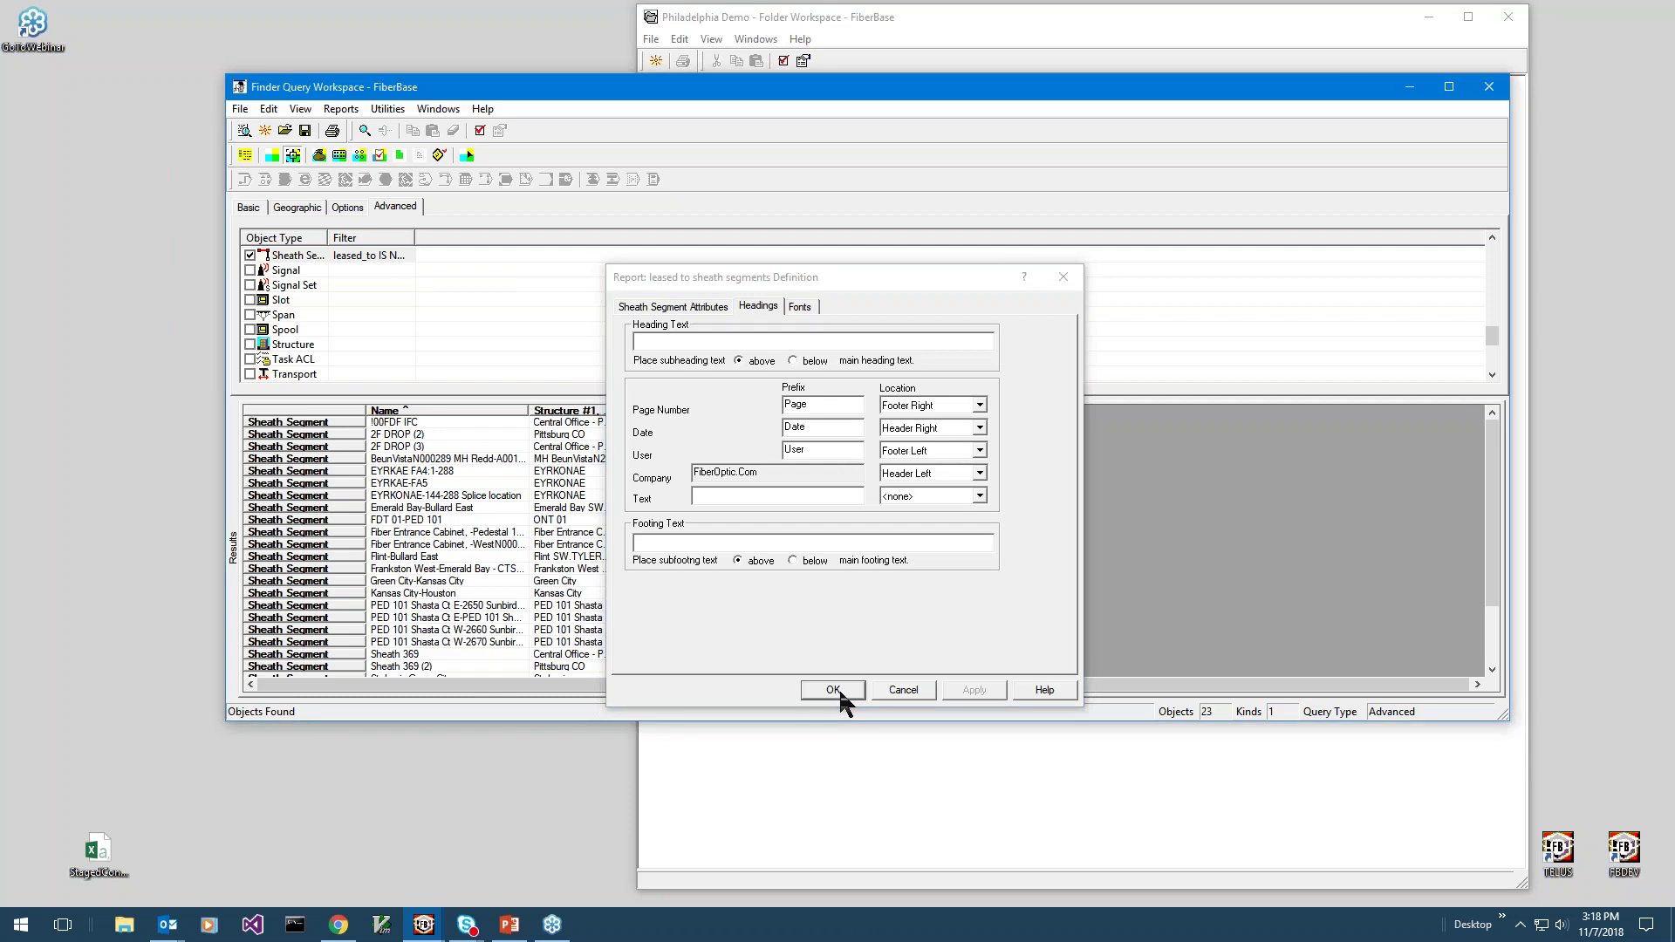
click(918, 517)
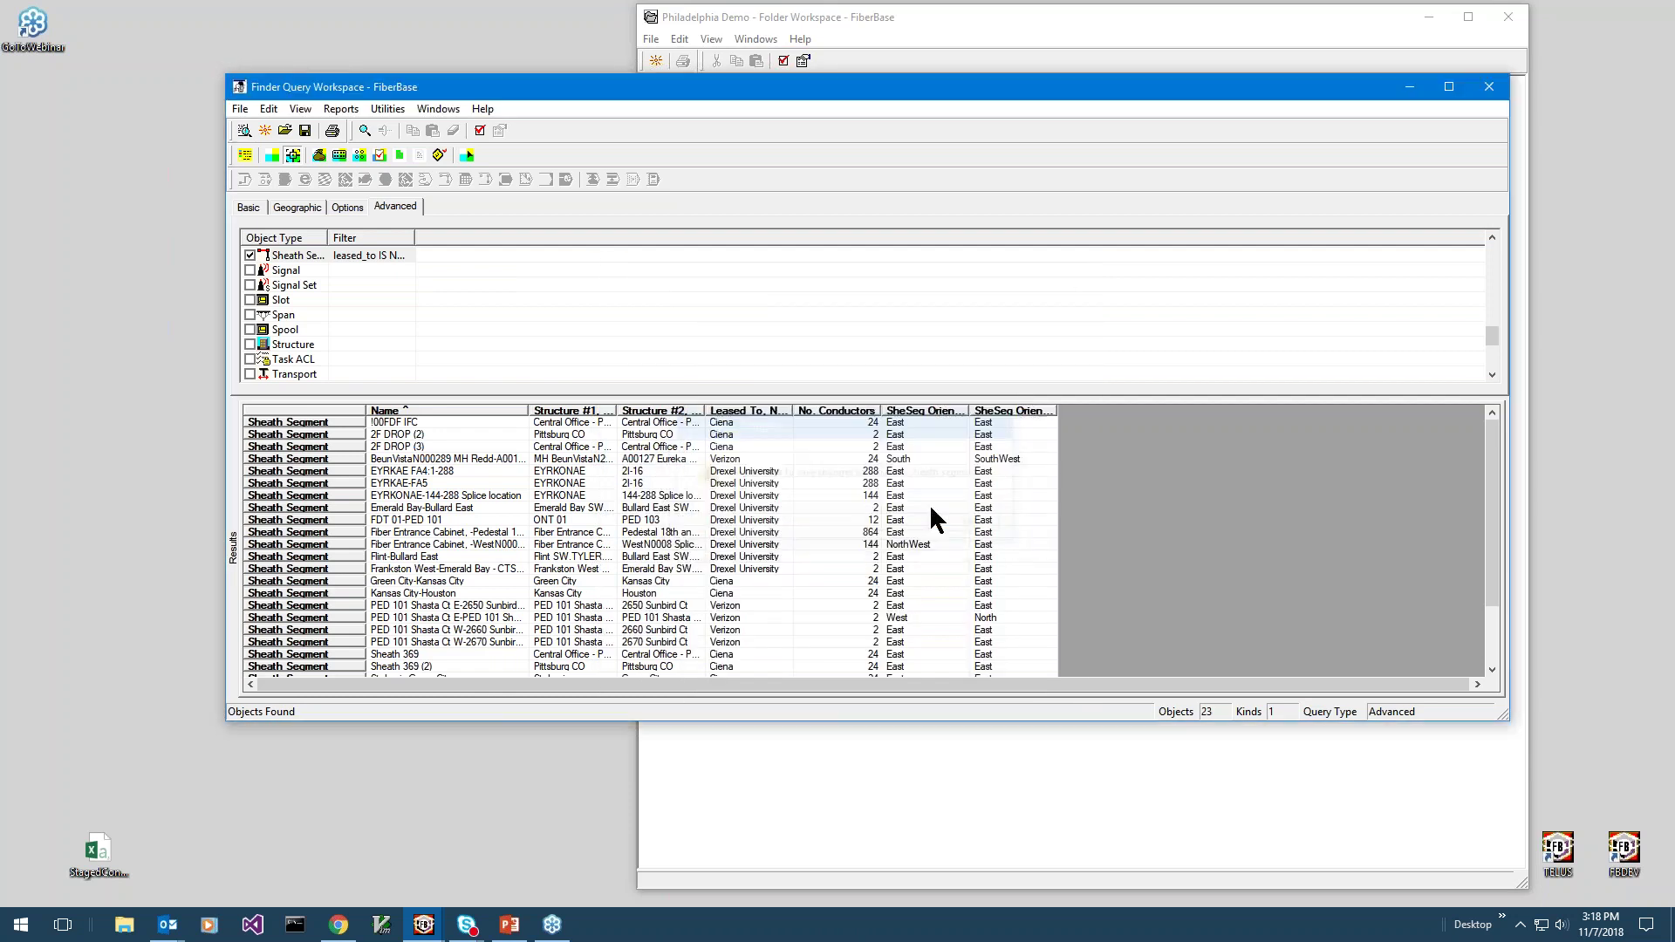
Close the Finder Query Workspace and open the Philadelphia map snapshot from its shortcut in the Philadelphia Demo folder.
click(1489, 87)
click(848, 524)
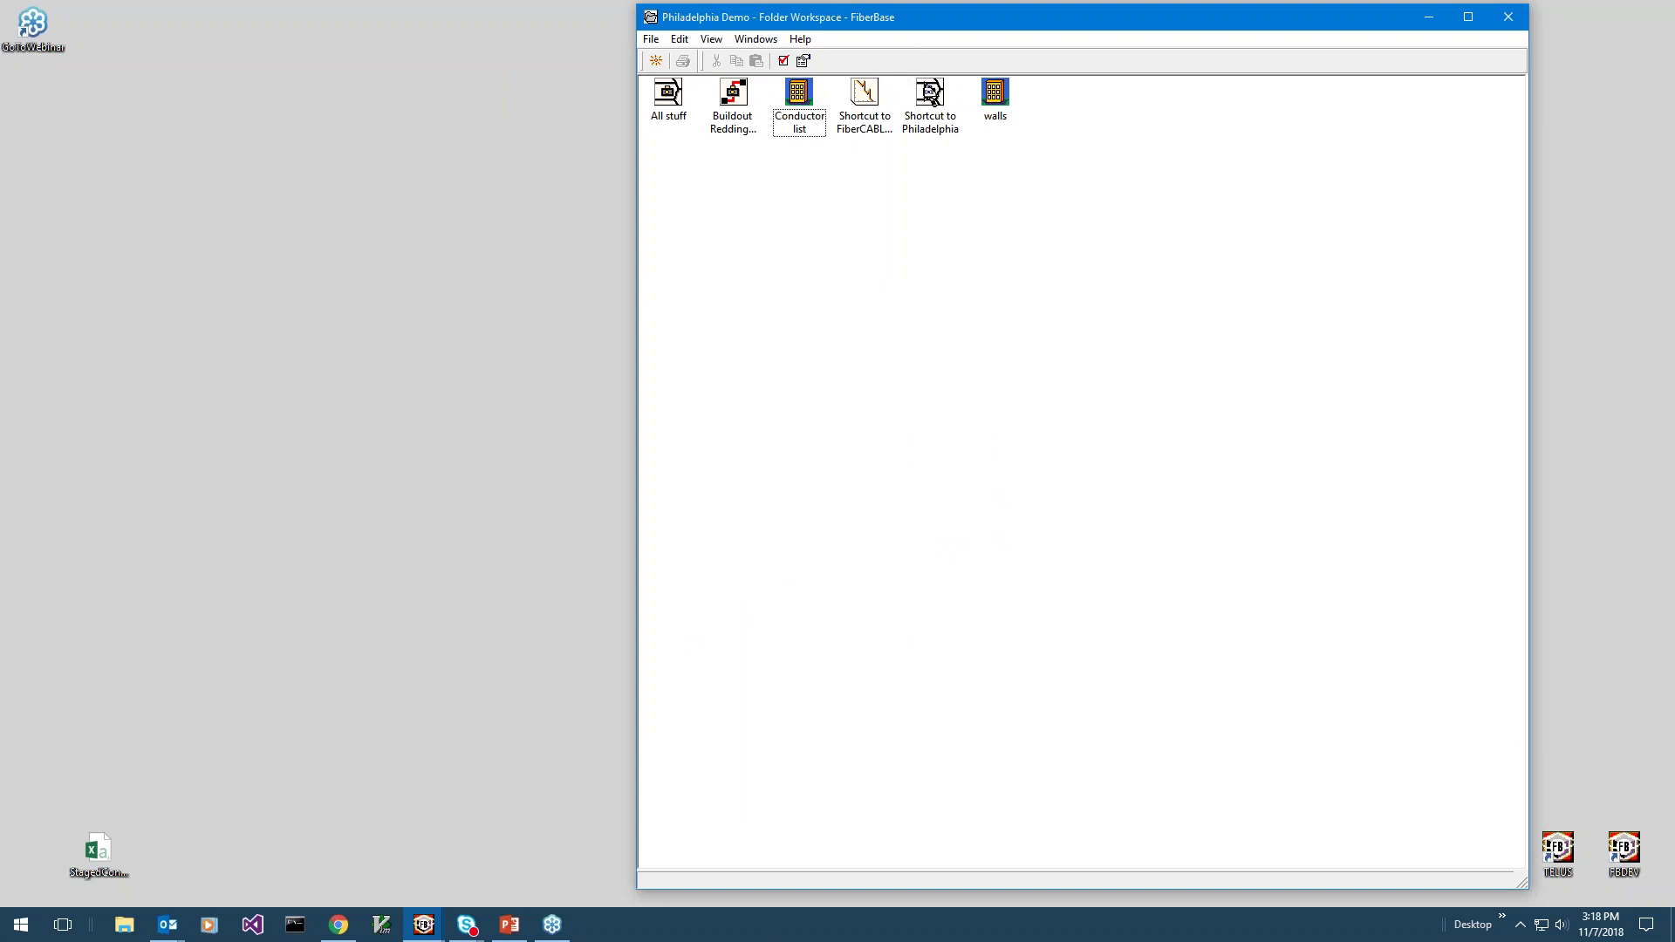
double_click(931, 104)
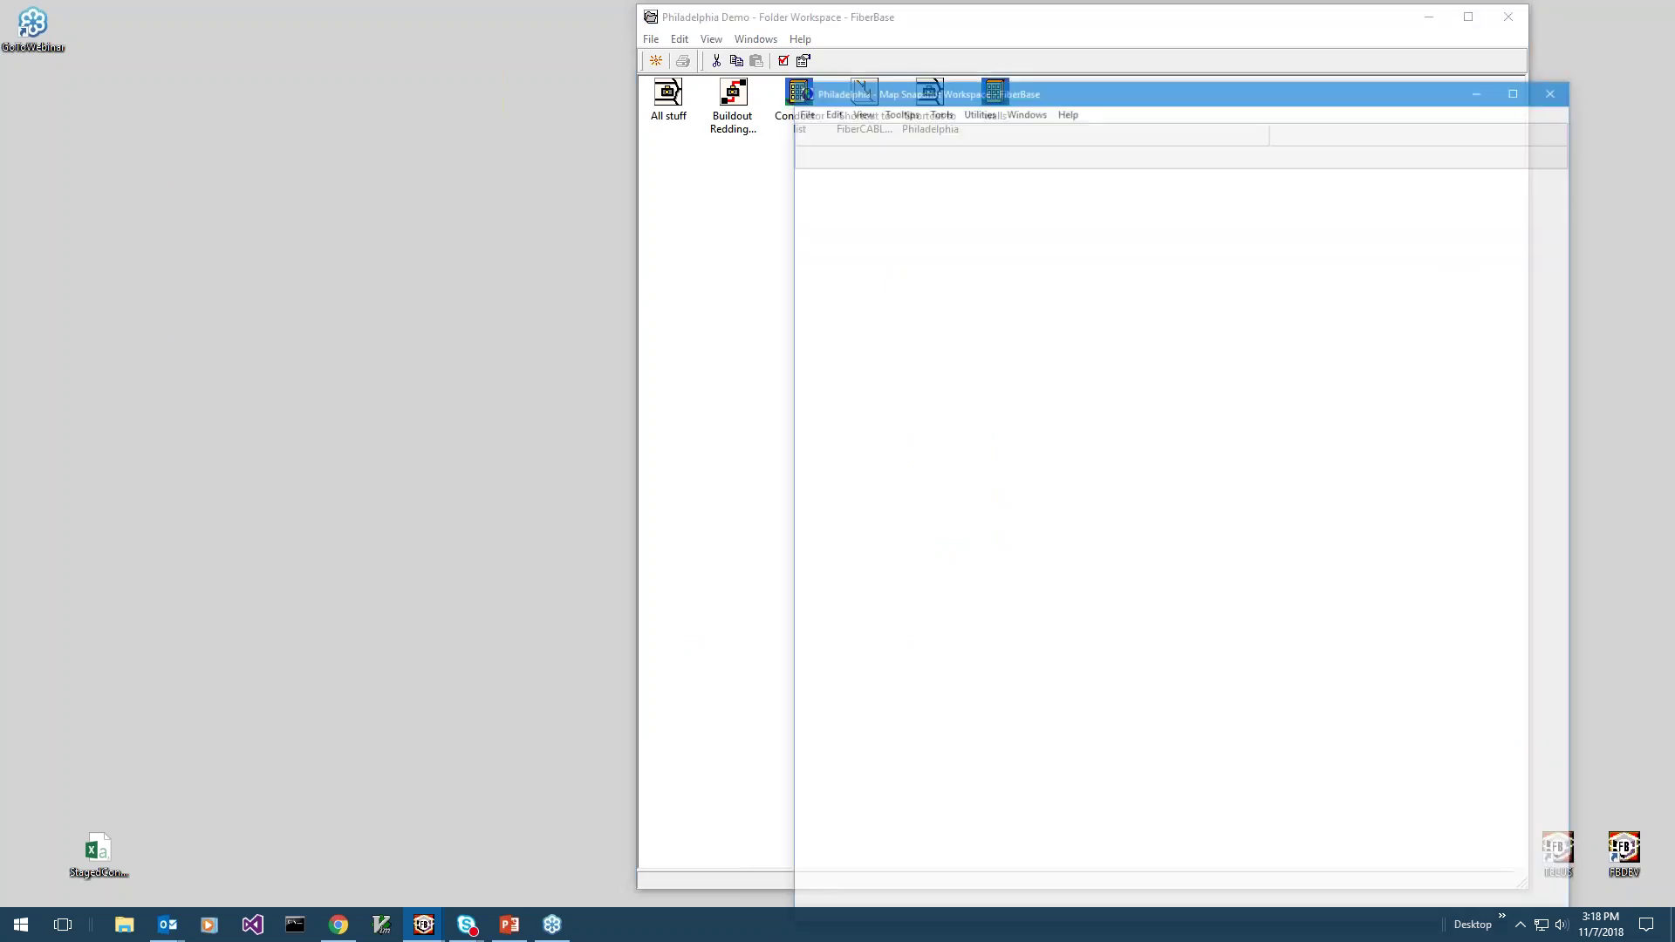
click(860, 523)
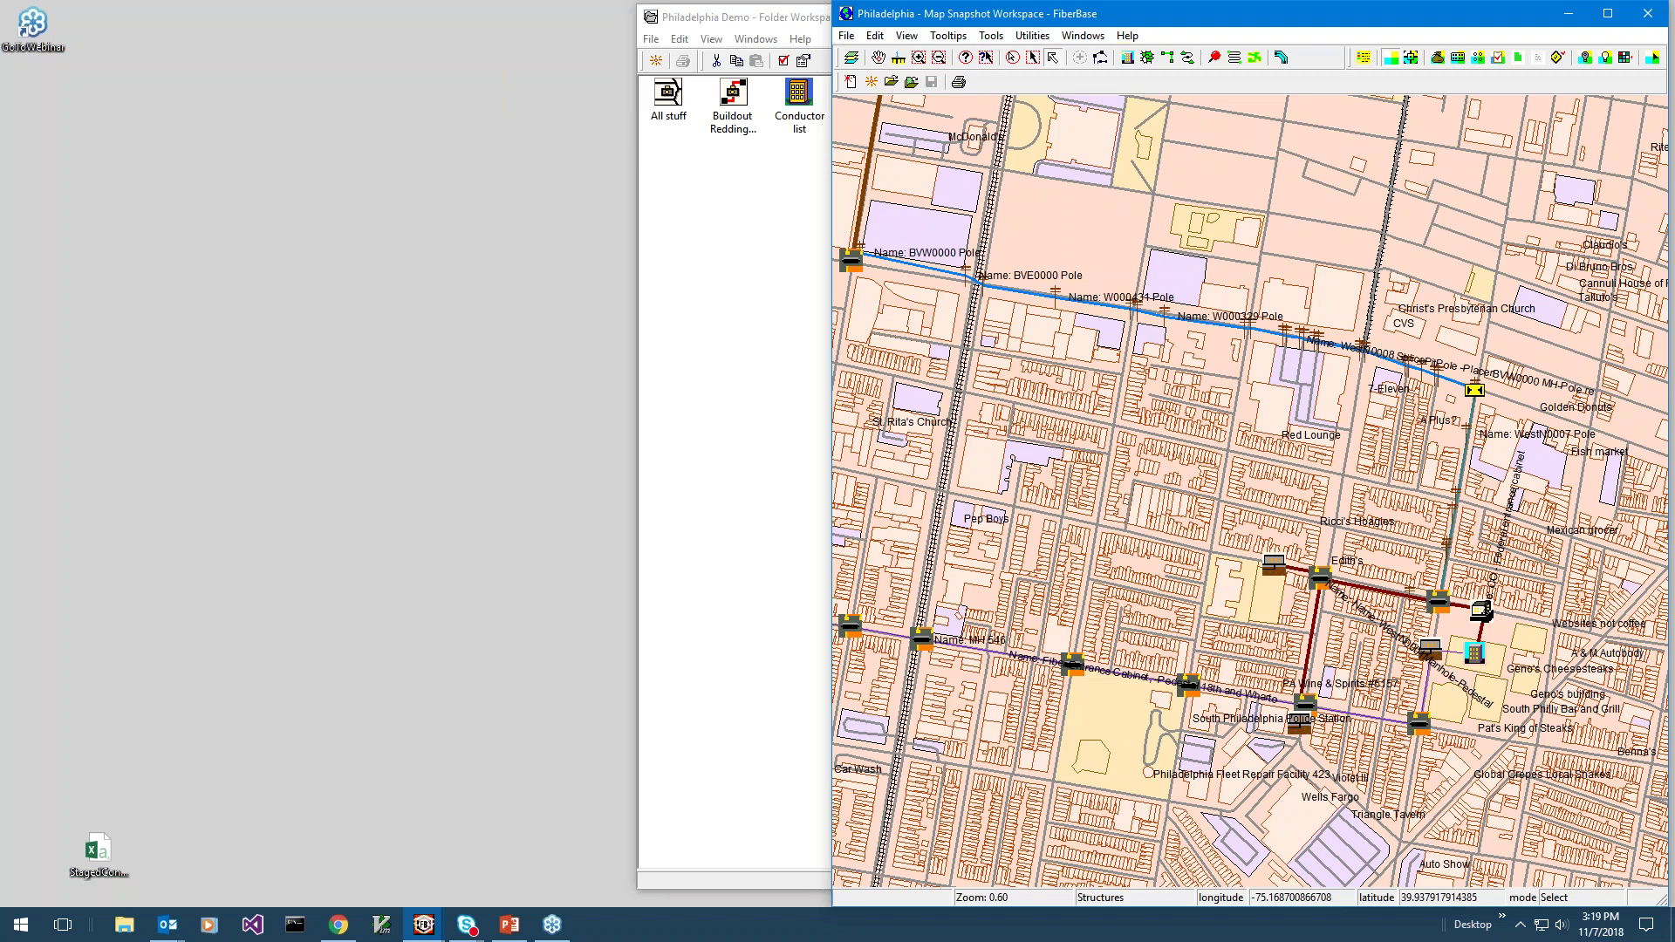
Open the recent connection snapshot "webinar port report" and maximize its workspace.
click(74, 54)
mouse_move(168, 355)
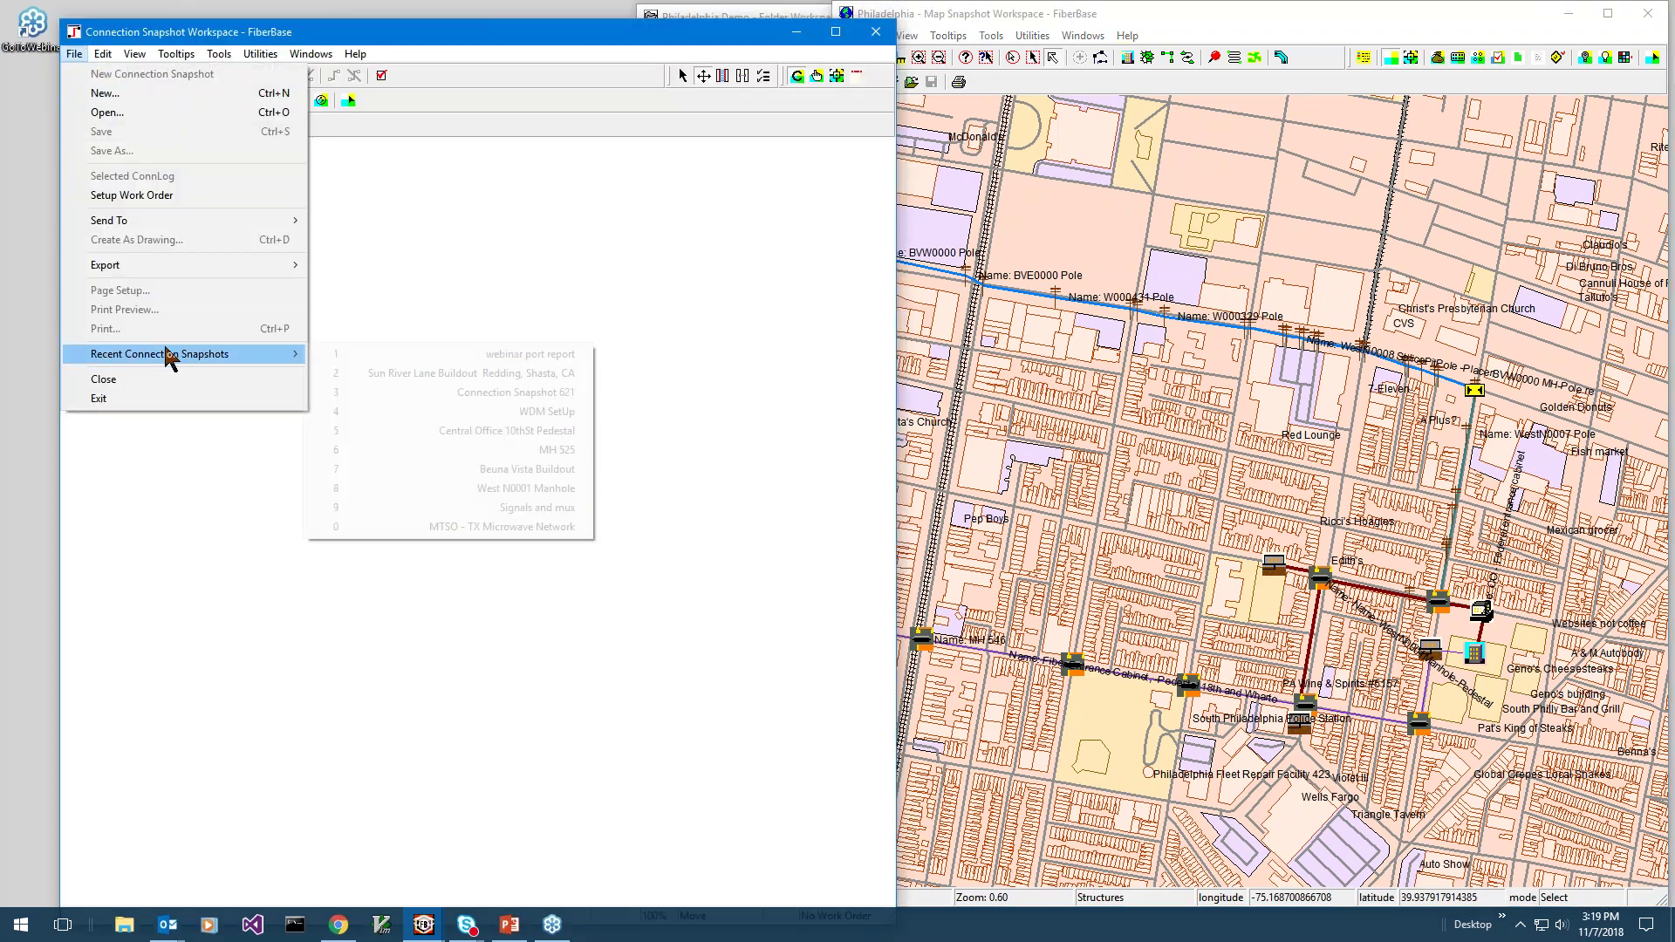
click(446, 355)
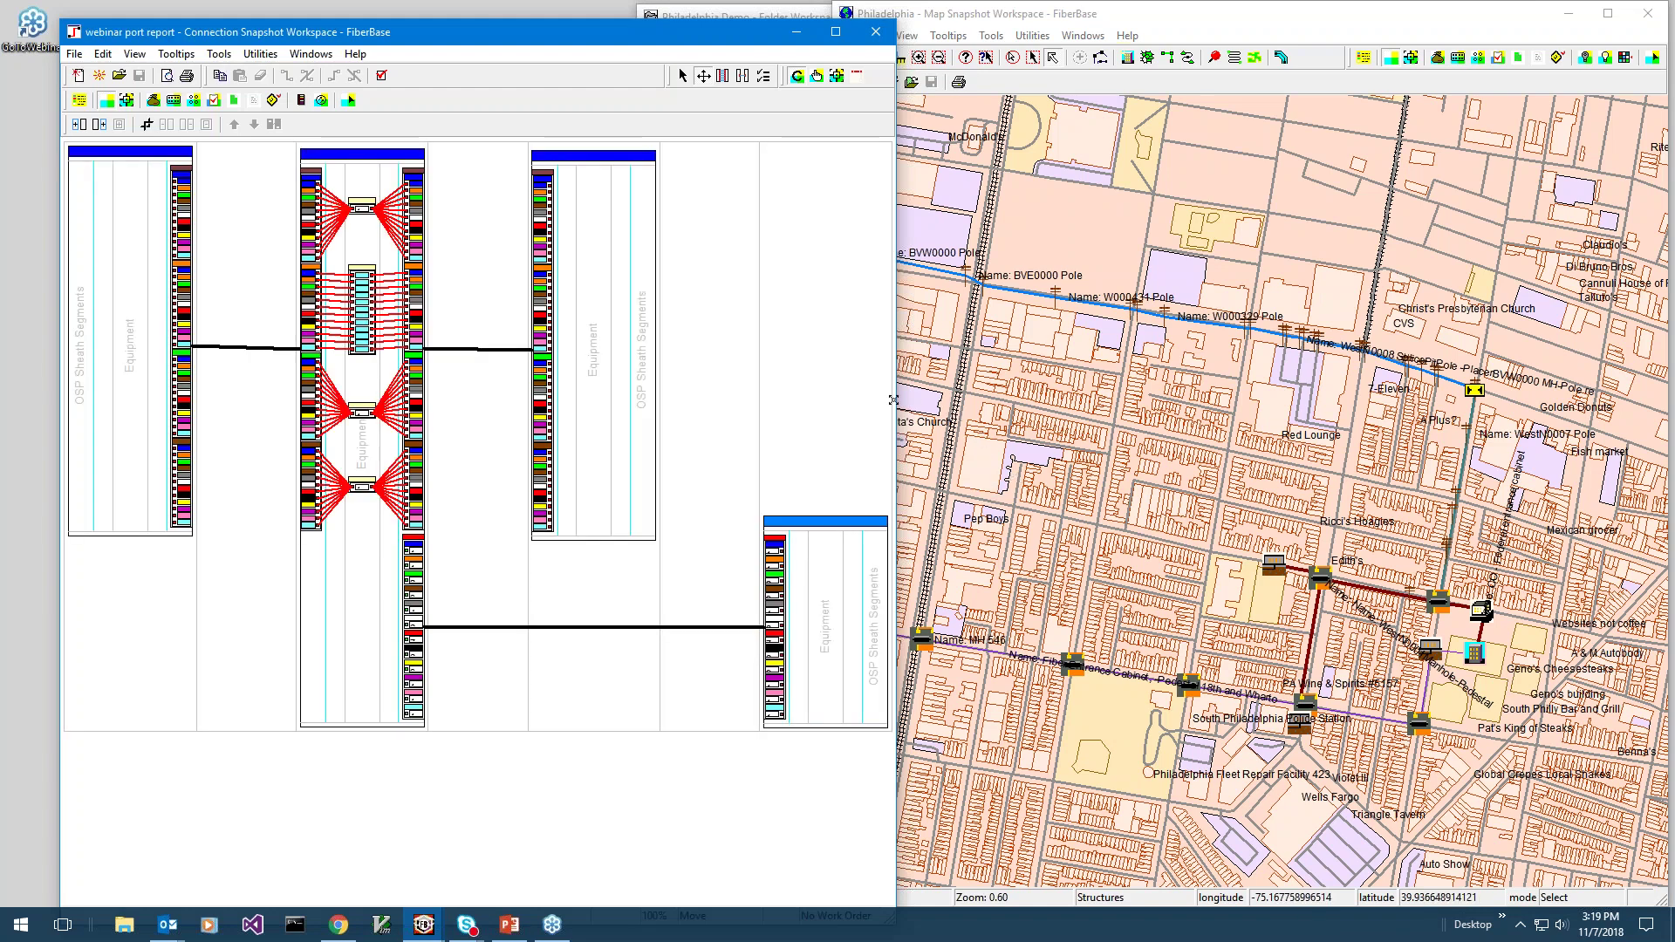
double_click(616, 39)
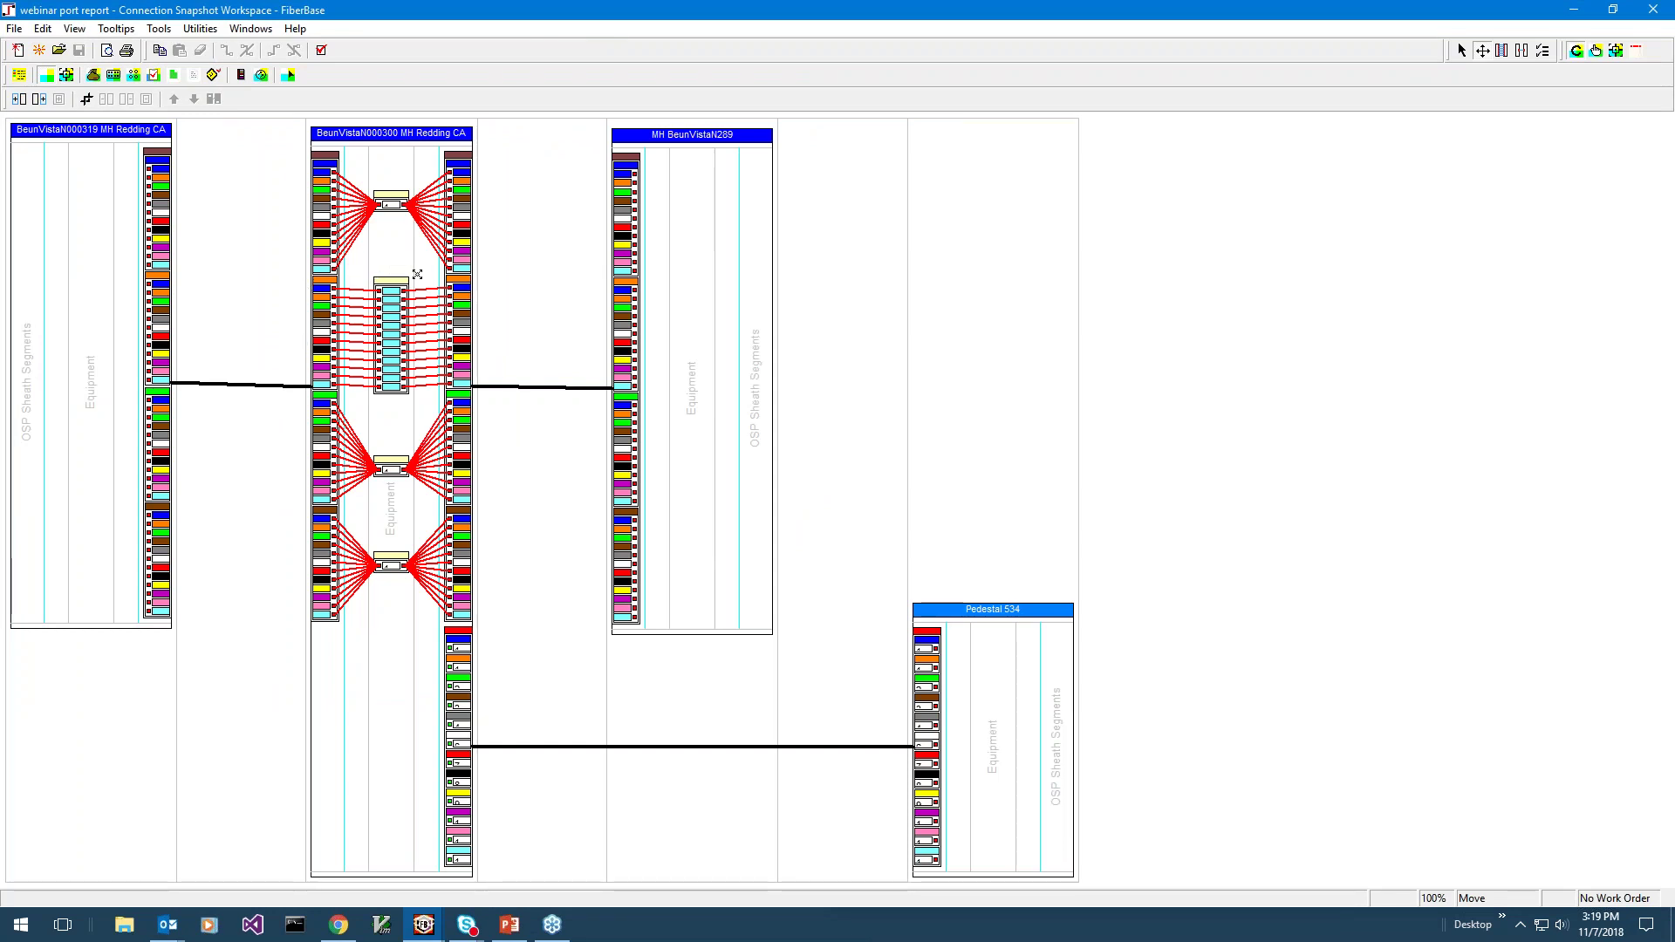
Select the middle tray and its connected conductors in manhole BeunVistaN000300, and export the selected ports to the CSV file "today connected" in the webinar folder.
key(Escape)
drag(290, 279, 487, 388)
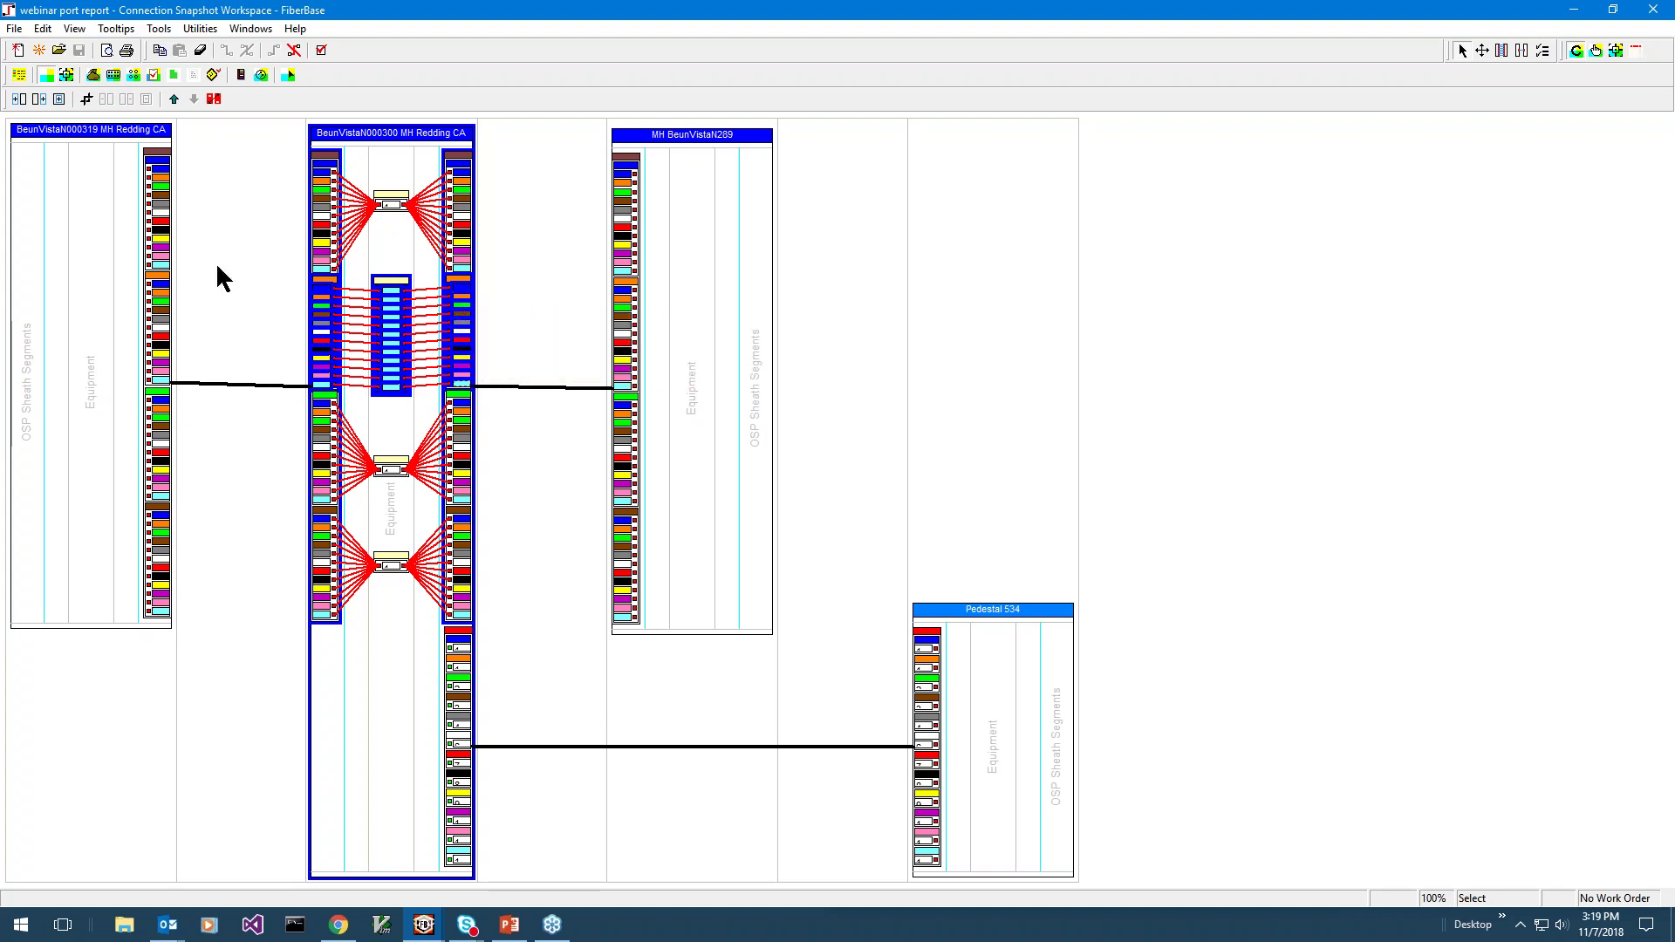
click(13, 28)
mouse_move(45, 248)
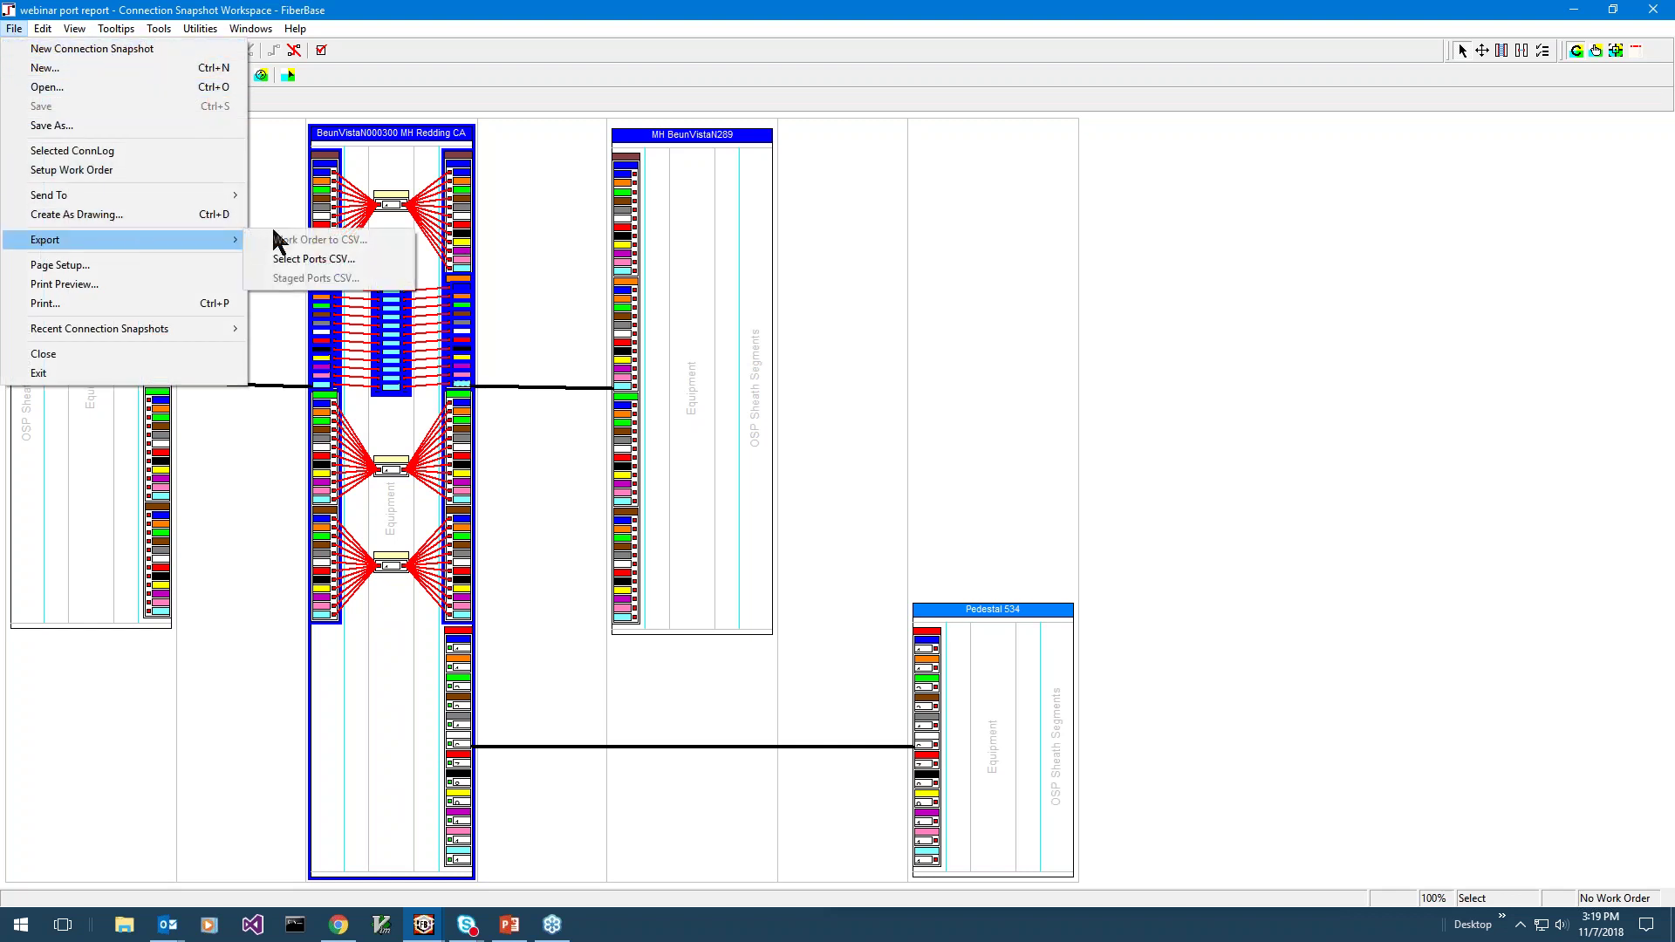
click(308, 260)
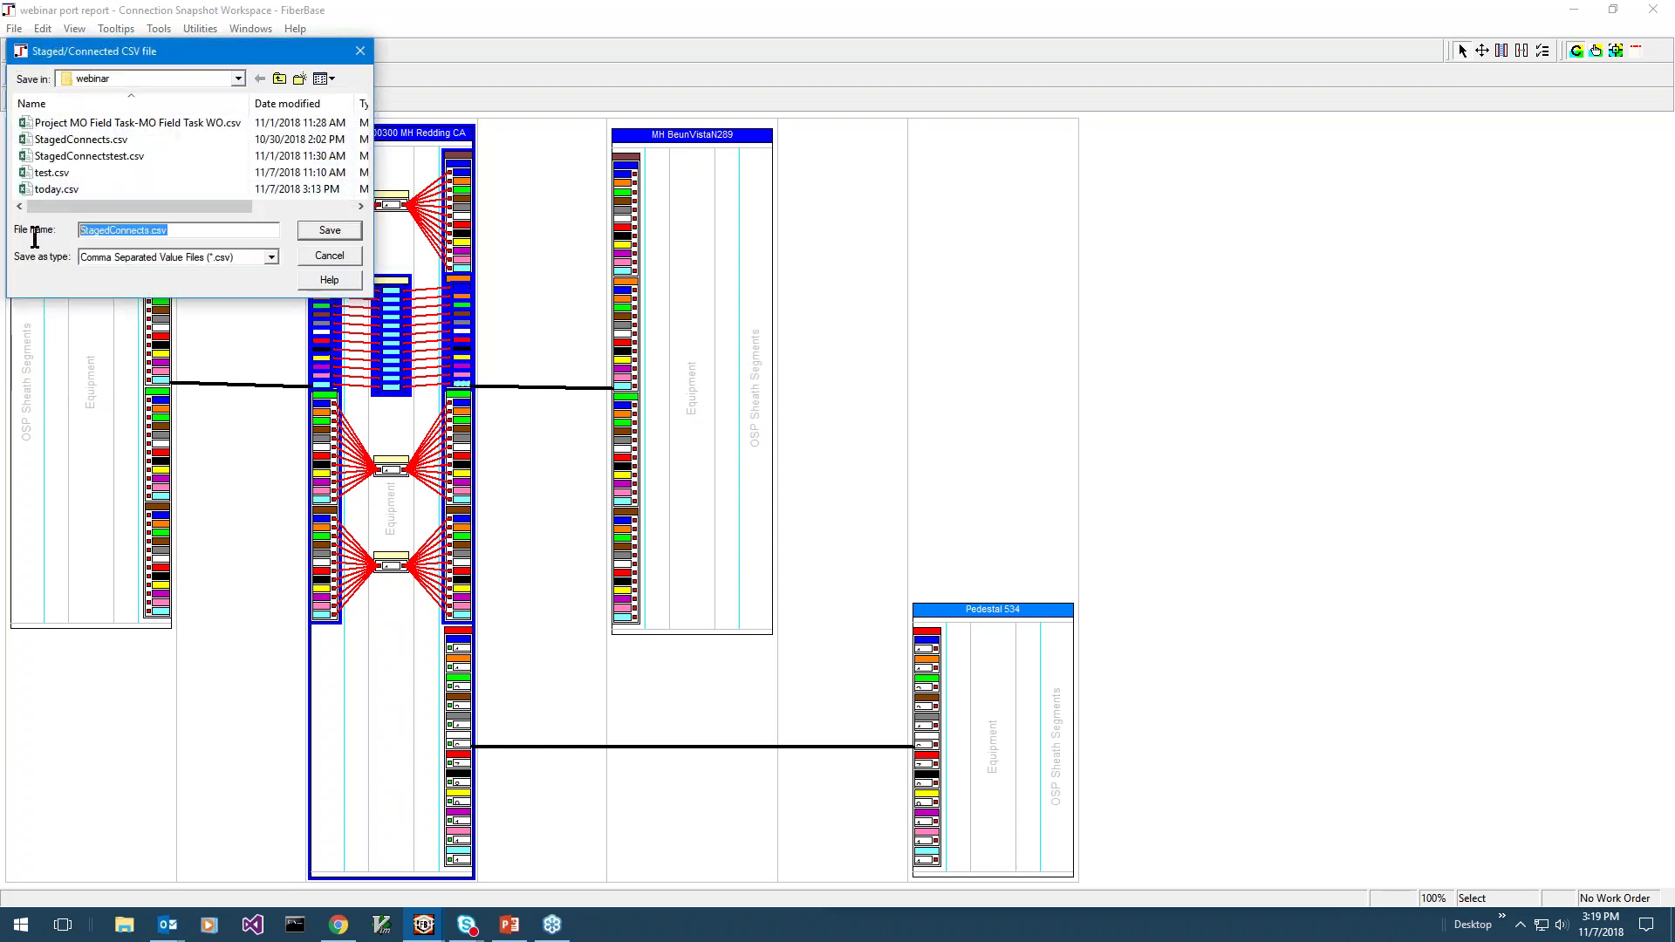
text(to)
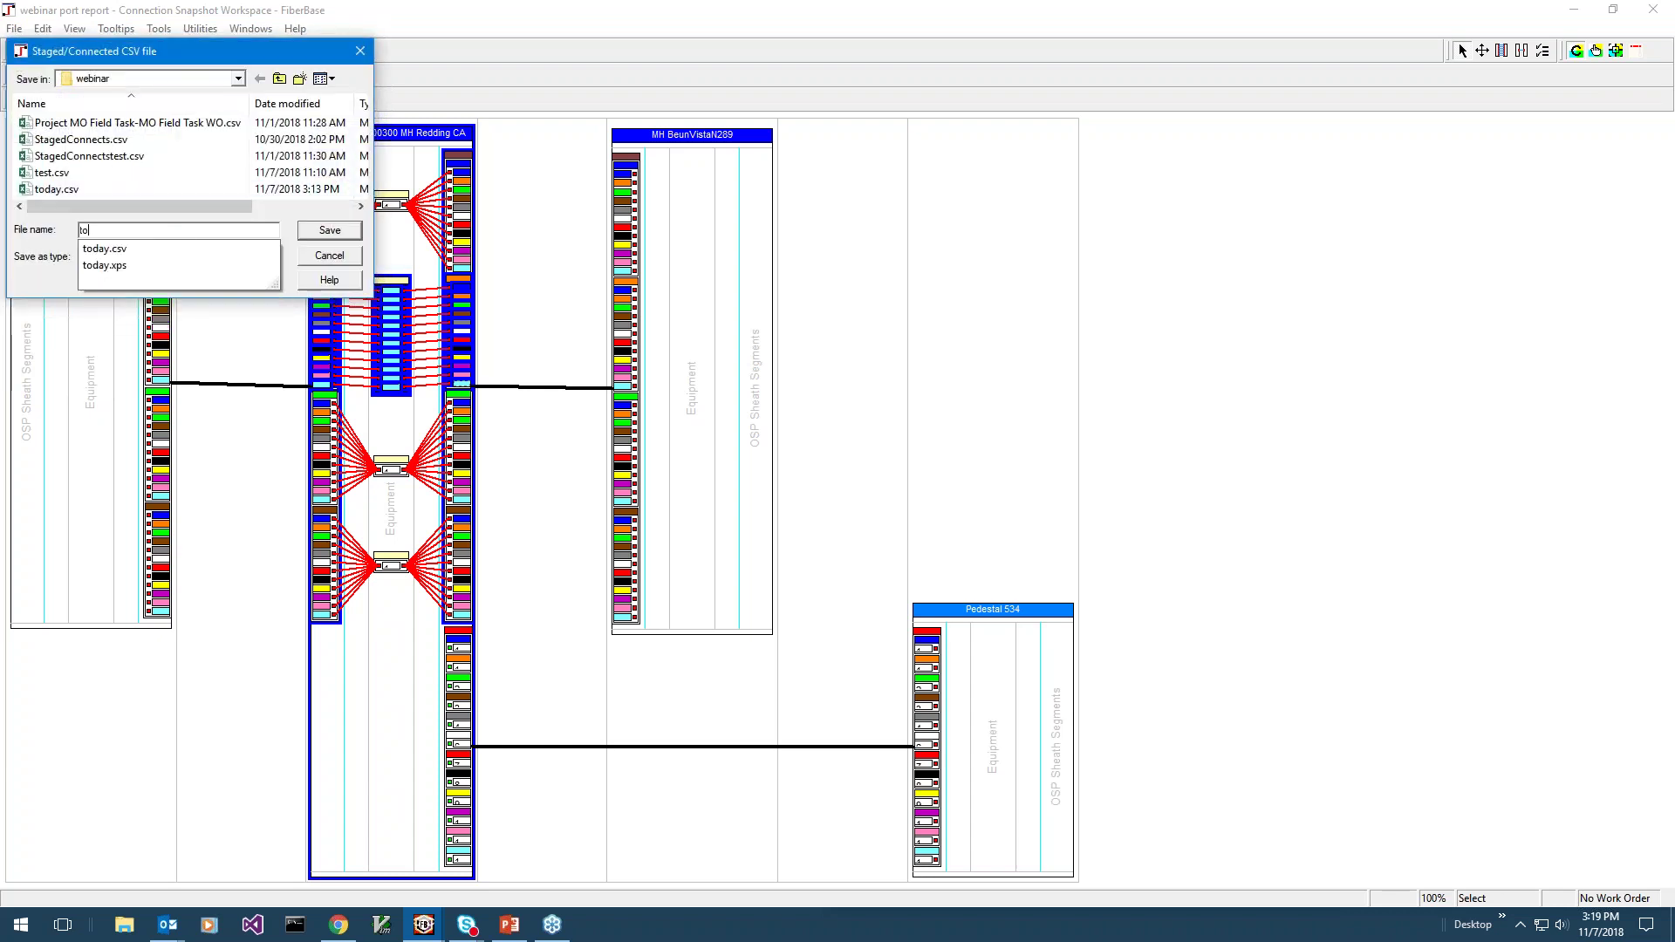
text(day connected)
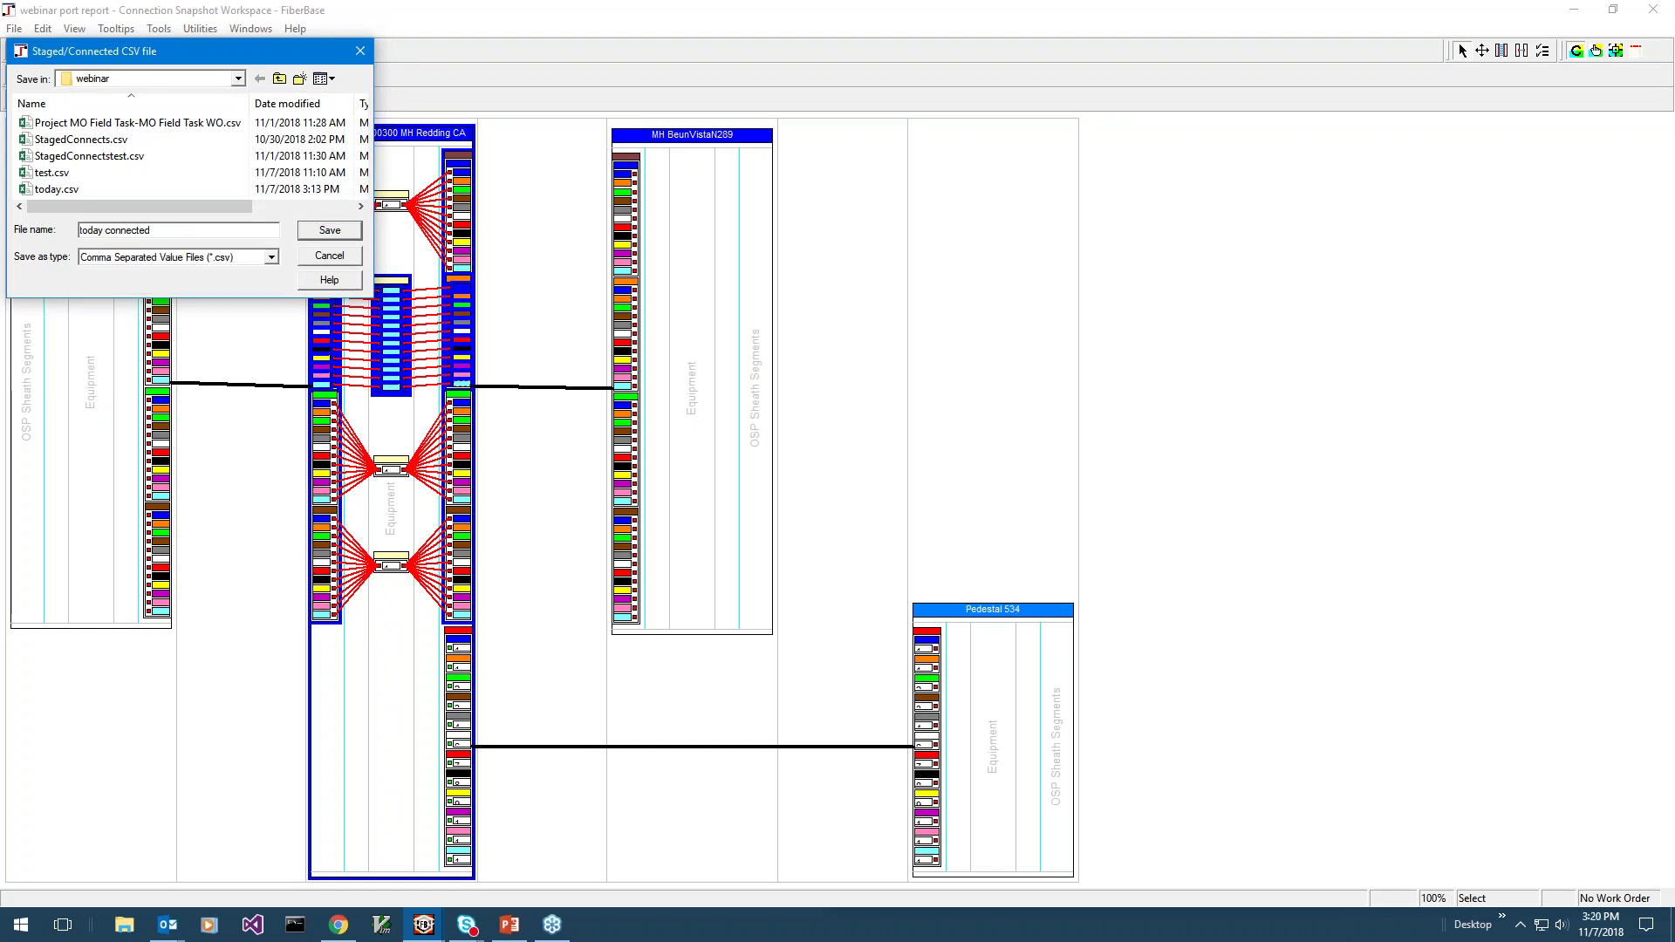
click(316, 231)
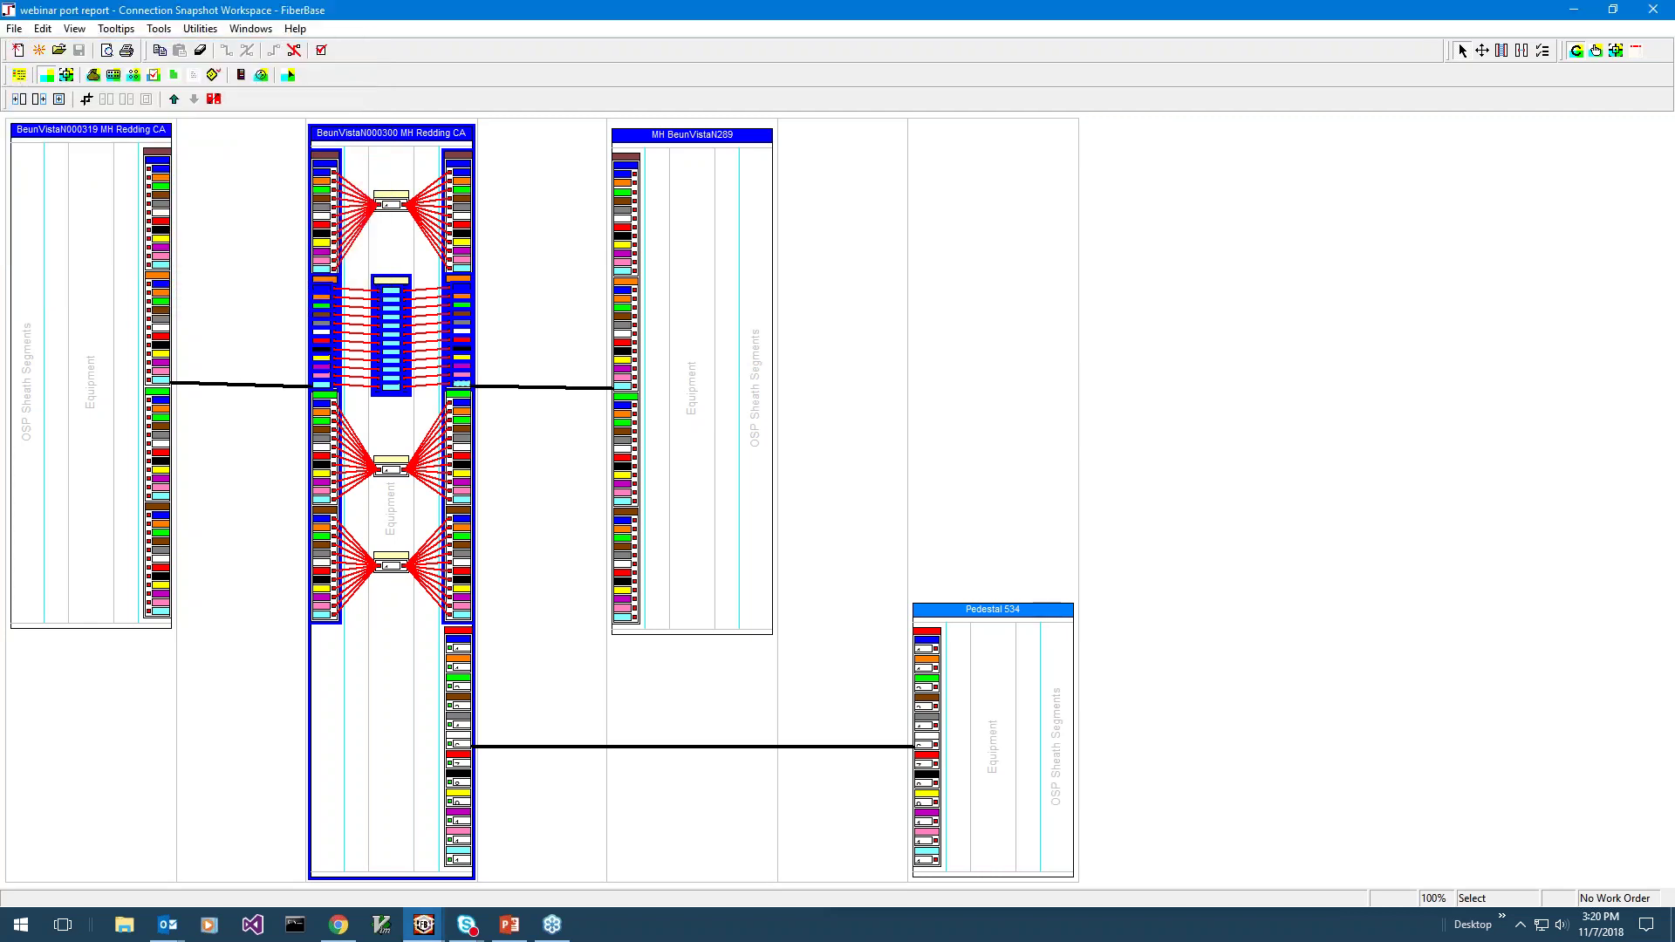
Open the exported "today connected" CSV file from the Junk\webinar folder on the C: drive in Excel.
mouse_move(338, 924)
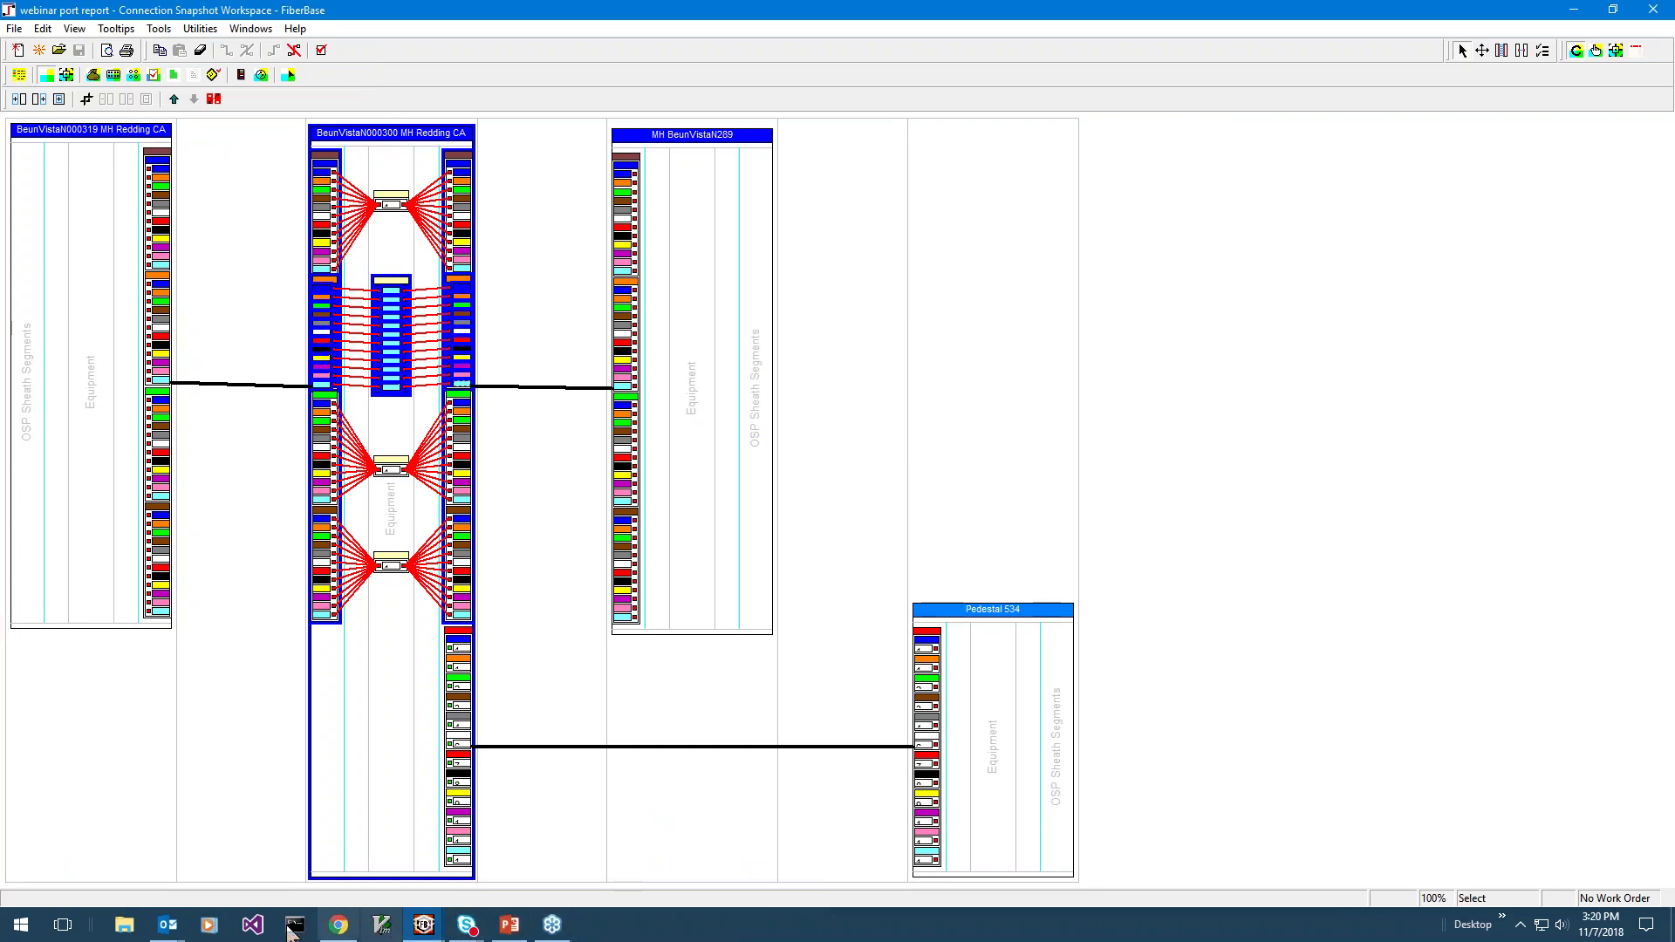
click(124, 927)
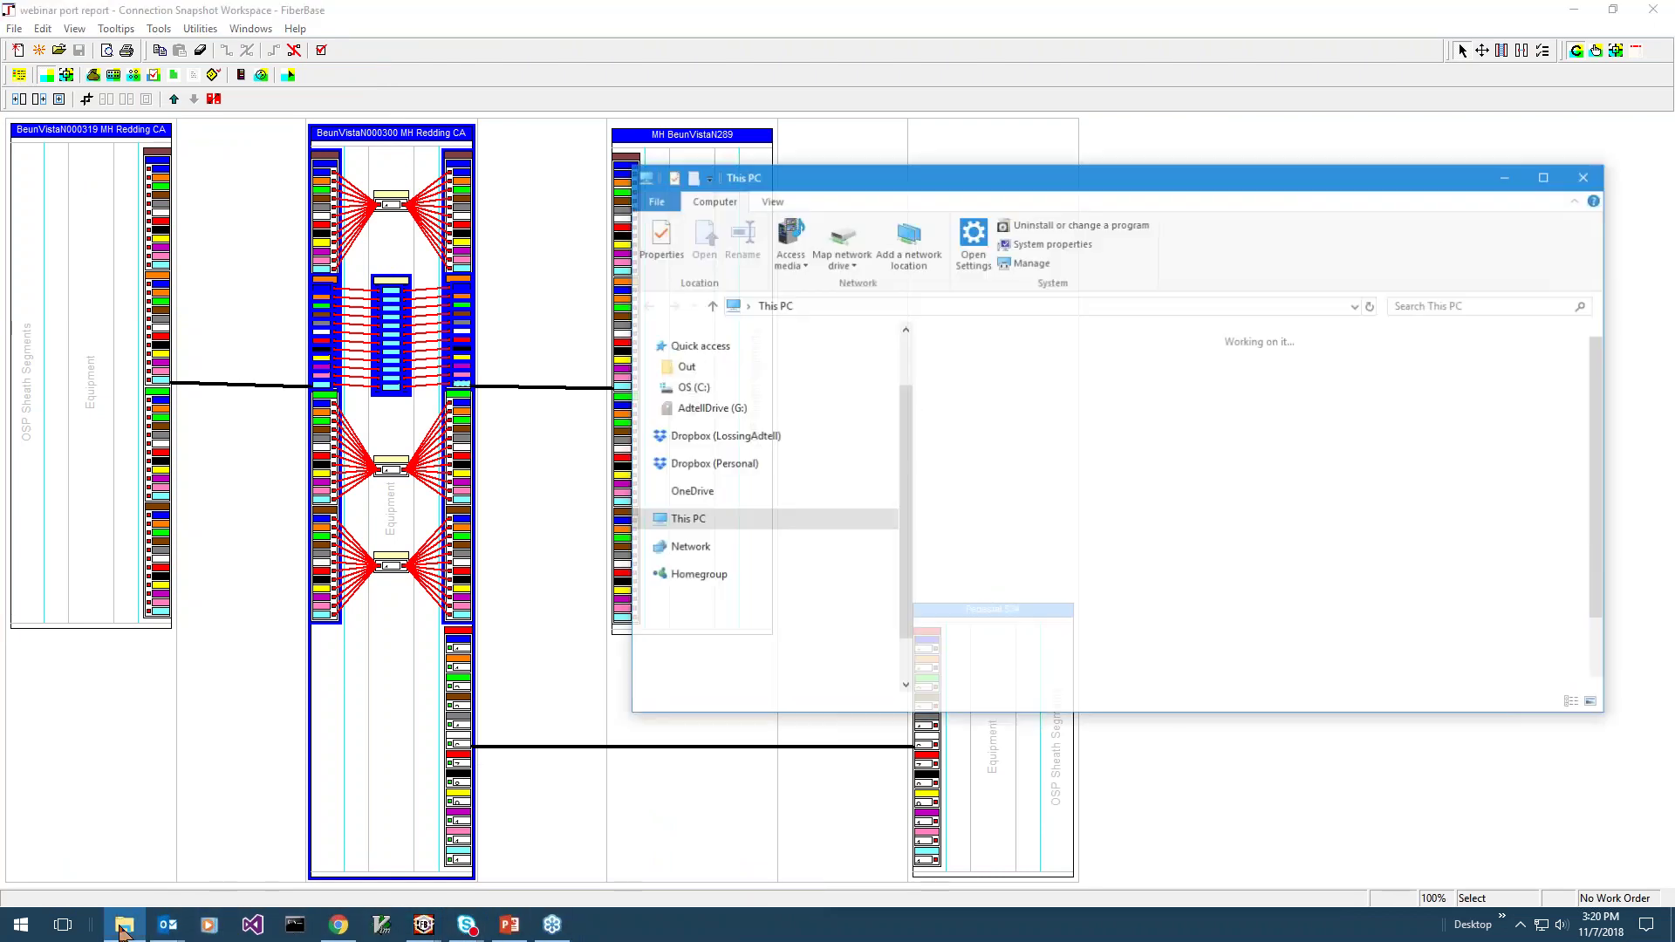
click(687, 388)
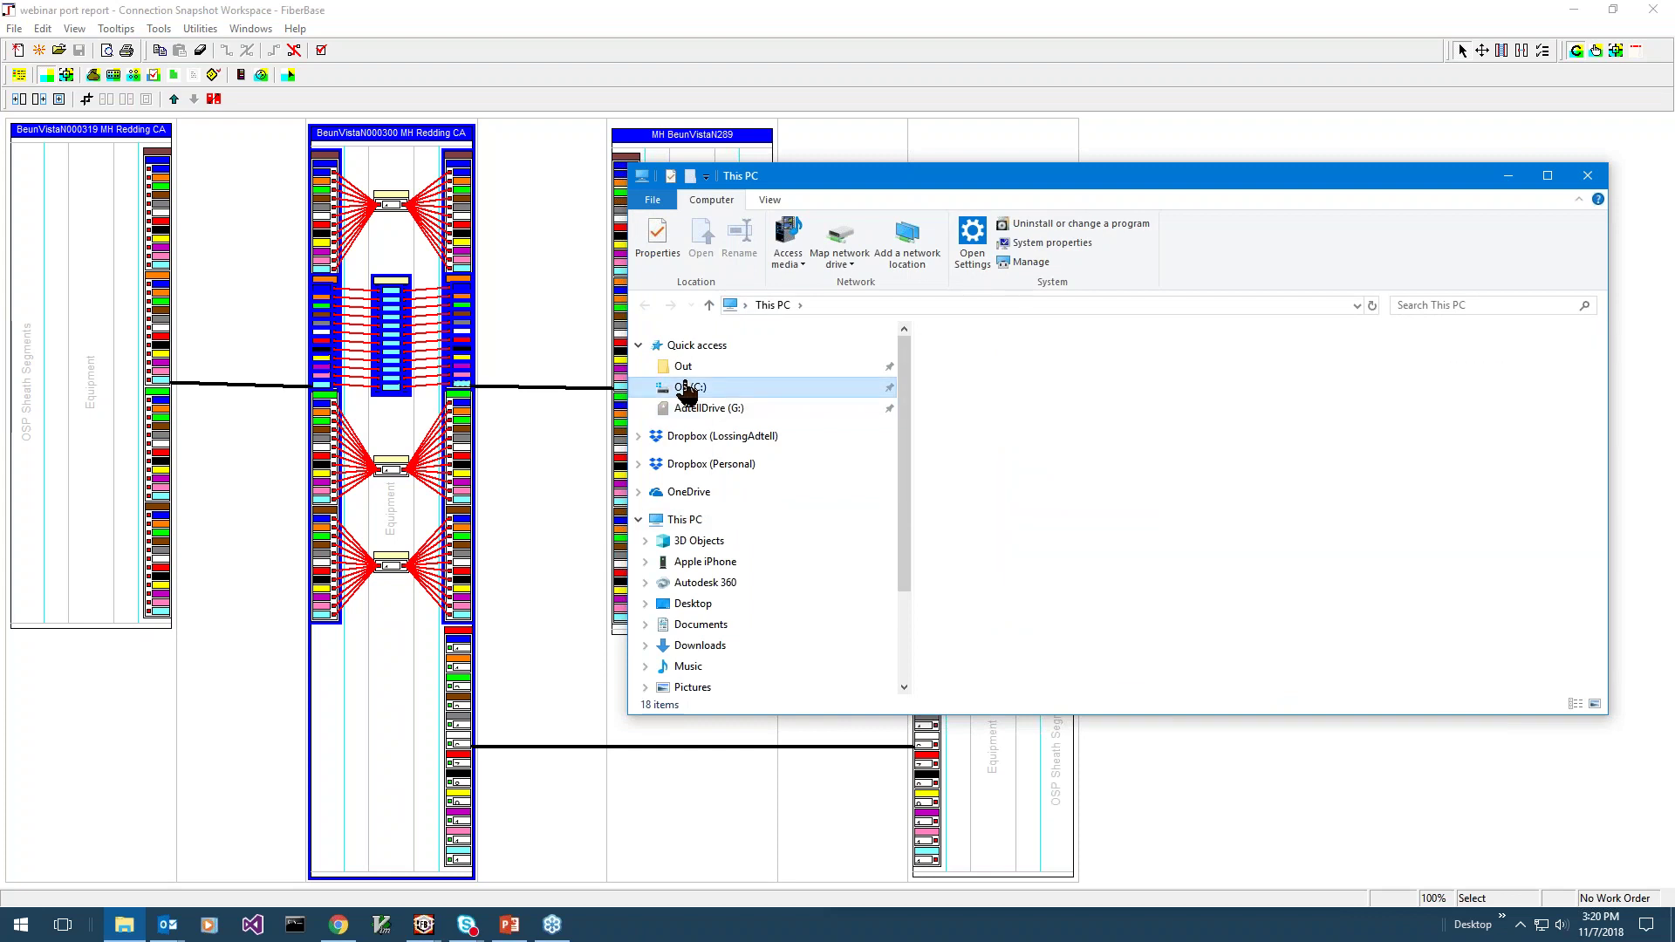
click(957, 596)
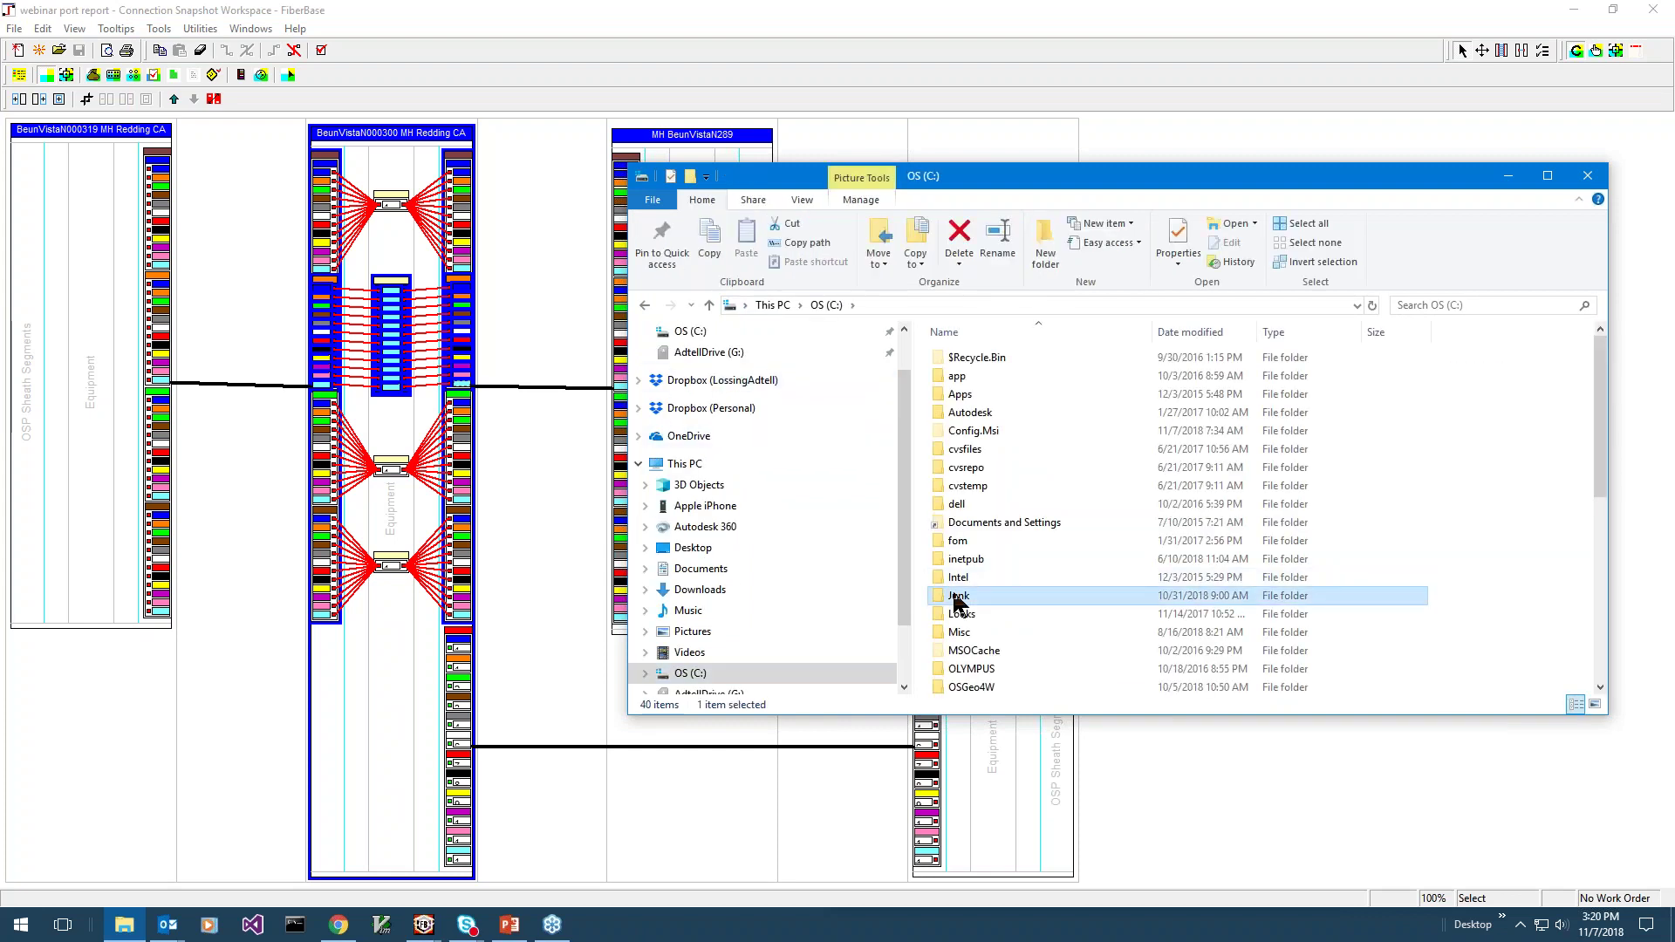
double_click(957, 595)
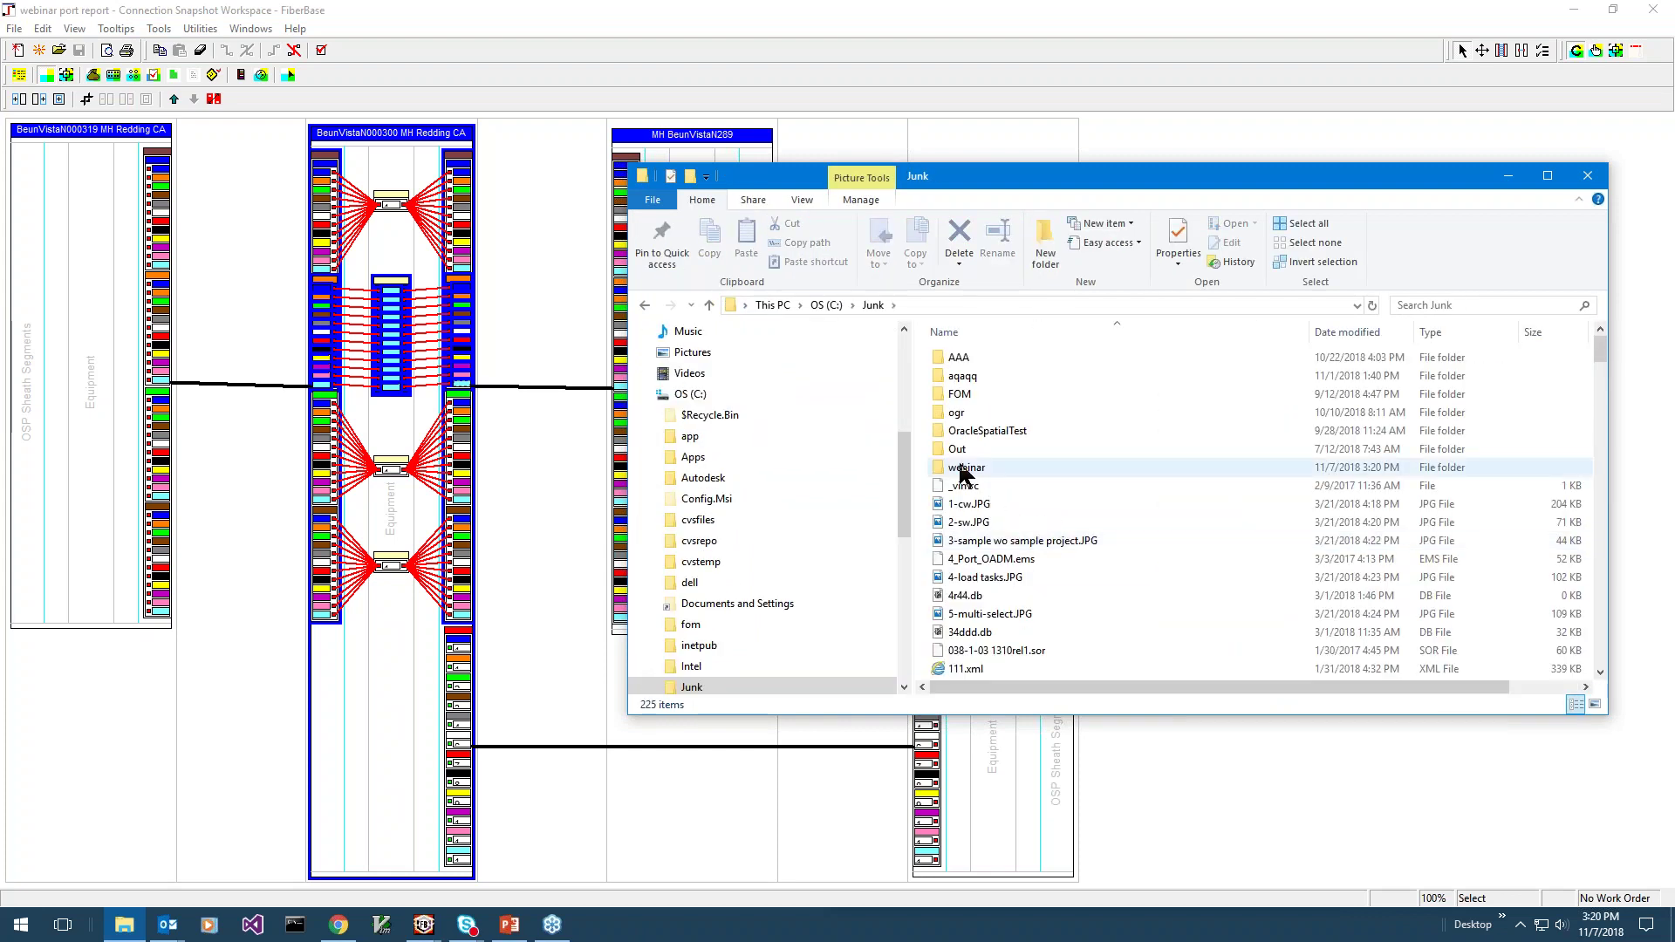
double_click(962, 469)
double_click(993, 364)
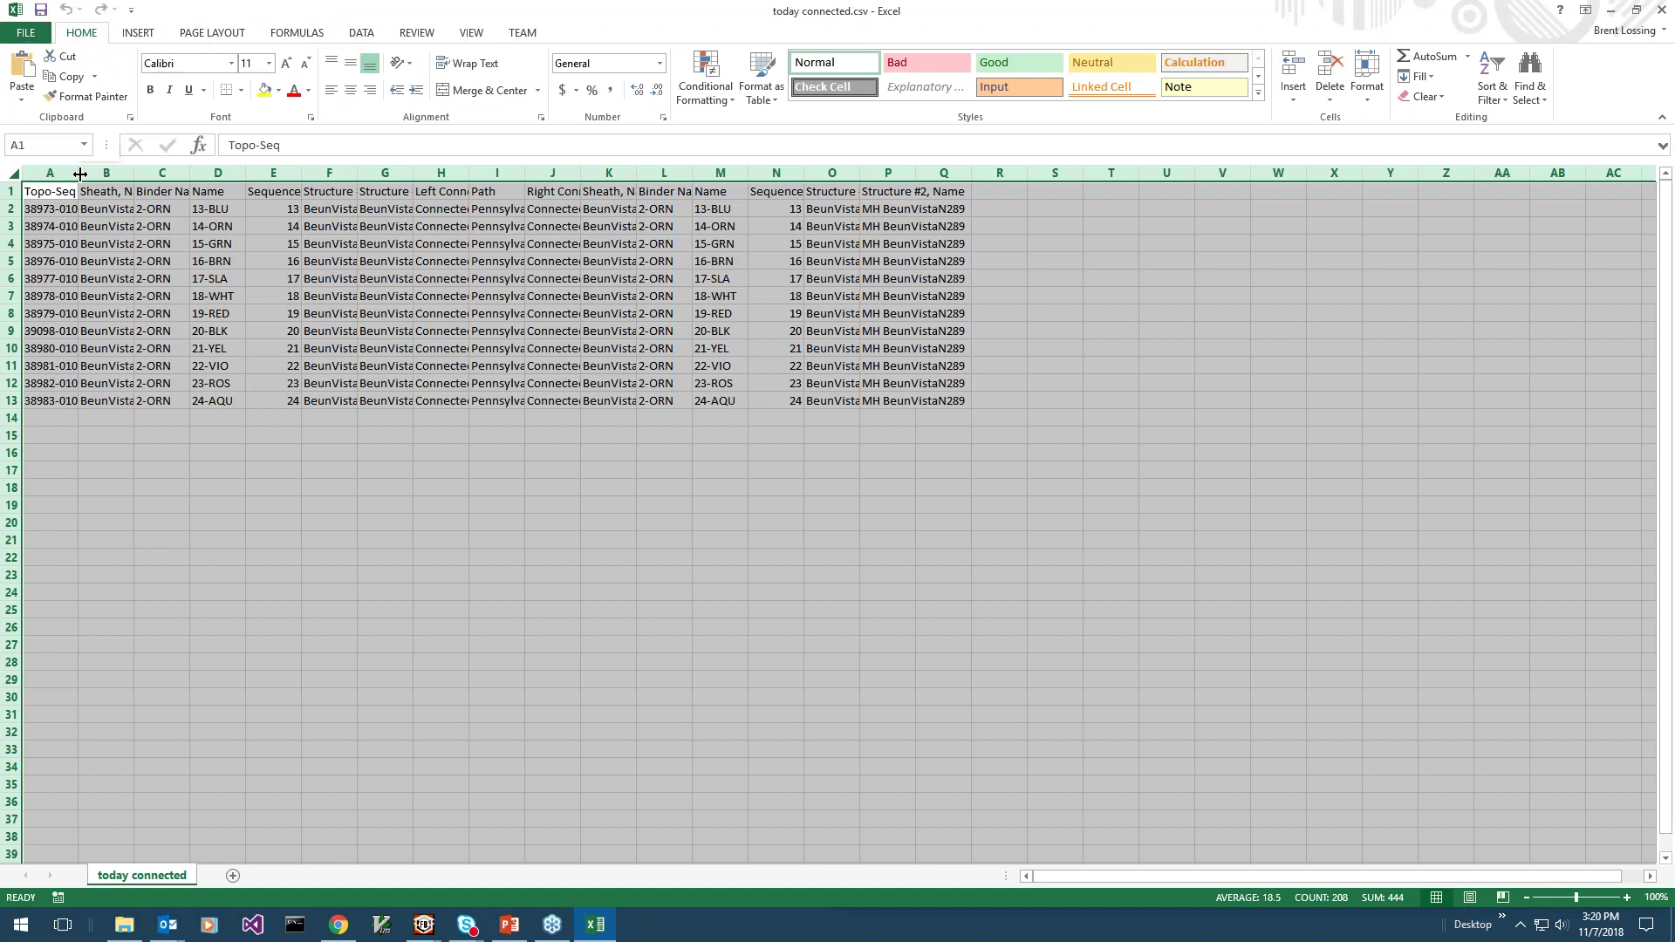
Fit all column widths to their contents and review the report from the Topo-Seq column through the second Structure #2, Name column.
double_click(80, 174)
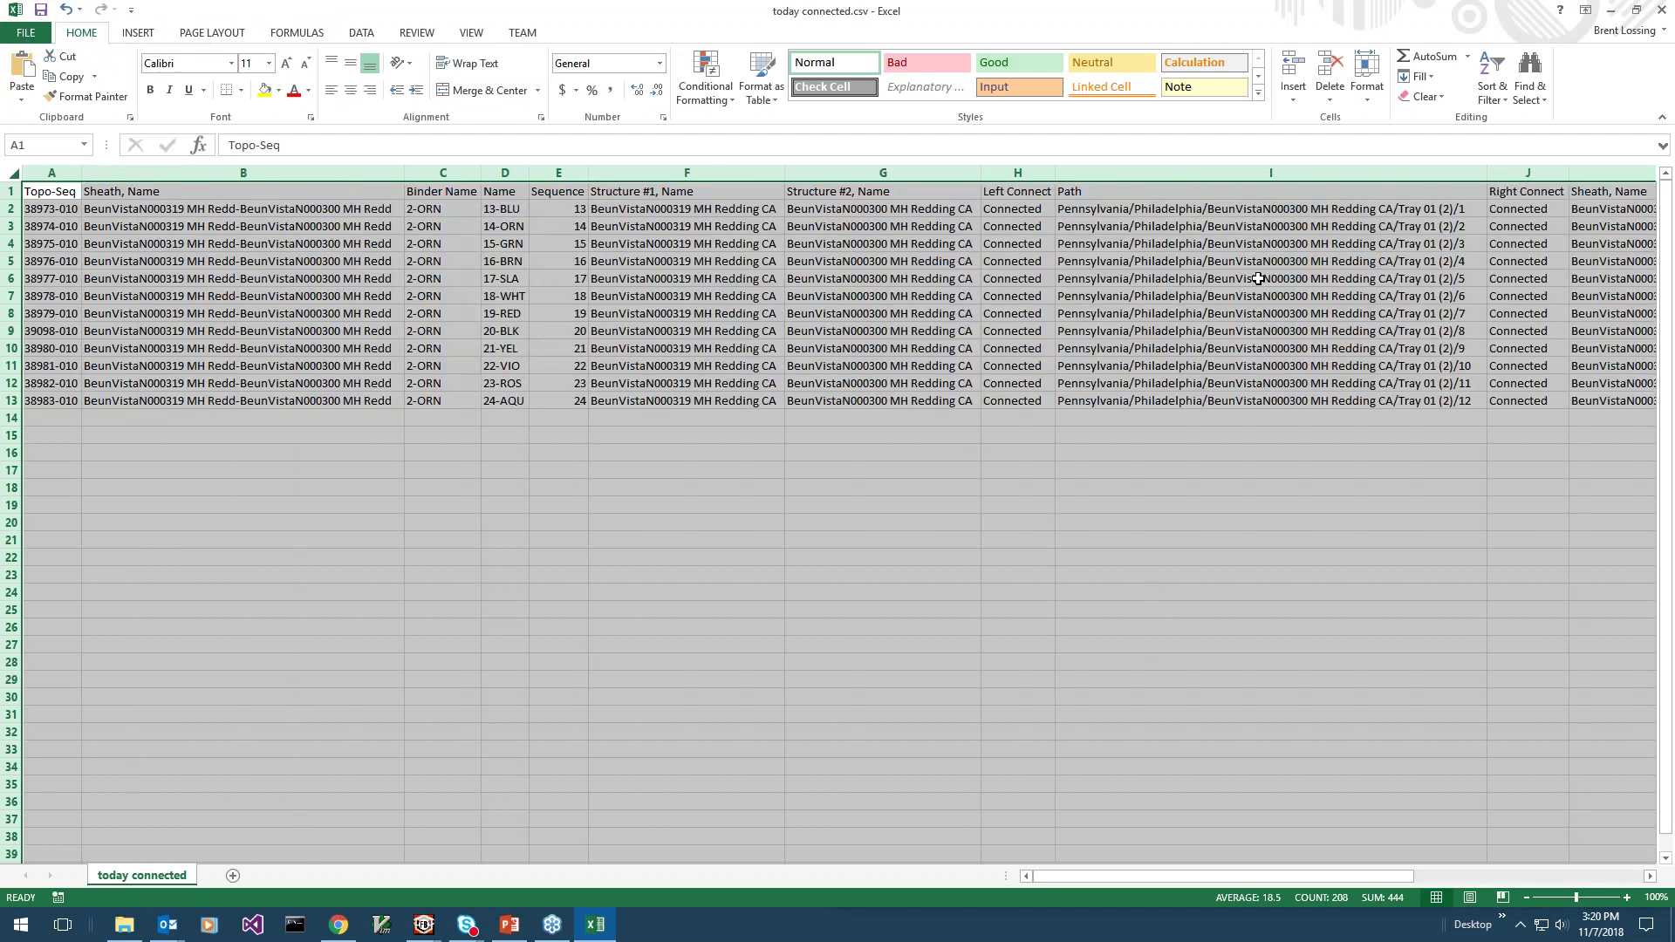
click(1194, 410)
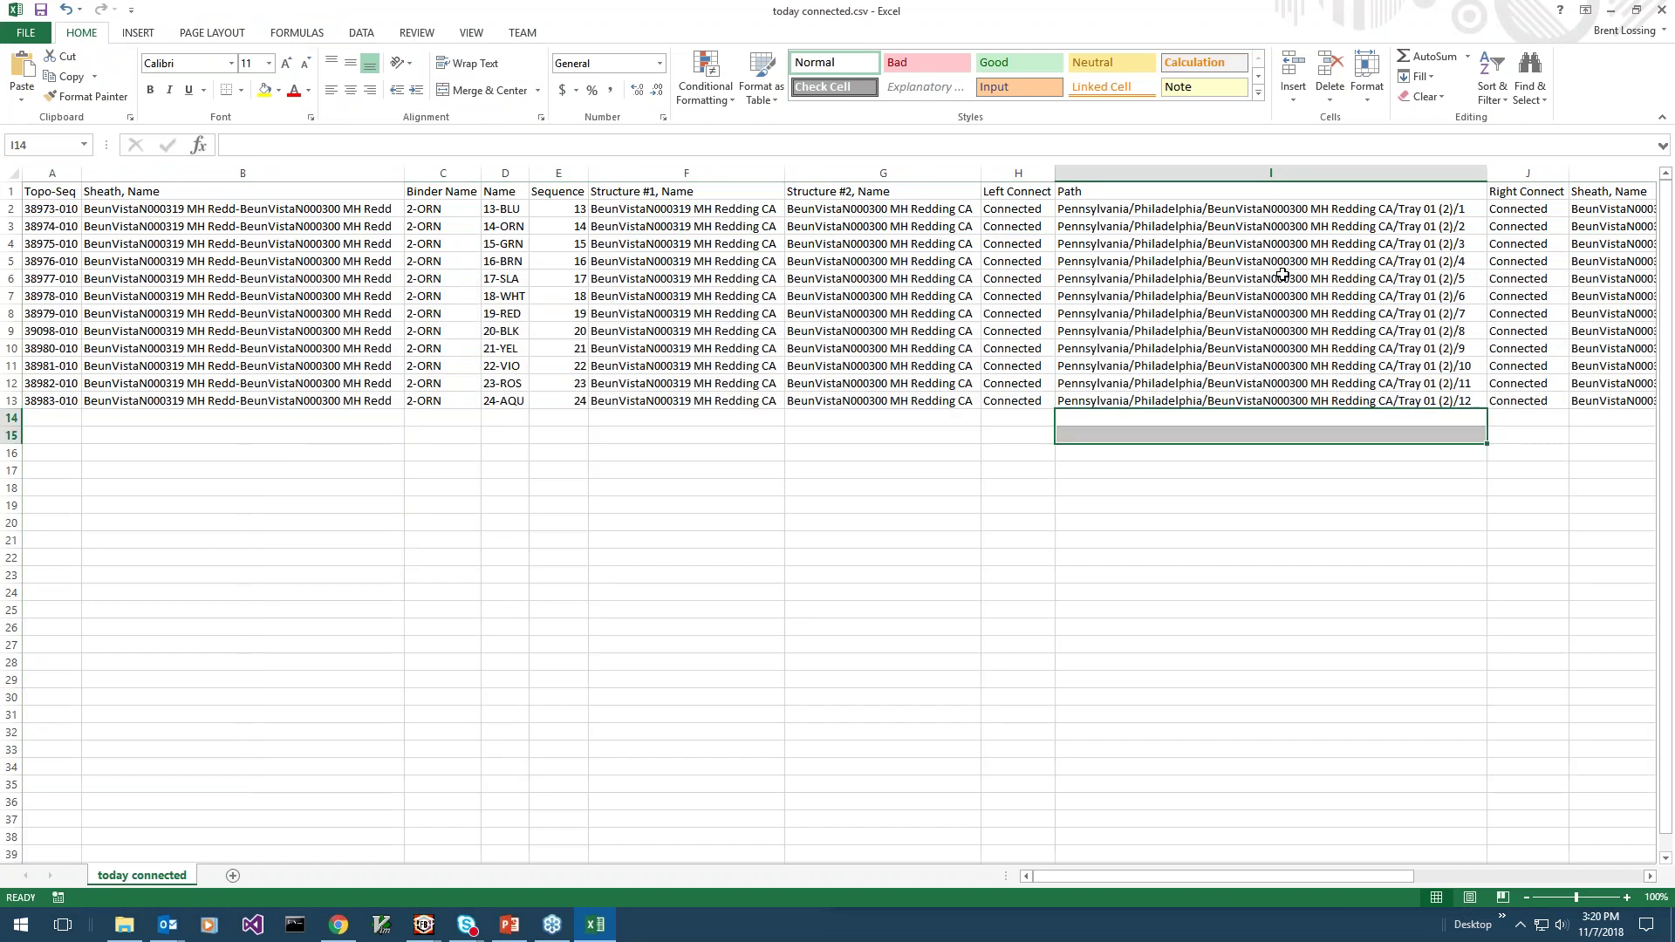
click(1265, 173)
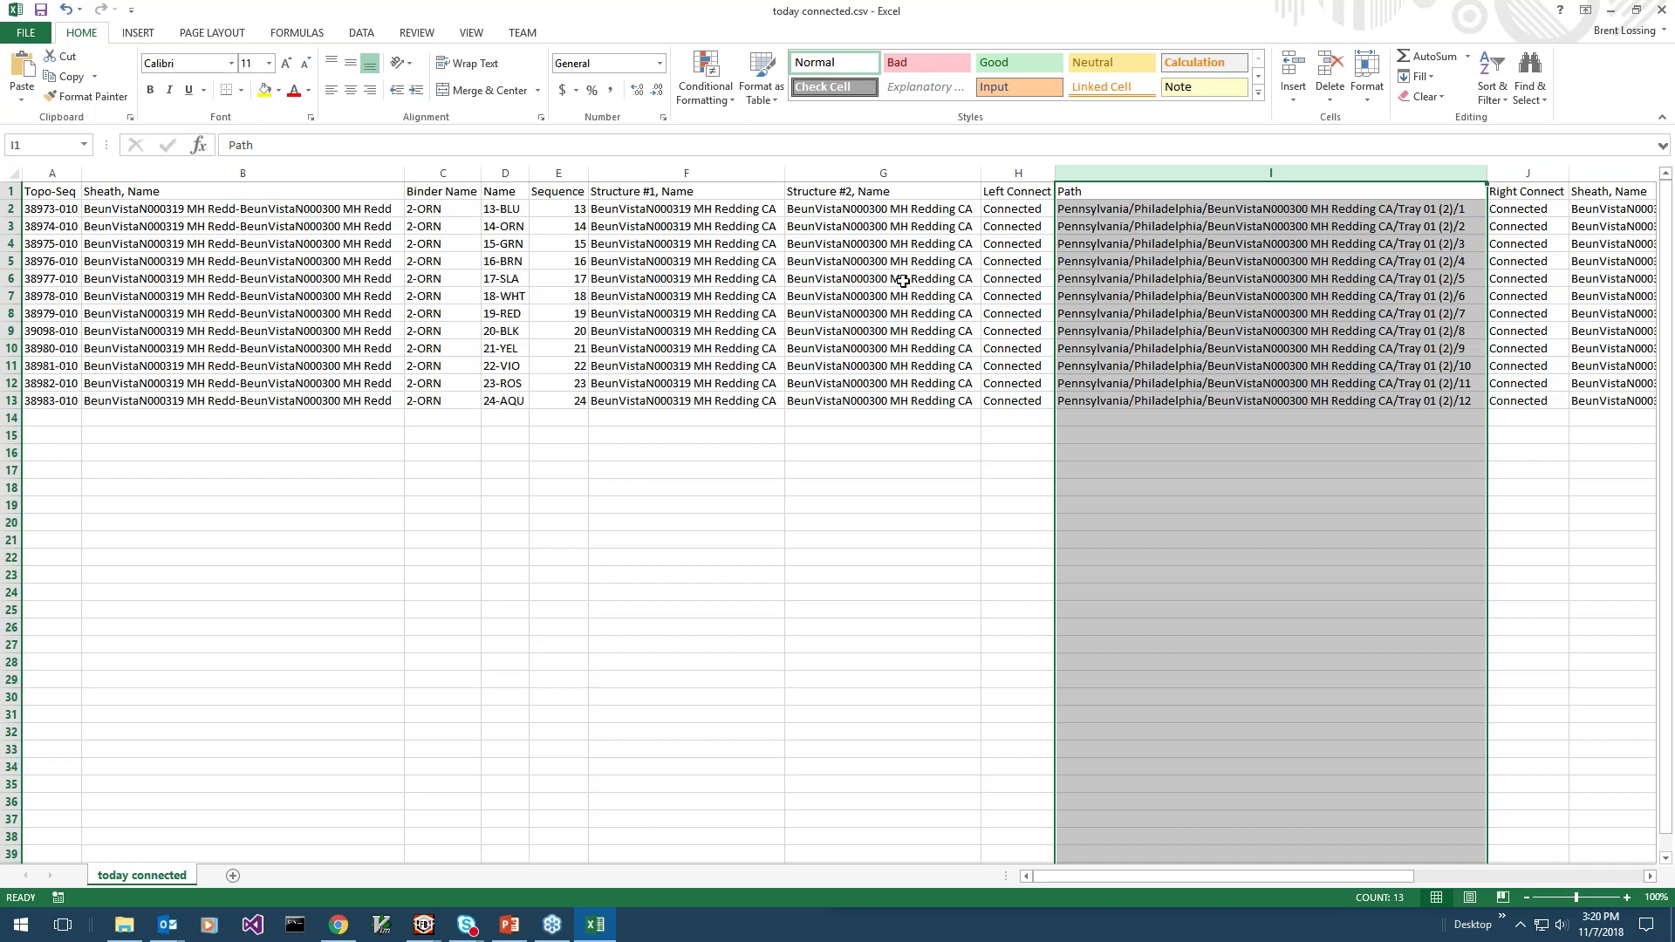
drag(1200, 881, 1498, 881)
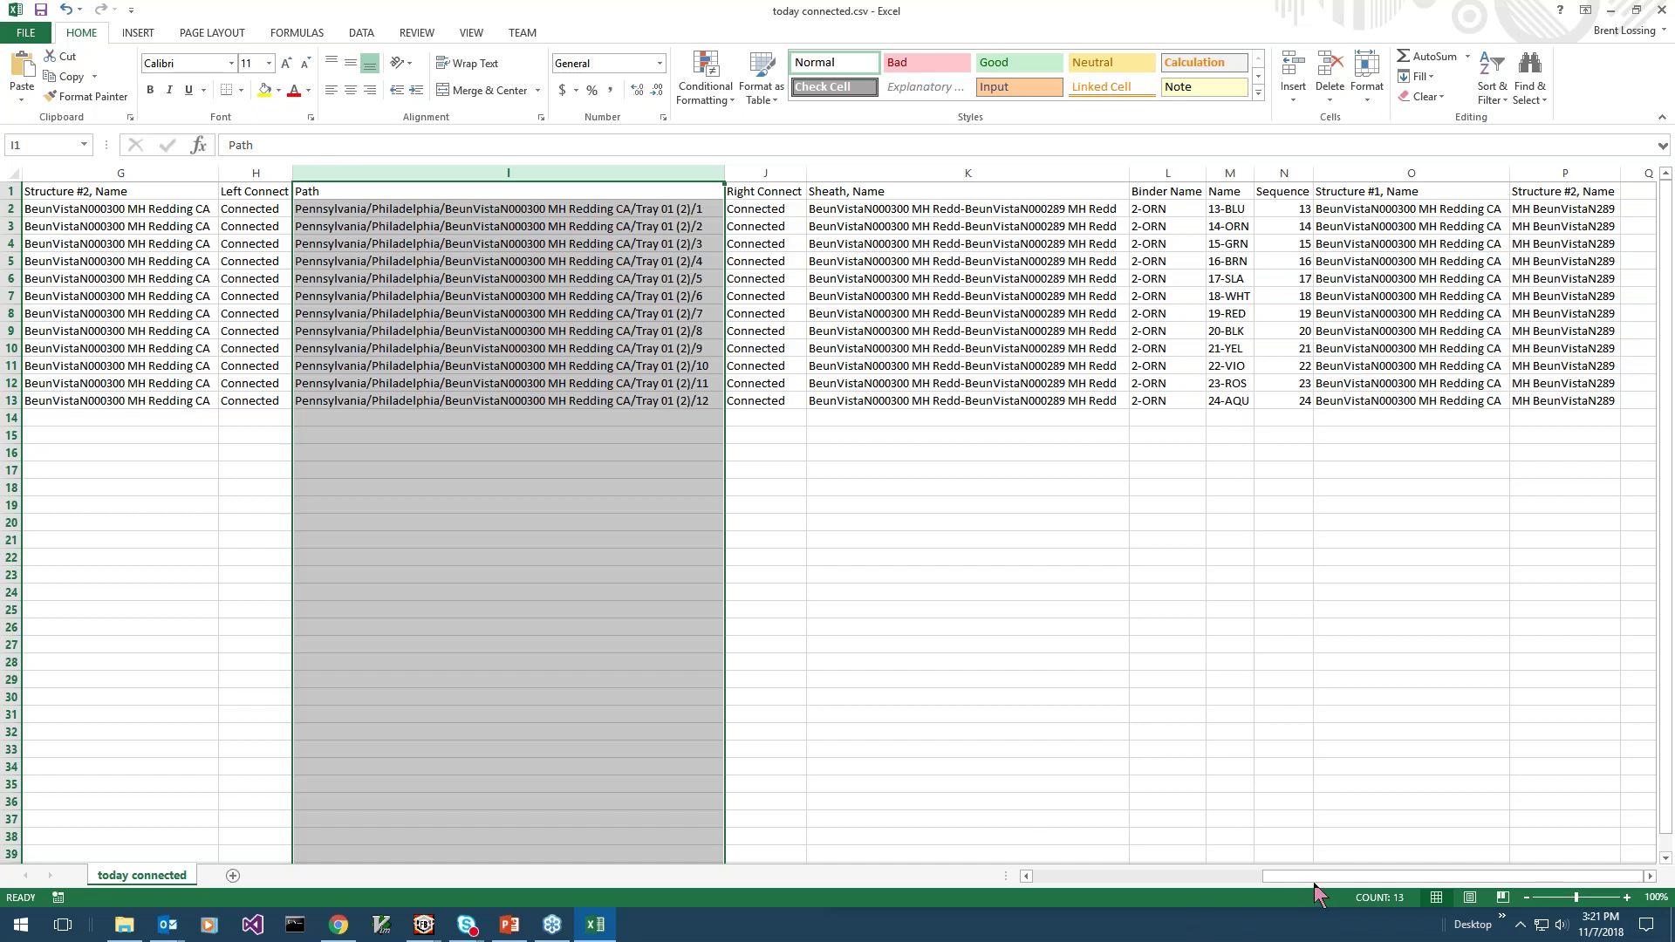
drag(1314, 882, 1081, 882)
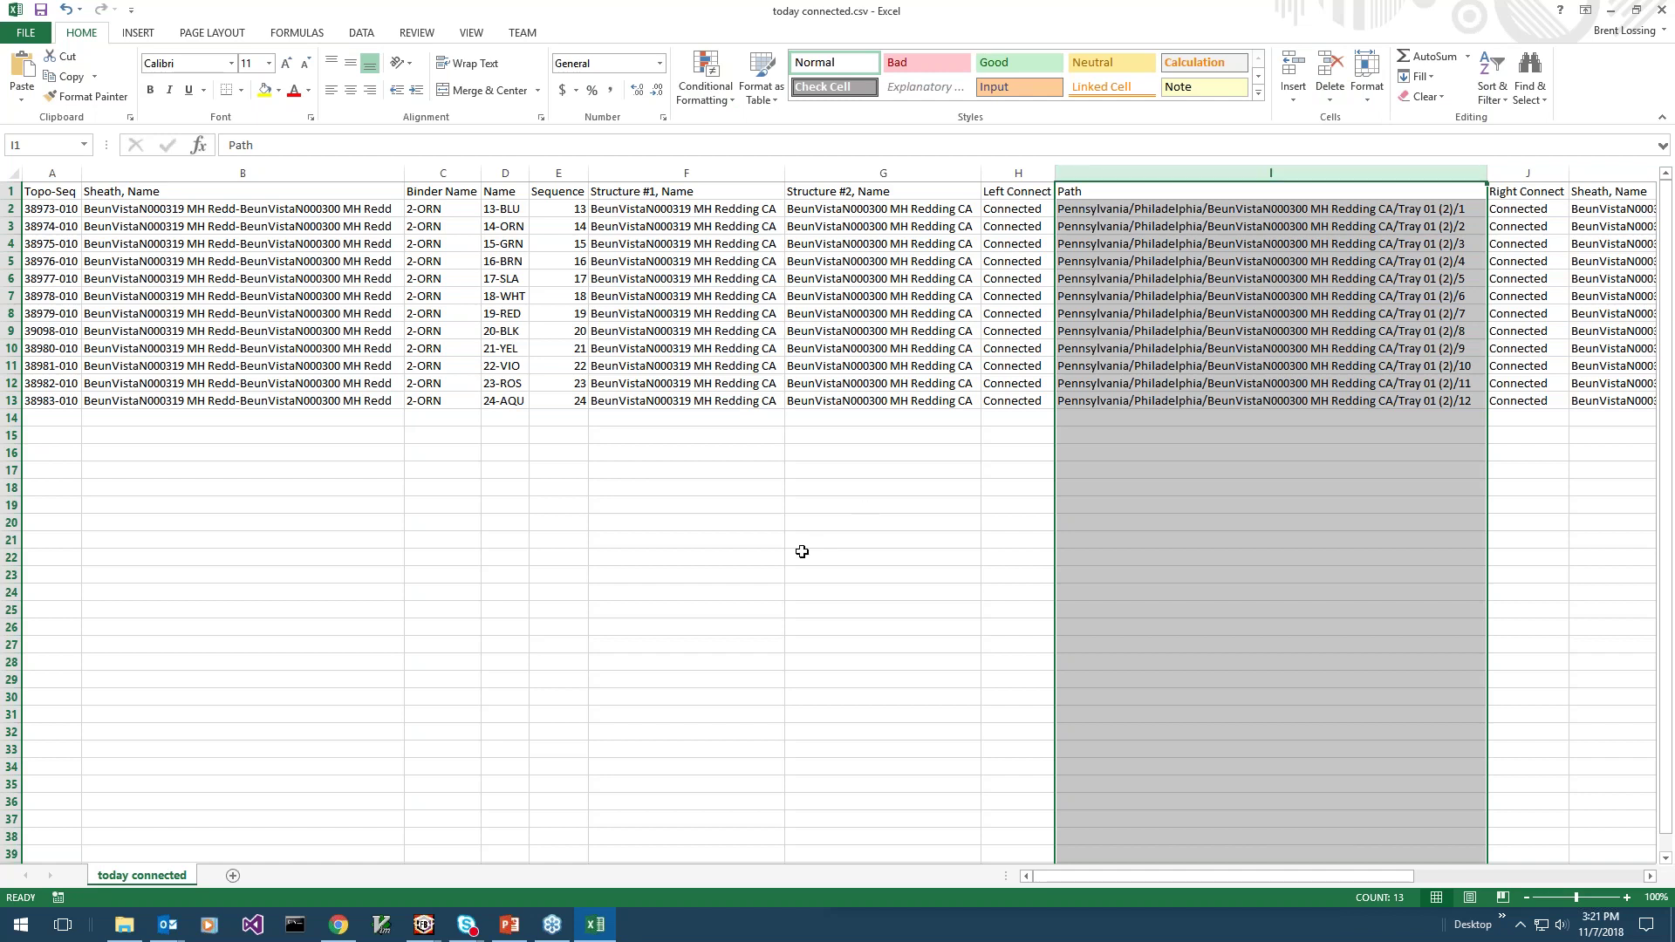
Switch back to the "webinar port report" snapshot in FiberBase and open its tooltip column settings to check the displayed conductor and port attributes.
mouse_move(425, 930)
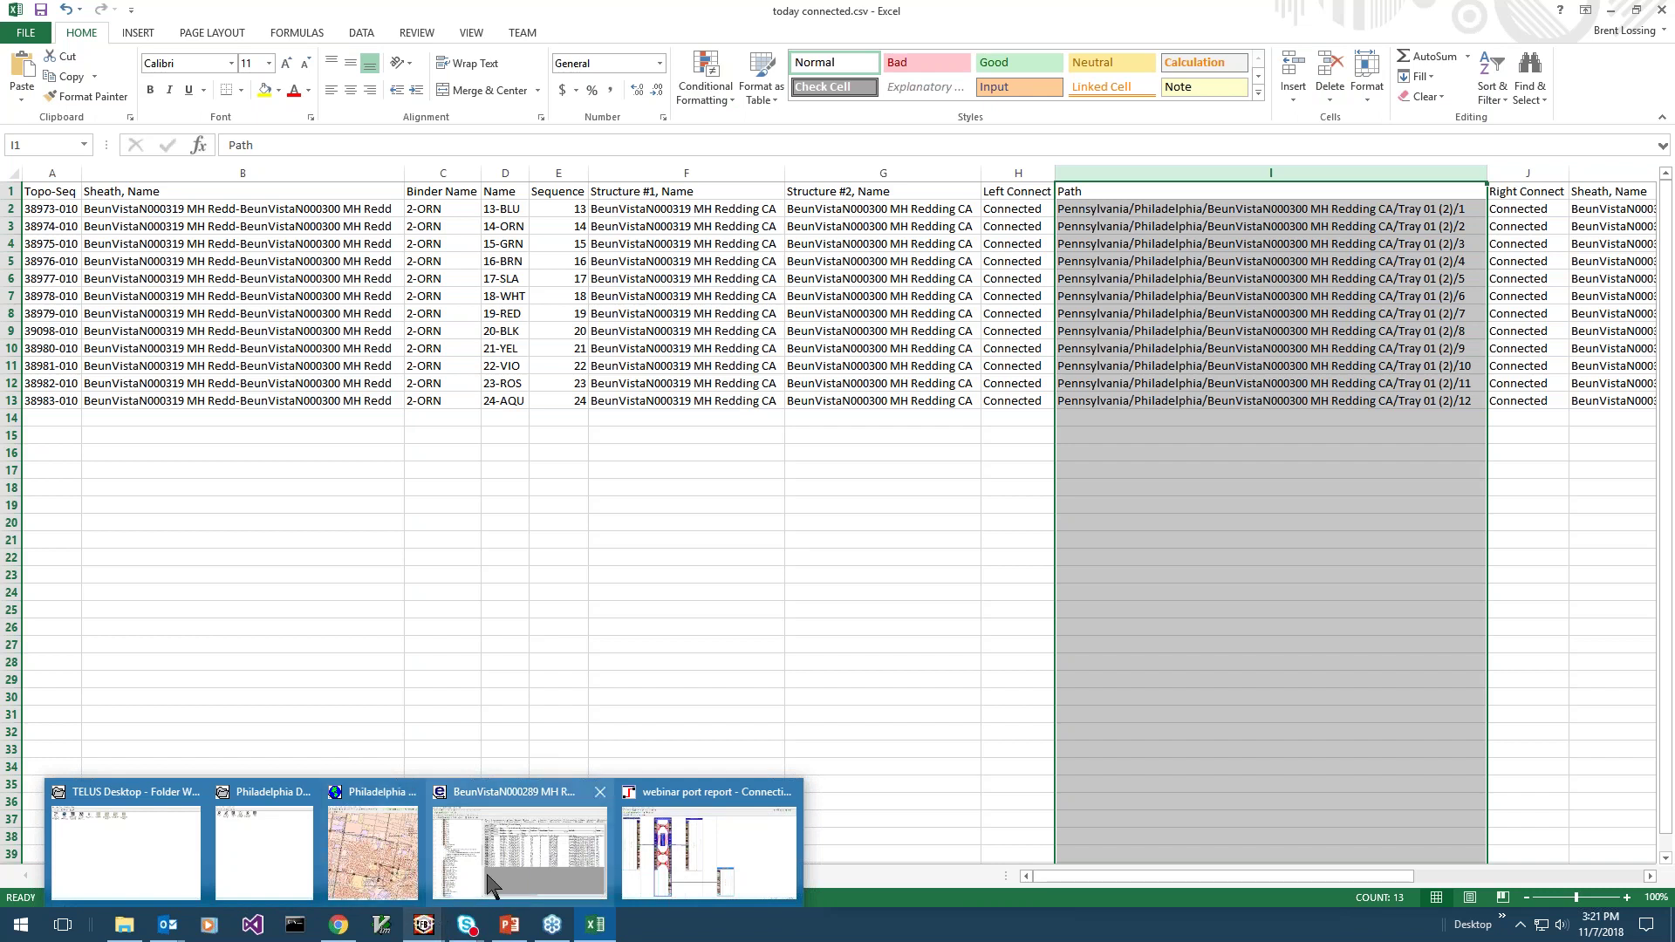
click(708, 851)
click(116, 29)
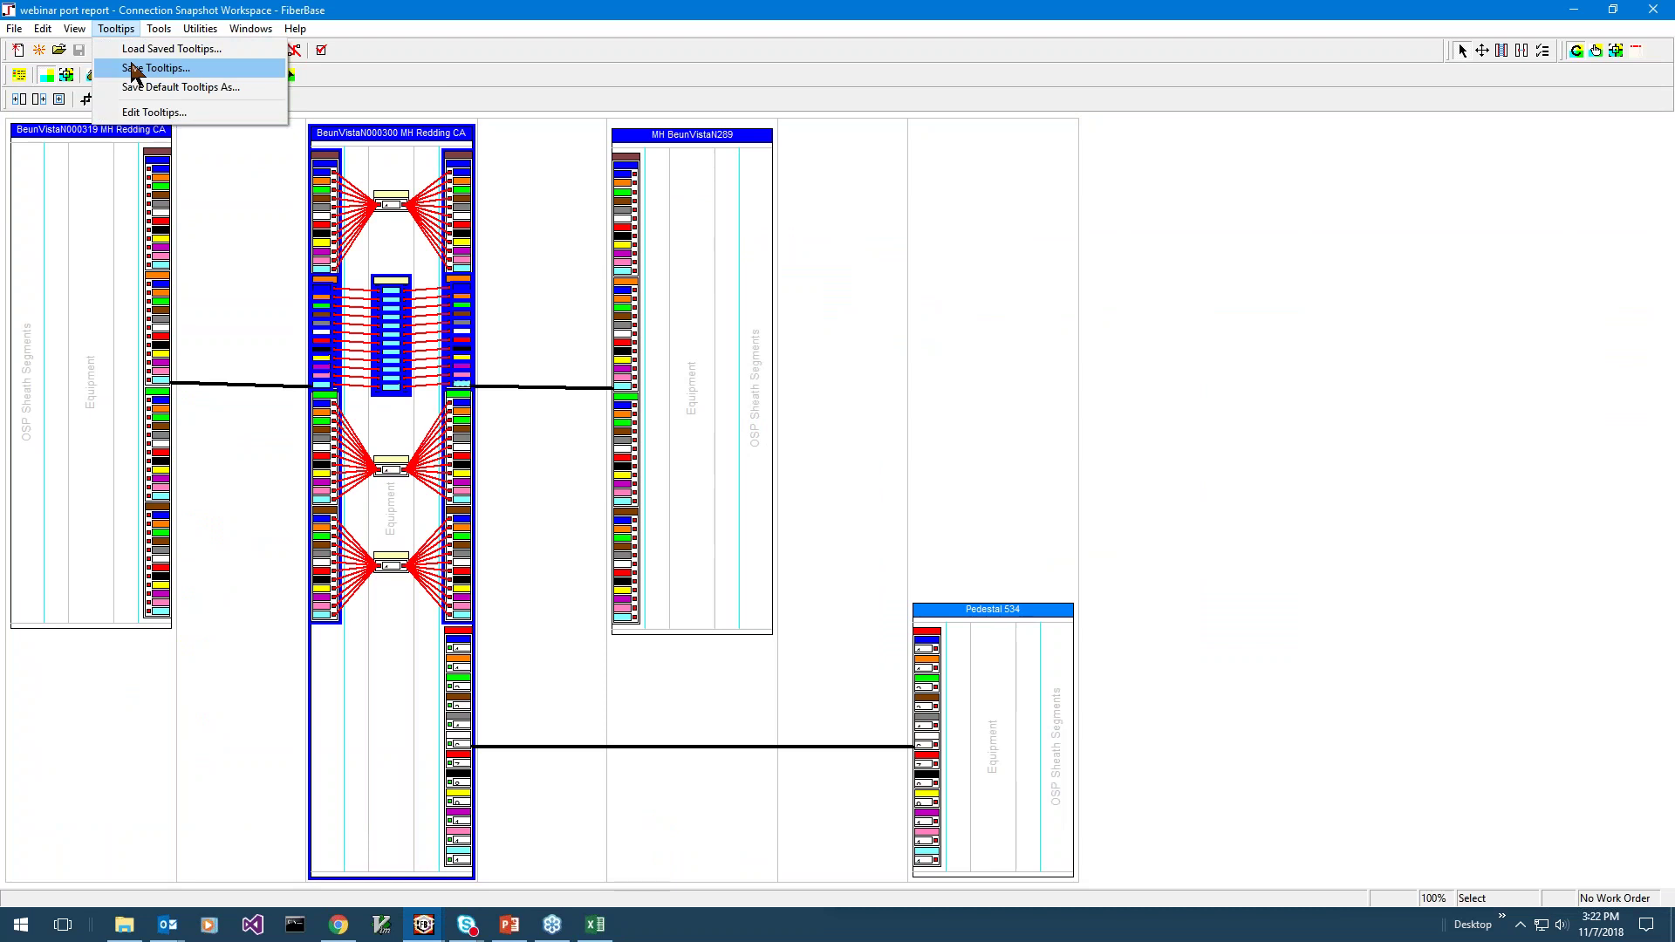
click(144, 112)
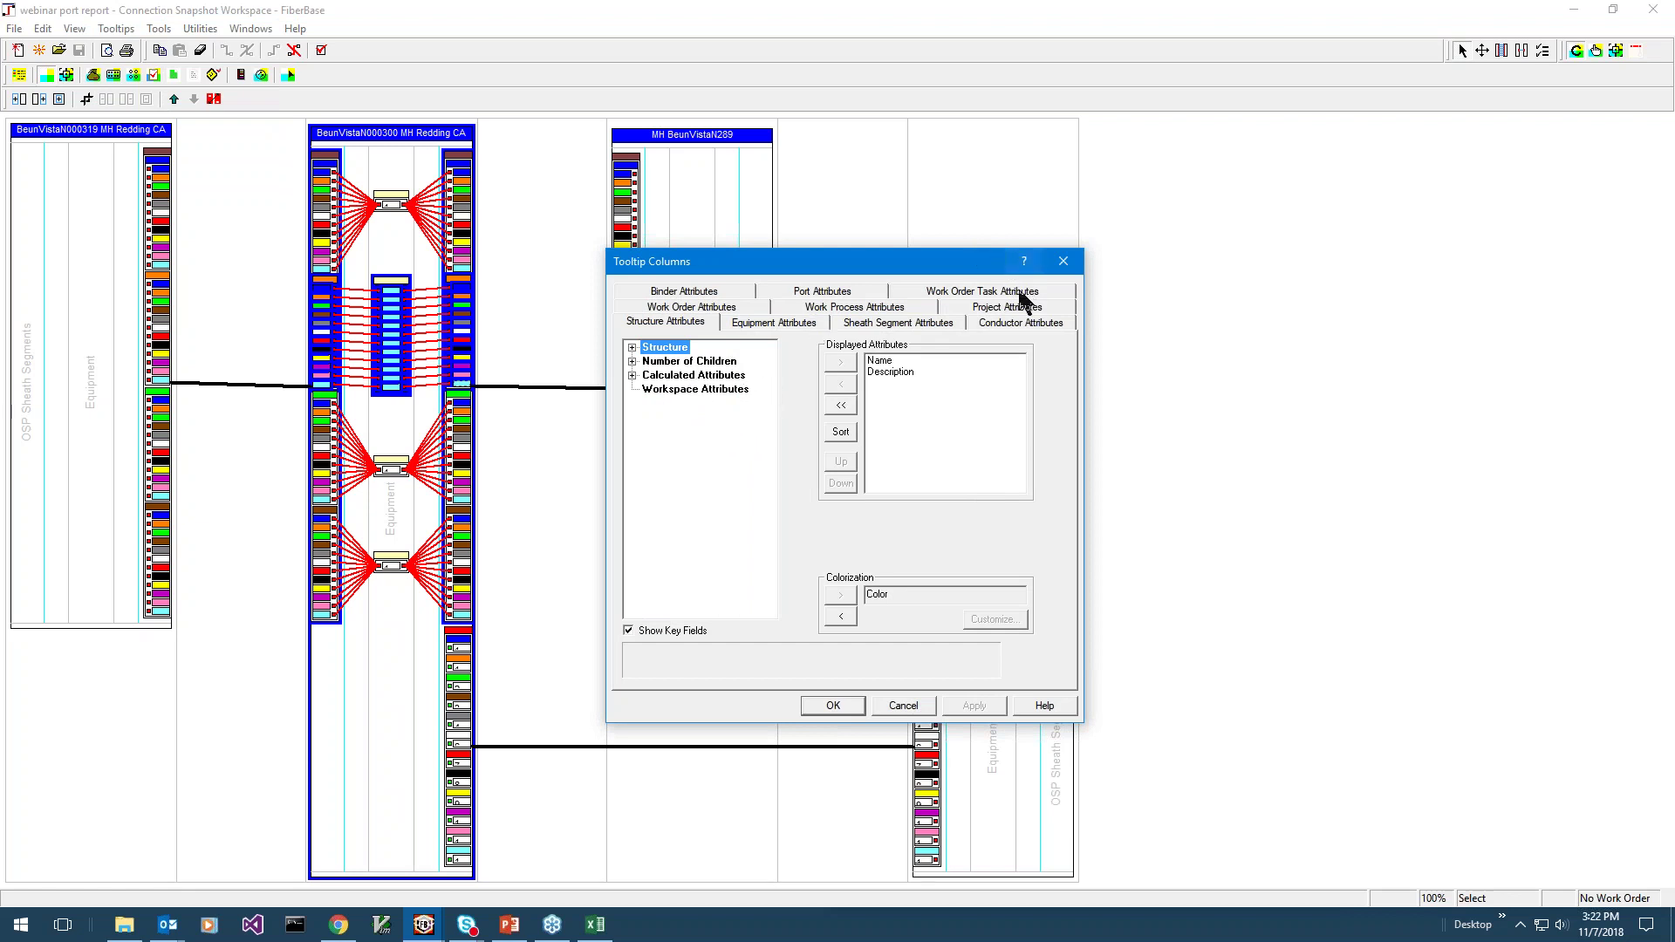
click(987, 326)
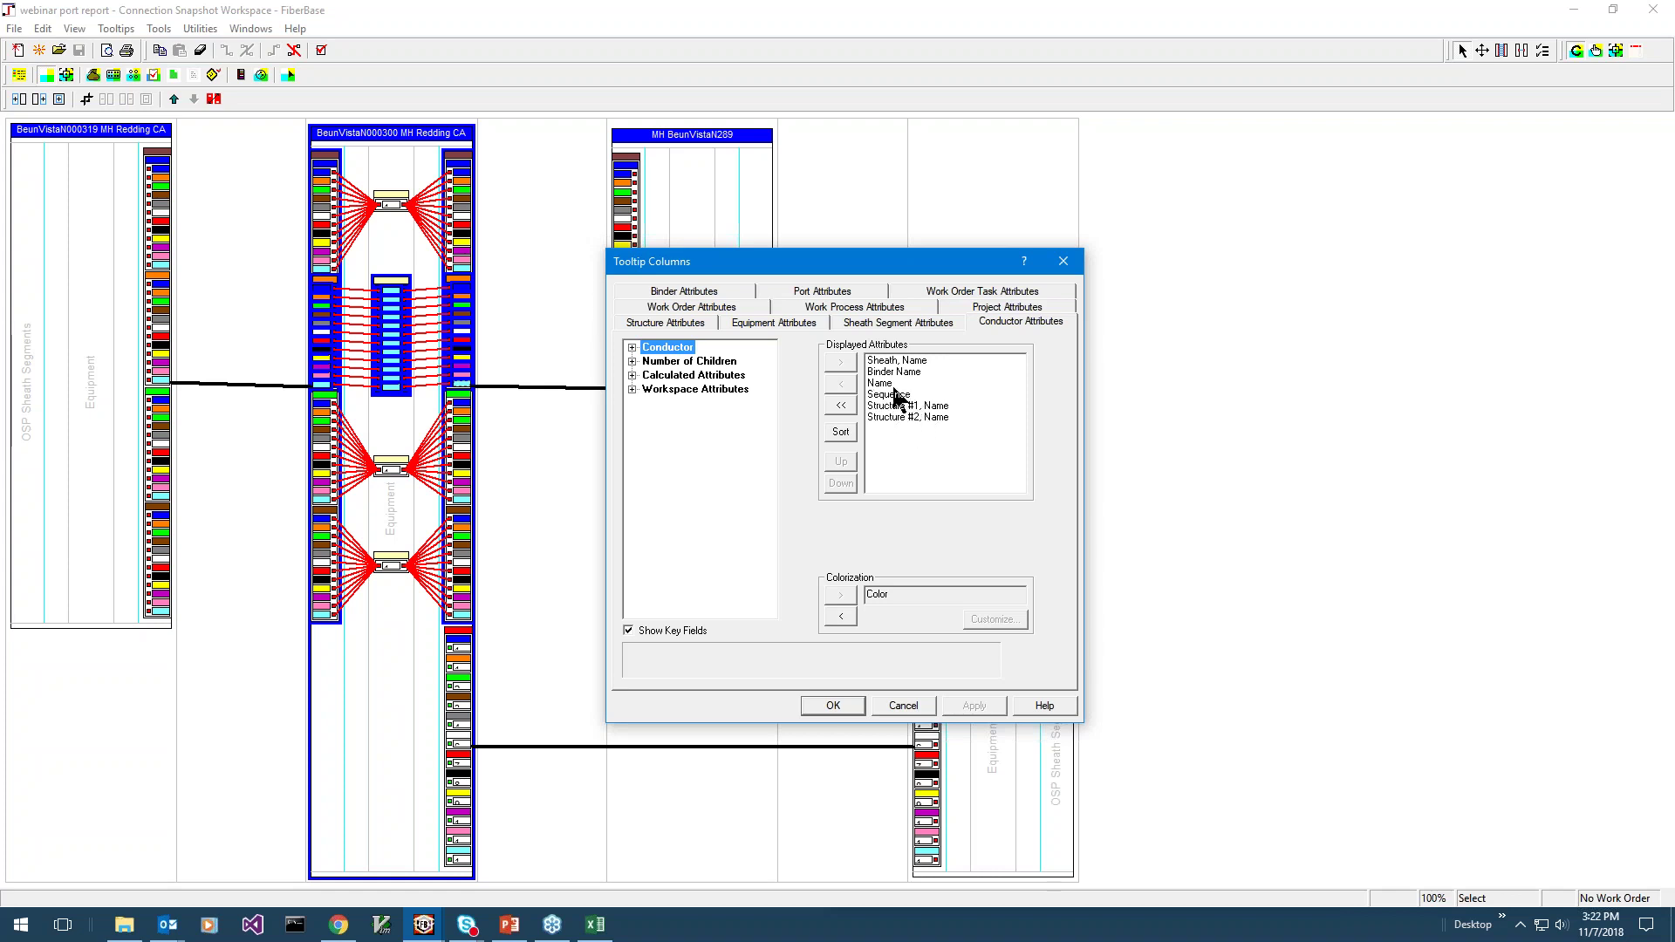
click(807, 297)
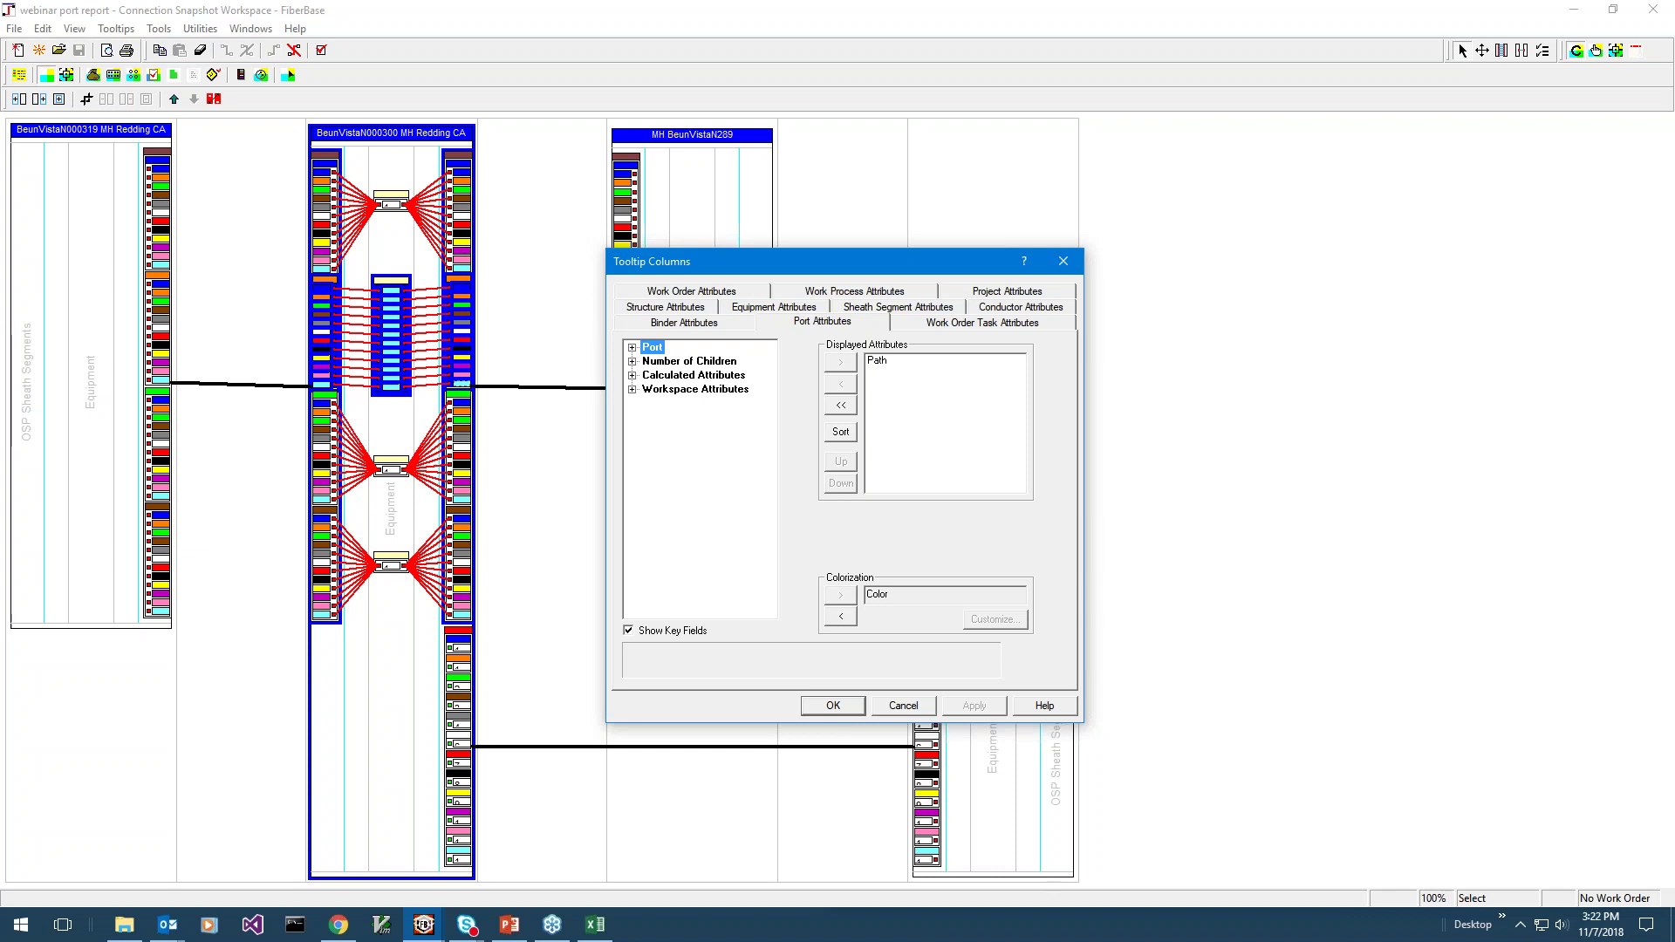
Switch to the exported spreadsheet in Excel and examine the structure, tray and port parts of the first row's Path value.
click(595, 926)
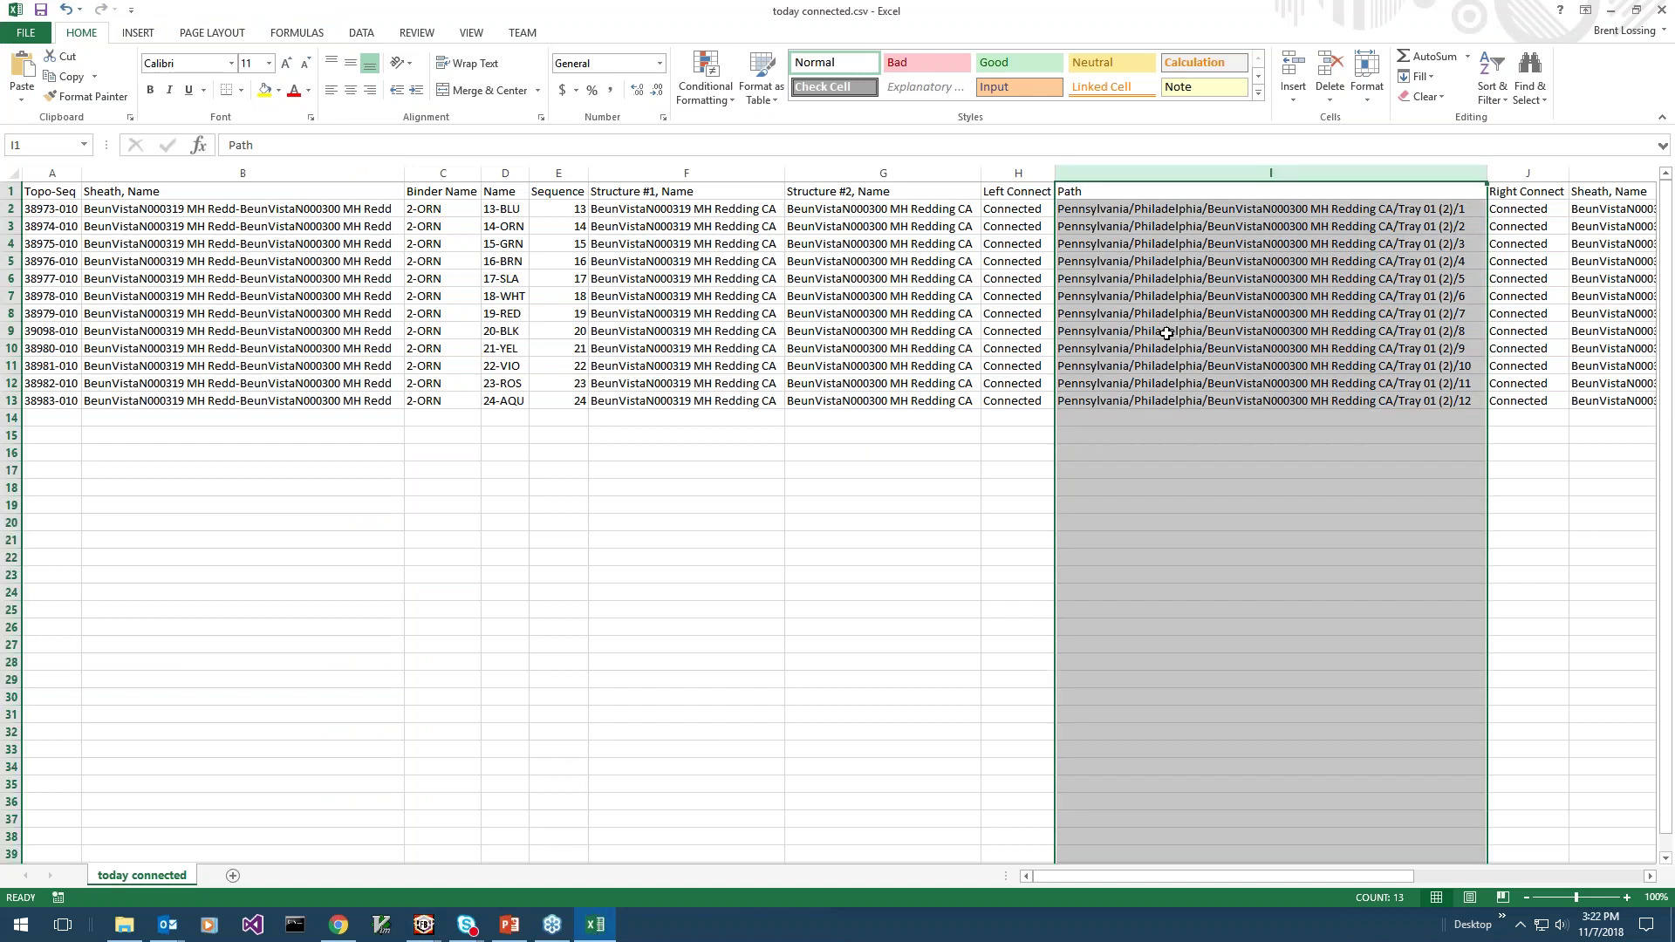
click(1177, 212)
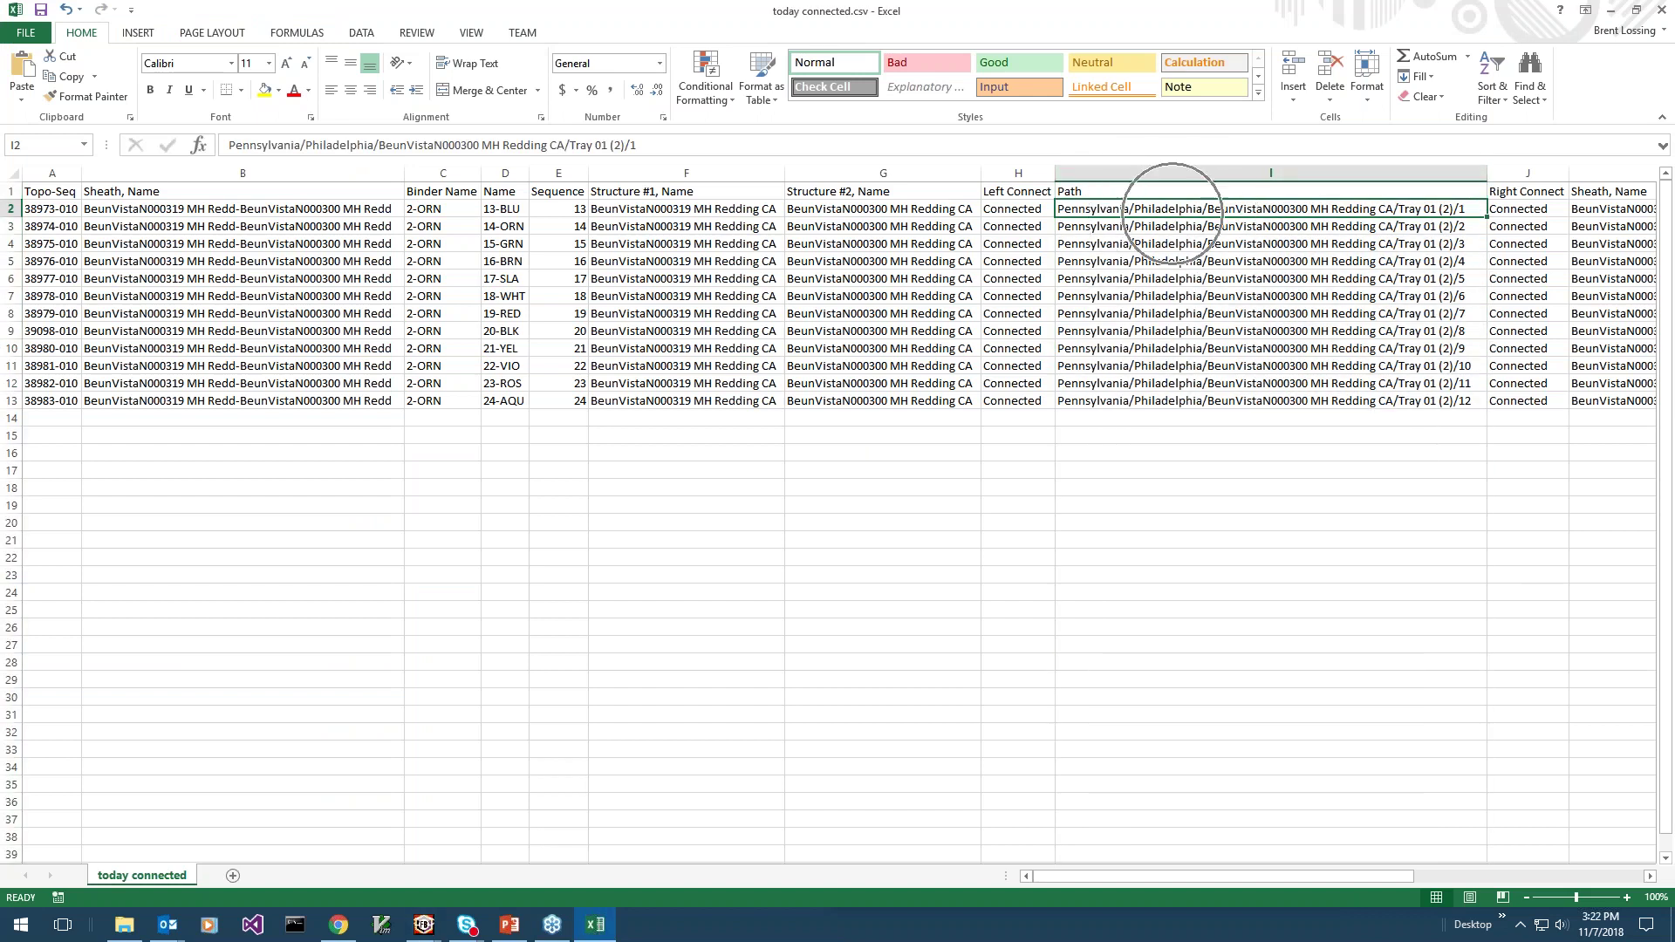
click(1254, 205)
click(1254, 206)
click(1410, 210)
click(1412, 210)
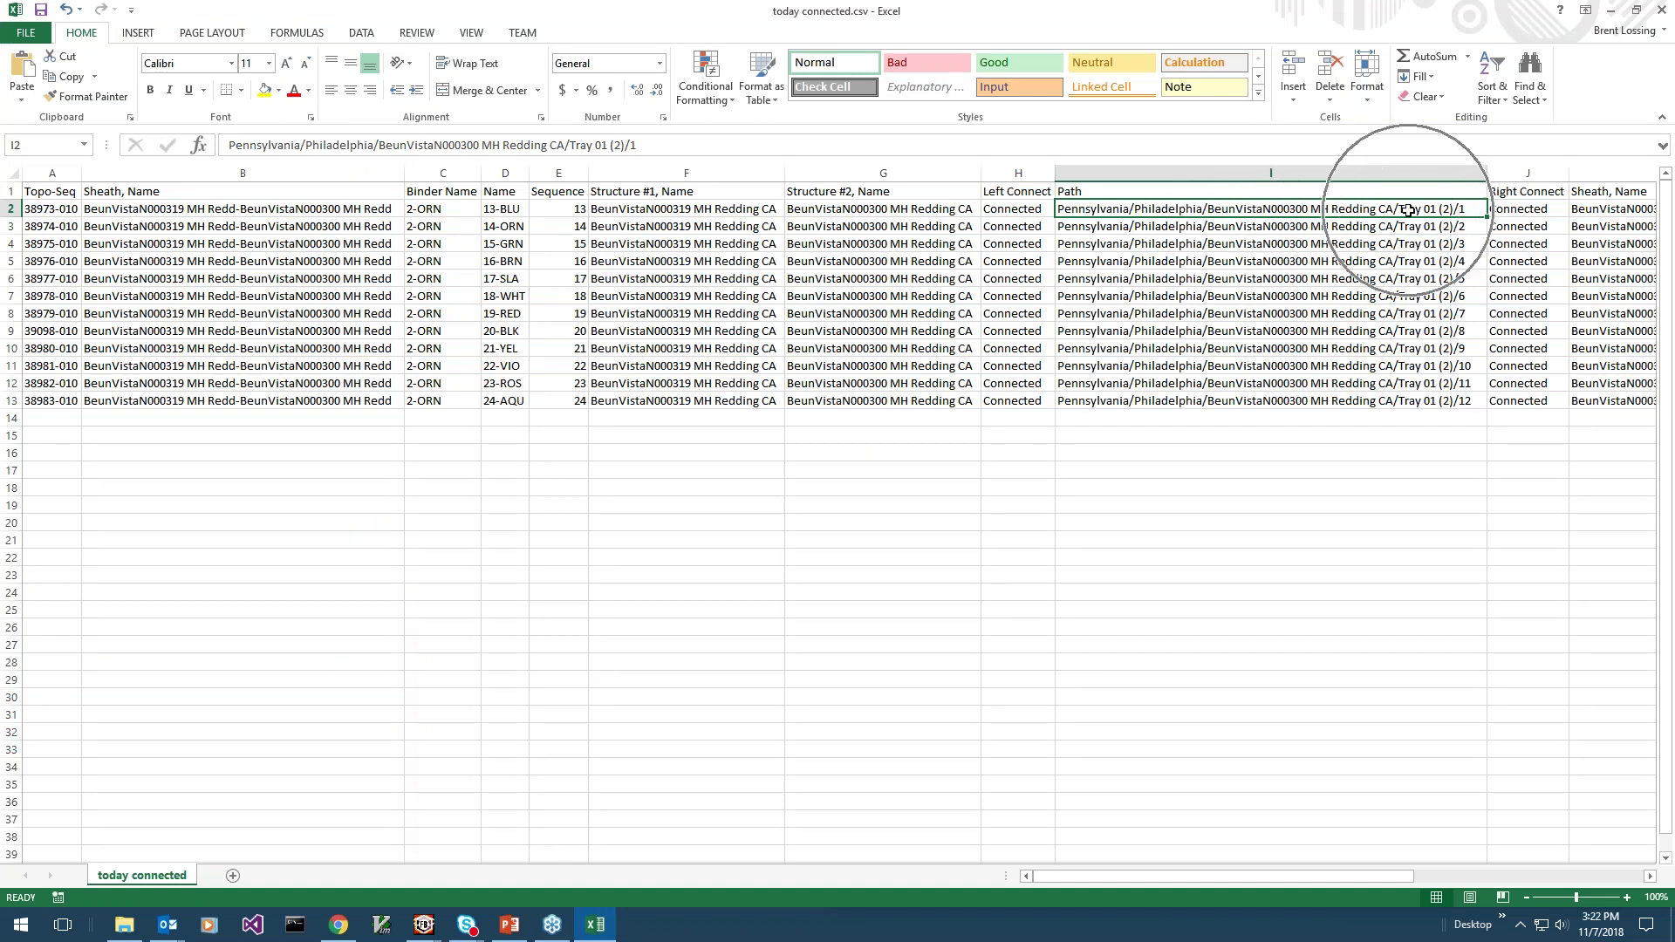
click(1465, 209)
click(1466, 209)
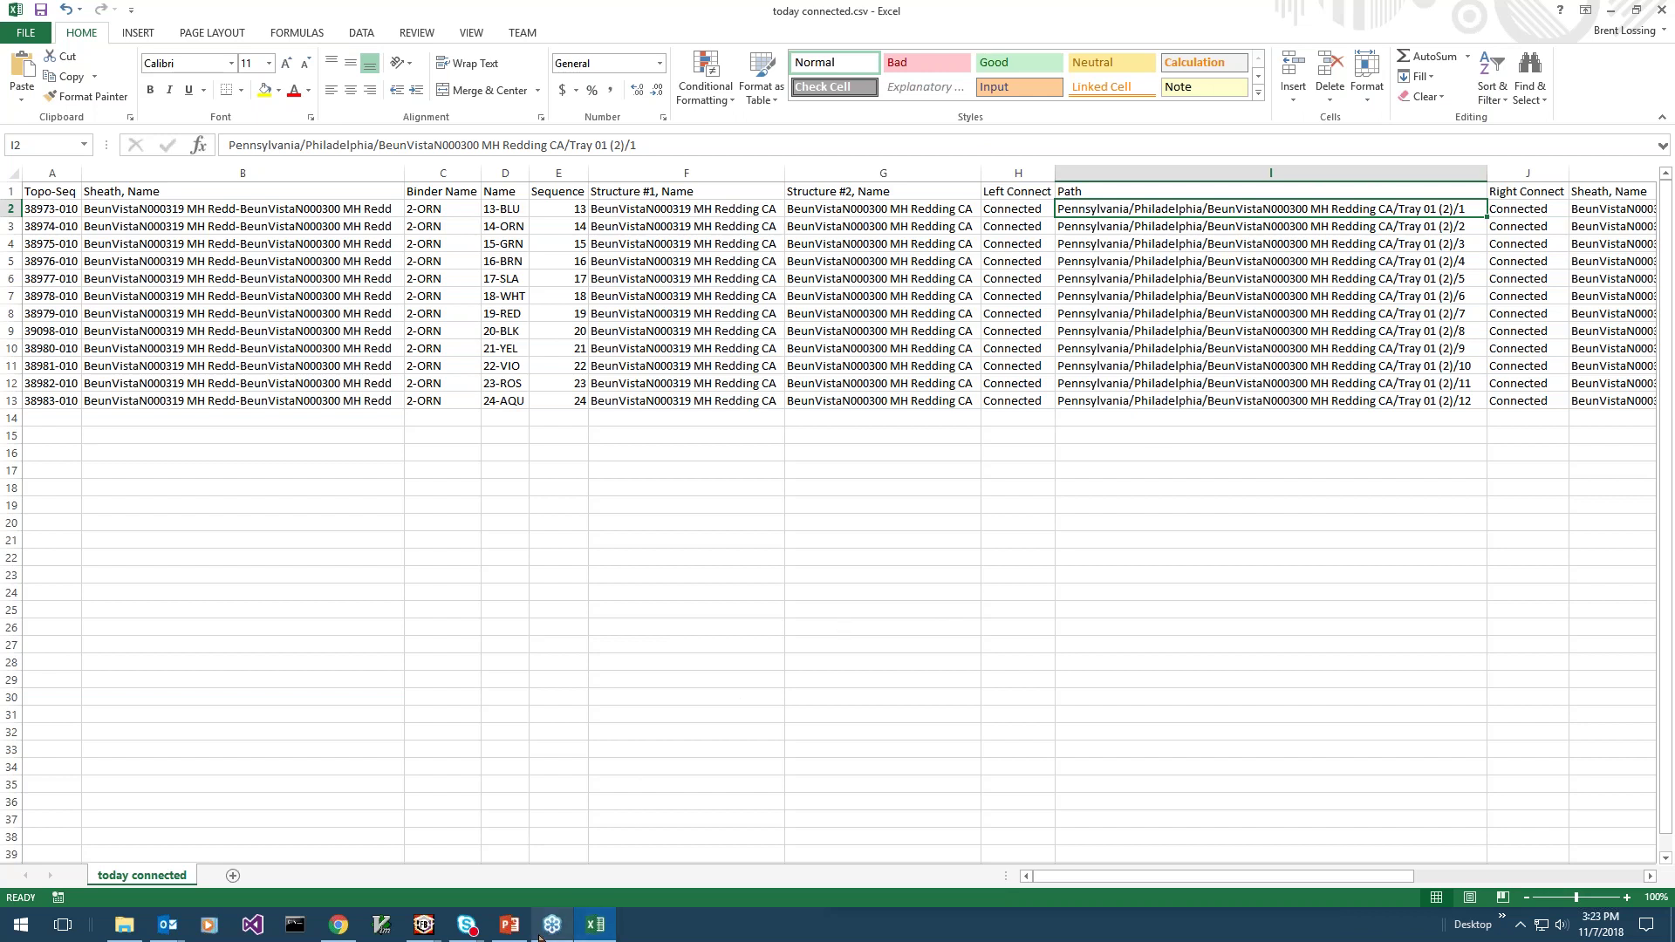
Return to the tooltip column settings in FiberBase and add the calculated attribute Transport Names to the displayed port attributes.
mouse_move(596, 924)
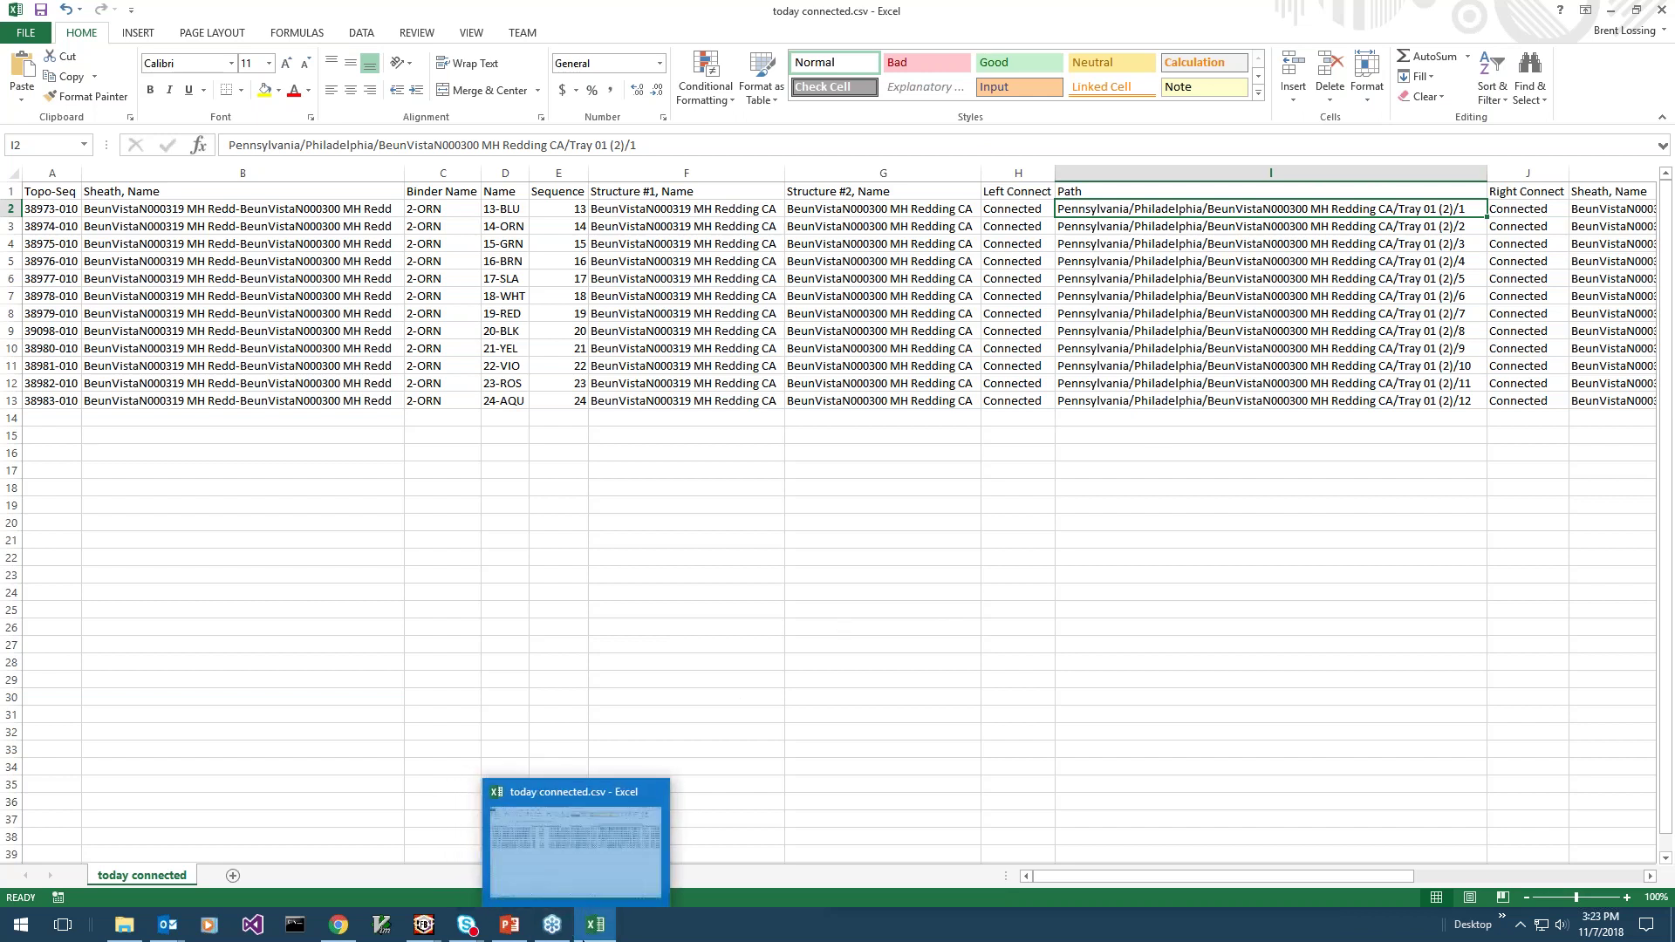
mouse_move(432, 930)
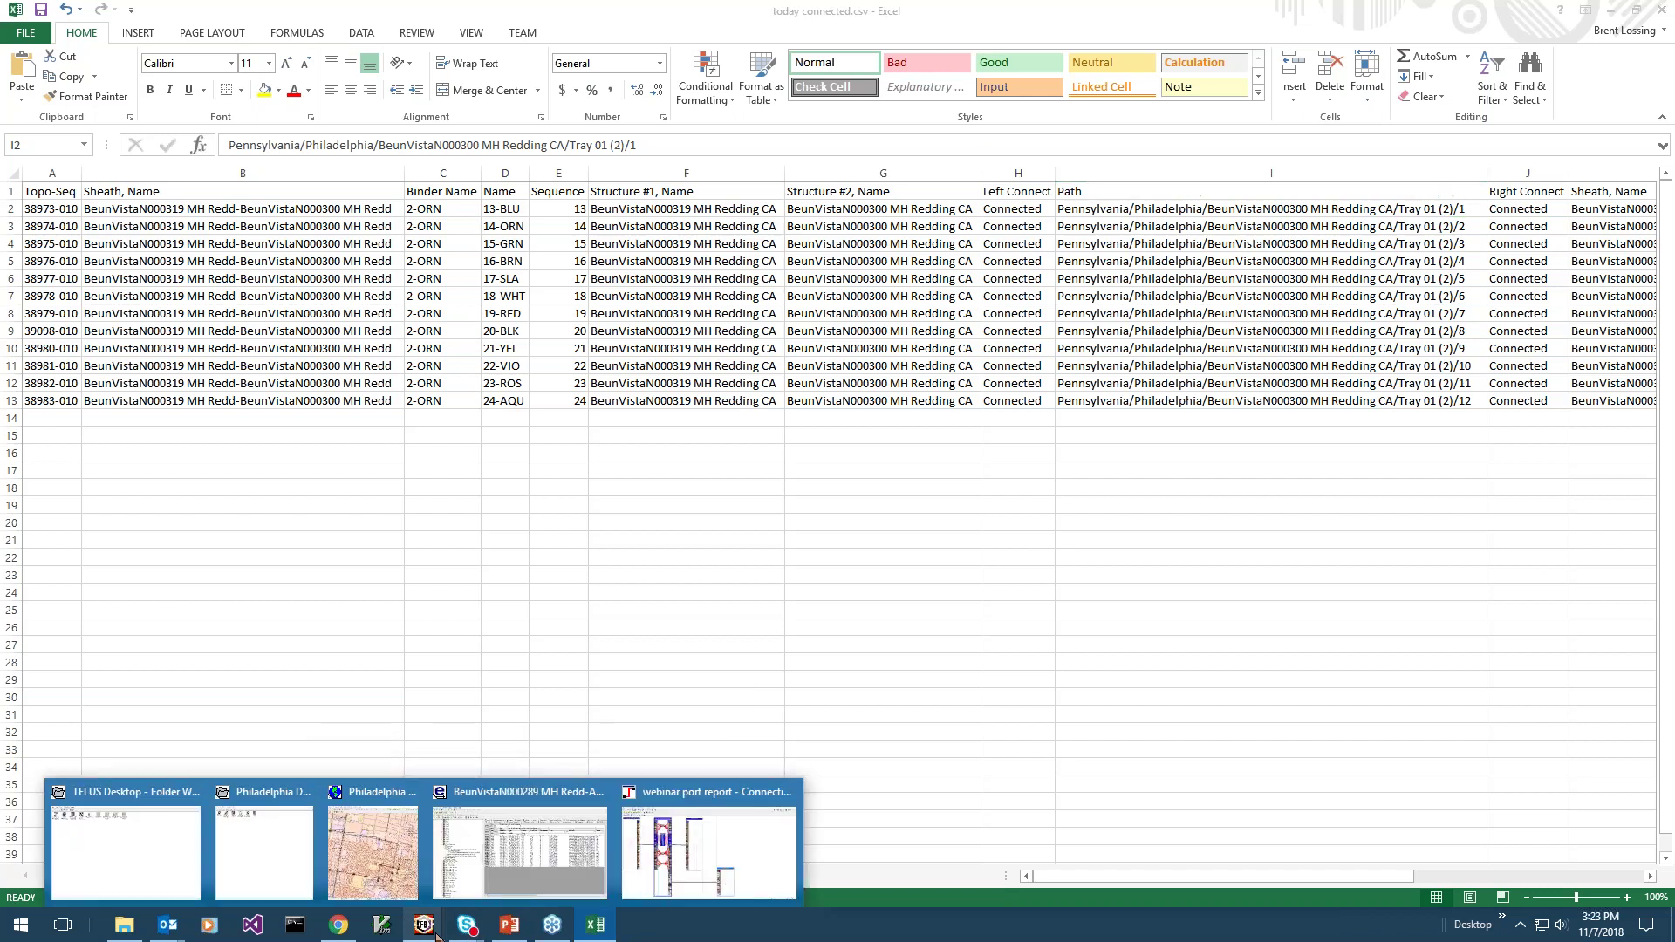
mouse_move(768, 809)
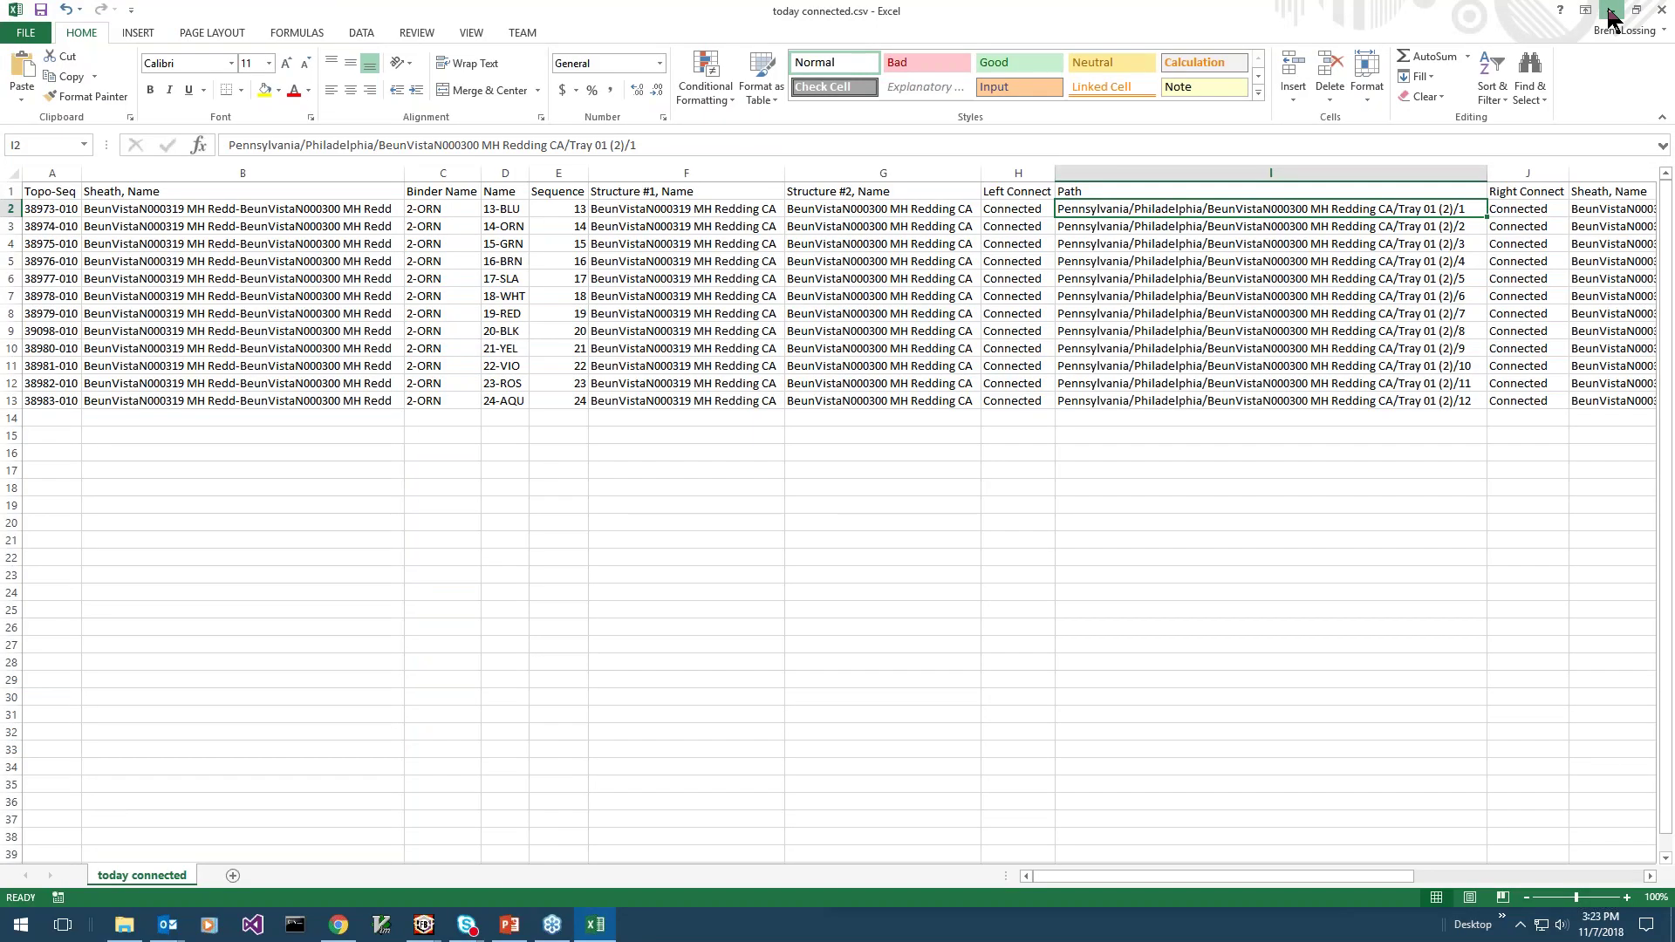
click(1611, 11)
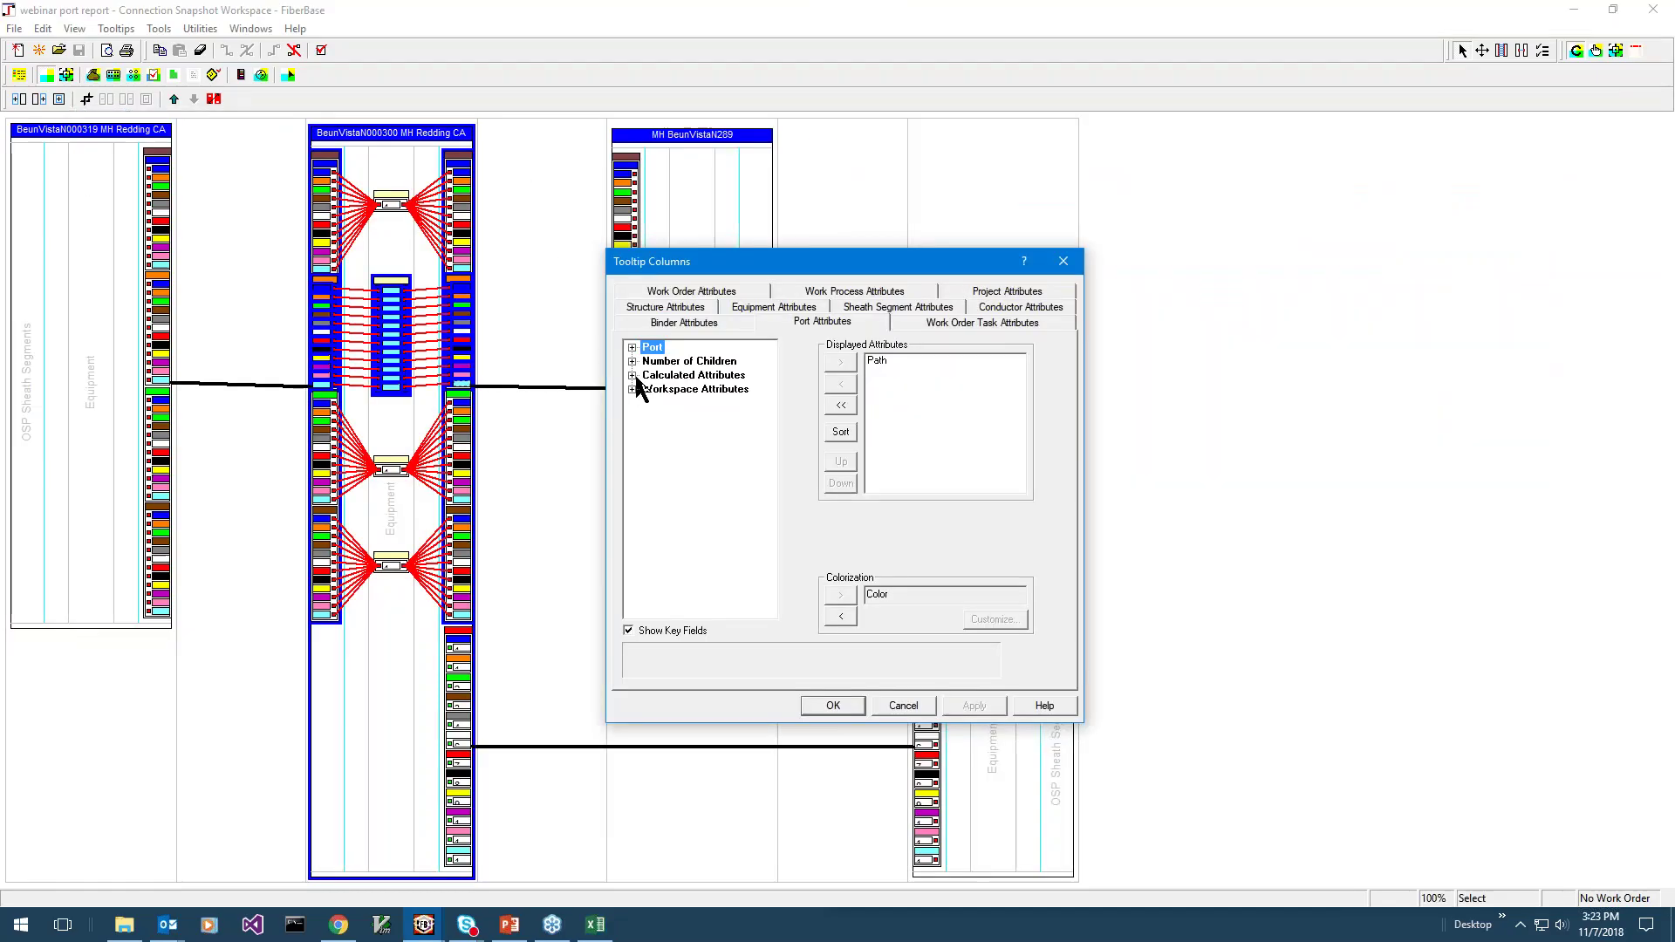
click(633, 375)
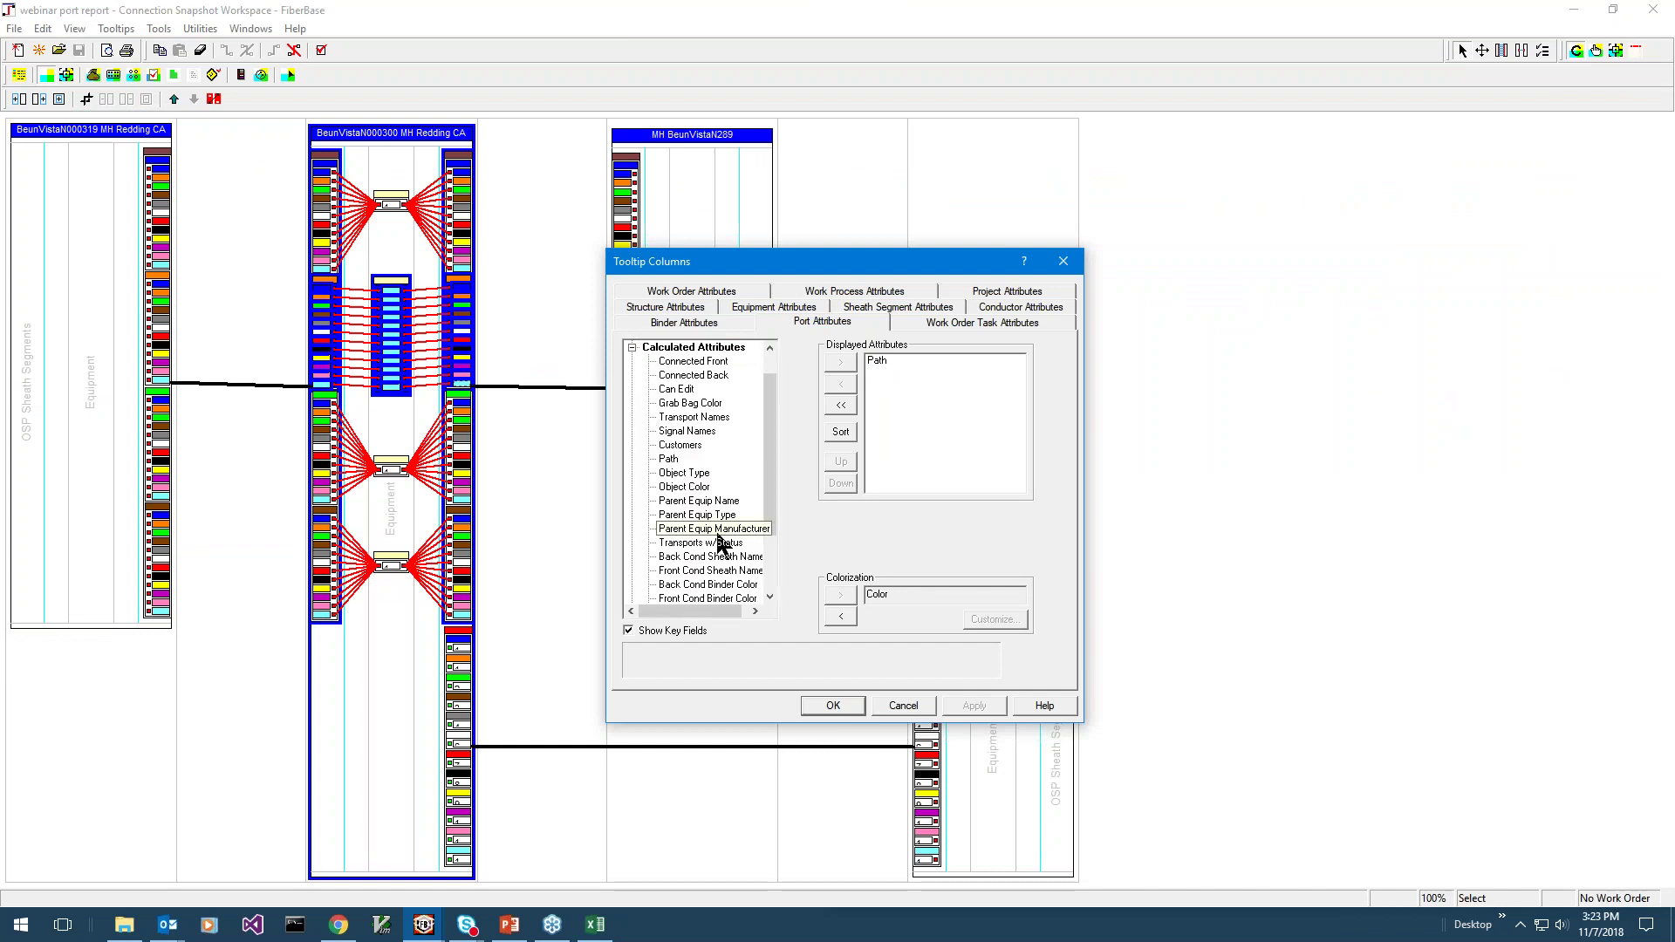
double_click(694, 418)
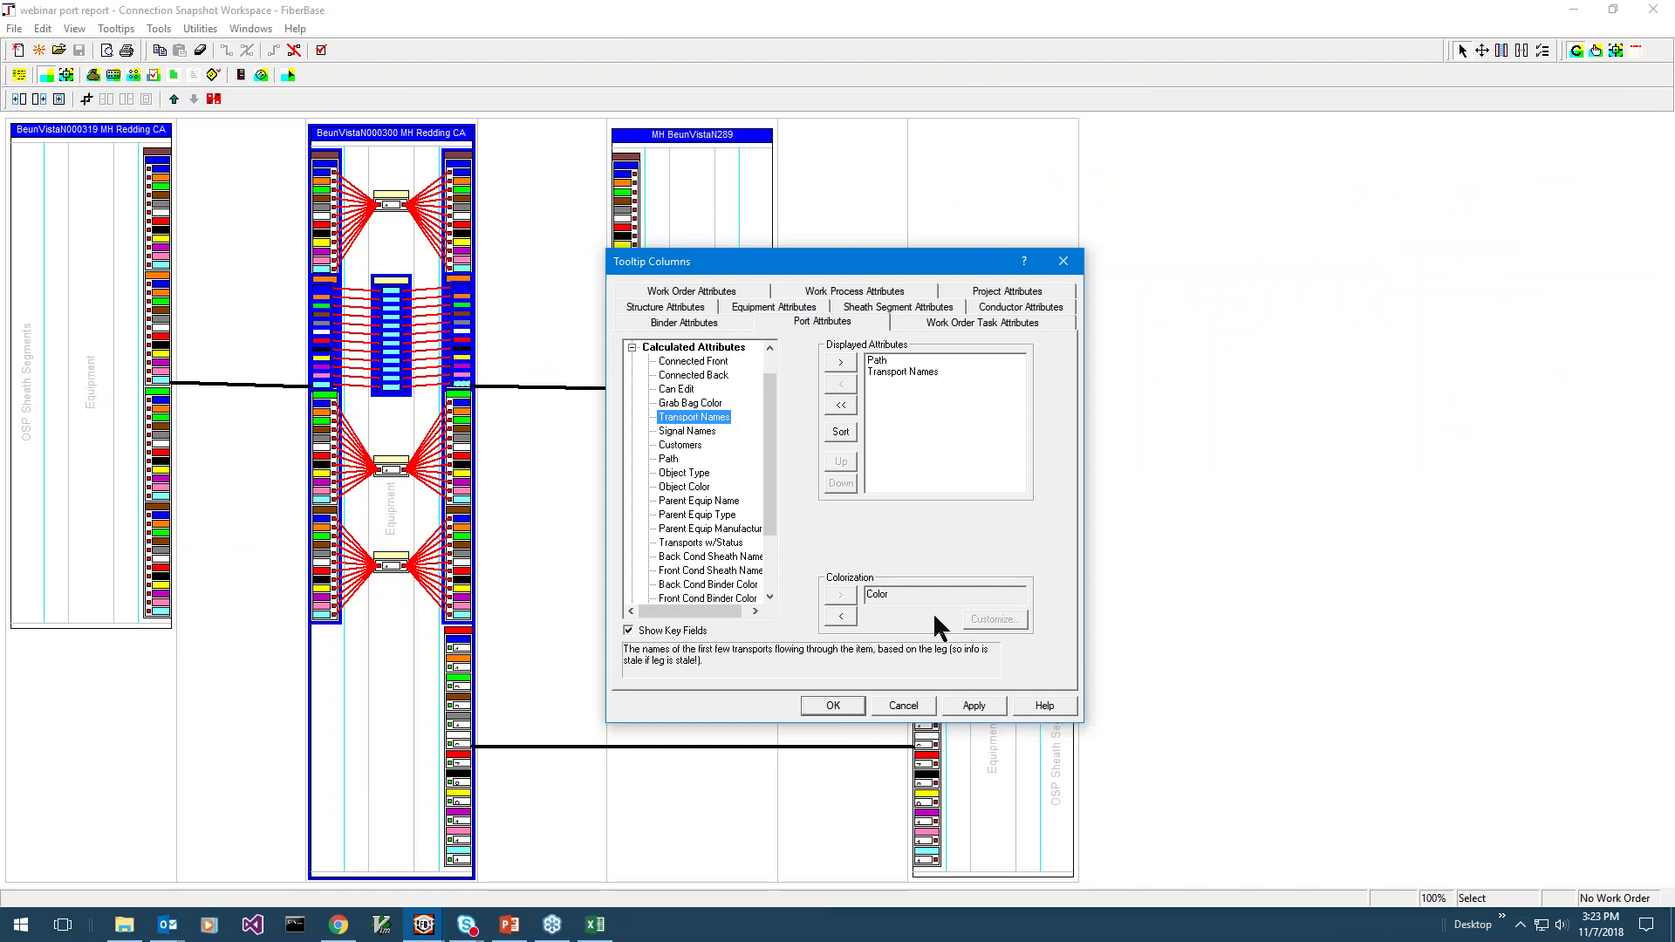
click(834, 705)
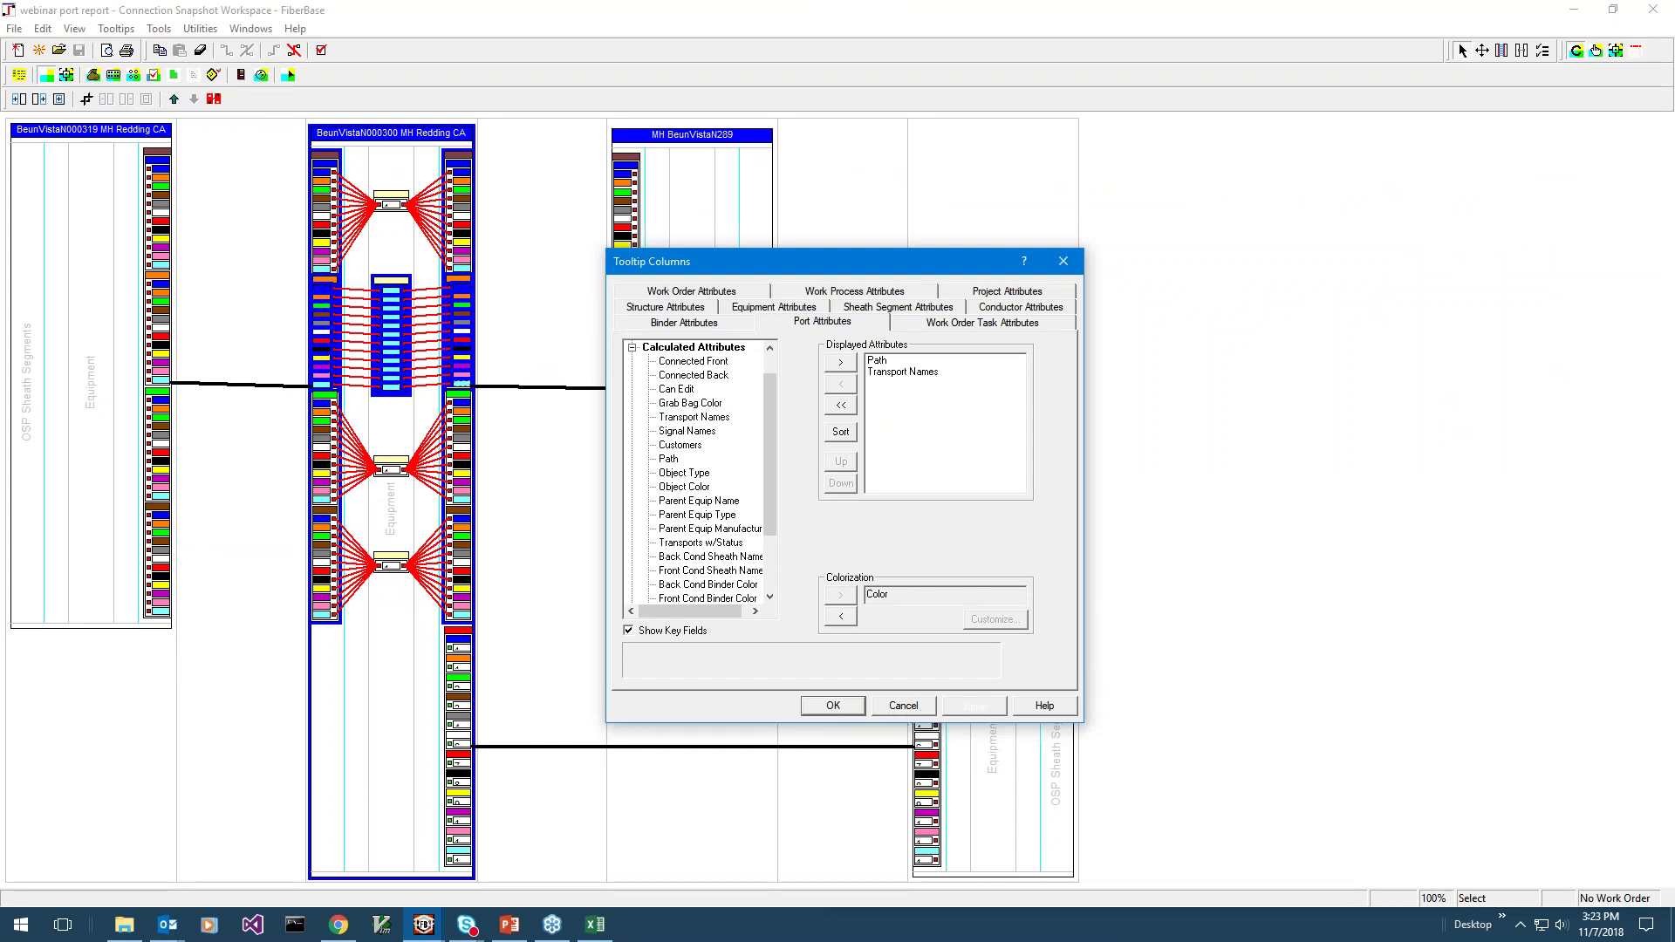
Switch to the FiberBase Webinar Reports slide show in PowerPoint and review the Reports slide listing the three report topics.
mouse_move(494, 932)
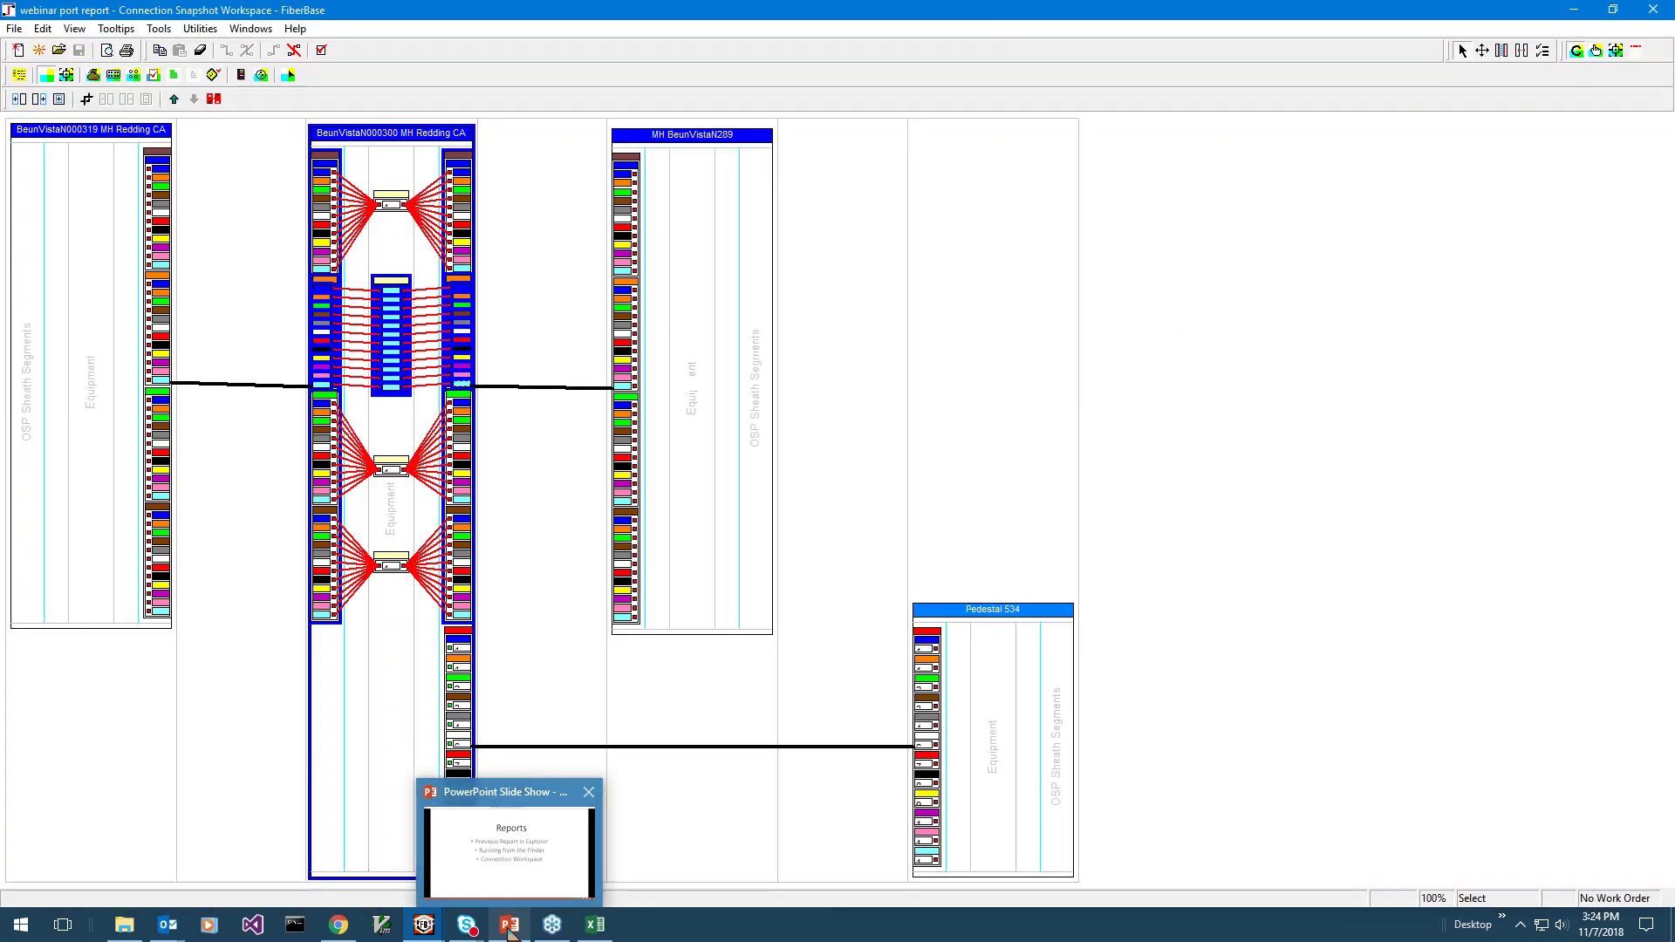
click(509, 926)
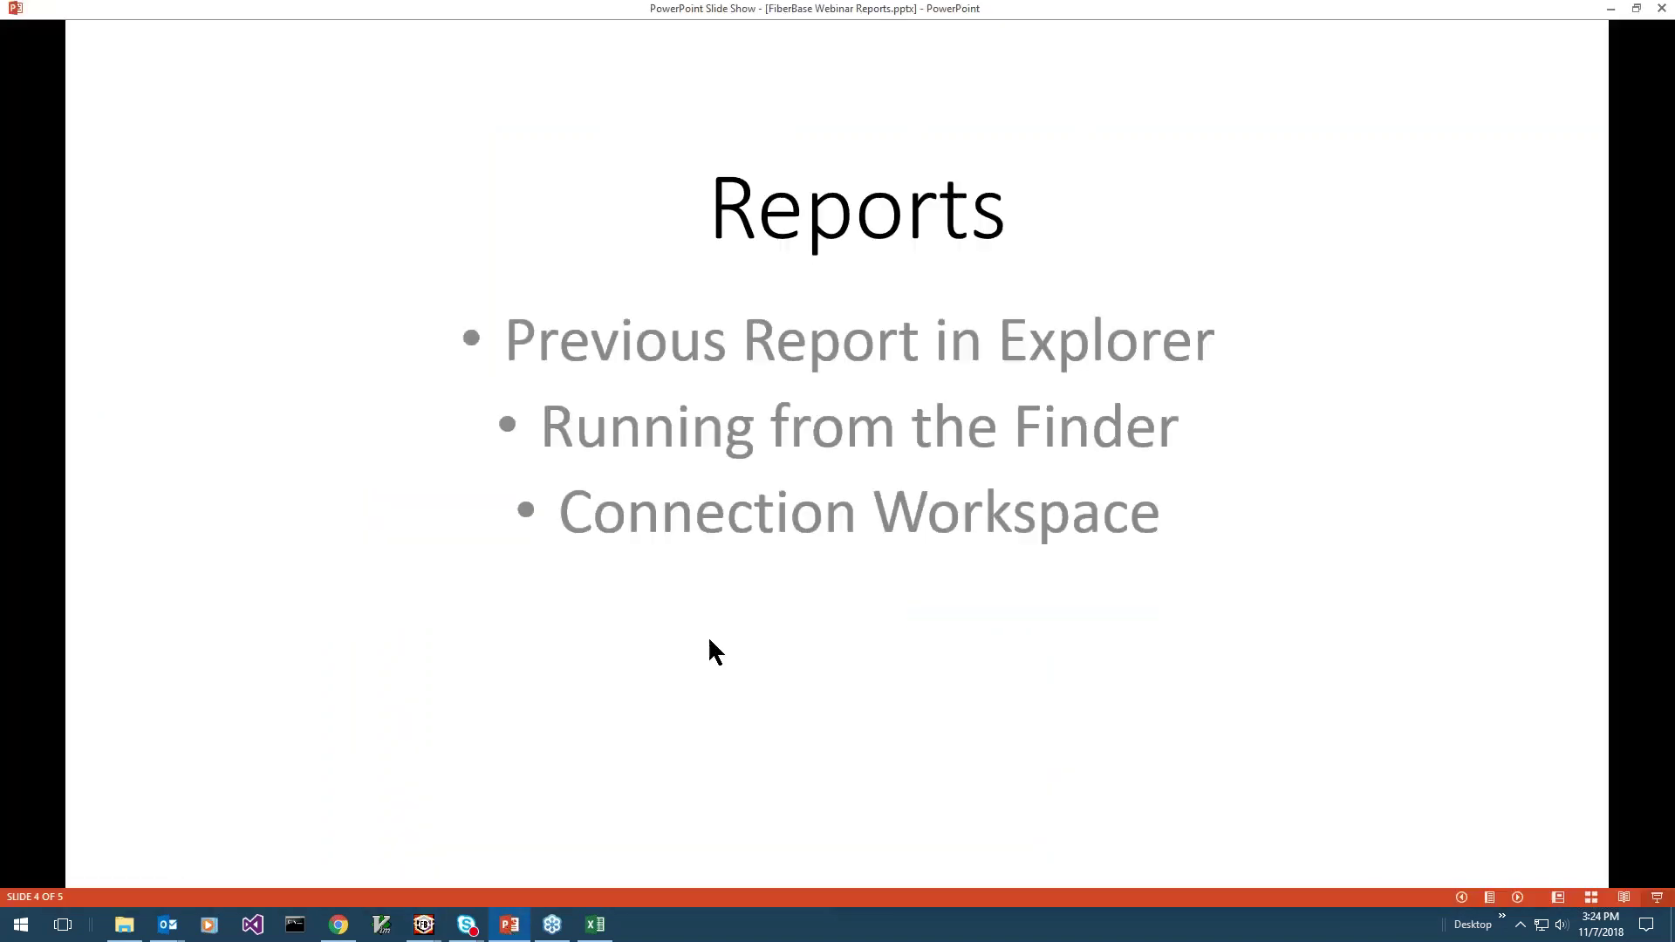
click(708, 635)
key(Left)
key(Left)
key(Left)
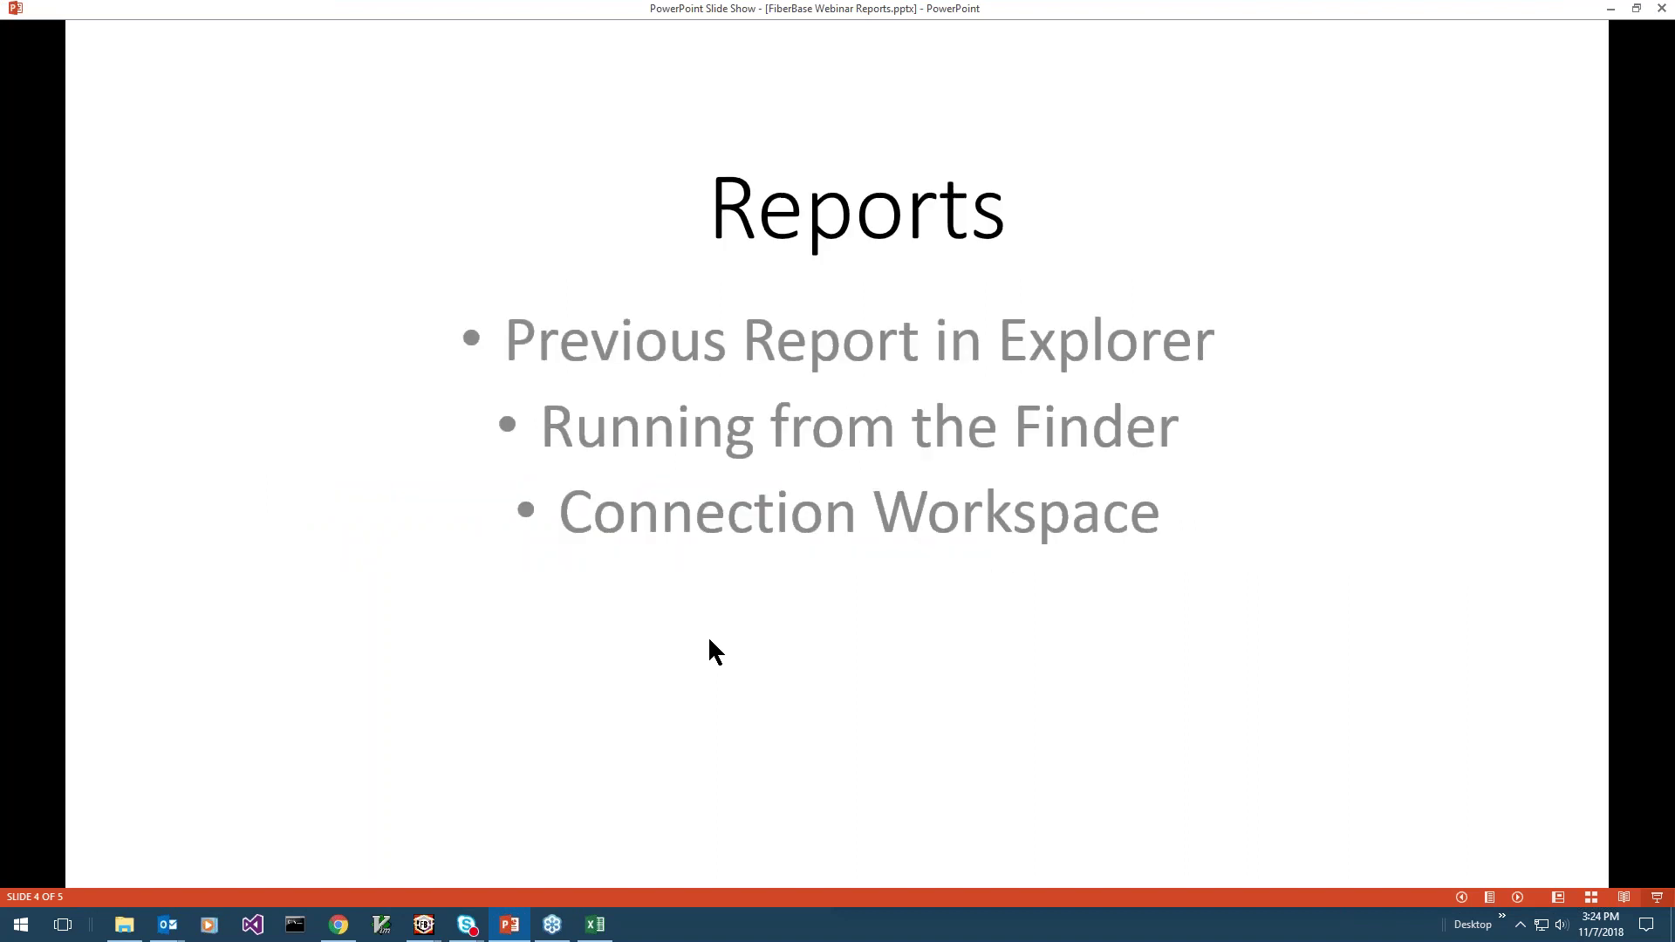